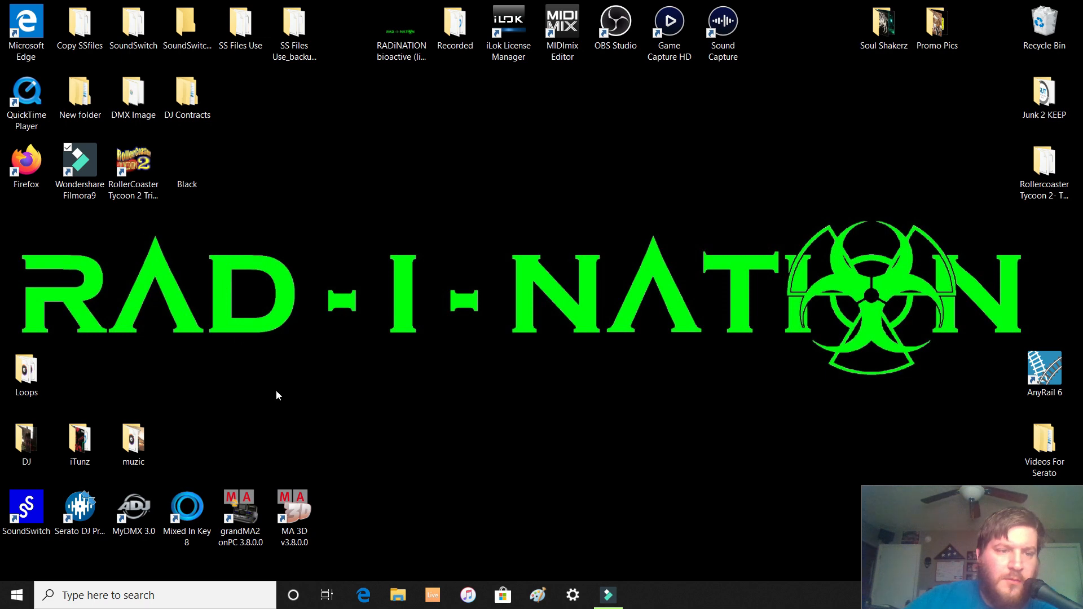
Launch MyDMX 3.0 and search the fixture library in the patch view for rgb.
{"action": "double_click", "coordinate": [140, 528]}
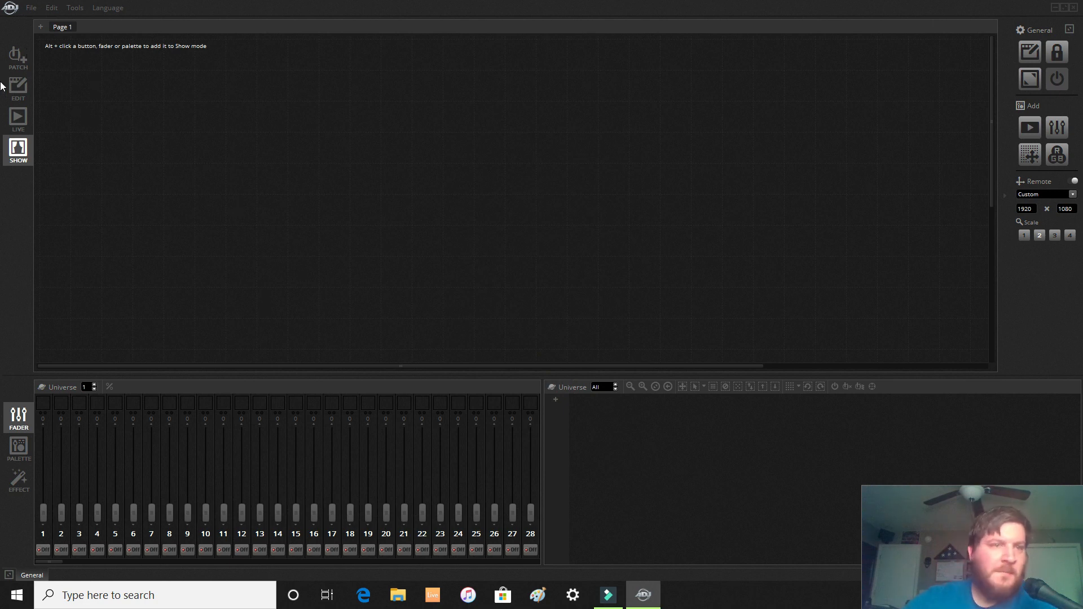
{"action": "left_click", "coordinate": [17, 59]}
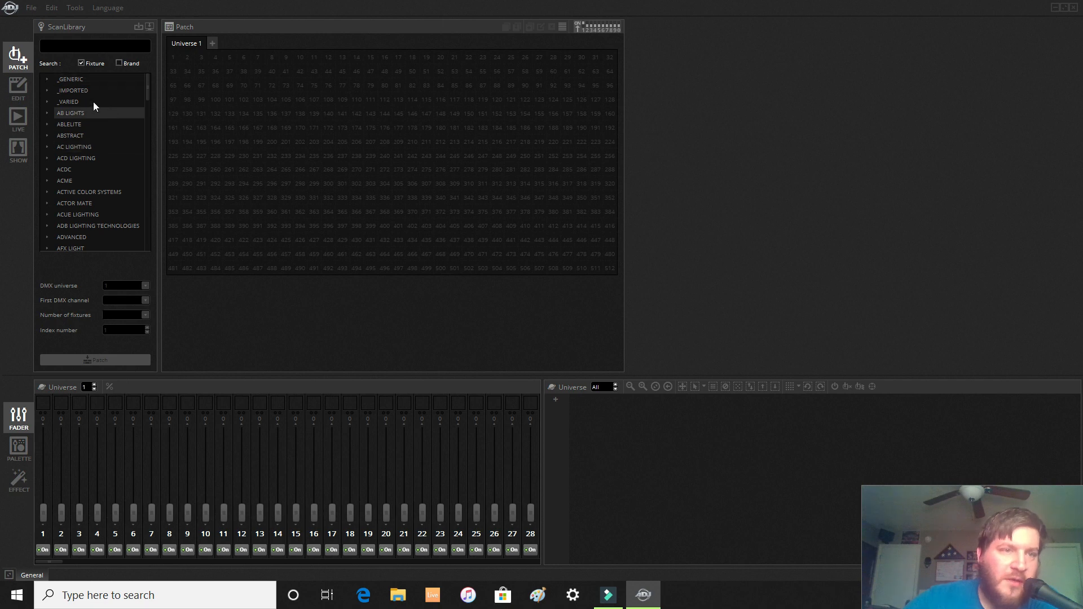
{"action": "left_click", "coordinate": [69, 44]}
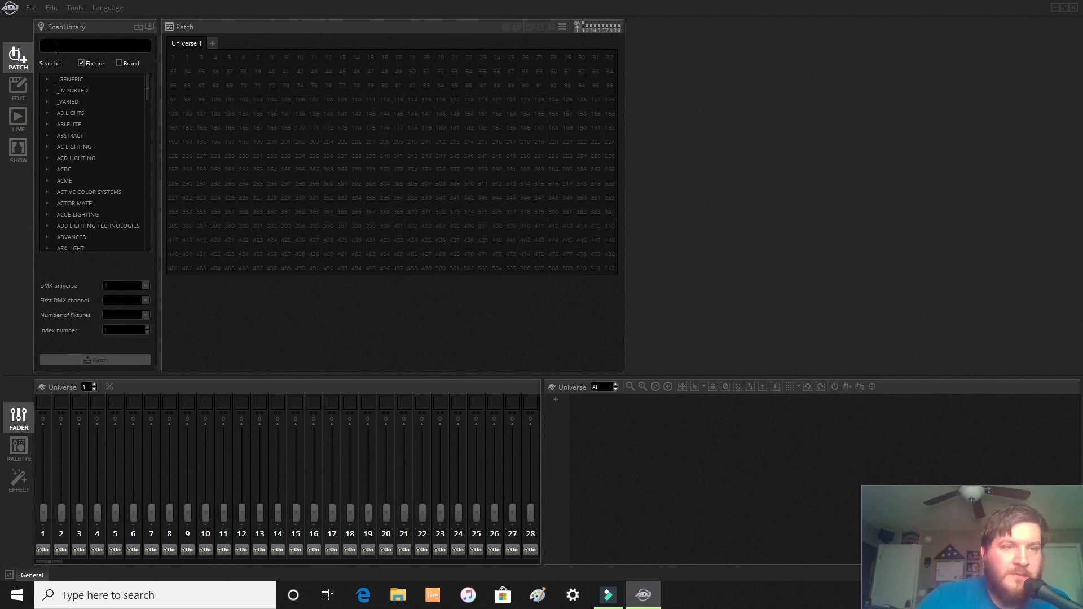
{"action": "type", "text": "rgb"}
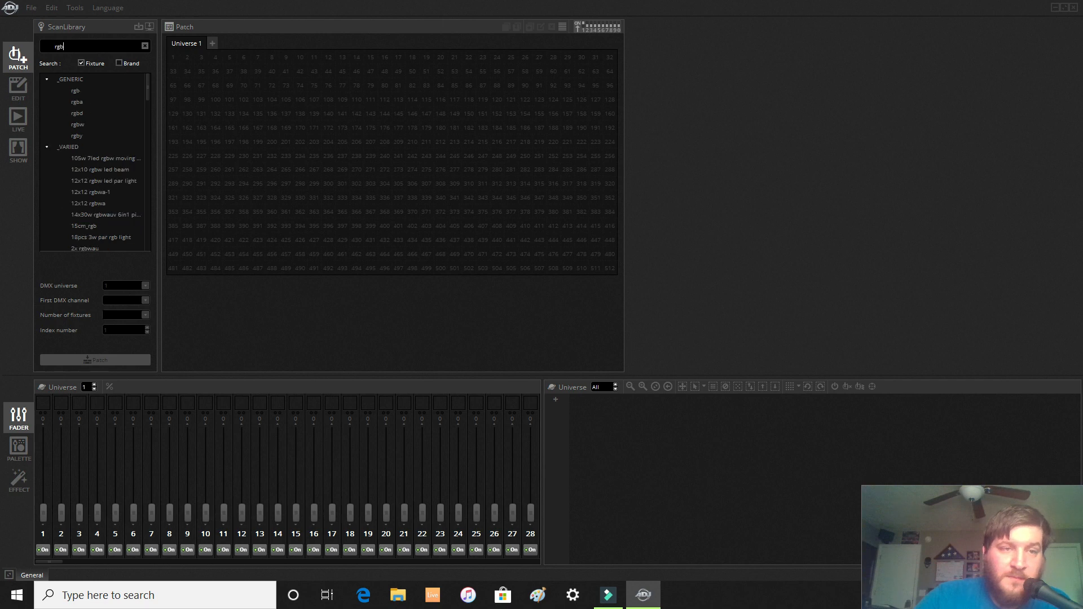
Patch three generic rgb fixtures one after another from channel 1 in Universe 1.
{"action": "left_click_drag", "start_coordinate": [87, 93], "coordinate": [215, 73]}
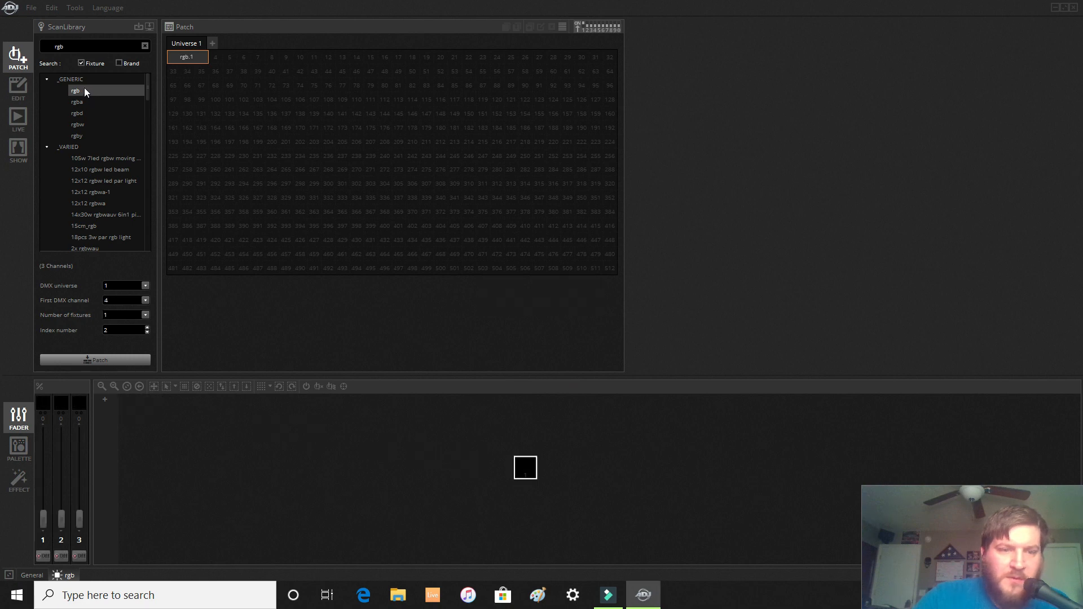
{"action": "left_click_drag", "start_coordinate": [85, 91], "coordinate": [220, 63]}
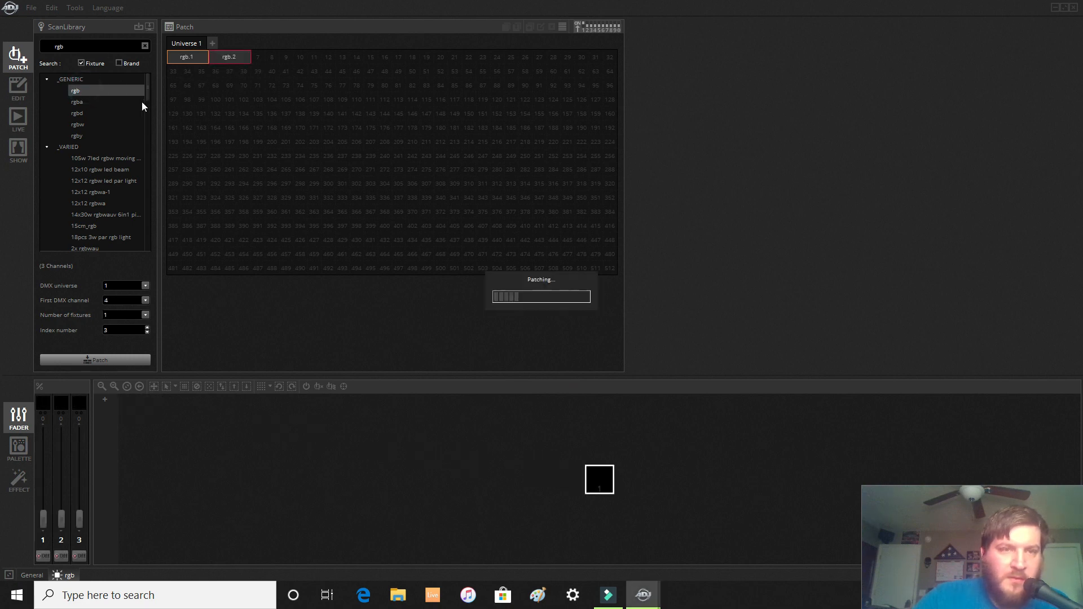
{"action": "left_click_drag", "start_coordinate": [109, 92], "coordinate": [256, 57]}
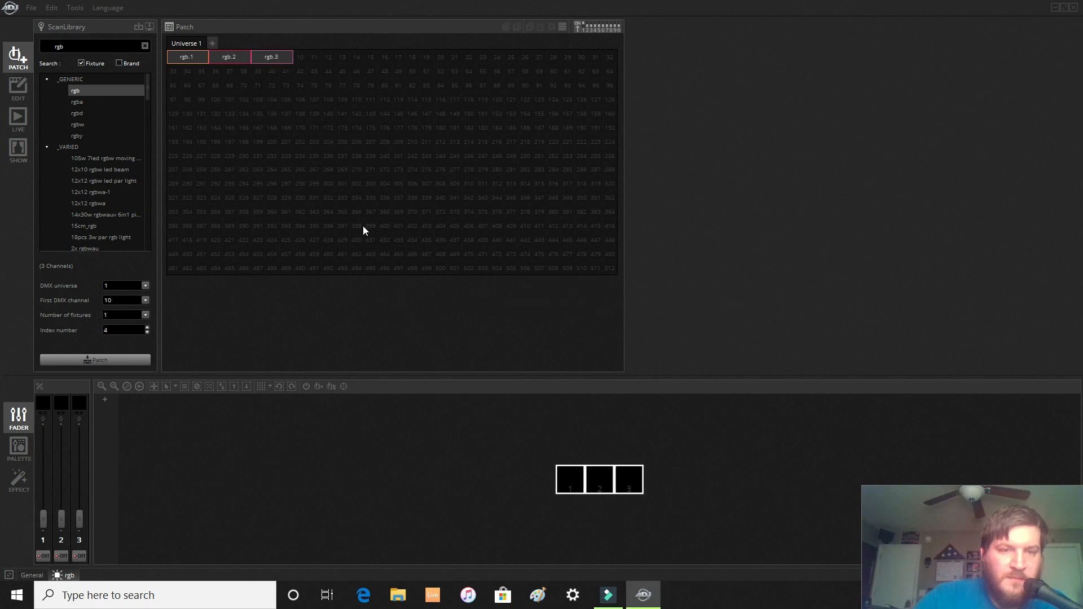
Arrange the three fixtures as a triangle in the 2D layout.
{"action": "left_click_drag", "start_coordinate": [556, 476], "coordinate": [552, 440]}
{"action": "left_click_drag", "start_coordinate": [584, 488], "coordinate": [544, 474]}
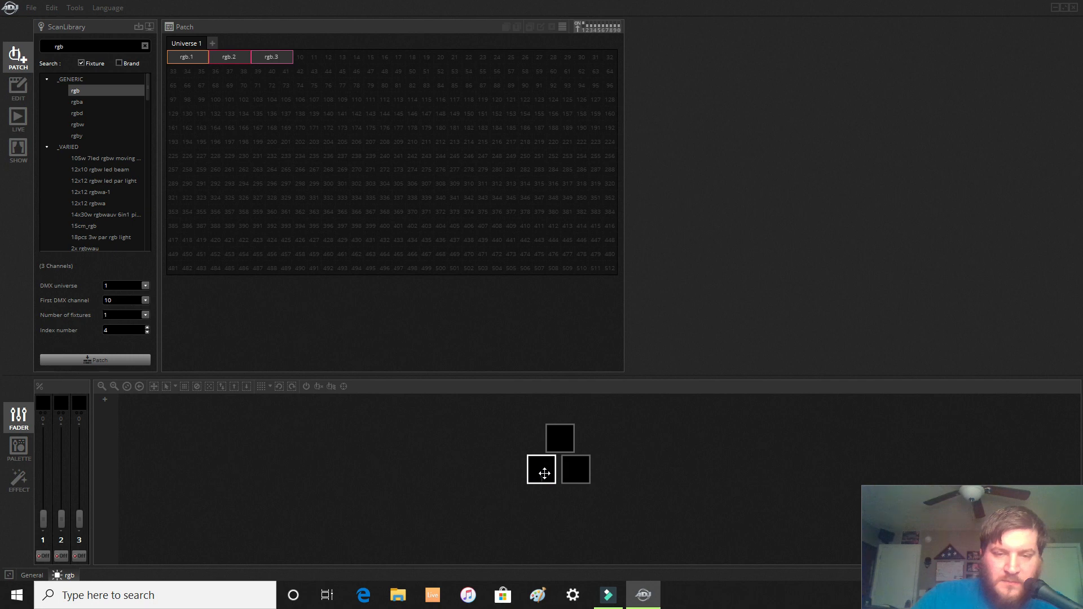
Delete the third fixture, rgb.3, from the Universe 1 patch.
{"action": "left_click", "coordinate": [584, 477]}
{"action": "right_click", "coordinate": [275, 59]}
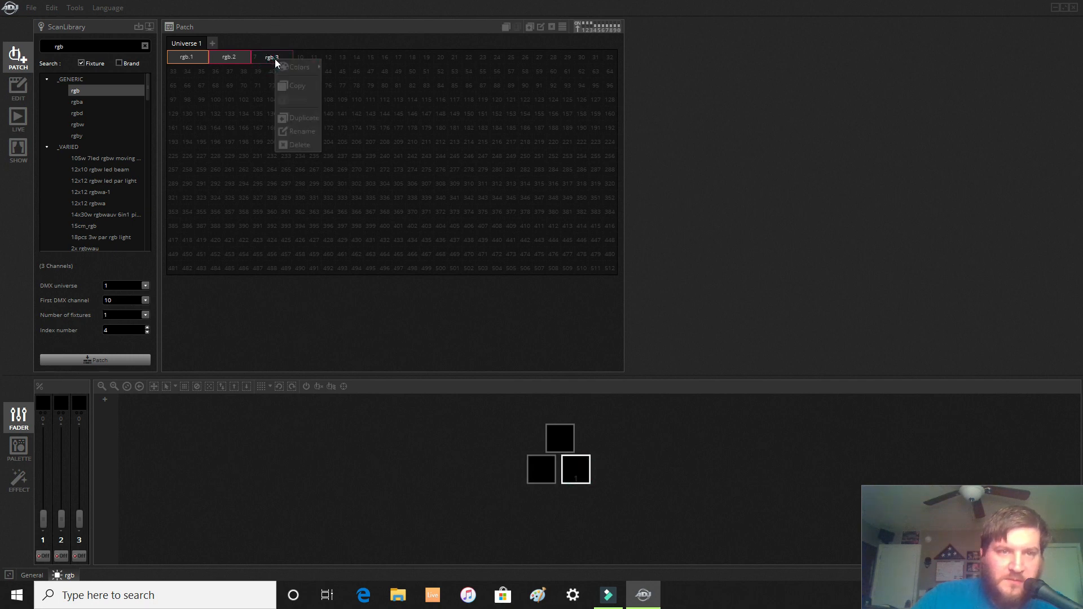
{"action": "left_click", "coordinate": [299, 144]}
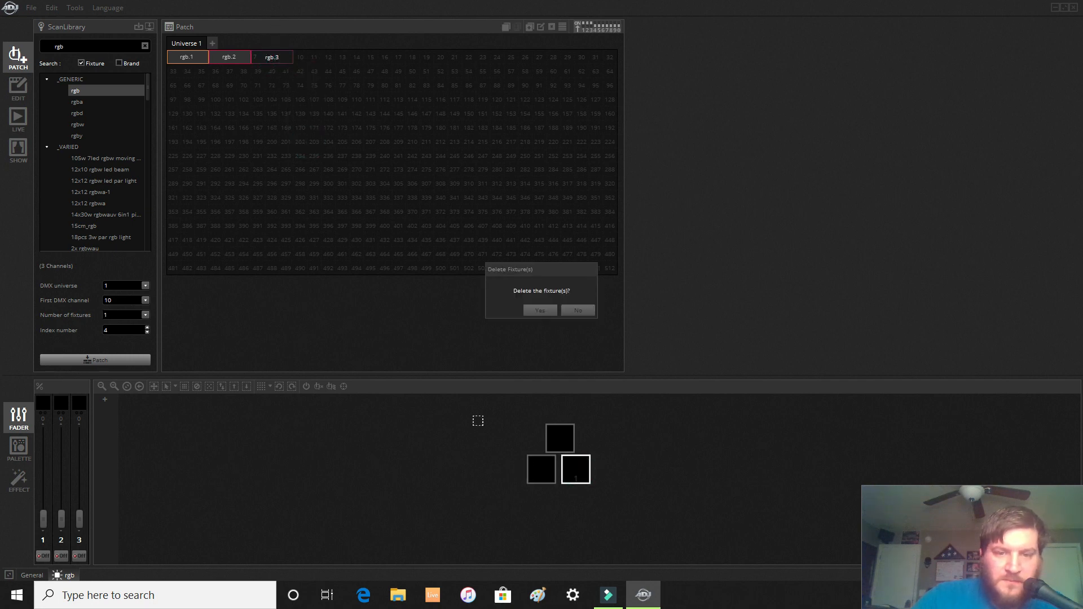
{"action": "left_click", "coordinate": [539, 310]}
Place the two remaining fixtures level with each other, fixture 1 on the left and fixture 2 on the right, with a gap between them.
{"action": "left_click_drag", "start_coordinate": [543, 469], "coordinate": [599, 462]}
{"action": "left_click_drag", "start_coordinate": [551, 435], "coordinate": [511, 444]}
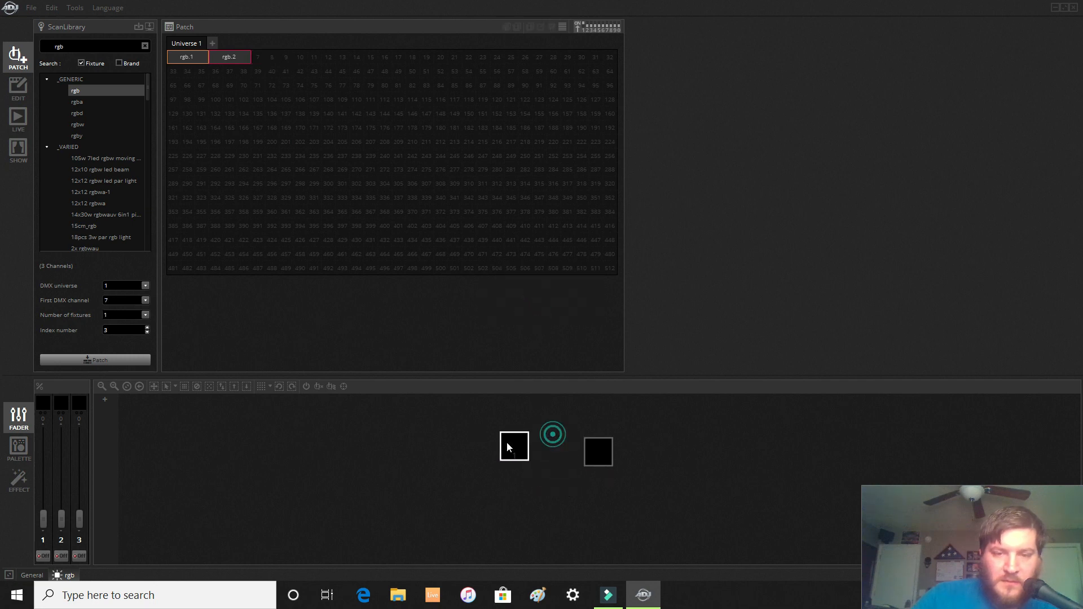
{"action": "left_click_drag", "start_coordinate": [591, 455], "coordinate": [433, 441]}
{"action": "left_click_drag", "start_coordinate": [515, 448], "coordinate": [574, 445]}
{"action": "left_click_drag", "start_coordinate": [420, 440], "coordinate": [448, 446]}
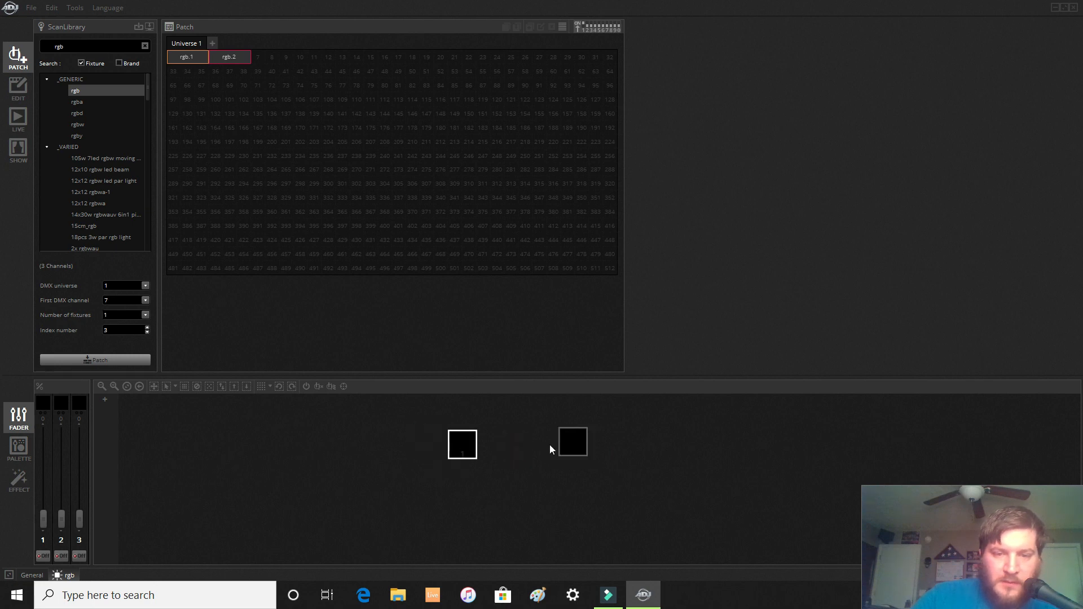
{"action": "left_click_drag", "start_coordinate": [577, 441], "coordinate": [573, 445]}
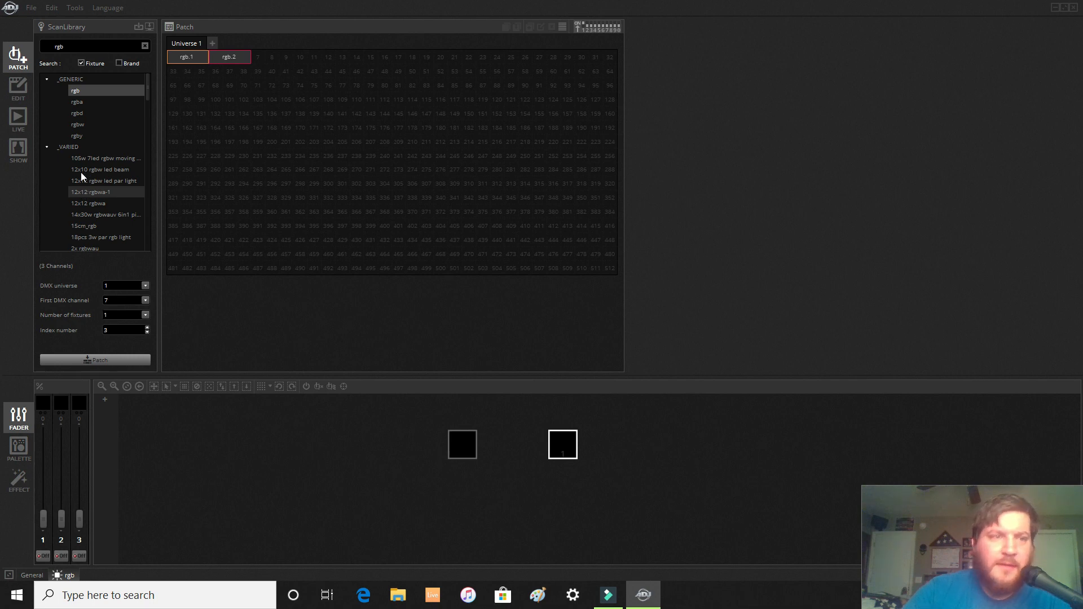
Go to the scene editor and rename the scene group Group 1 as Par 1.
{"action": "left_click", "coordinate": [18, 87]}
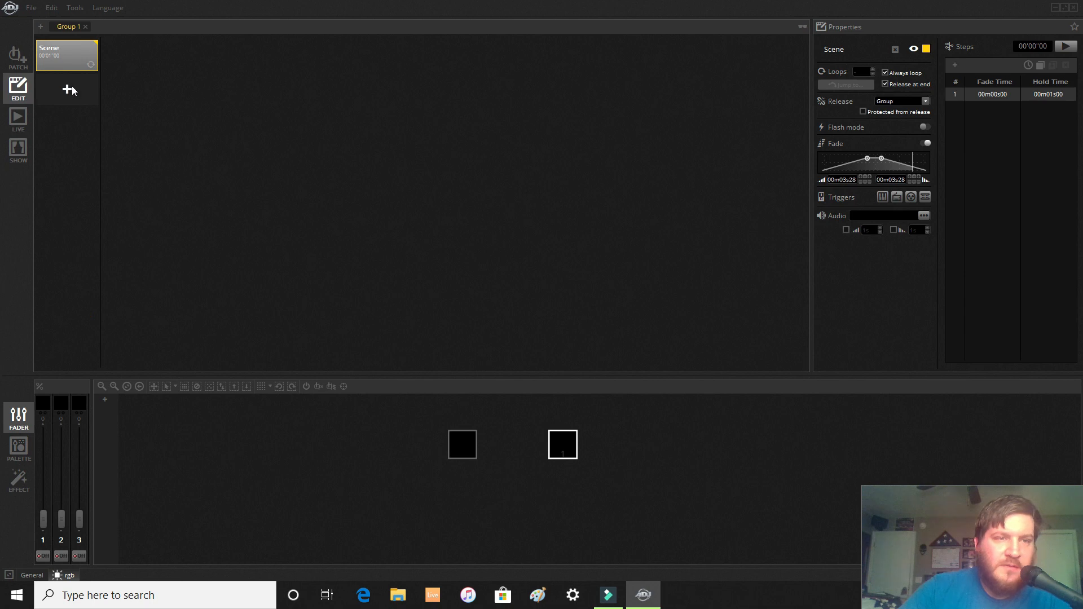
{"action": "left_click", "coordinate": [68, 30]}
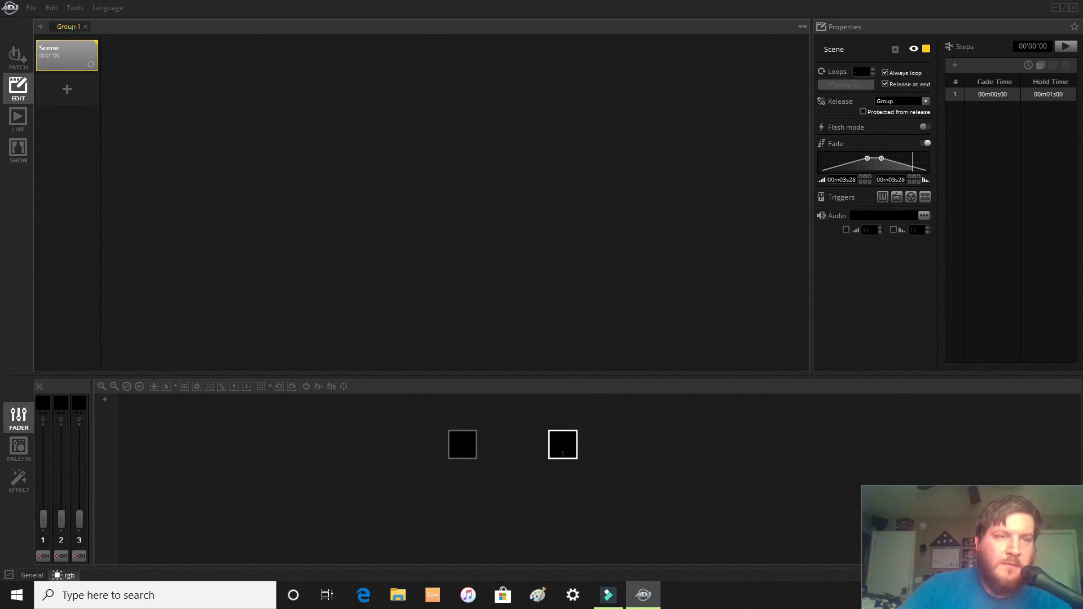
{"action": "double_click", "coordinate": [68, 27]}
{"action": "type", "text": "Par"}
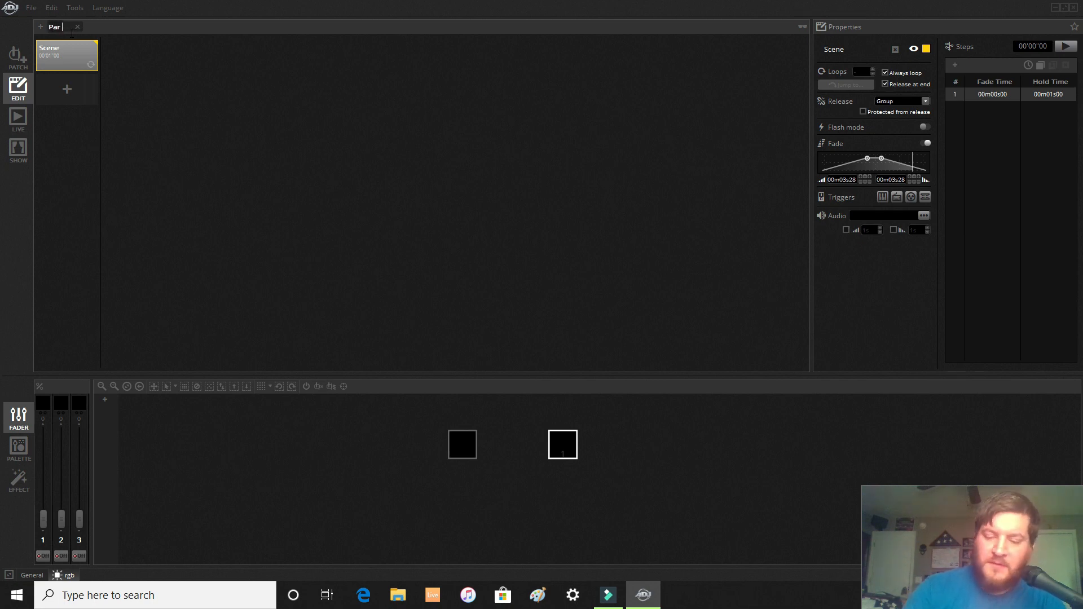
{"action": "type", "text": " 1"}
{"action": "left_click", "coordinate": [171, 90]}
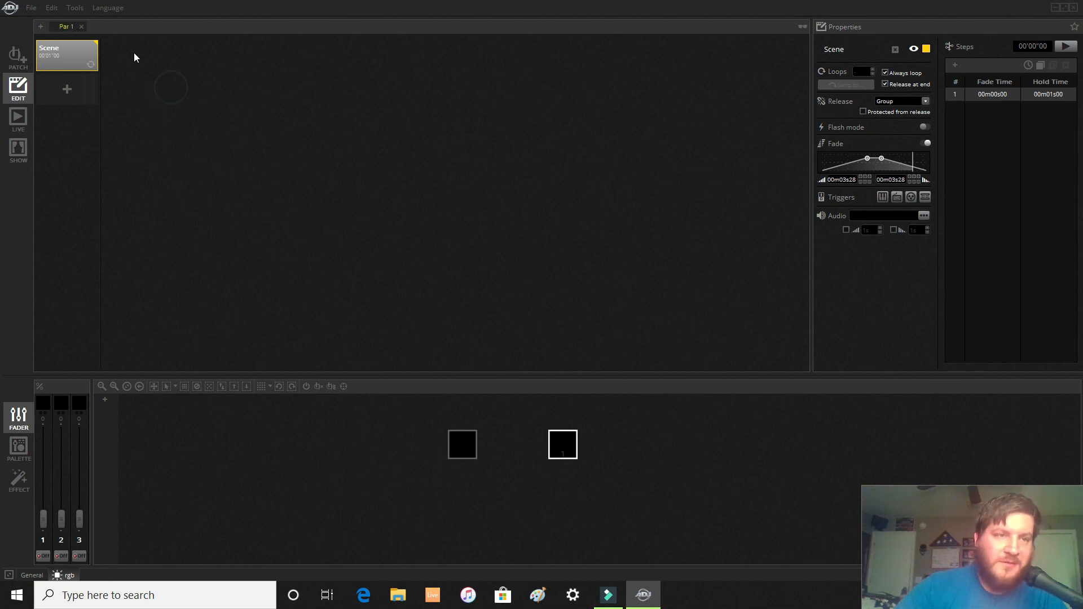
Add a second scene group and name it Par 2.
{"action": "left_click", "coordinate": [40, 27]}
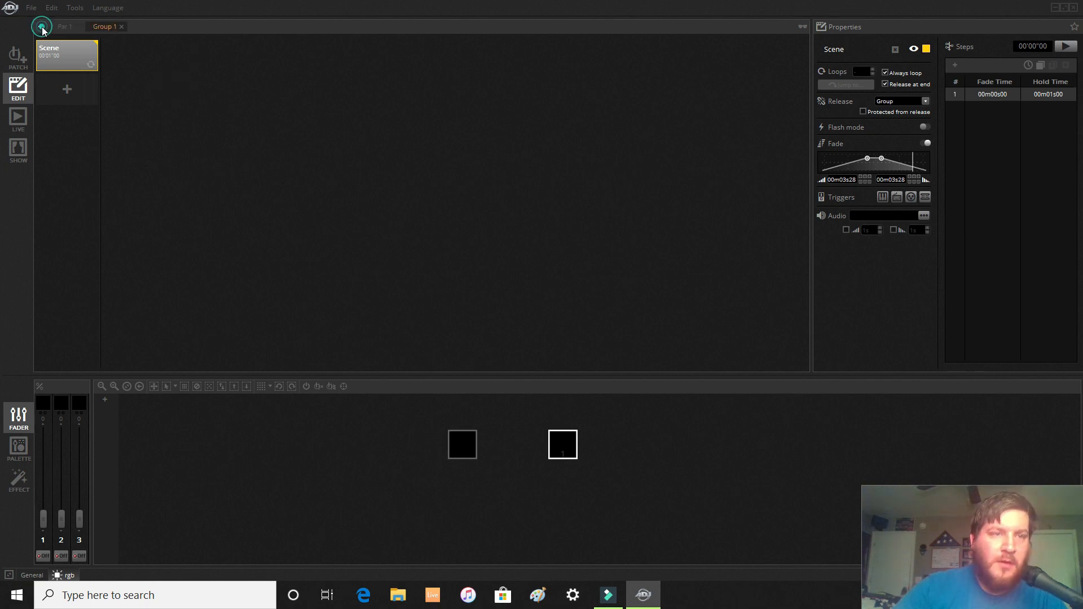
{"action": "double_click", "coordinate": [110, 27]}
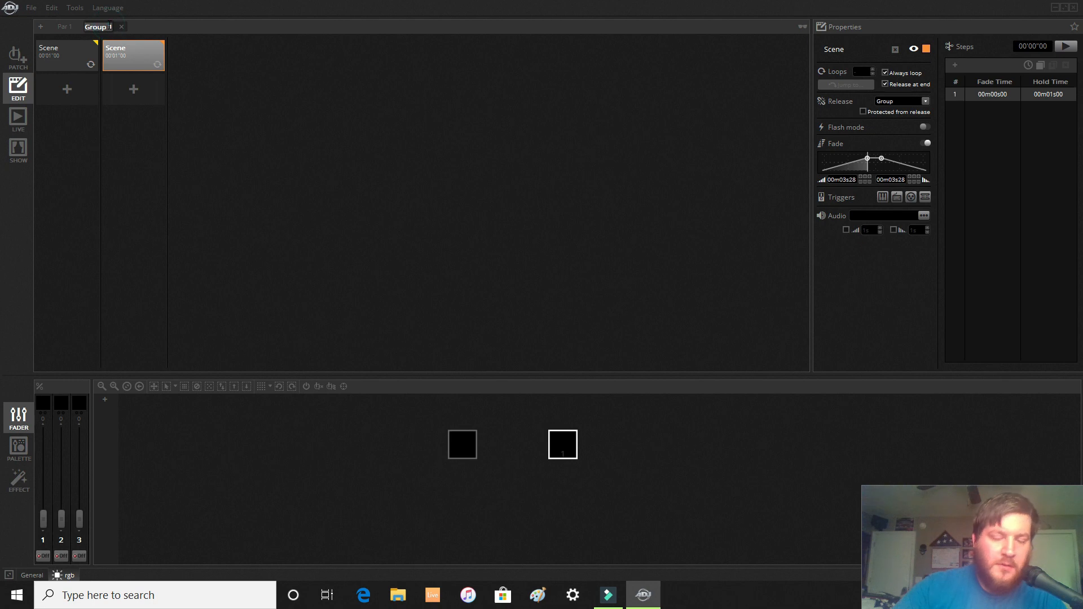
{"action": "type", "text": "Par"}
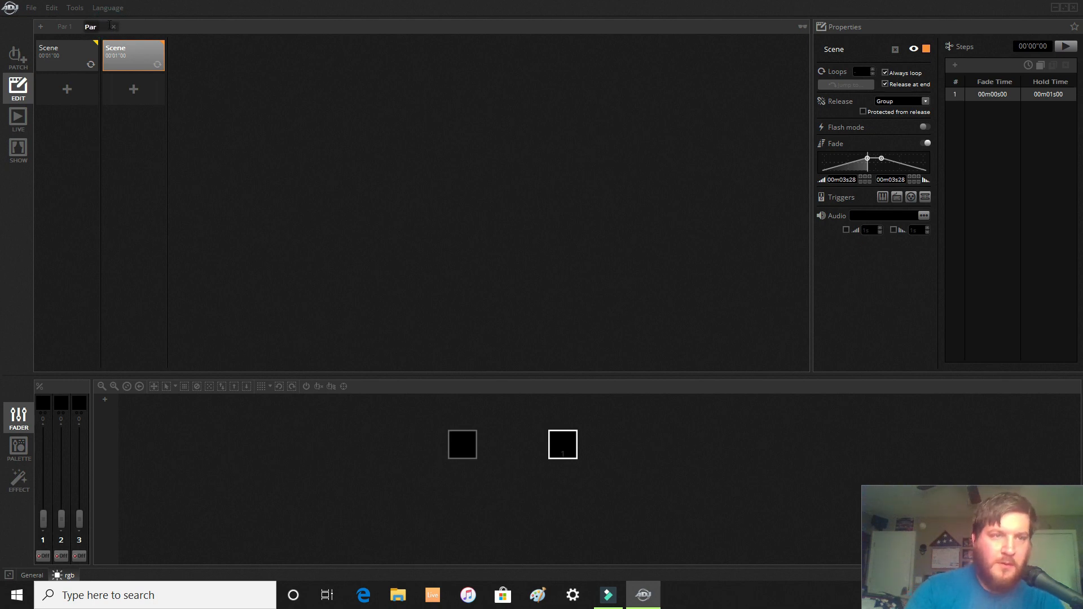
{"action": "type", "text": " 2"}
{"action": "key", "text": "Return"}
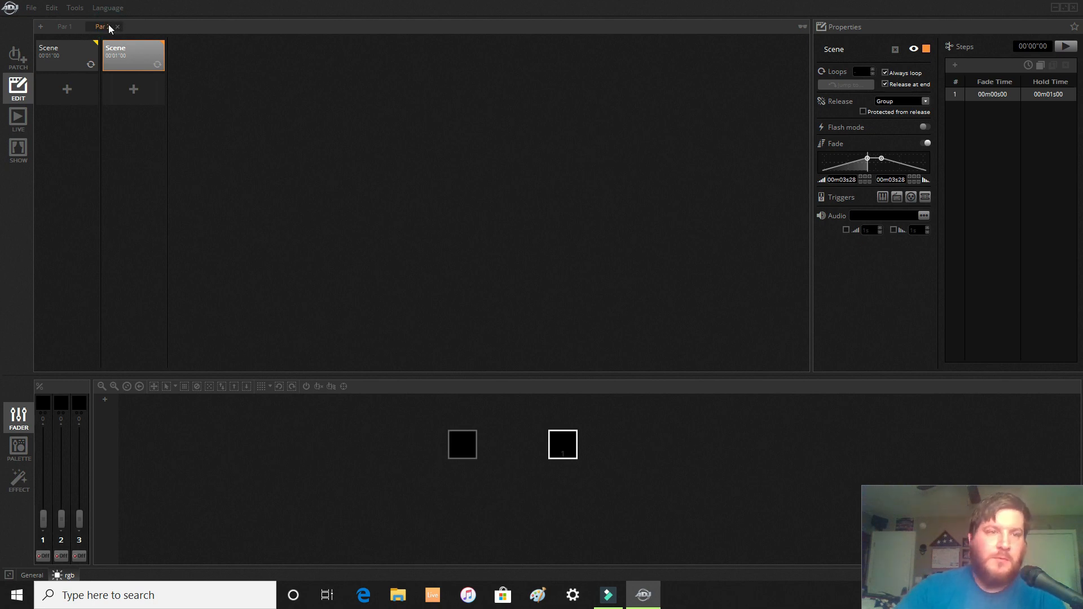
Add a second scene to the Par 1 group.
{"action": "left_click", "coordinate": [43, 50]}
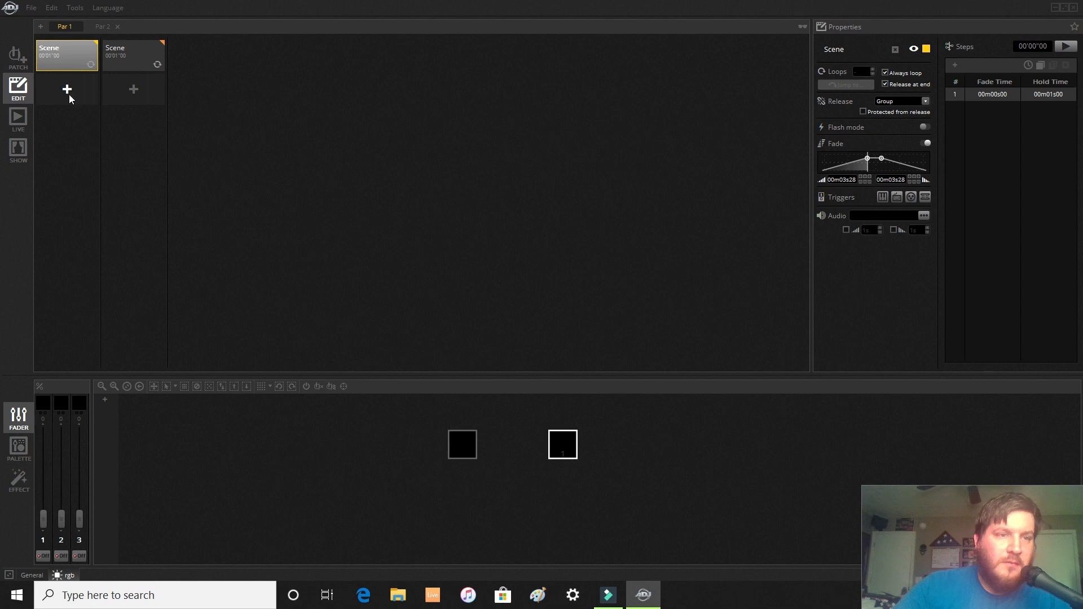
{"action": "left_click", "coordinate": [58, 58]}
{"action": "left_click", "coordinate": [59, 59]}
{"action": "right_click", "coordinate": [58, 59]}
{"action": "left_click", "coordinate": [85, 63]}
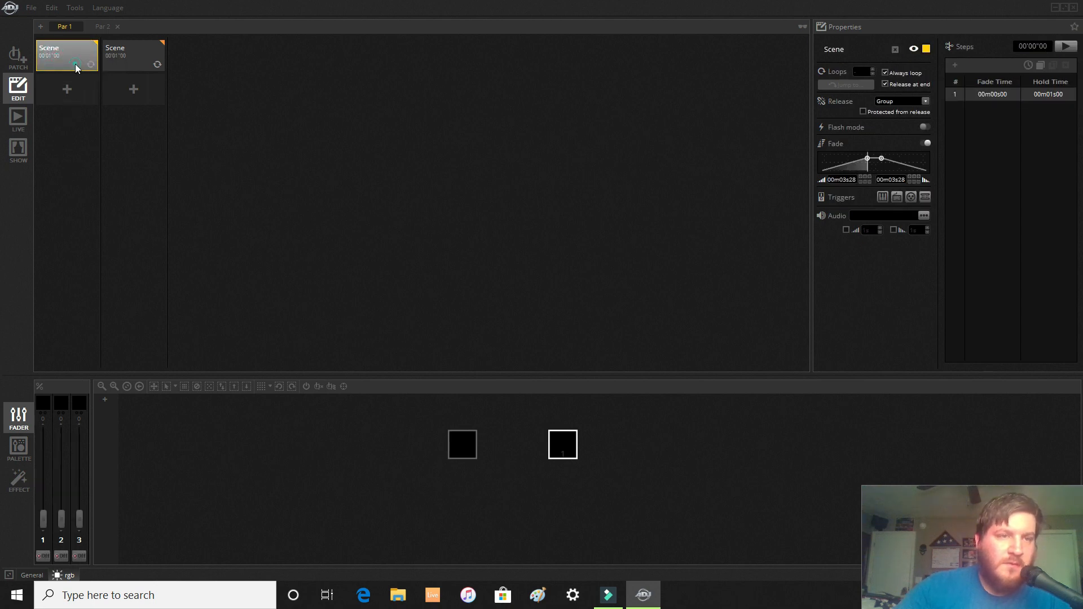
{"action": "left_click", "coordinate": [65, 86]}
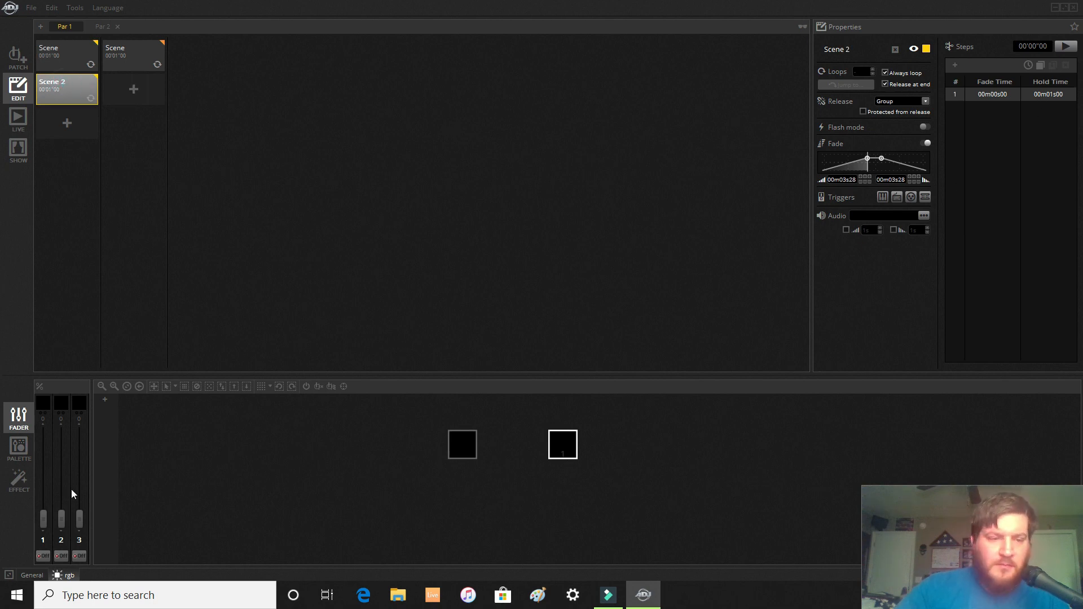
Show the general universe faders, narrow the fader area to channels 1 to 6, and select the first Par 1 scene.
{"action": "left_click", "coordinate": [31, 575]}
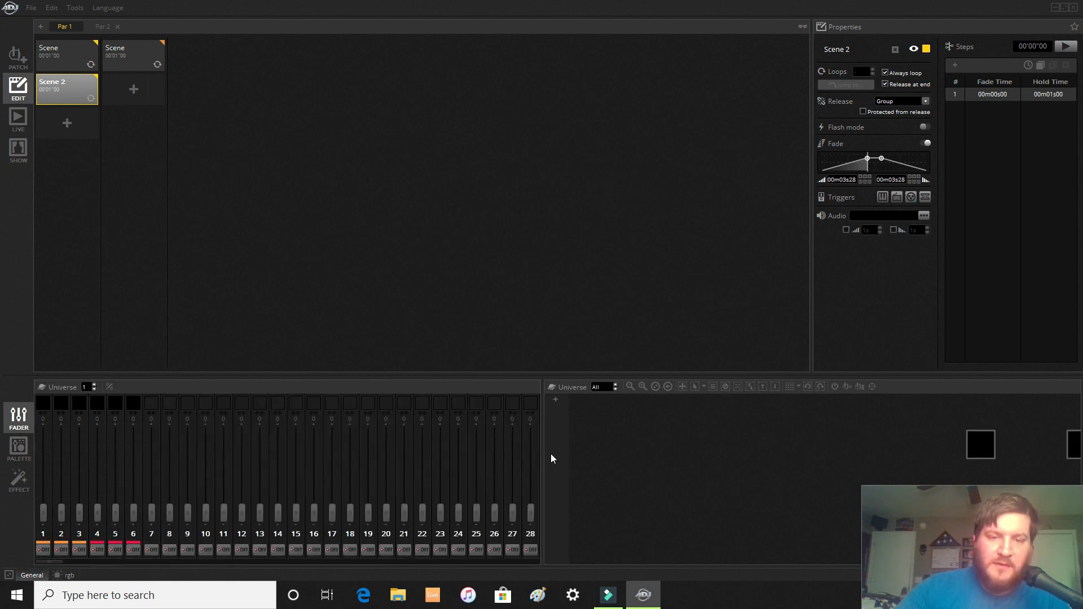
{"action": "left_click_drag", "start_coordinate": [542, 455], "coordinate": [149, 459]}
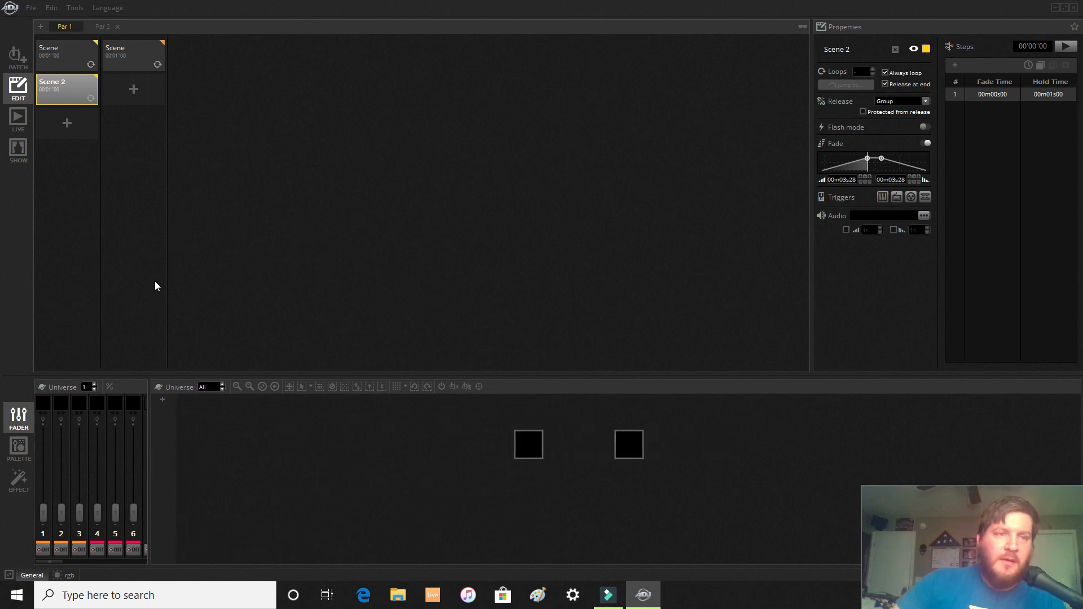
{"action": "left_click", "coordinate": [63, 63]}
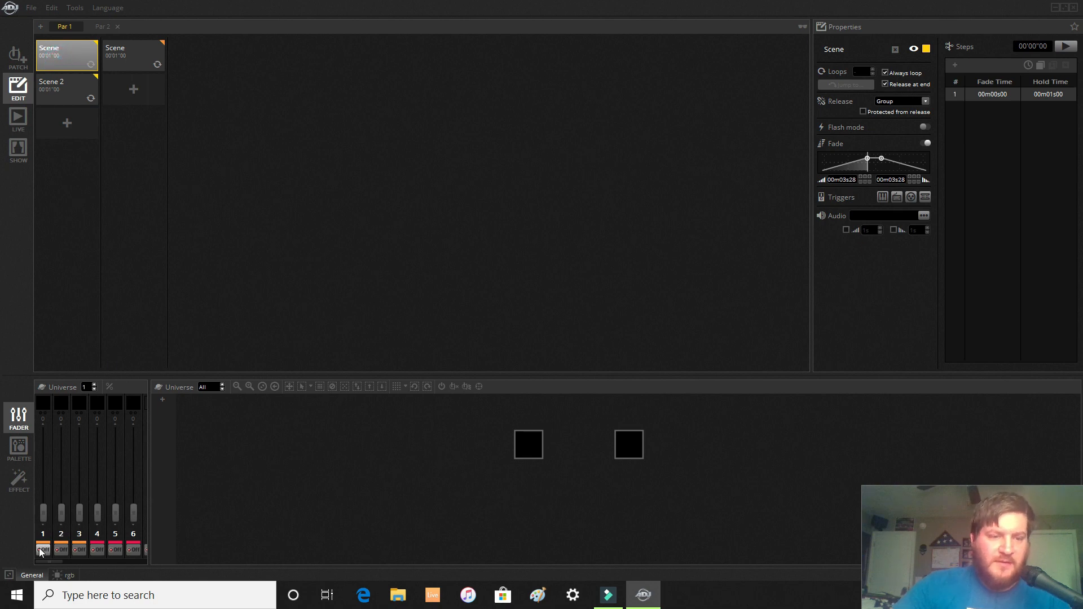
Delete Scene 2 from the Par 1 group.
{"action": "left_click", "coordinate": [66, 90]}
{"action": "right_click", "coordinate": [66, 91]}
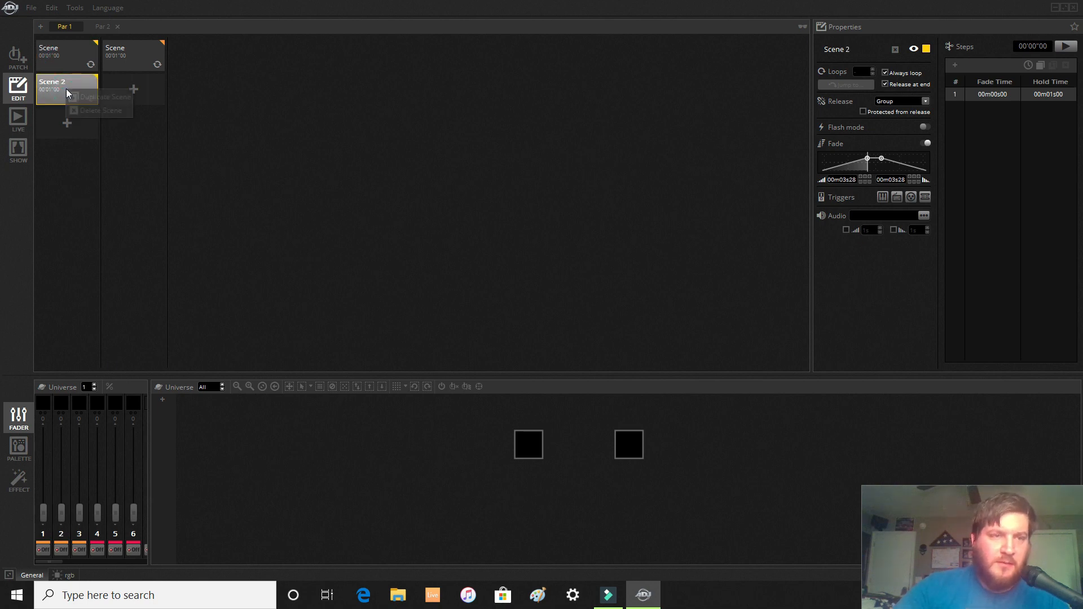
{"action": "left_click", "coordinate": [101, 111]}
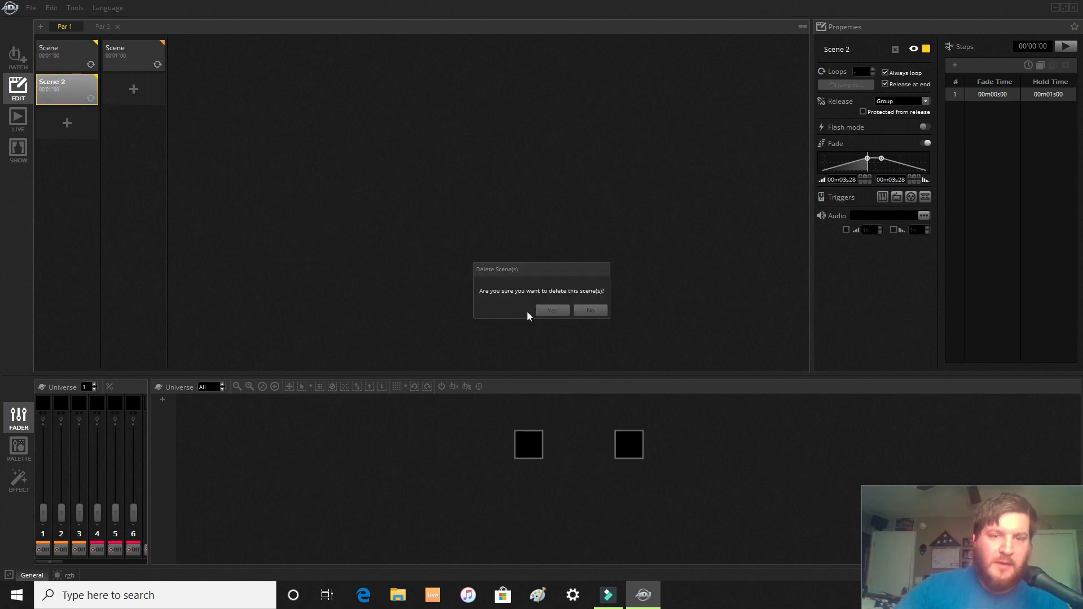
{"action": "left_click", "coordinate": [543, 309]}
Switch on channels 1 to 6 in the Par 1 scene.
{"action": "left_click", "coordinate": [61, 52]}
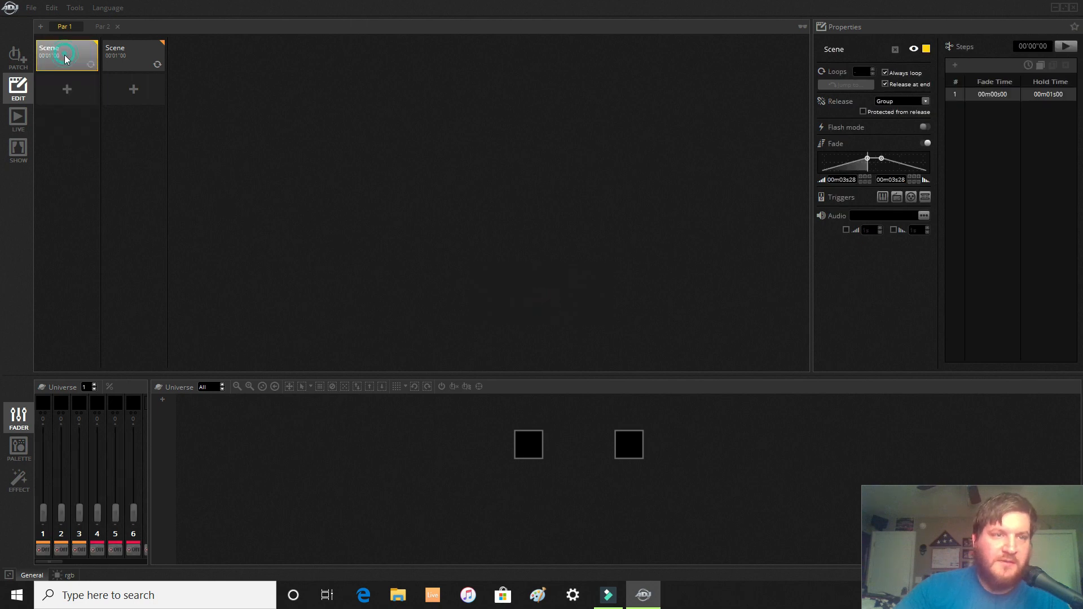
{"action": "left_click", "coordinate": [43, 549]}
{"action": "left_click", "coordinate": [61, 550]}
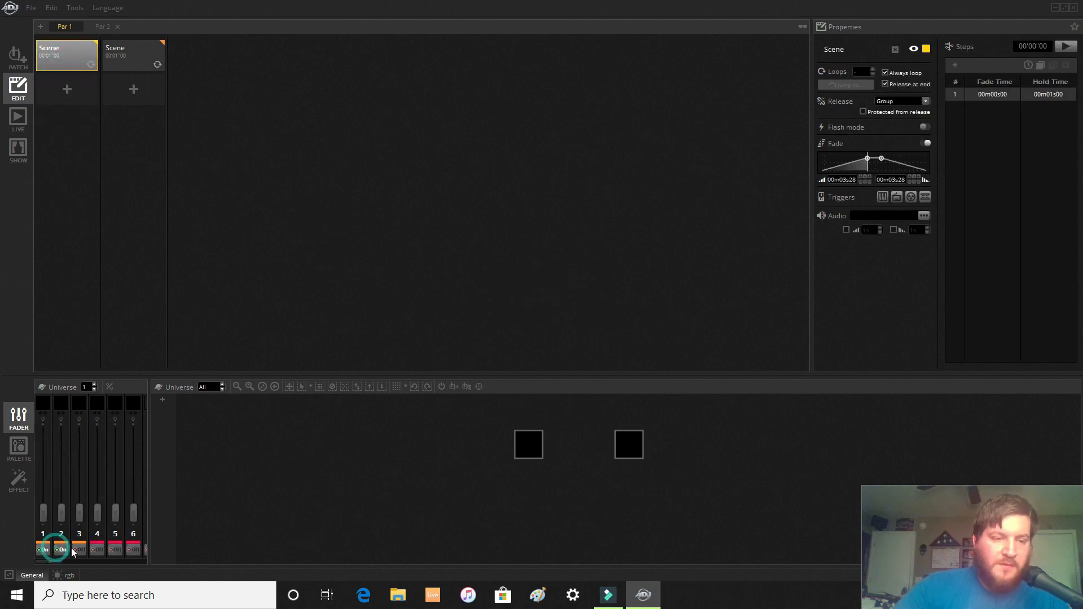
{"action": "left_click", "coordinate": [78, 551]}
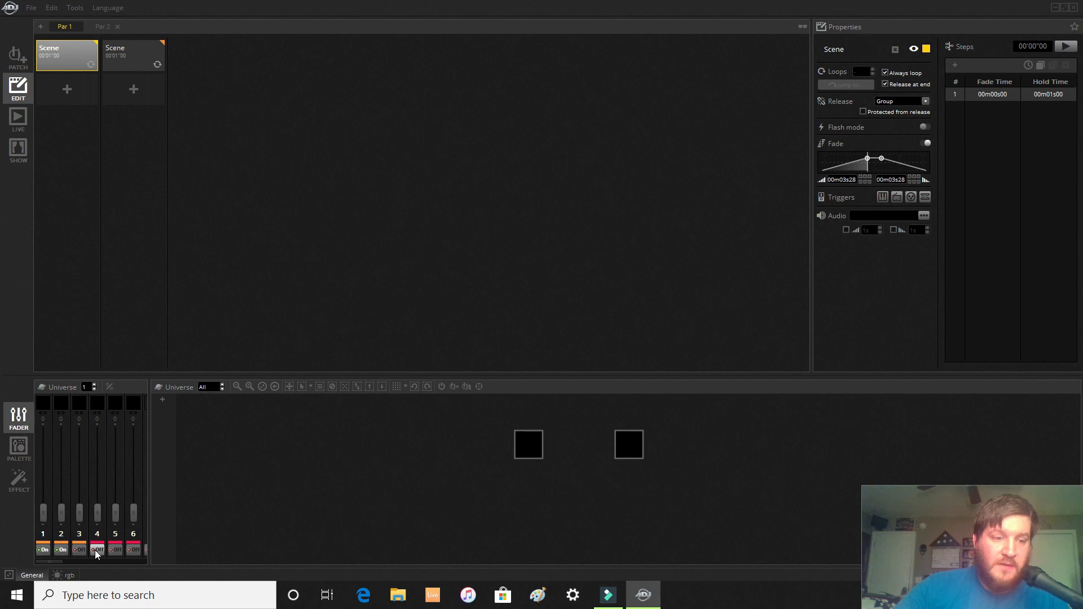
{"action": "left_click", "coordinate": [98, 550]}
{"action": "left_click", "coordinate": [115, 550]}
{"action": "left_click", "coordinate": [133, 550]}
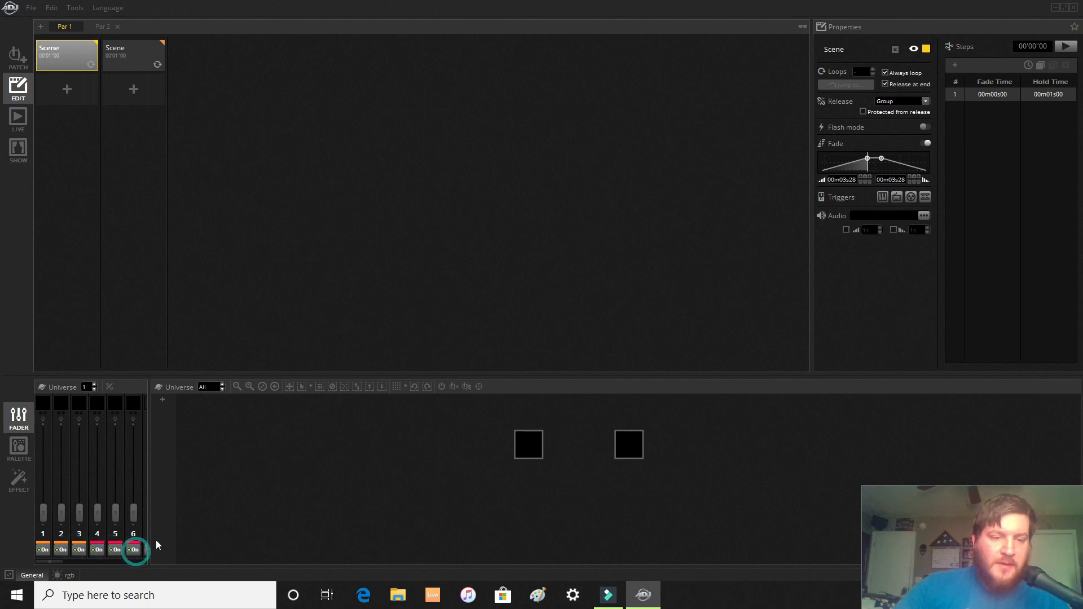
Switch on channels 1 to 6 in the Par 2 scene.
{"action": "left_click", "coordinate": [133, 62]}
{"action": "left_click", "coordinate": [43, 545]}
{"action": "left_click", "coordinate": [61, 549]}
{"action": "left_click", "coordinate": [79, 550]}
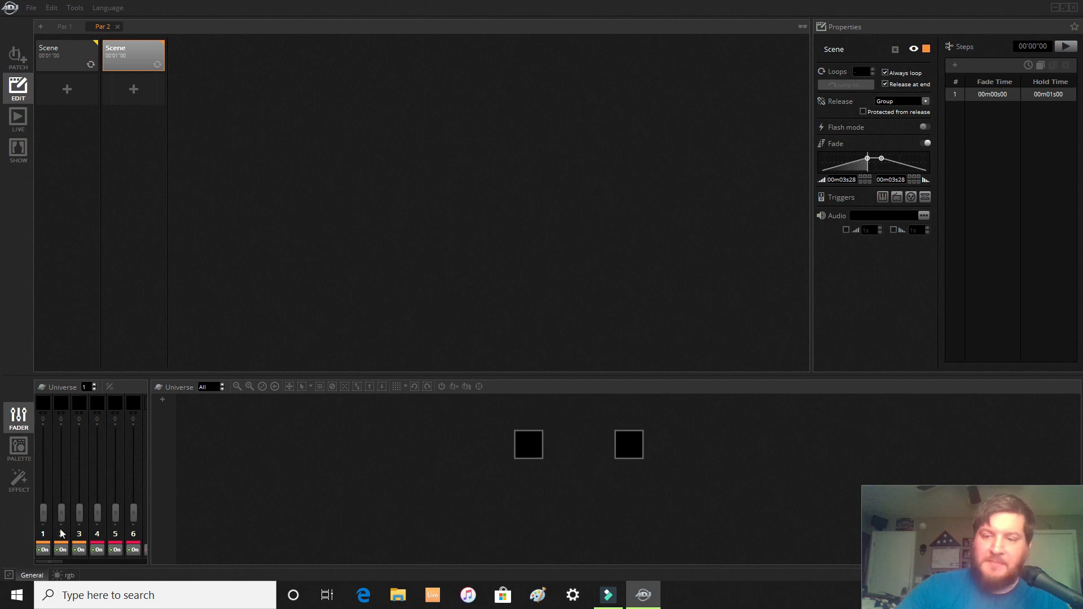
Switch off channels 4 to 6 in the Par 1 scene and channels 1 to 3 in the Par 2 scene.
{"action": "left_click", "coordinate": [57, 56]}
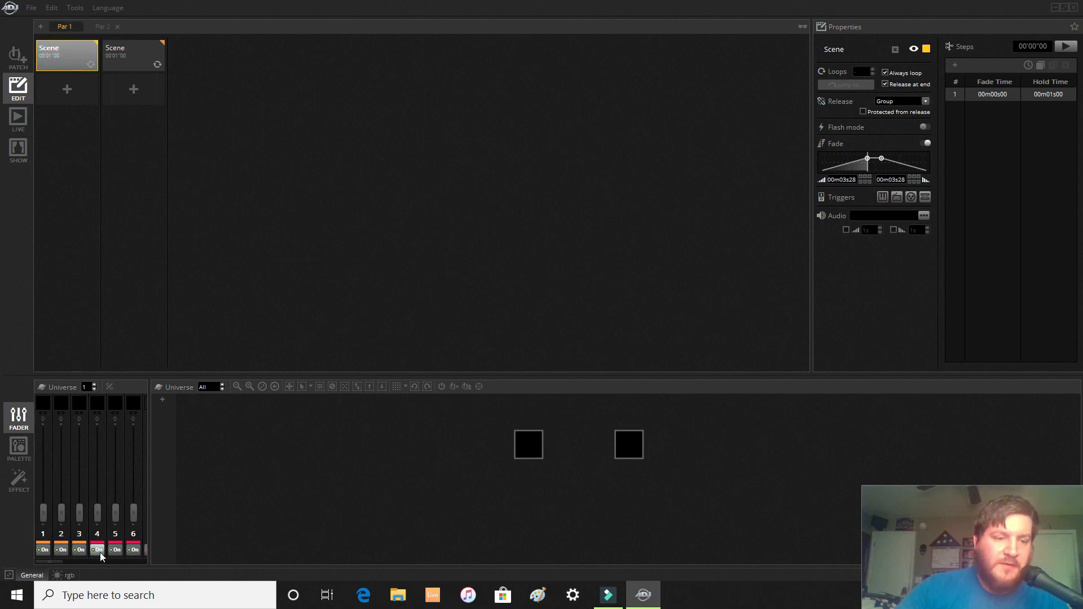
{"action": "left_click", "coordinate": [131, 550]}
{"action": "left_click", "coordinate": [119, 65]}
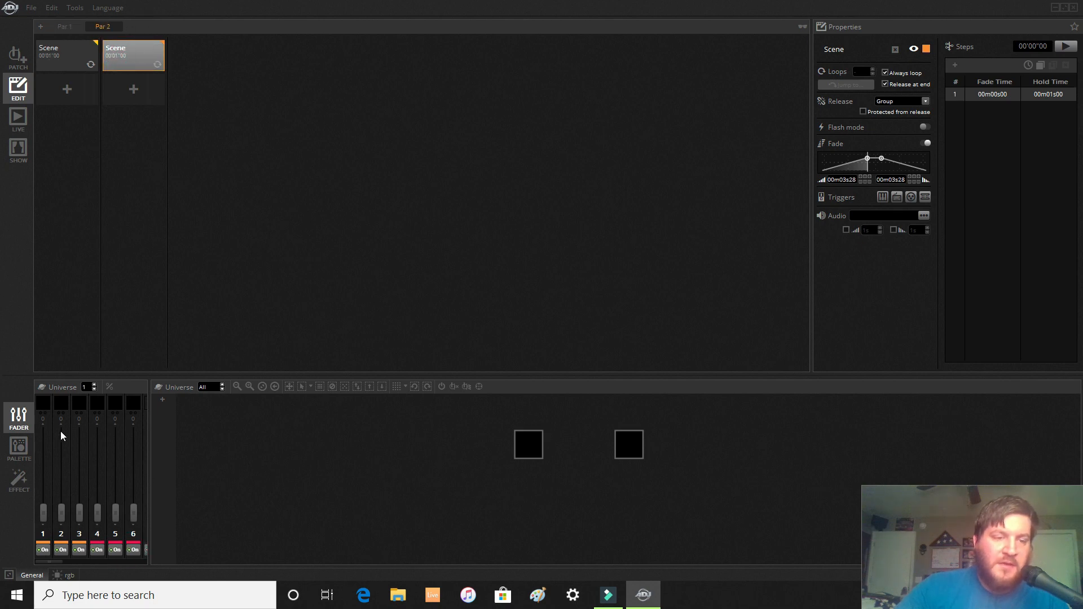
{"action": "left_click", "coordinate": [79, 550]}
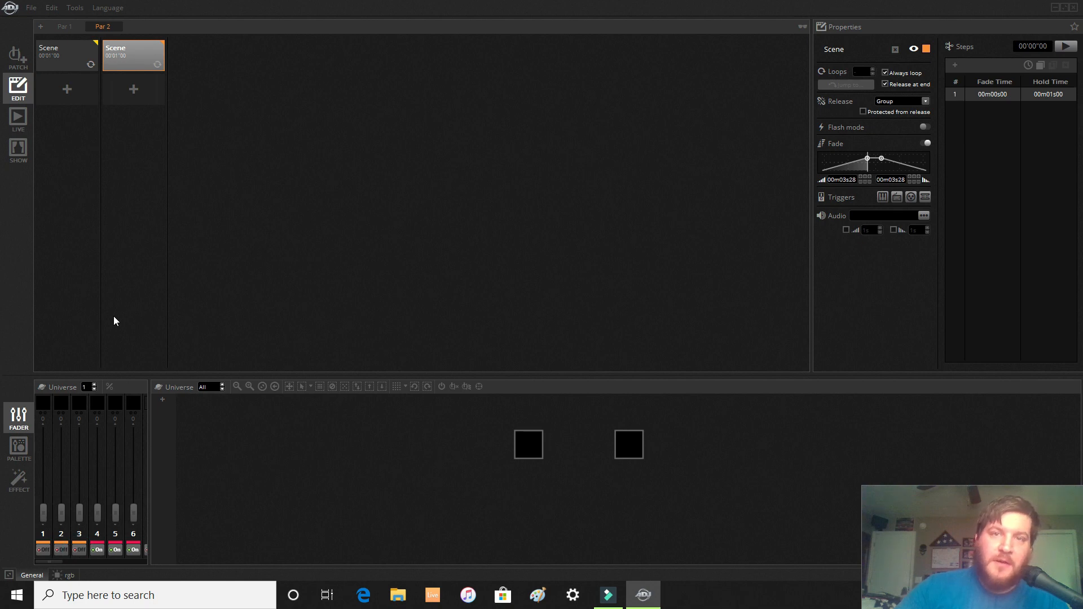
Raise channel 1 to full in the Par 1 scene and rename that scene Red 1.
{"action": "left_click", "coordinate": [62, 64]}
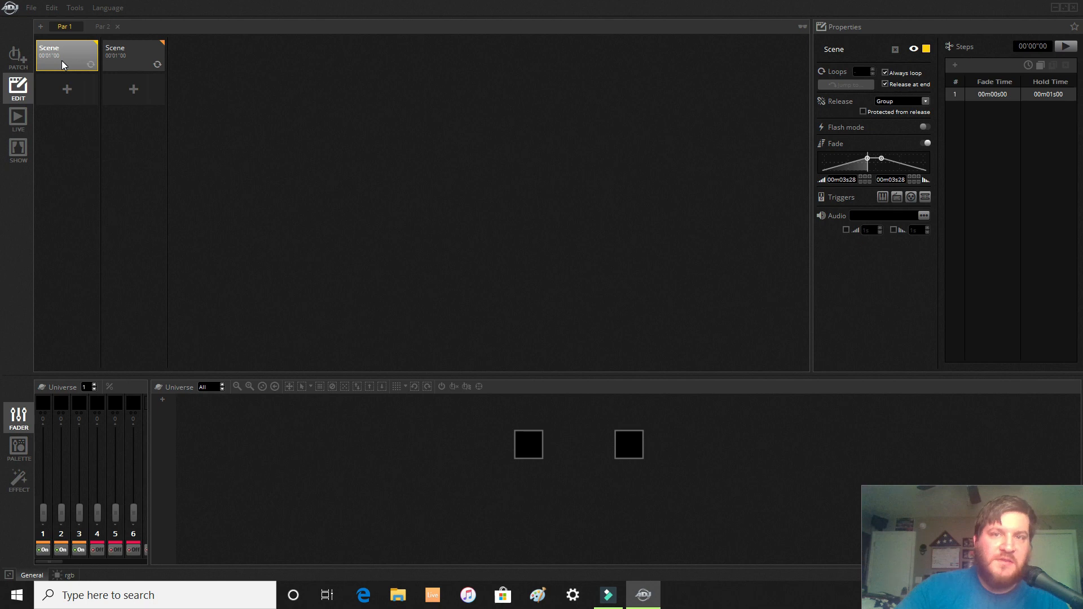
{"action": "left_click_drag", "start_coordinate": [43, 519], "coordinate": [42, 362]}
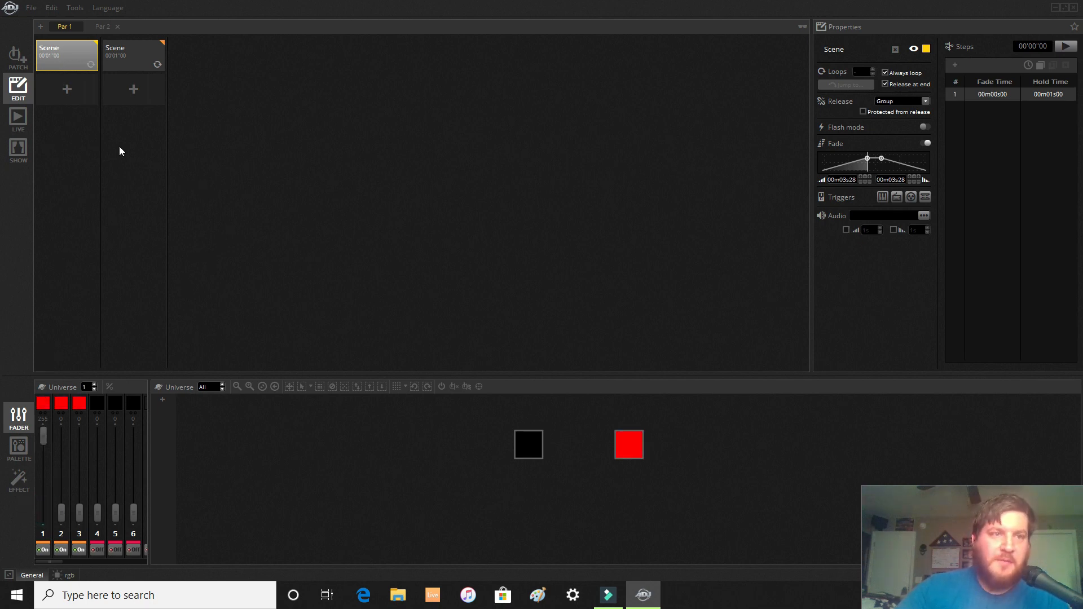
{"action": "key", "text": "ctrl+a"}
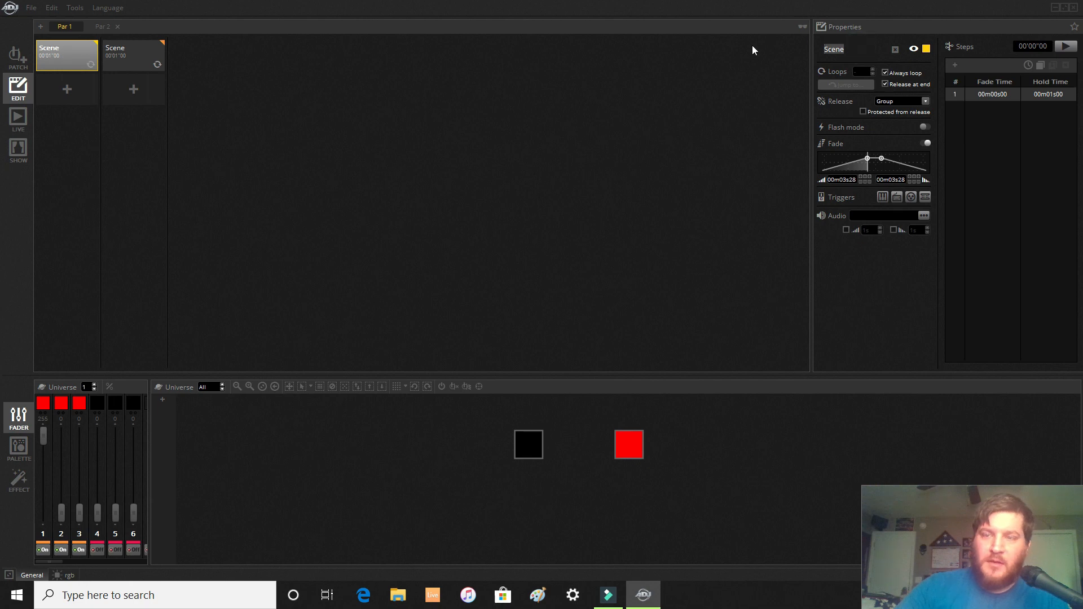
{"action": "type", "text": "Test"}
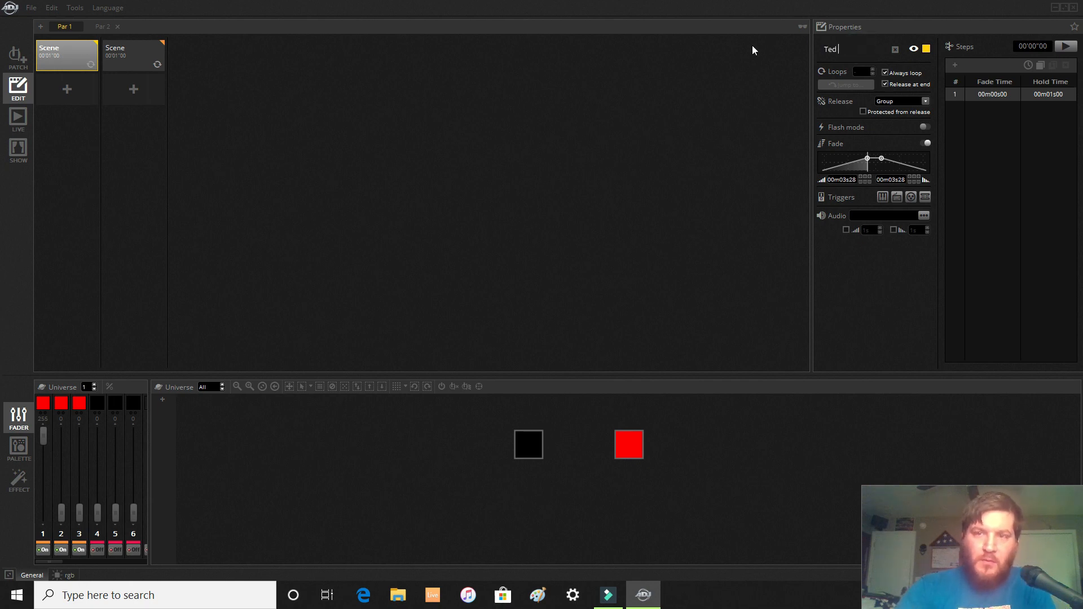
{"action": "key", "text": "BackSpace"}
{"action": "key", "text": "BackSpace"}
{"action": "key", "text": "BackSpace"}
{"action": "key", "text": "BackSpace"}
{"action": "type", "text": "Red "}
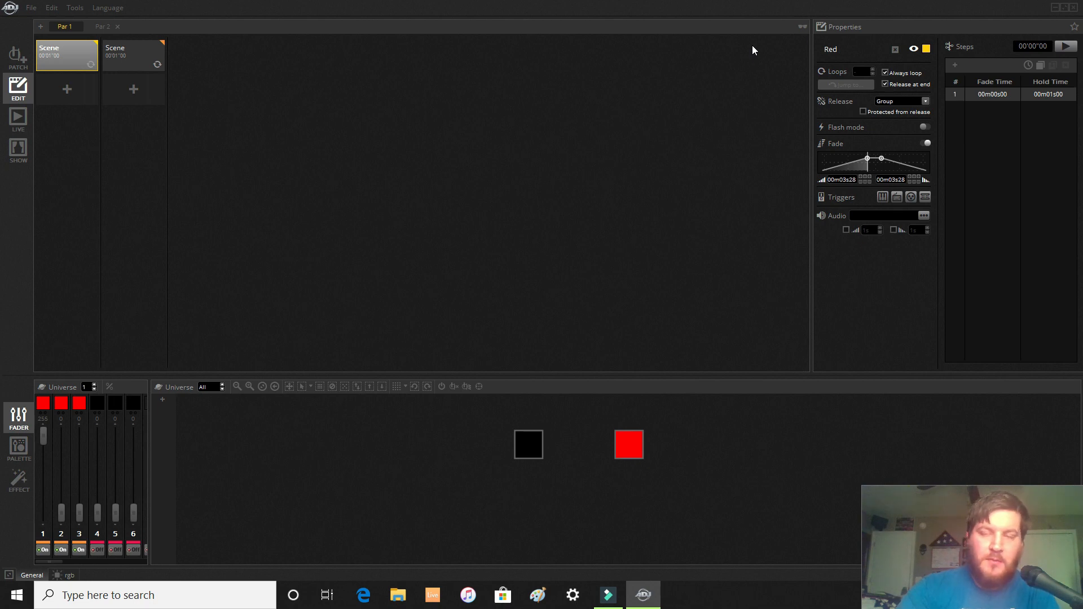
{"action": "type", "text": "1"}
{"action": "key", "text": "BackSpace"}
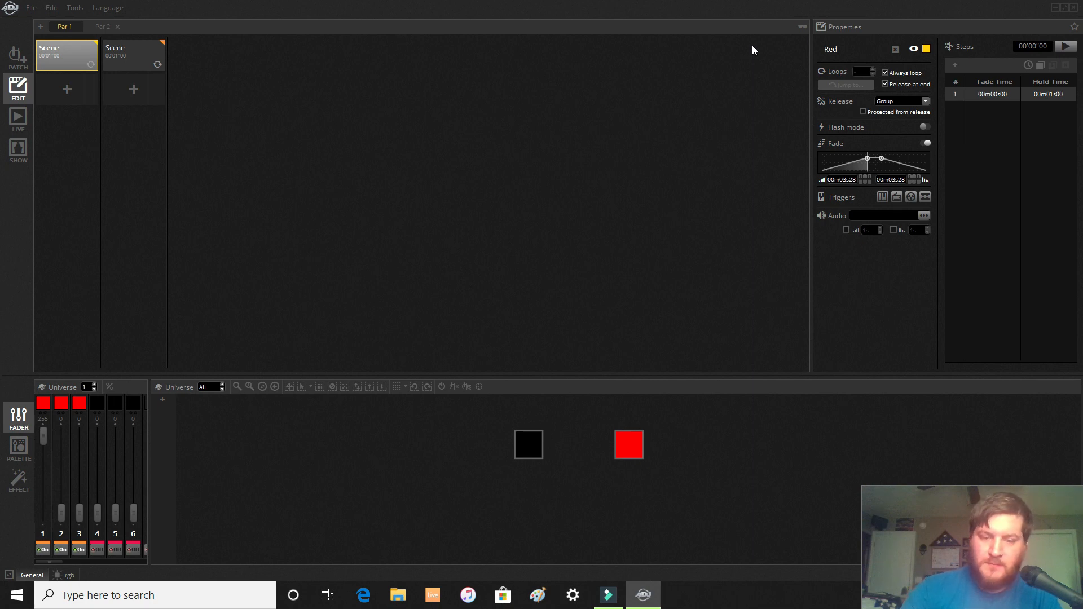
{"action": "type", "text": "1"}
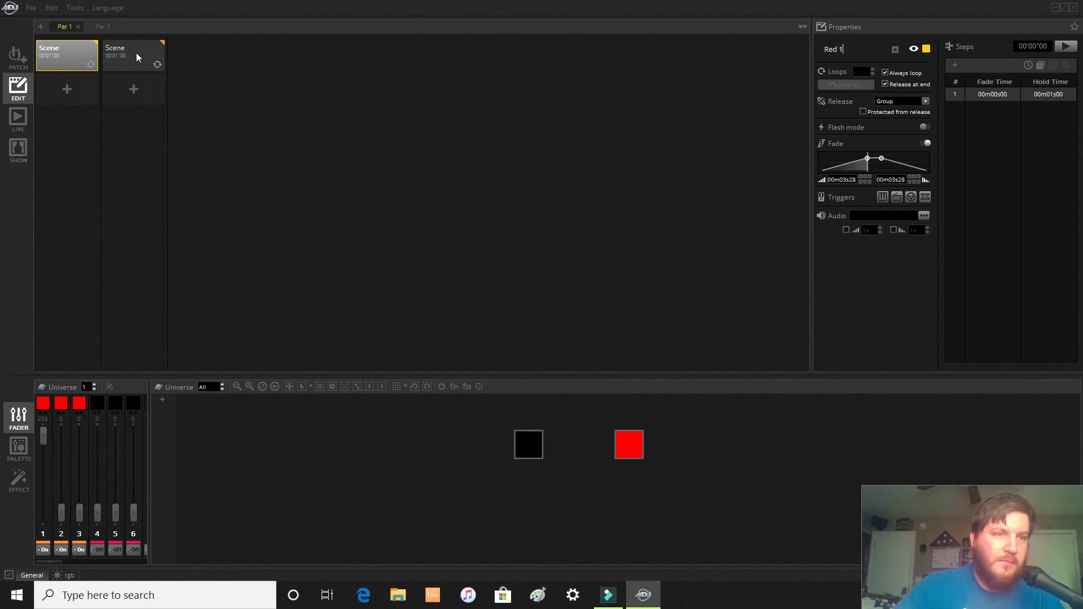
{"action": "key", "text": "Return"}
Raise channel 4 to full in the Par 2 scene and rename that scene Red 2.
{"action": "left_click", "coordinate": [112, 27]}
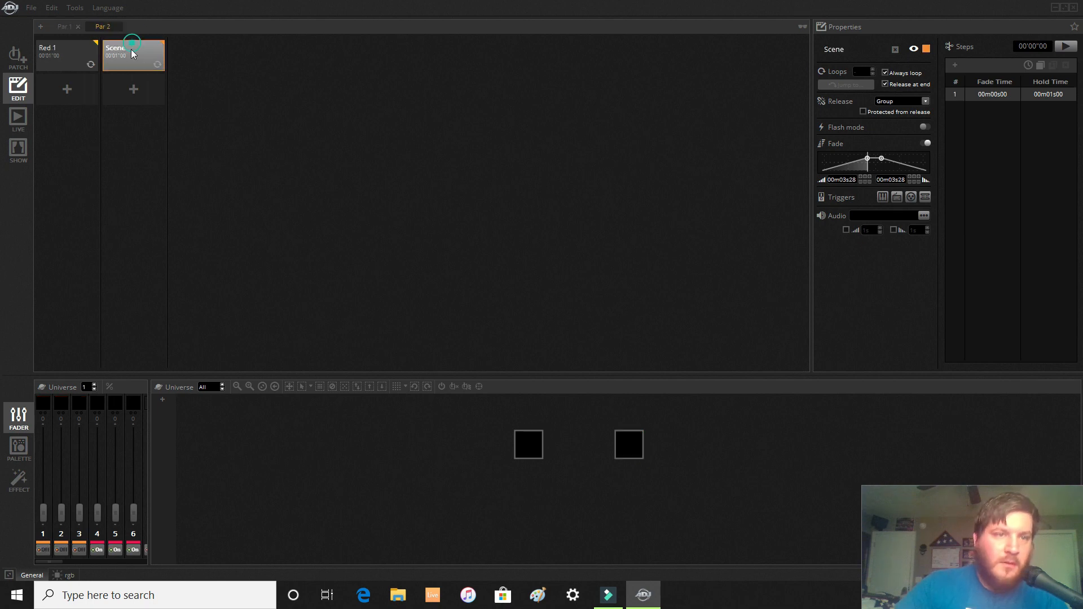
{"action": "left_click", "coordinate": [100, 515]}
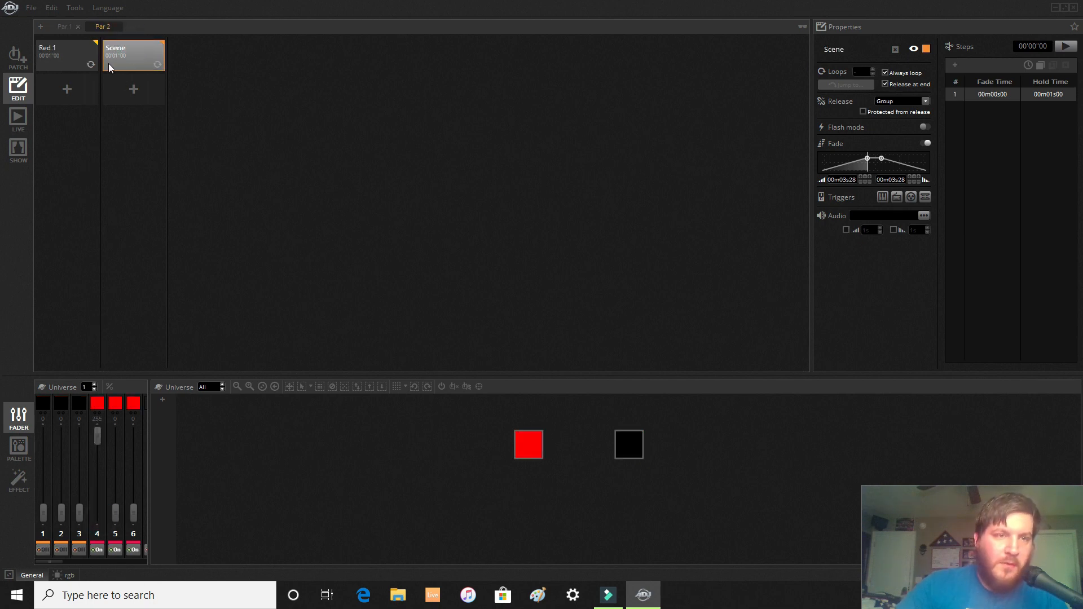
{"action": "double_click", "coordinate": [852, 45]}
{"action": "type", "text": "Red 2"}
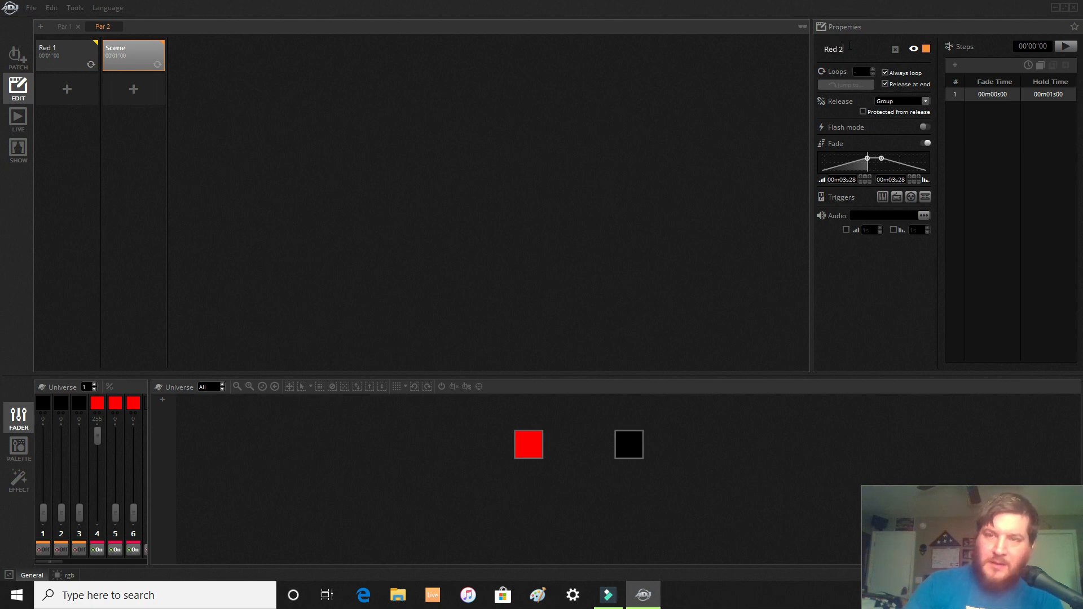
{"action": "key", "text": "Return"}
Duplicate the red scene in the Par 1 group twice so the group holds three scenes.
{"action": "left_click", "coordinate": [65, 27]}
{"action": "right_click", "coordinate": [67, 53]}
{"action": "left_click", "coordinate": [80, 59]}
{"action": "left_click", "coordinate": [60, 89]}
{"action": "right_click", "coordinate": [60, 89]}
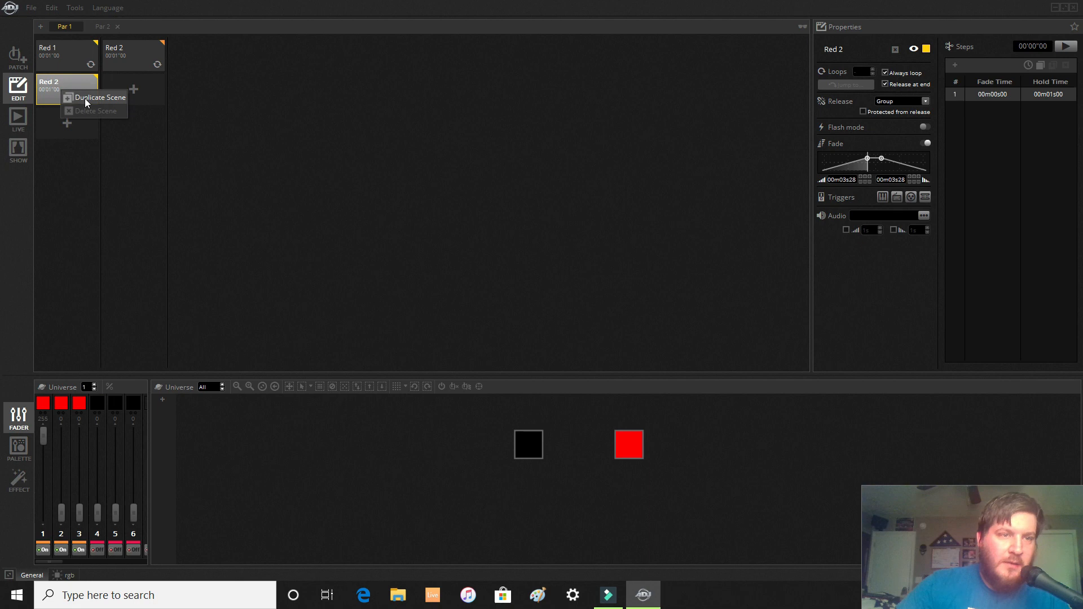
{"action": "left_click", "coordinate": [84, 96]}
Duplicate the red scene in the Par 2 group twice so the group holds three scenes.
{"action": "right_click", "coordinate": [127, 46]}
{"action": "left_click", "coordinate": [137, 56]}
{"action": "left_click", "coordinate": [131, 85]}
{"action": "right_click", "coordinate": [131, 86]}
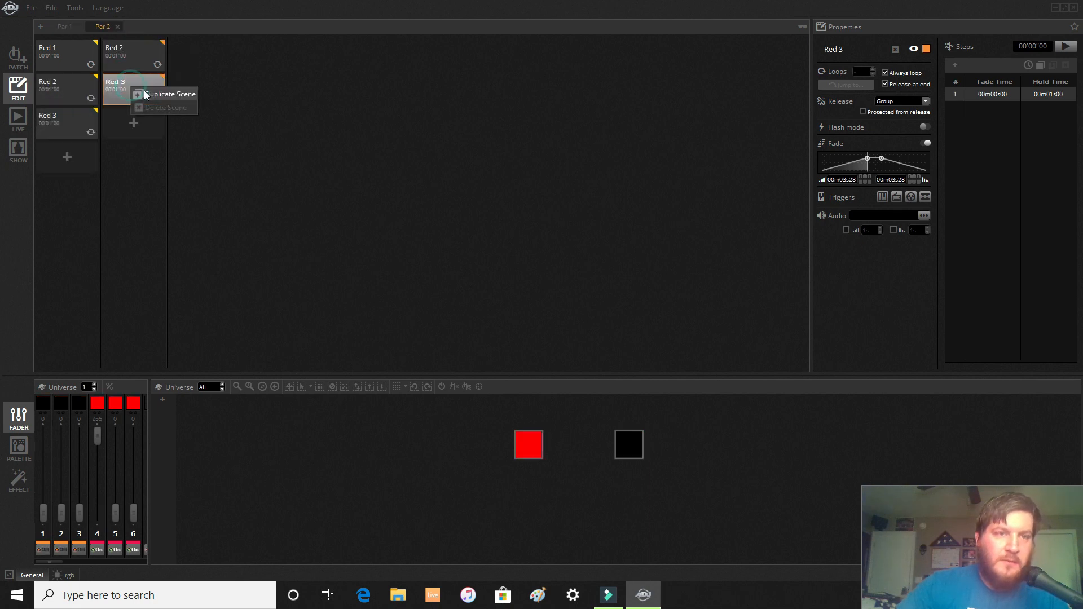
{"action": "left_click", "coordinate": [148, 93]}
Recolour the duplicated Par 1 scenes, giving the second only channel 2 at full and the third only channel 3 at full.
{"action": "left_click", "coordinate": [70, 90]}
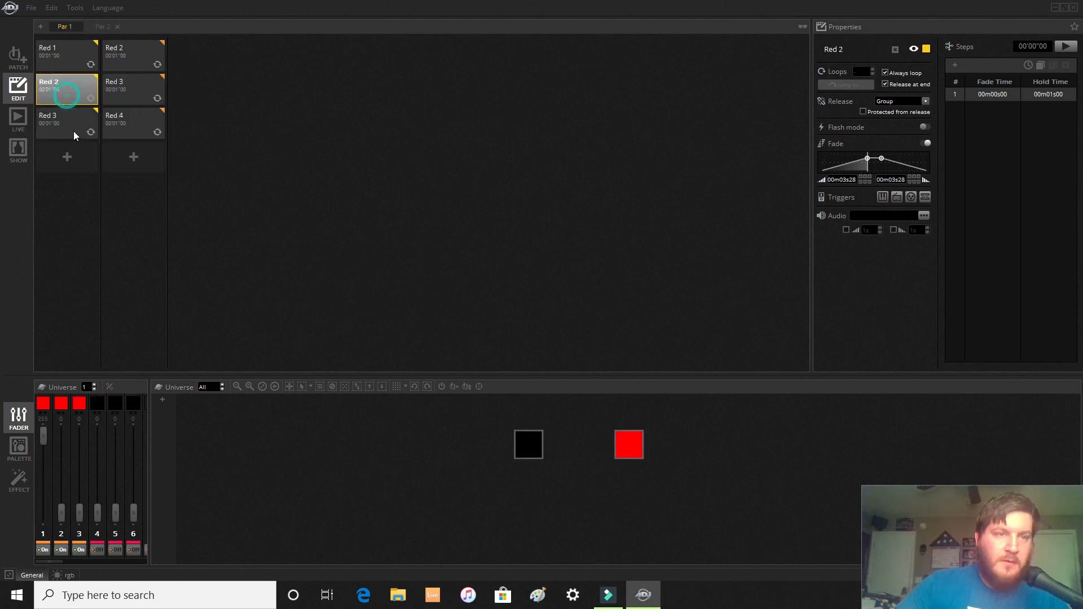
{"action": "left_click", "coordinate": [42, 432]}
{"action": "left_click_drag", "start_coordinate": [61, 513], "coordinate": [61, 436]}
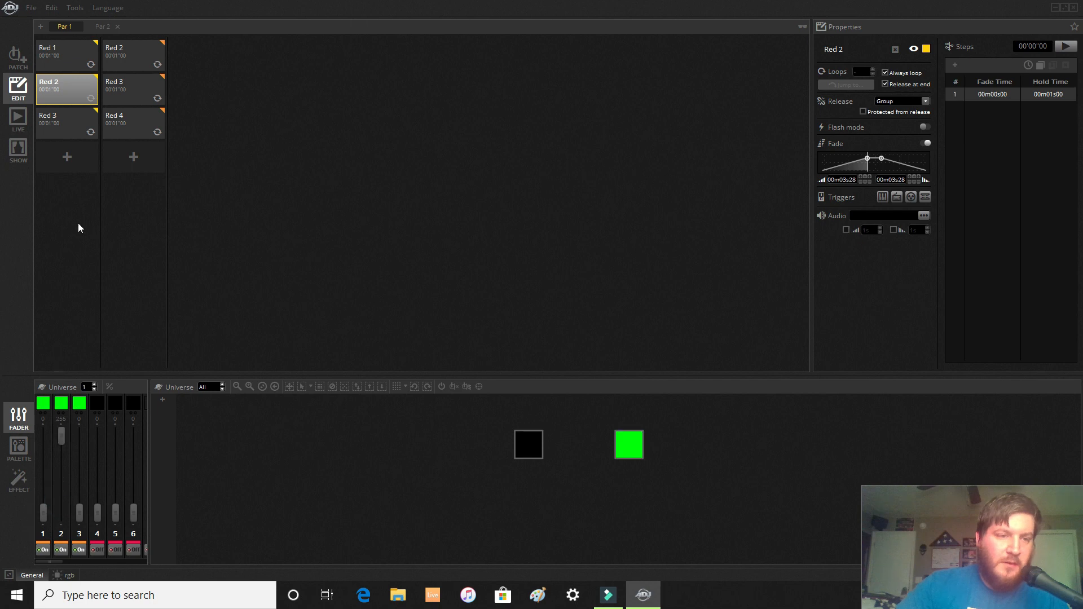
{"action": "left_click", "coordinate": [75, 125]}
{"action": "left_click", "coordinate": [44, 514]}
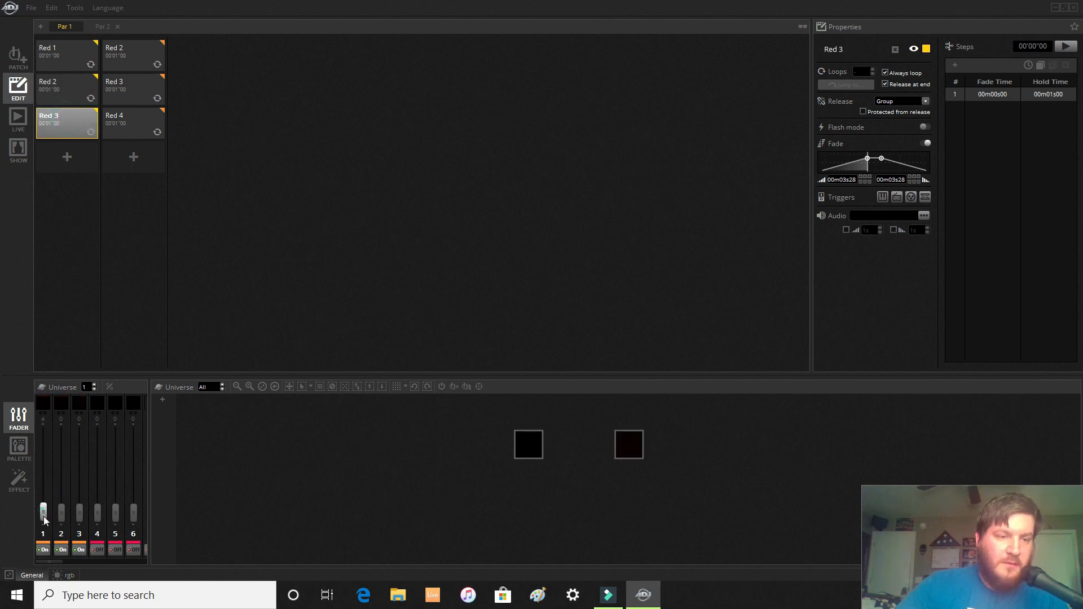
{"action": "left_click_drag", "start_coordinate": [79, 513], "coordinate": [79, 435]}
Recolour the duplicated Par 2 scenes, giving the second only channel 5 at full and the third only channel 6 at full.
{"action": "left_click", "coordinate": [129, 54]}
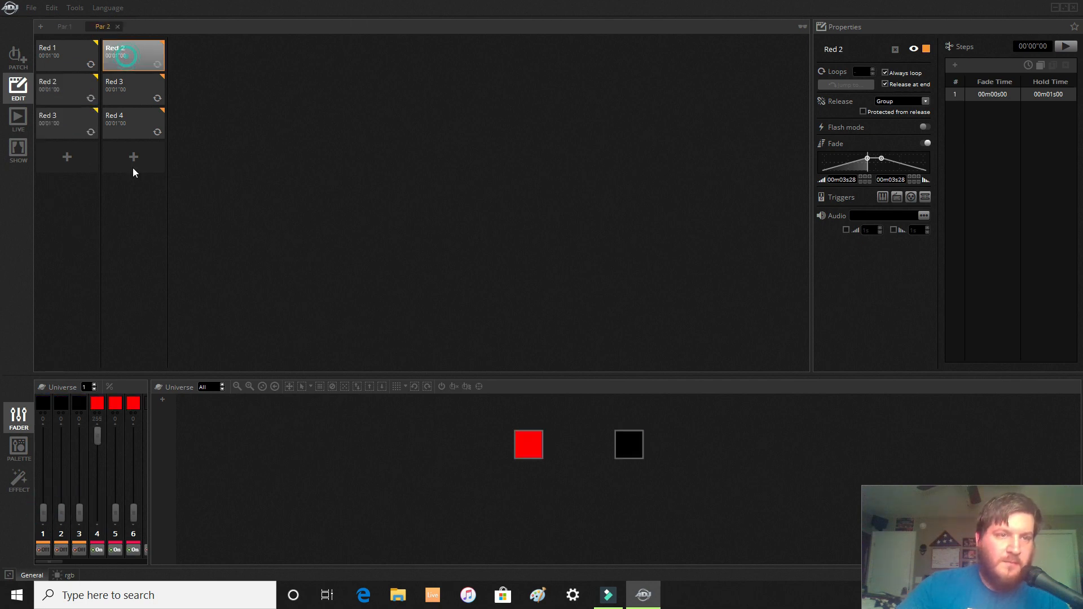
{"action": "left_click", "coordinate": [115, 95]}
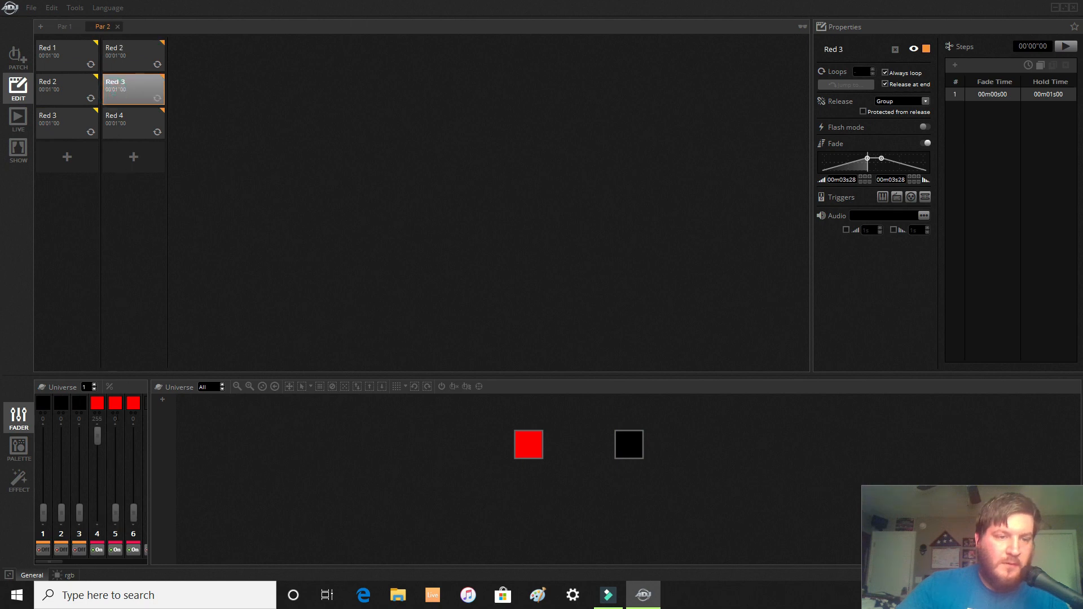
{"action": "left_click_drag", "start_coordinate": [98, 439], "coordinate": [121, 384]}
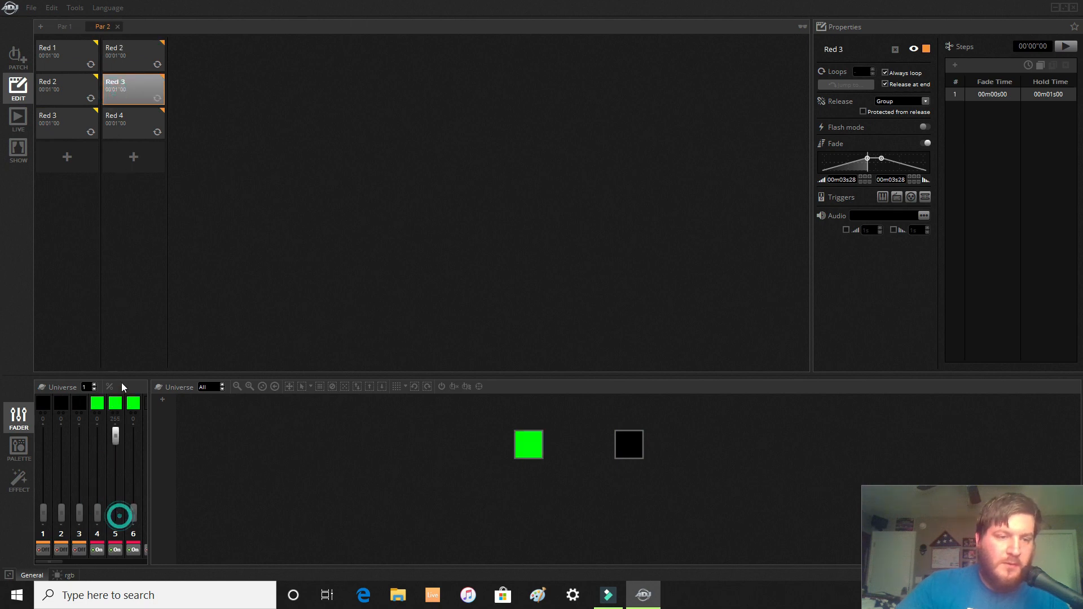
{"action": "left_click", "coordinate": [122, 127]}
{"action": "left_click_drag", "start_coordinate": [124, 510], "coordinate": [129, 372]}
{"action": "left_click_drag", "start_coordinate": [97, 435], "coordinate": [97, 514]}
{"action": "left_click", "coordinate": [125, 104]}
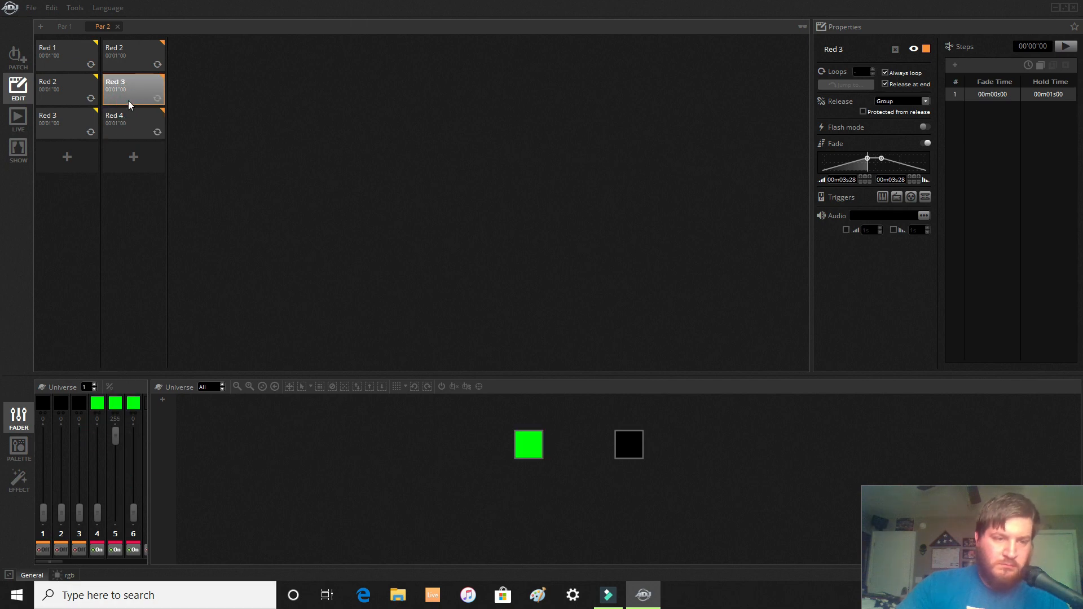
Rename the second scene of the Par 1 group as Green 2.
{"action": "left_click", "coordinate": [51, 97]}
{"action": "left_click", "coordinate": [839, 48]}
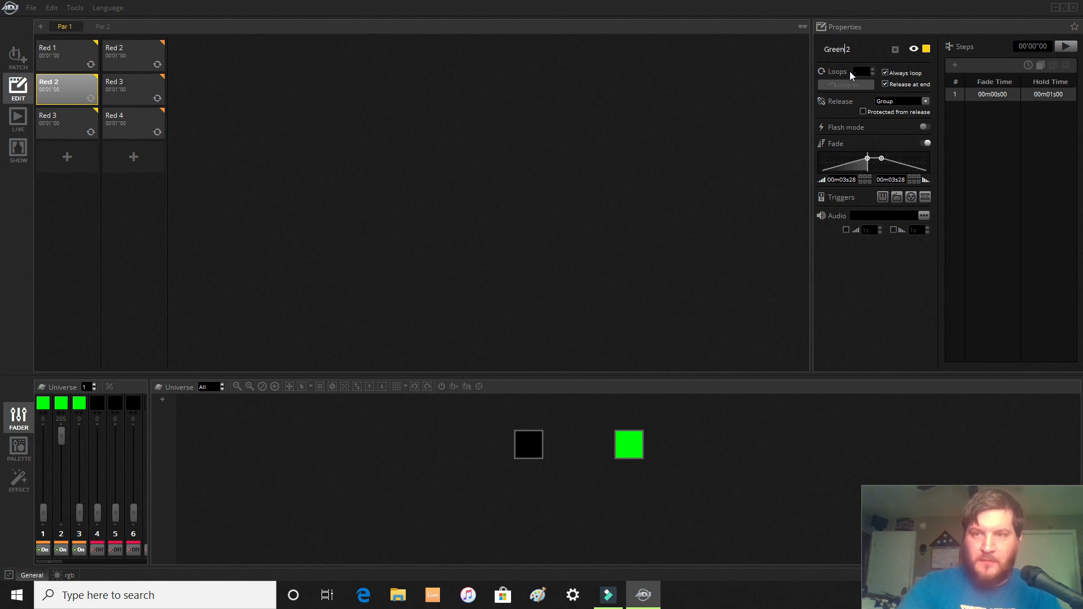
{"action": "type", "text": "Green"}
{"action": "key", "text": "Return"}
Rename the second scene of the Par 2 group as Green 3.
{"action": "left_click", "coordinate": [142, 86]}
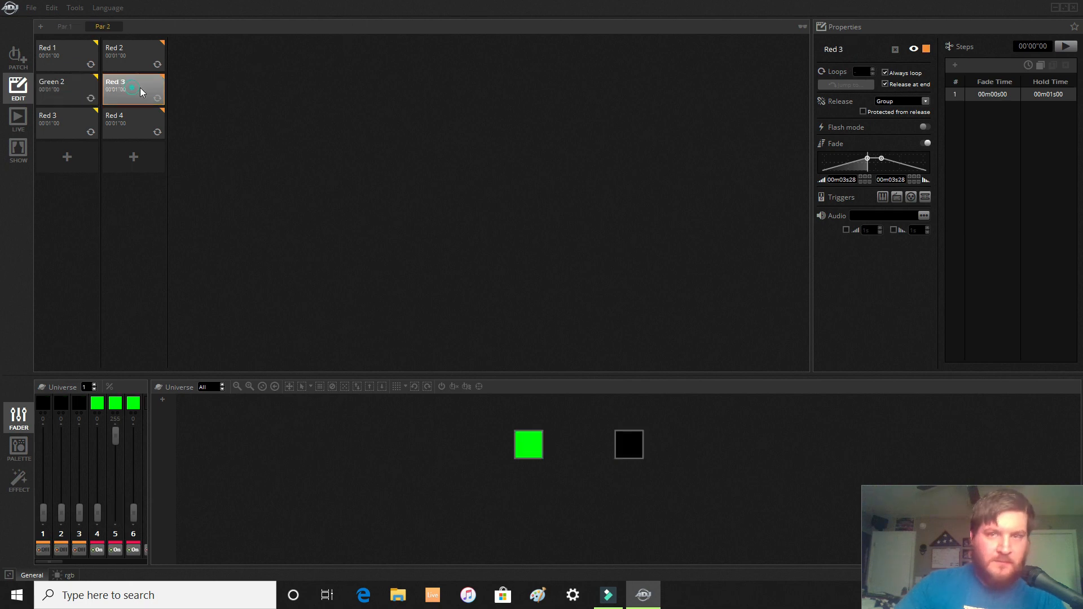
{"action": "left_click", "coordinate": [837, 48]}
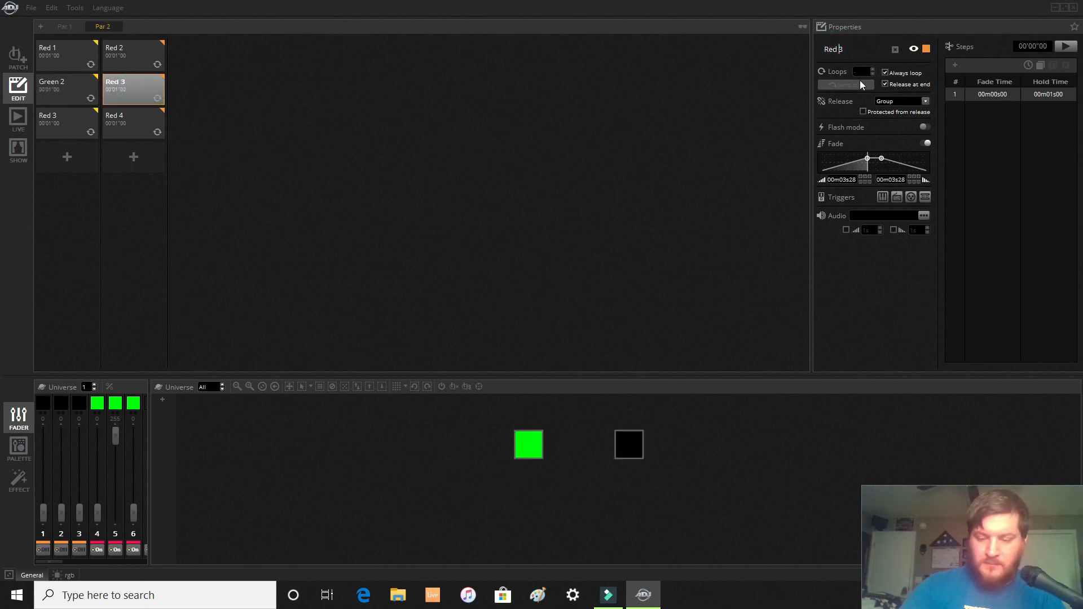
{"action": "type", "text": "Green"}
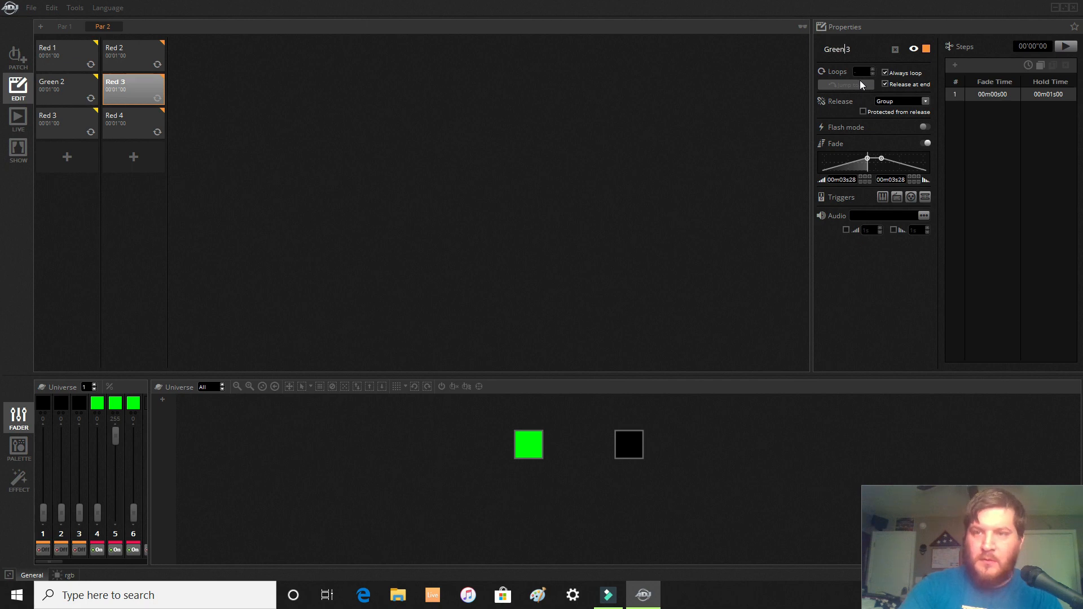
{"action": "key", "text": "Return"}
{"action": "left_click", "coordinate": [39, 9]}
{"action": "left_click", "coordinate": [242, 143]}
Rename the third scene of the Par 2 group as Blue 2.
{"action": "left_click", "coordinate": [144, 126]}
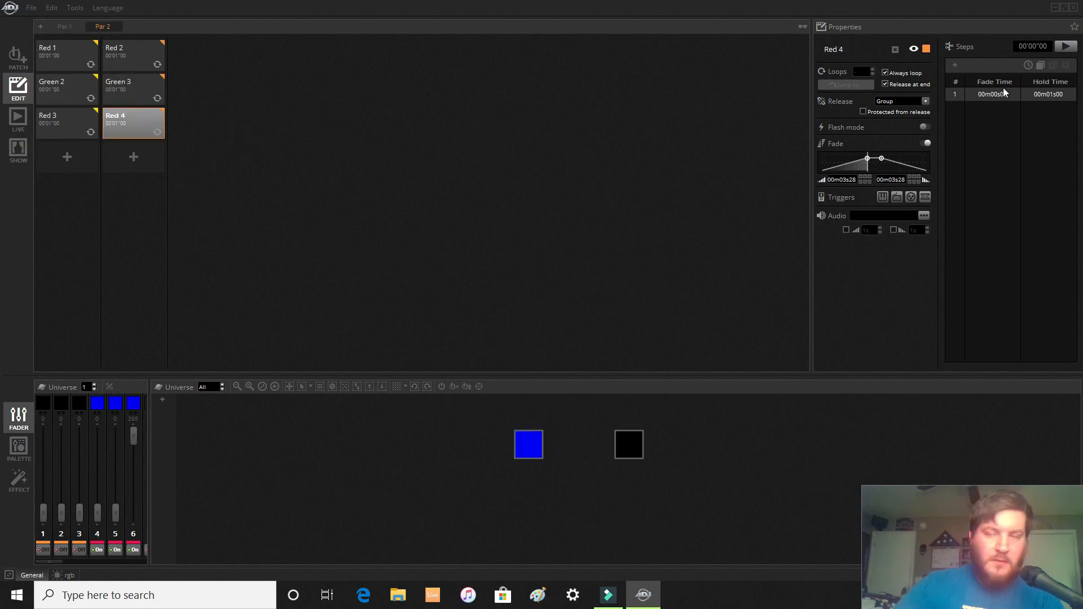
{"action": "left_click", "coordinate": [853, 52]}
{"action": "key", "text": "BackSpace"}
{"action": "key", "text": "BackSpace"}
{"action": "key", "text": "BackSpace"}
{"action": "key", "text": "BackSpace"}
{"action": "key", "text": "BackSpace"}
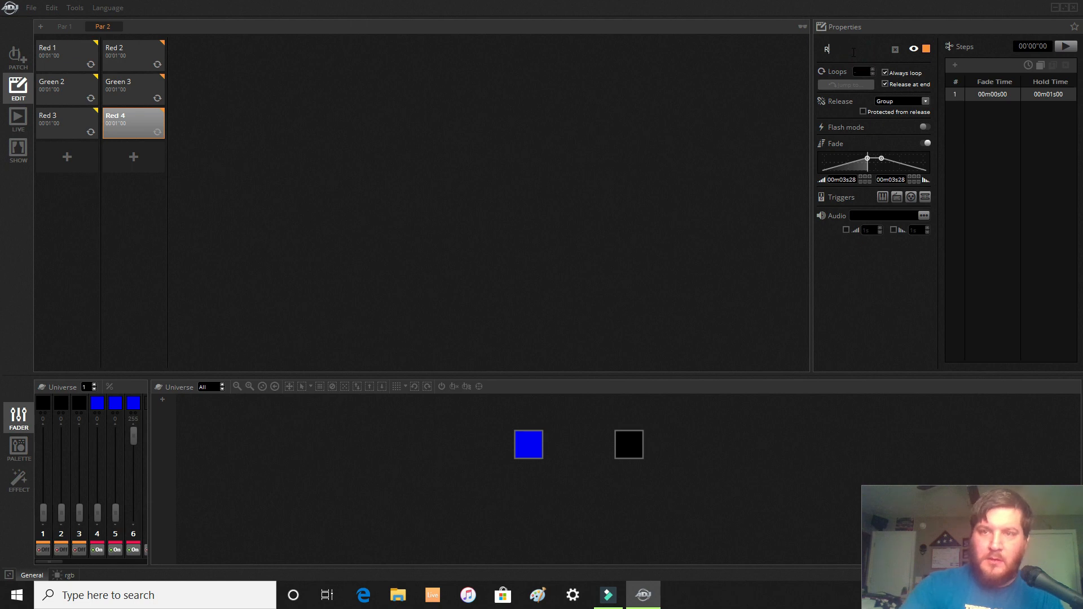
{"action": "type", "text": "Blue"}
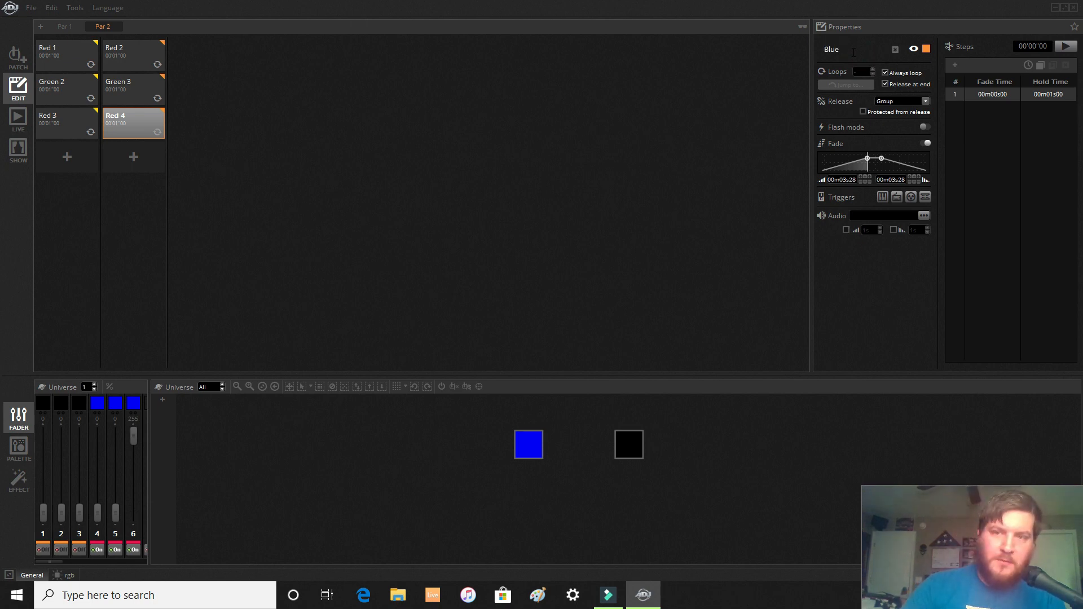
{"action": "type", "text": " 2"}
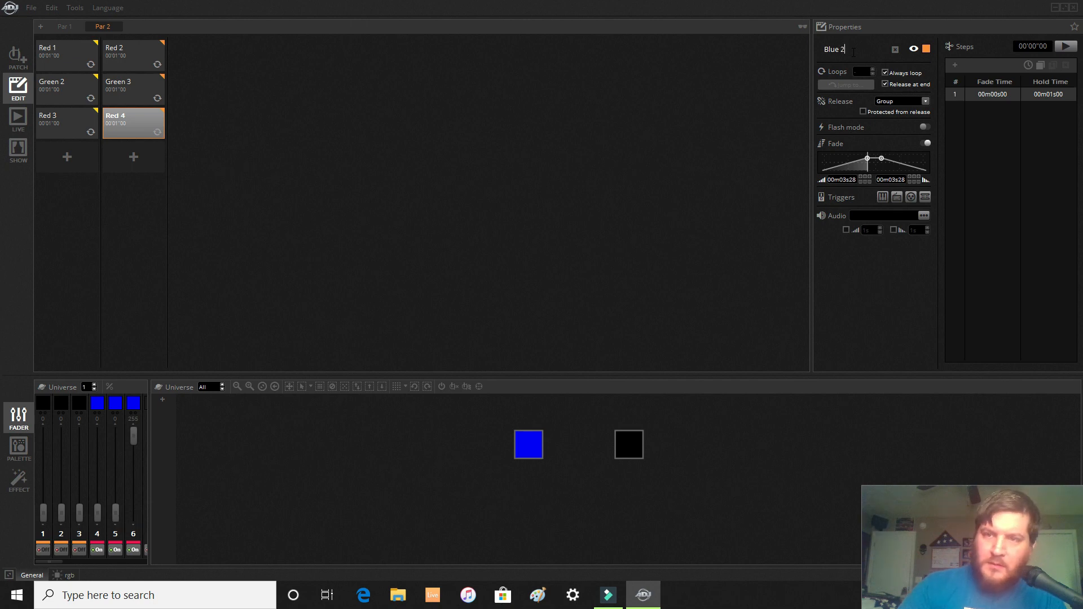
{"action": "key", "text": "Return"}
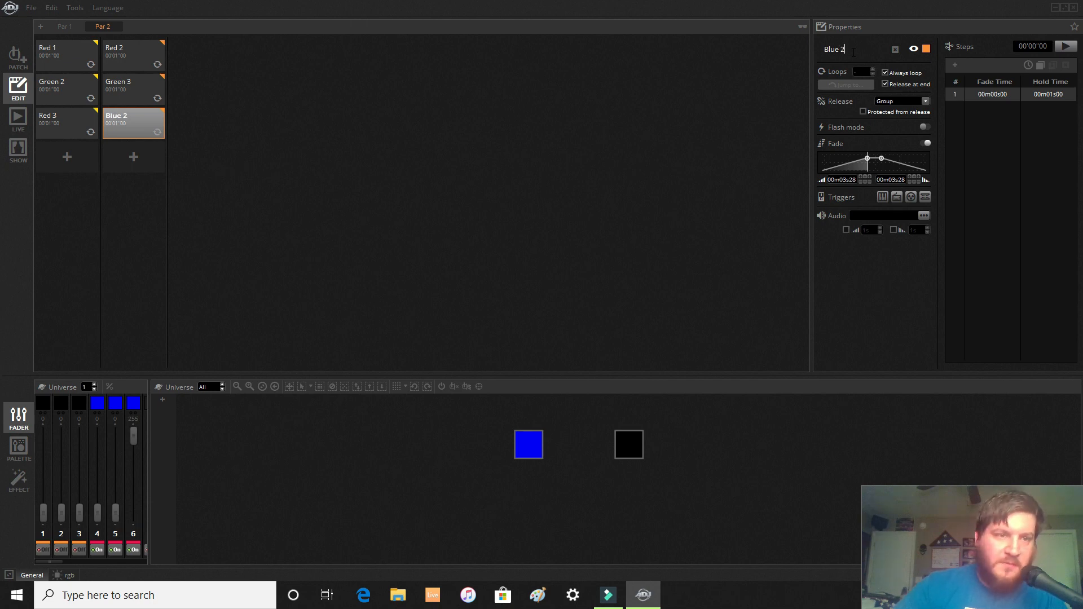
Rename the third scene of the Par 1 group as Blue 1.
{"action": "left_click", "coordinate": [42, 124]}
{"action": "left_click", "coordinate": [857, 47]}
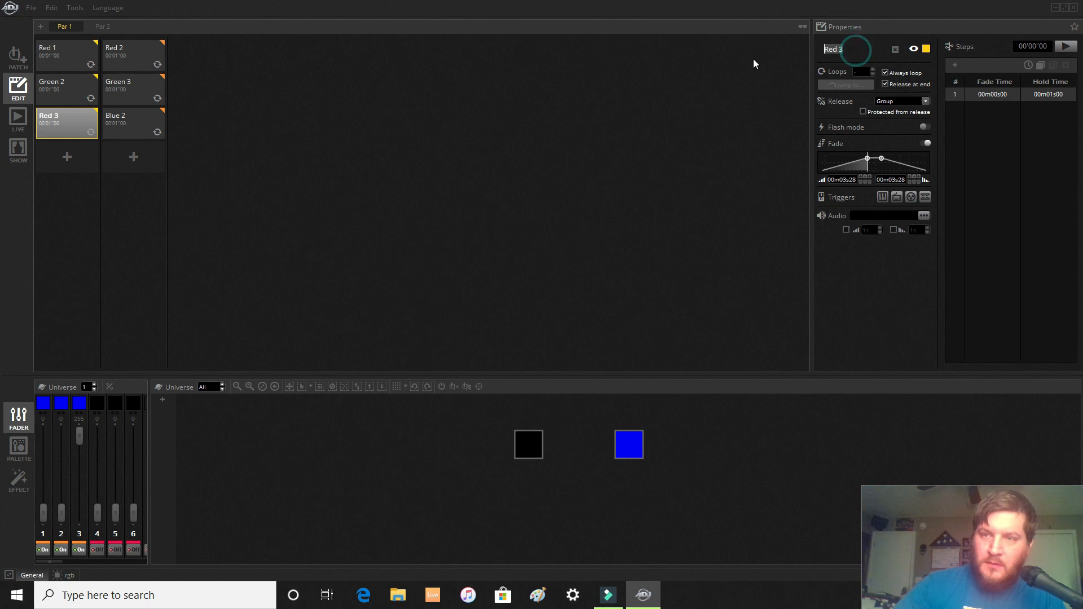
{"action": "type", "text": "Blue 1"}
{"action": "key", "text": "Return"}
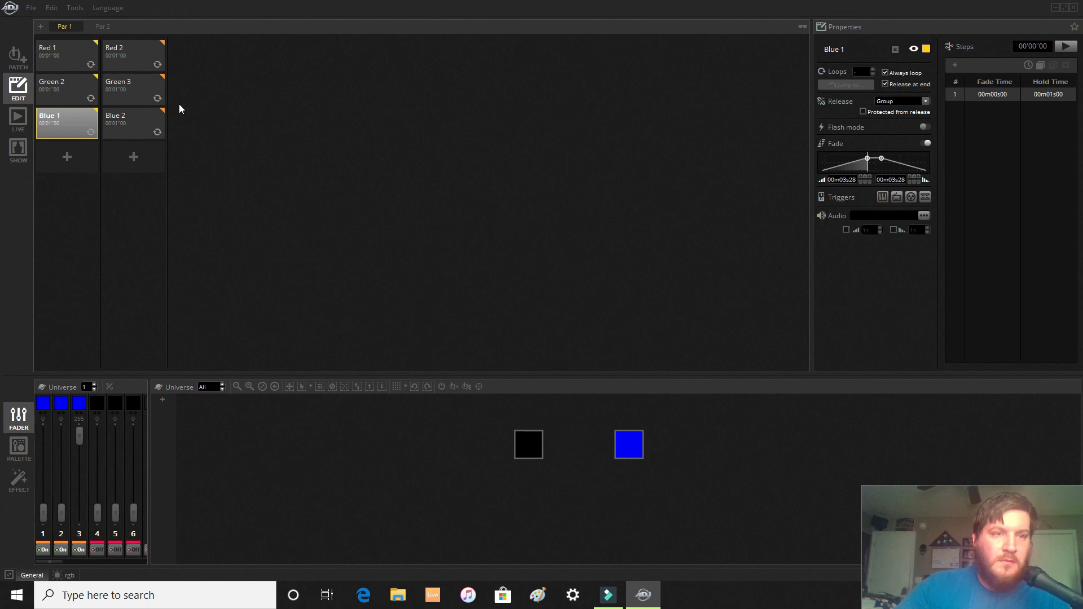
Select scenes in the Par 1 and Par 2 groups one after another to check each fixture's colour.
{"action": "left_click", "coordinate": [140, 130]}
{"action": "left_click", "coordinate": [52, 129]}
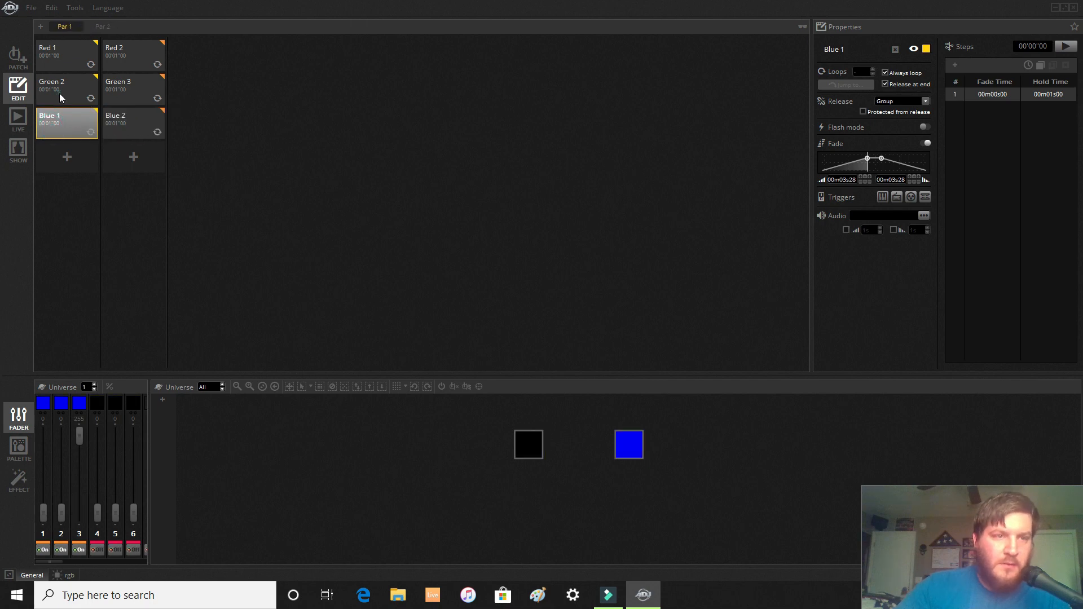
{"action": "left_click", "coordinate": [66, 58]}
{"action": "left_click", "coordinate": [133, 61]}
{"action": "left_click", "coordinate": [134, 91]}
{"action": "left_click", "coordinate": [137, 126]}
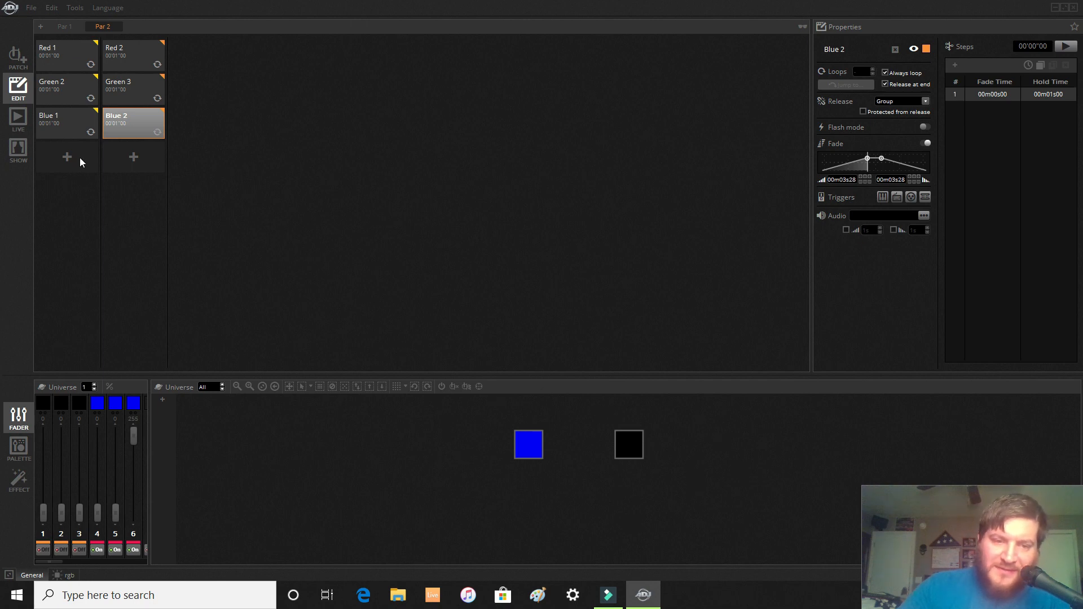
Preview the Blue 1, Green 2, Red 2 and Red 1 scenes in turn on the fixtures.
{"action": "left_click", "coordinate": [73, 132]}
{"action": "left_click", "coordinate": [76, 83]}
{"action": "left_click", "coordinate": [120, 62]}
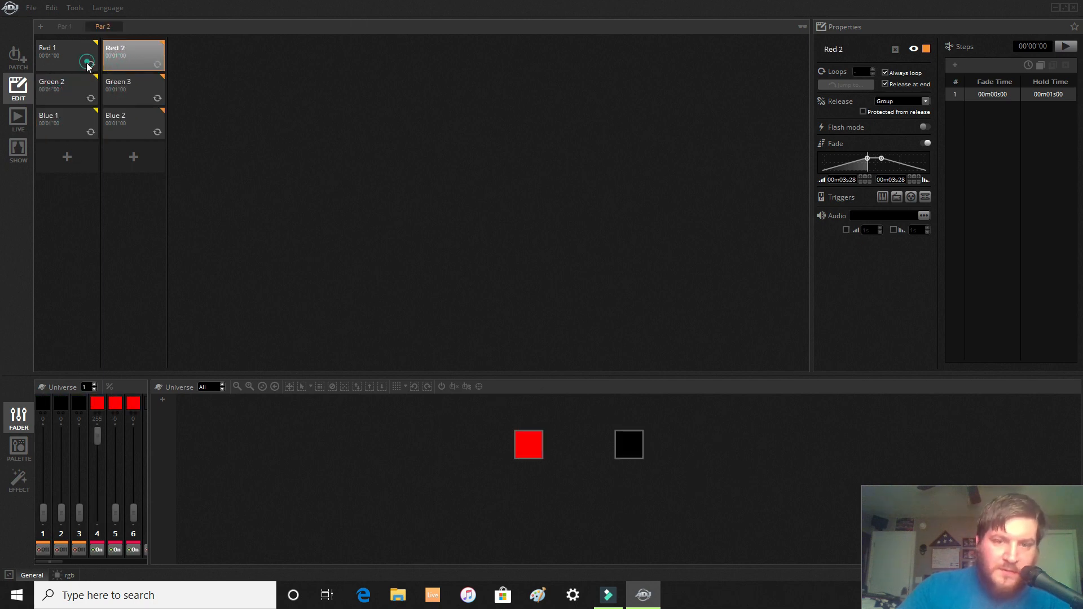
{"action": "left_click", "coordinate": [85, 62]}
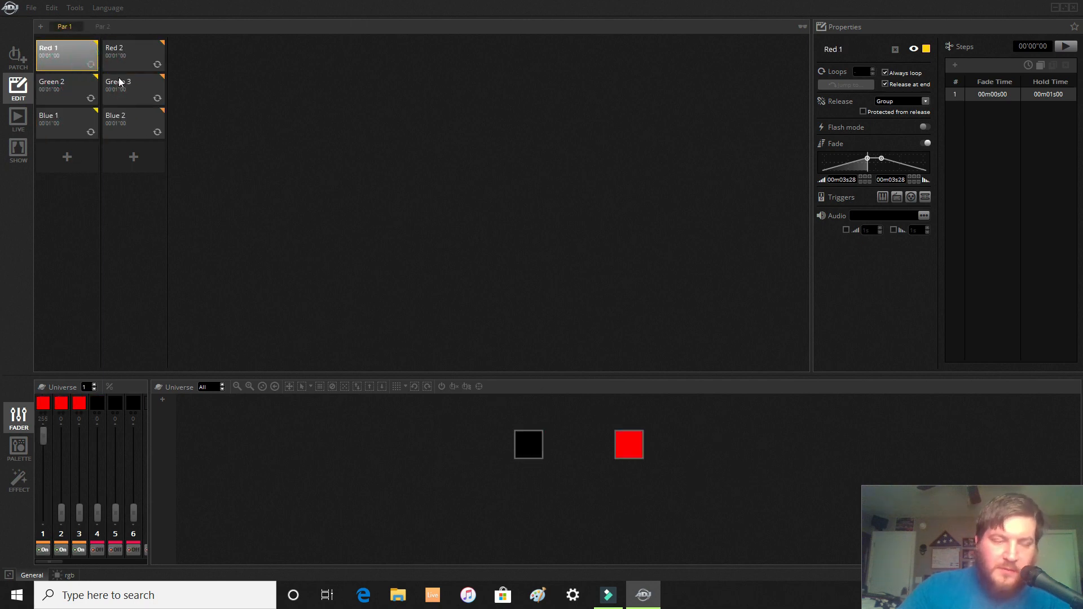
View the scenes in Live mode, and switch to Show mode with layout editing enabled for Page 1.
{"action": "left_click", "coordinate": [16, 117]}
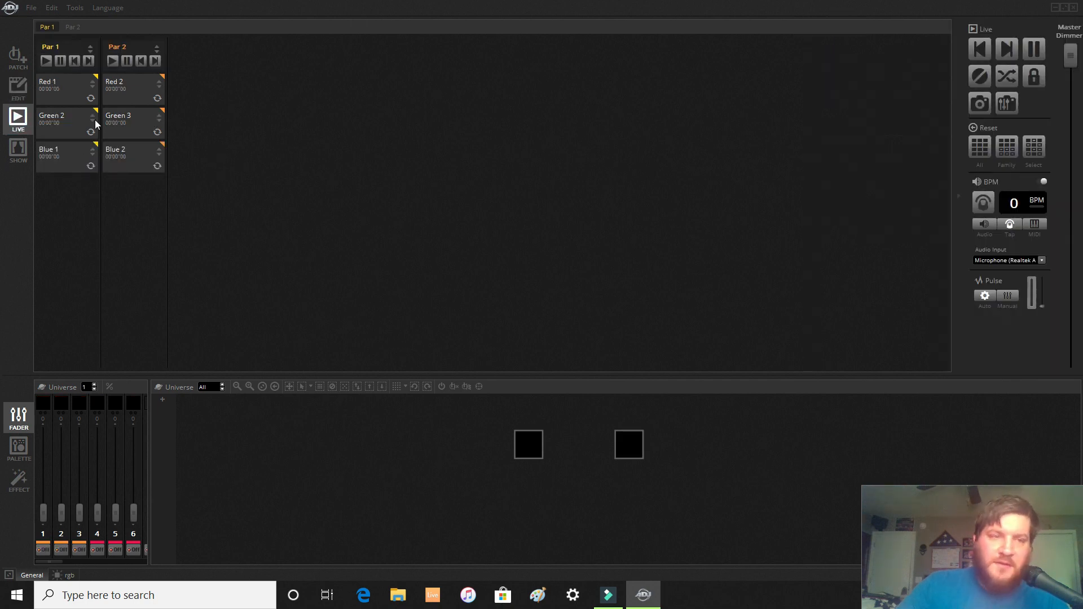
{"action": "left_click", "coordinate": [18, 149]}
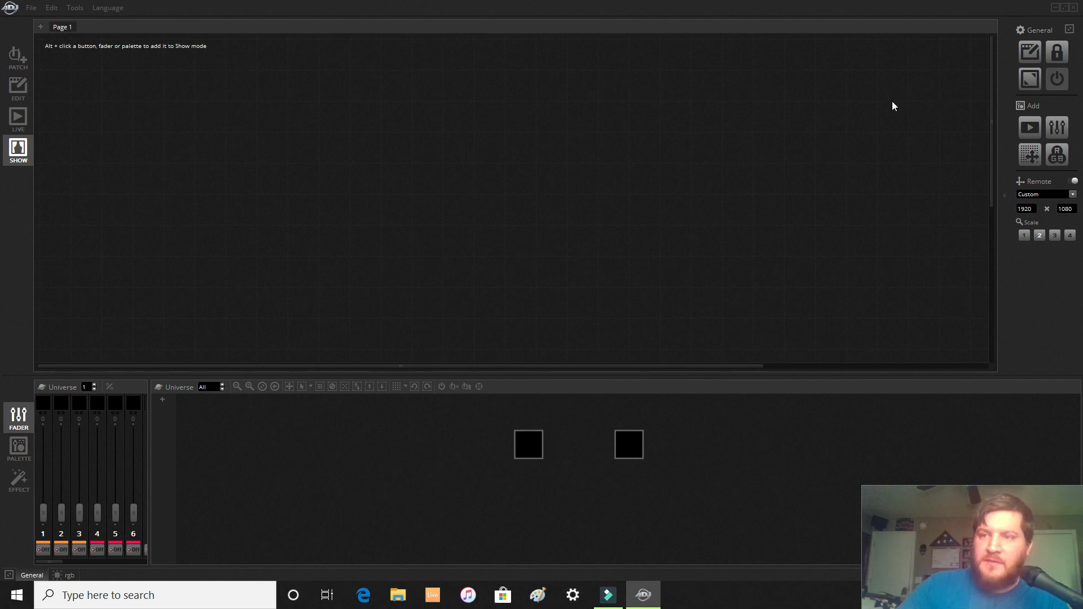
{"action": "right_click", "coordinate": [360, 128]}
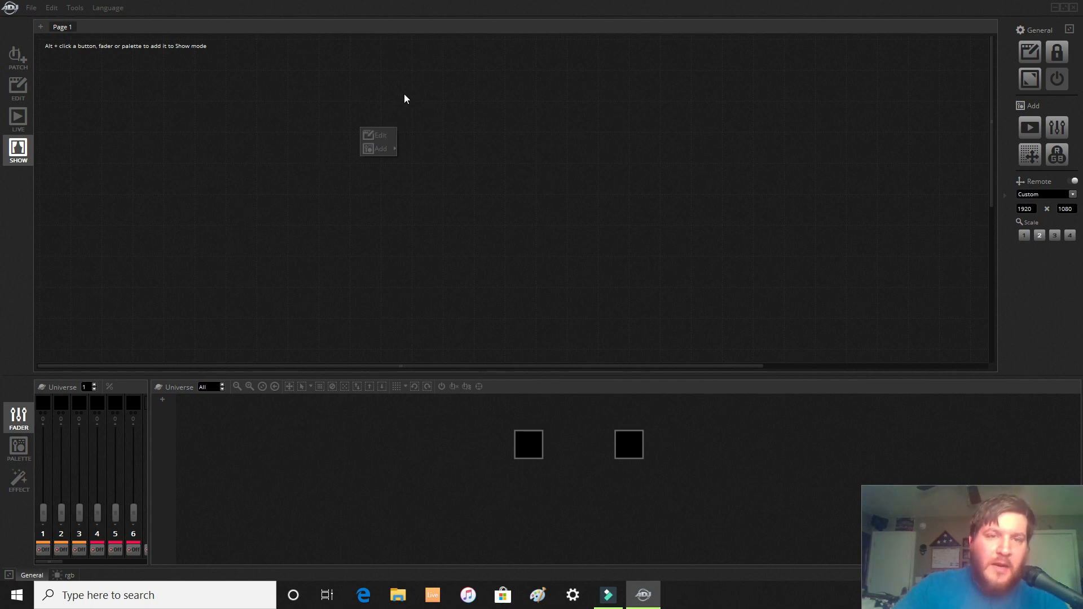
{"action": "left_click", "coordinate": [518, 162]}
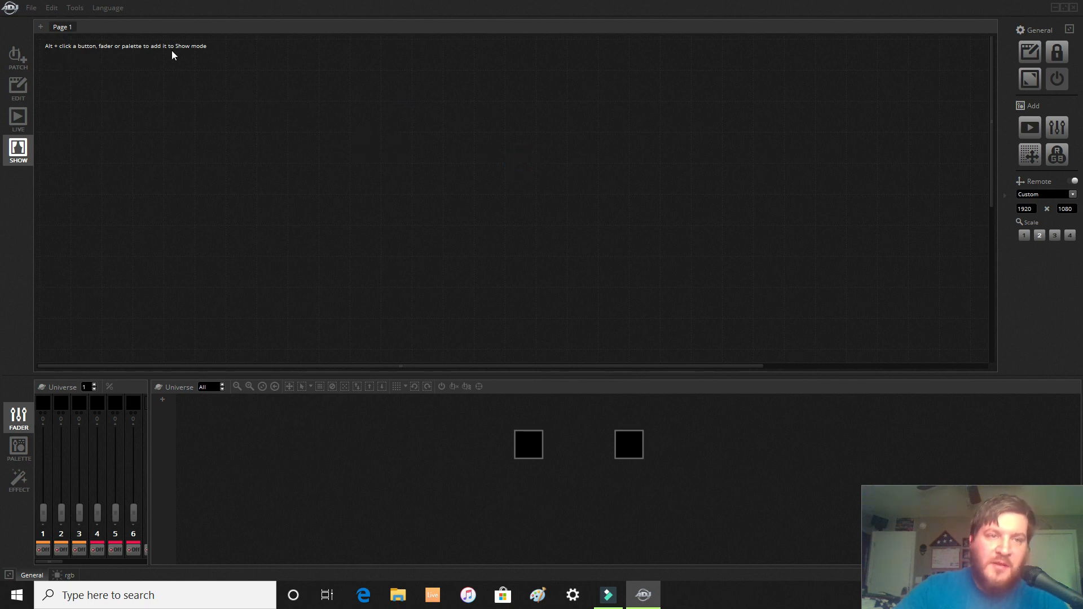
{"action": "left_click", "coordinate": [107, 7]}
{"action": "left_click", "coordinate": [383, 166]}
{"action": "right_click", "coordinate": [392, 165]}
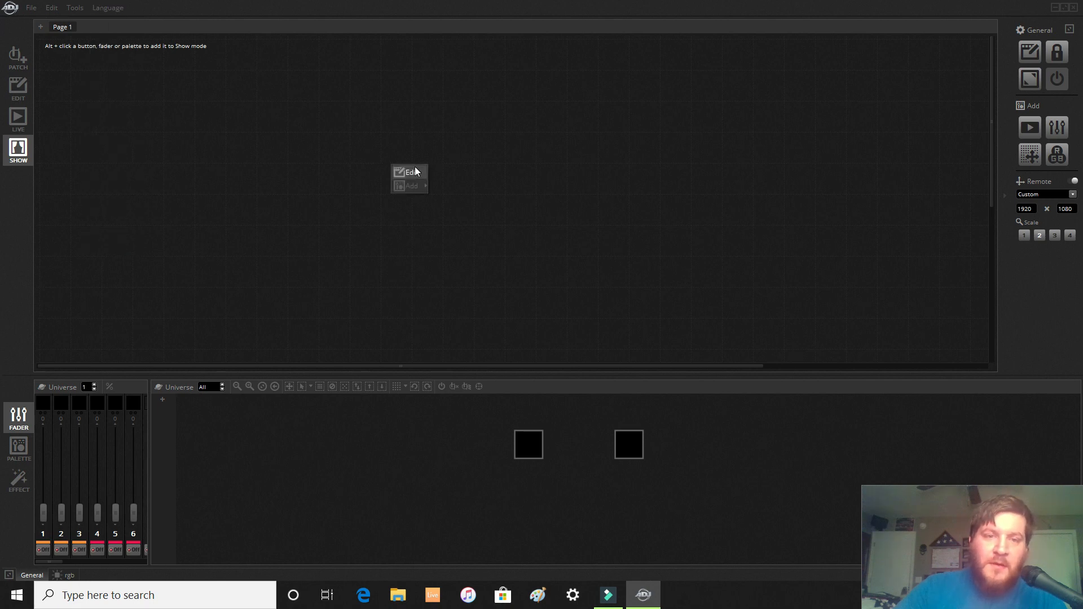
{"action": "left_click", "coordinate": [416, 170]}
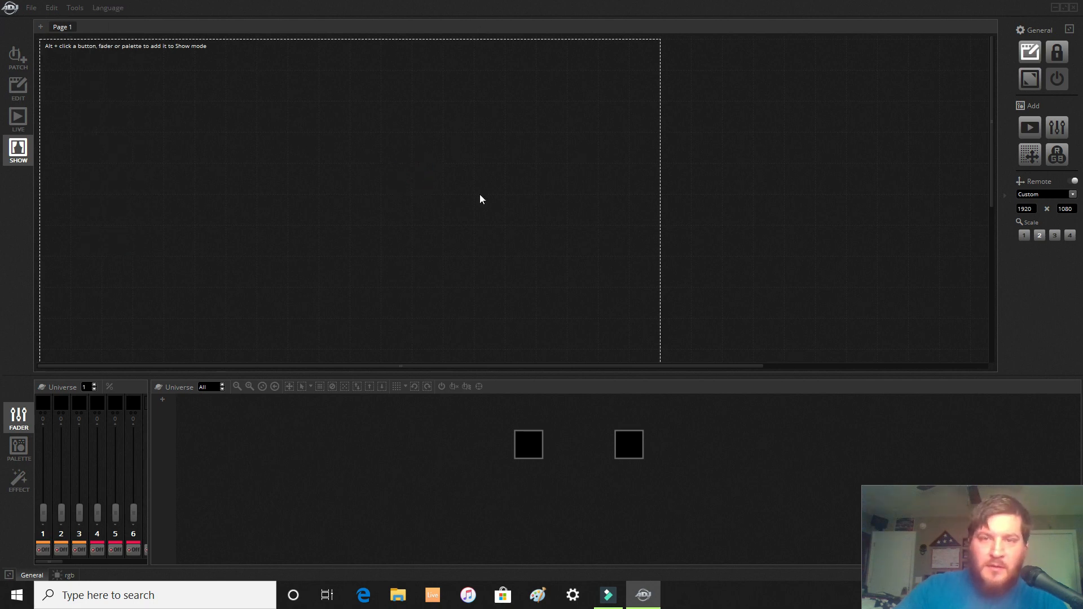
Expand the Show page to full screen and toggle its layout editing off and on again.
{"action": "left_click", "coordinate": [1030, 80]}
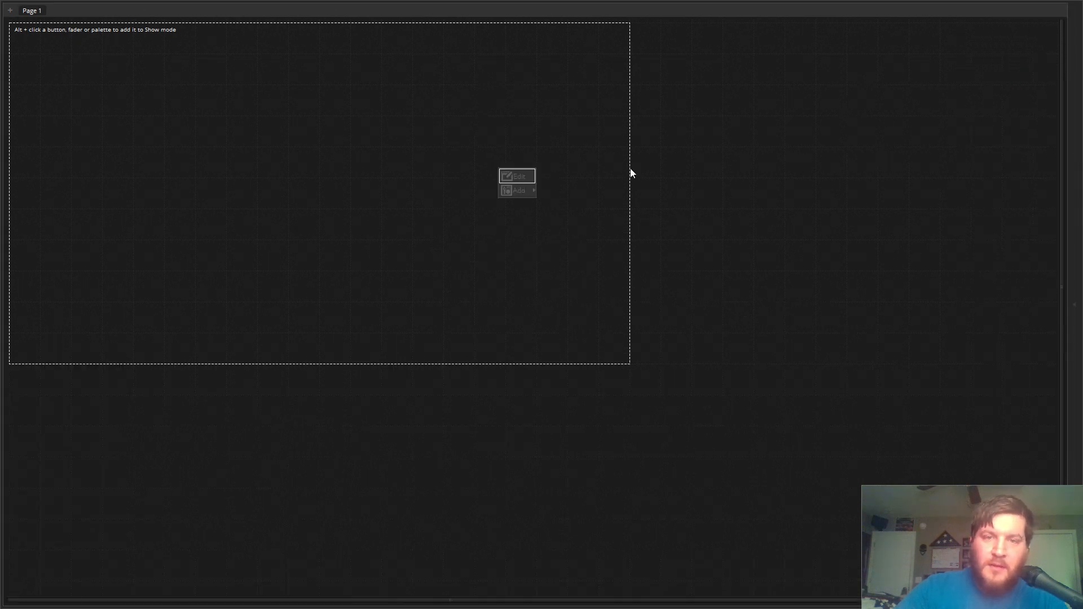
{"action": "right_click", "coordinate": [642, 143]}
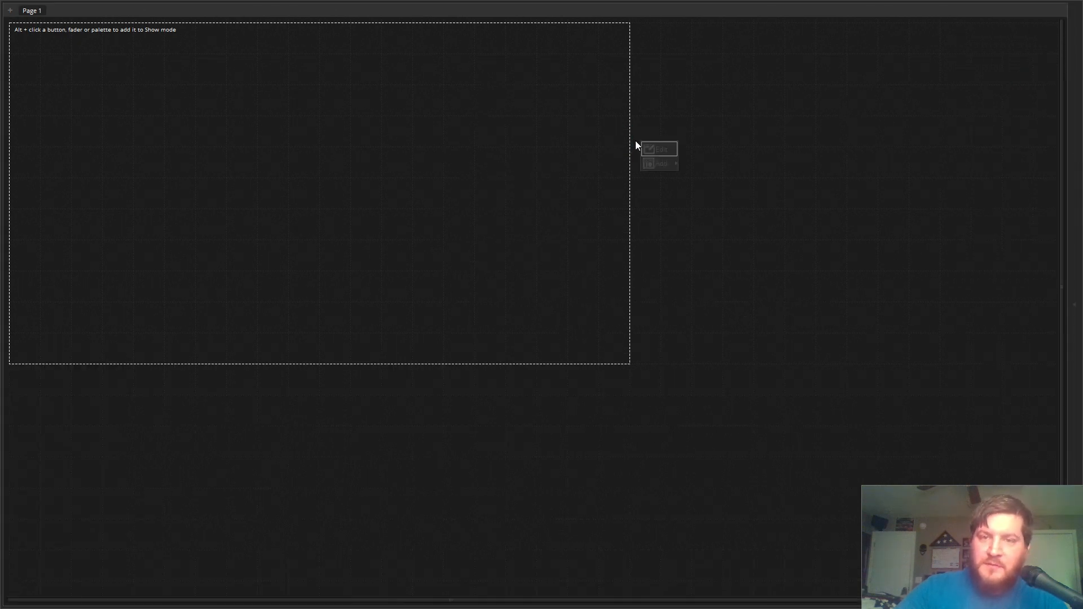
{"action": "left_click", "coordinate": [665, 149]}
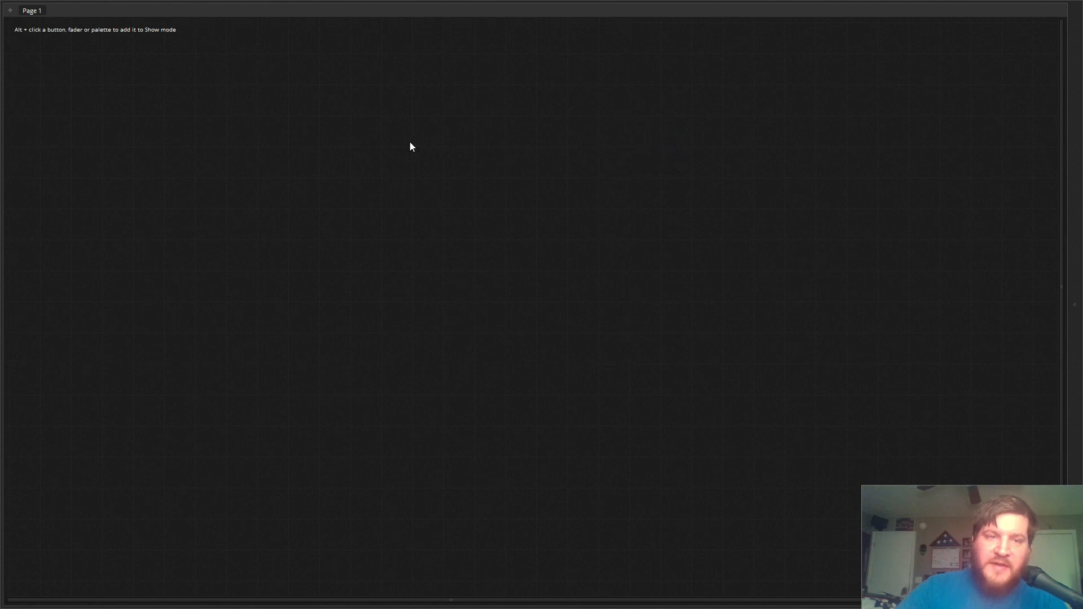
{"action": "left_click", "coordinate": [426, 151]}
{"action": "right_click", "coordinate": [747, 124]}
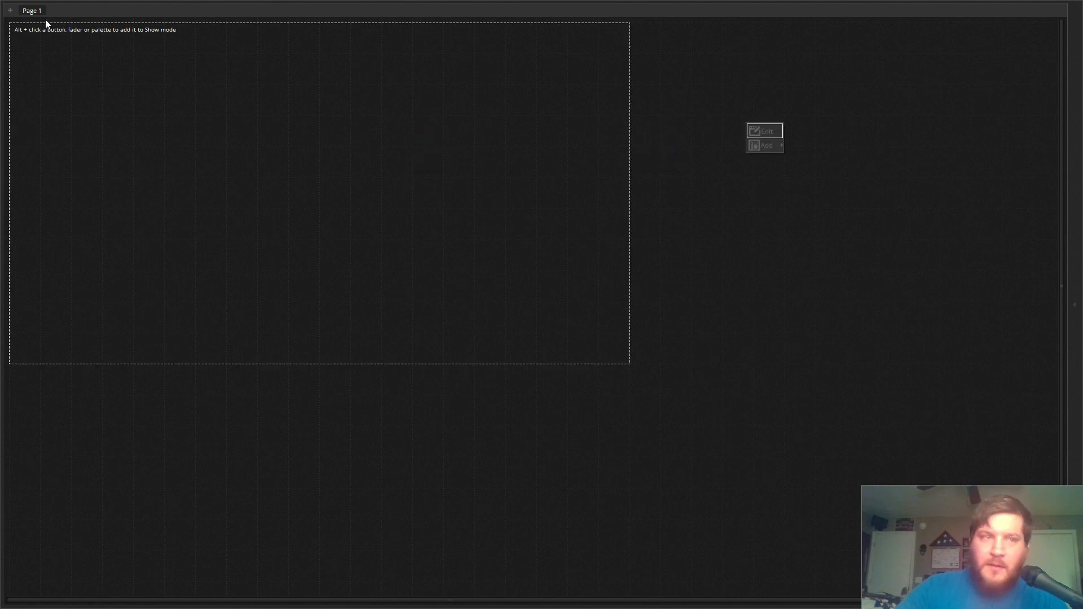
{"action": "left_click", "coordinate": [652, 64]}
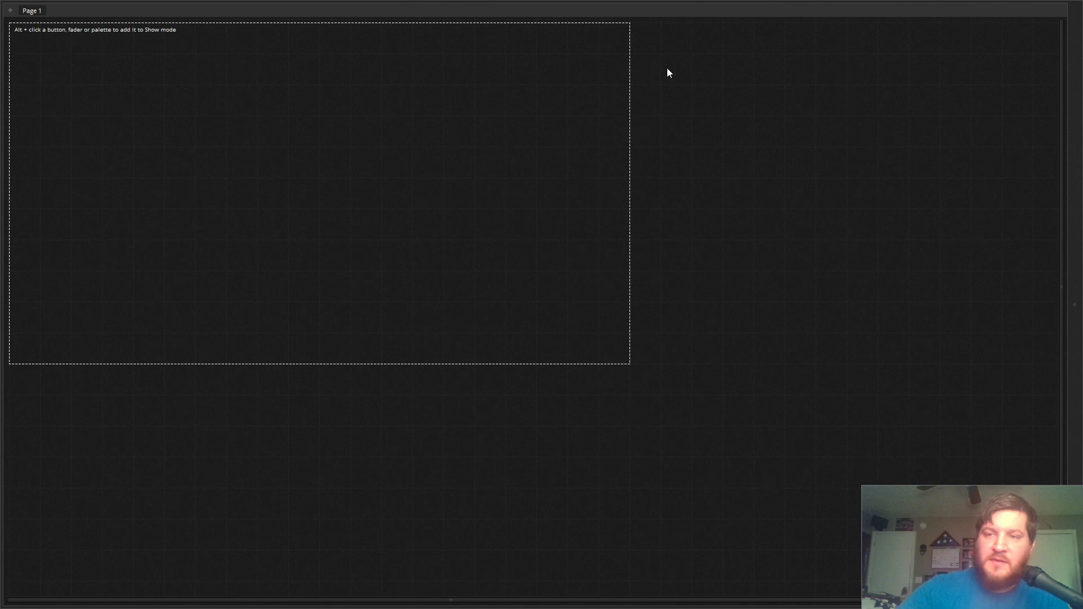
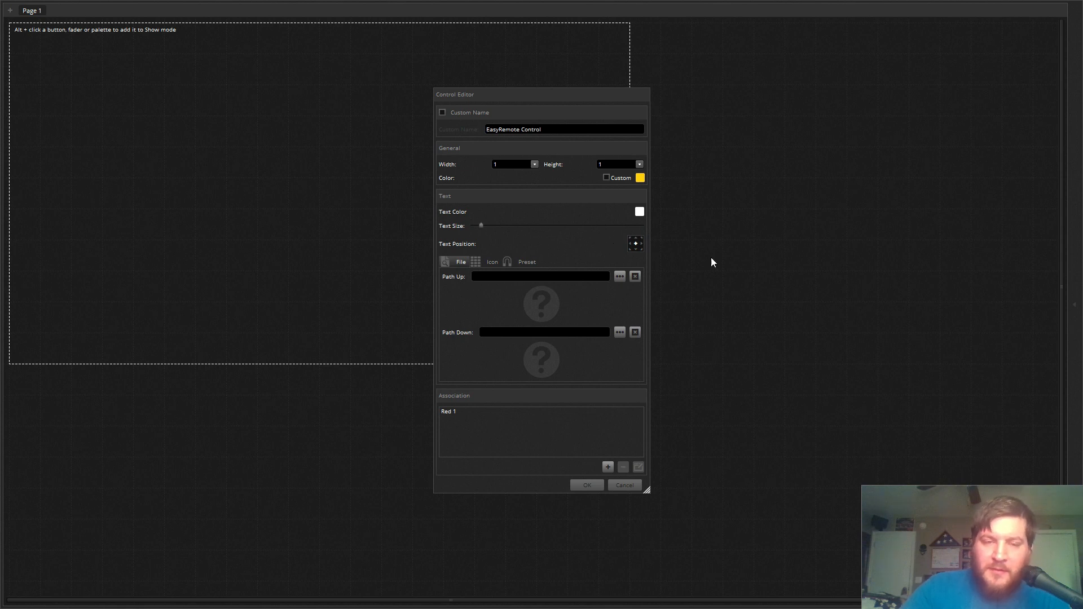
Examine the file, icon and preset image options for the Red 1 control in the Control Editor.
{"action": "left_click", "coordinate": [621, 276]}
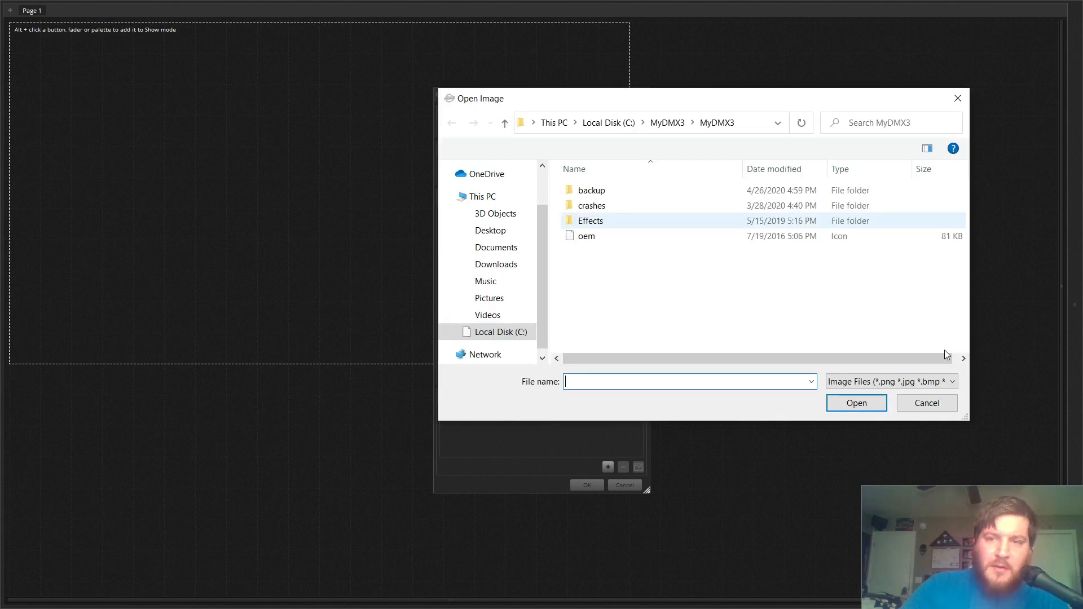
{"action": "left_click", "coordinate": [928, 404]}
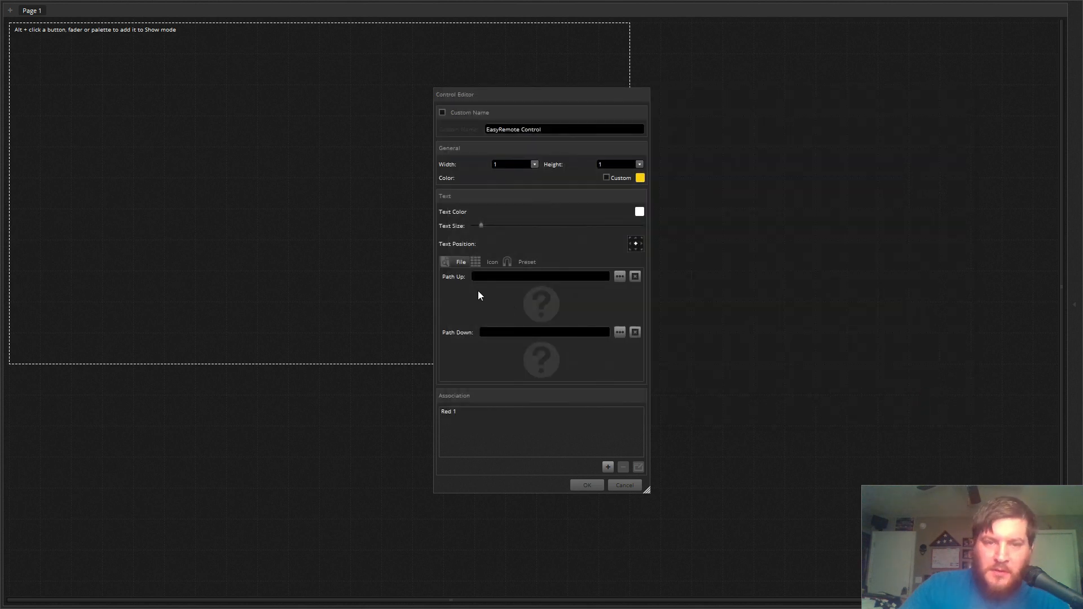
{"action": "left_click", "coordinate": [479, 262]}
{"action": "left_click", "coordinate": [526, 262]}
{"action": "scroll", "coordinate": [531, 297], "scroll_direction": "down", "scroll_amount": 3}
{"action": "scroll", "coordinate": [532, 297], "scroll_direction": "up", "scroll_amount": 3}
{"action": "left_click", "coordinate": [461, 262]}
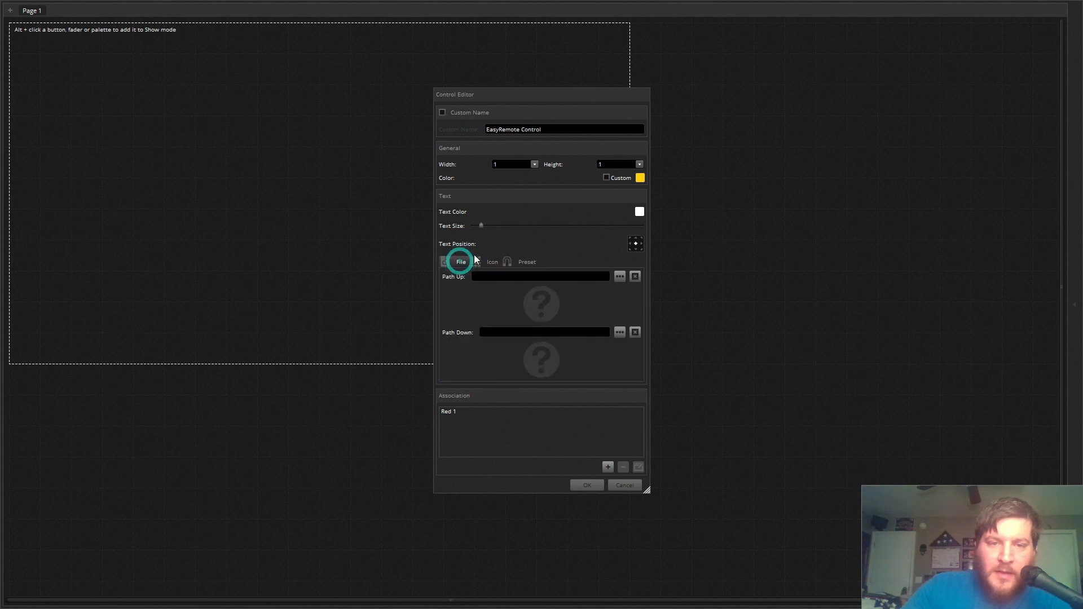
Browse for the Red 1 control's up image in the Colos folder inside DMX Image on the Desktop.
{"action": "left_click", "coordinate": [618, 274]}
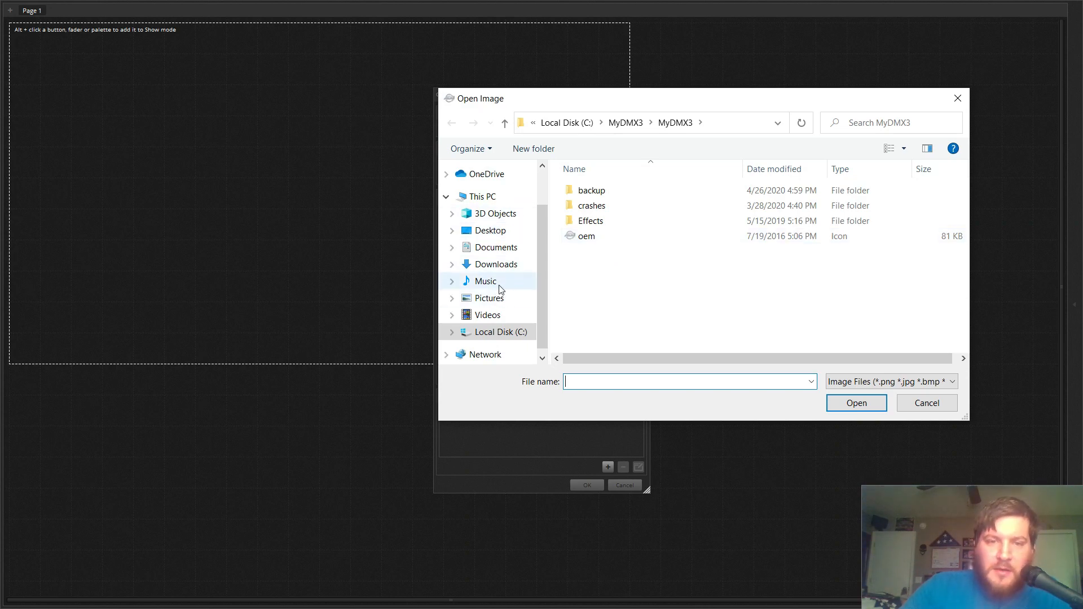
{"action": "scroll", "coordinate": [496, 285], "scroll_direction": "up", "scroll_amount": 2}
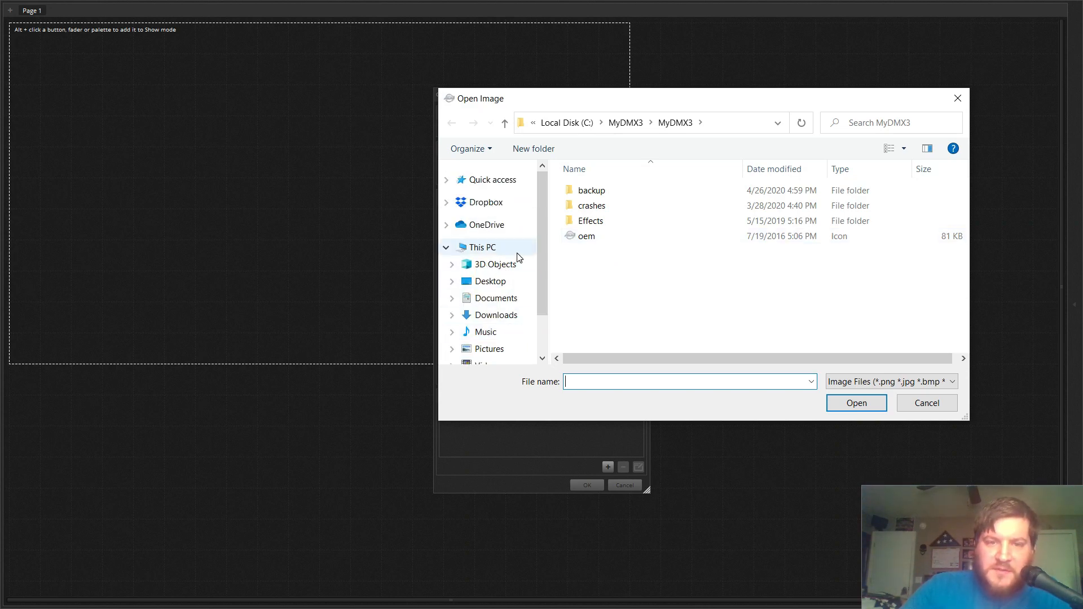
{"action": "left_click", "coordinate": [498, 283]}
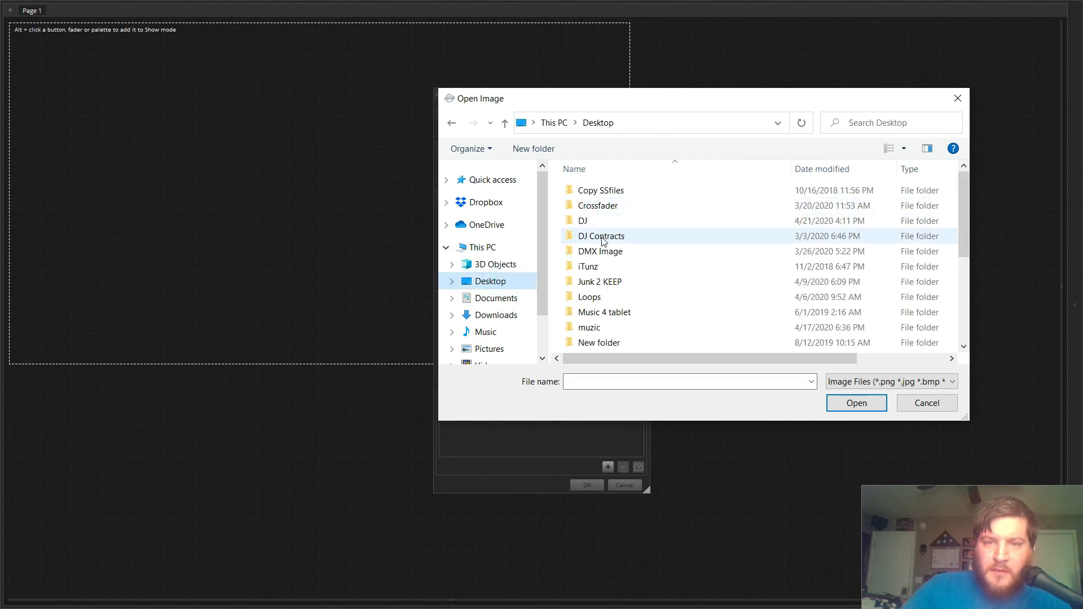
{"action": "scroll", "coordinate": [606, 264], "scroll_direction": "down", "scroll_amount": 3}
{"action": "scroll", "coordinate": [607, 257], "scroll_direction": "up", "scroll_amount": 3}
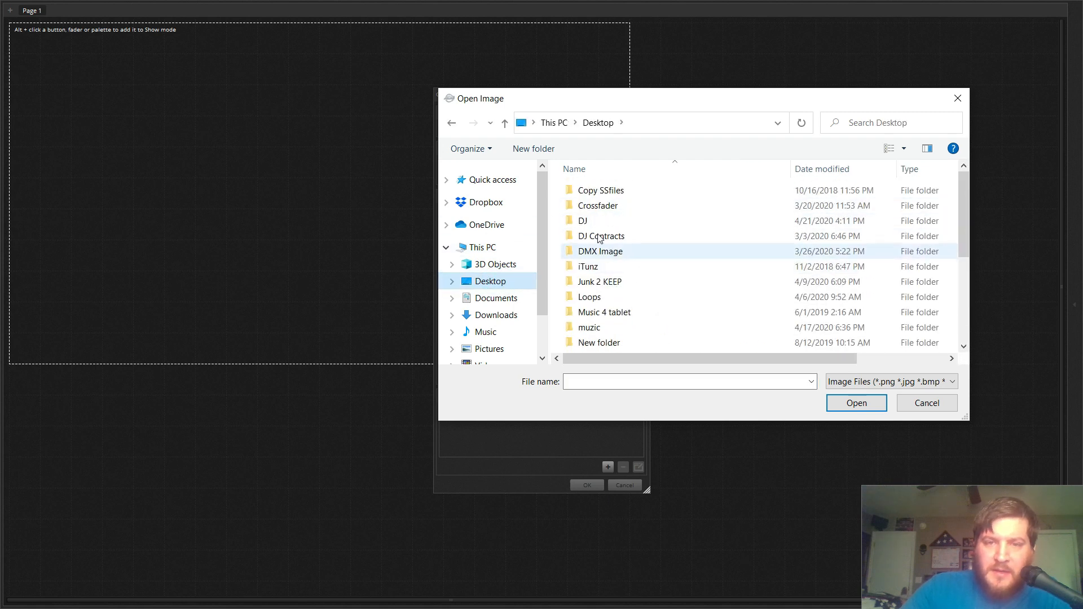
{"action": "double_click", "coordinate": [609, 249]}
{"action": "double_click", "coordinate": [601, 193]}
Load Red On.png as the up image of the Red 1 control.
{"action": "scroll", "coordinate": [630, 242], "scroll_direction": "down", "scroll_amount": 2}
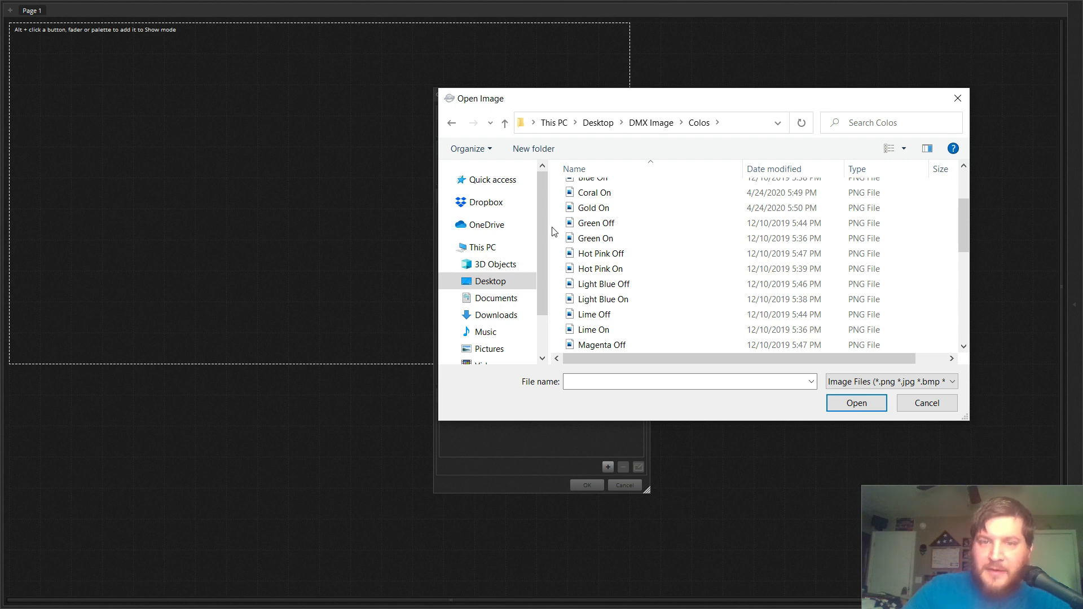
{"action": "scroll", "coordinate": [607, 224], "scroll_direction": "up", "scroll_amount": 1}
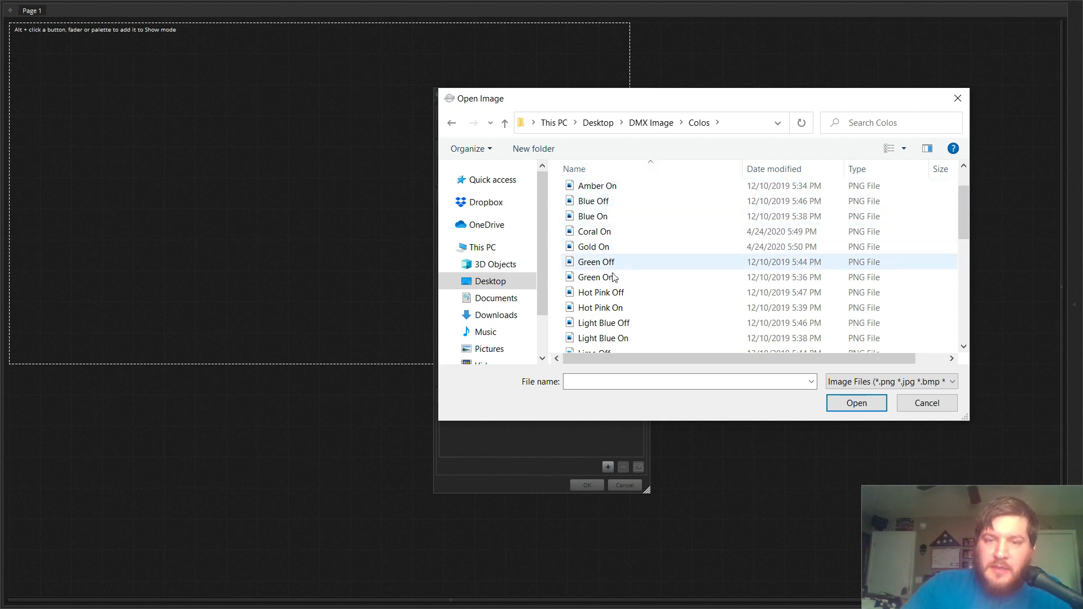
{"action": "scroll", "coordinate": [621, 235], "scroll_direction": "down", "scroll_amount": 4}
{"action": "scroll", "coordinate": [623, 237], "scroll_direction": "down", "scroll_amount": 3}
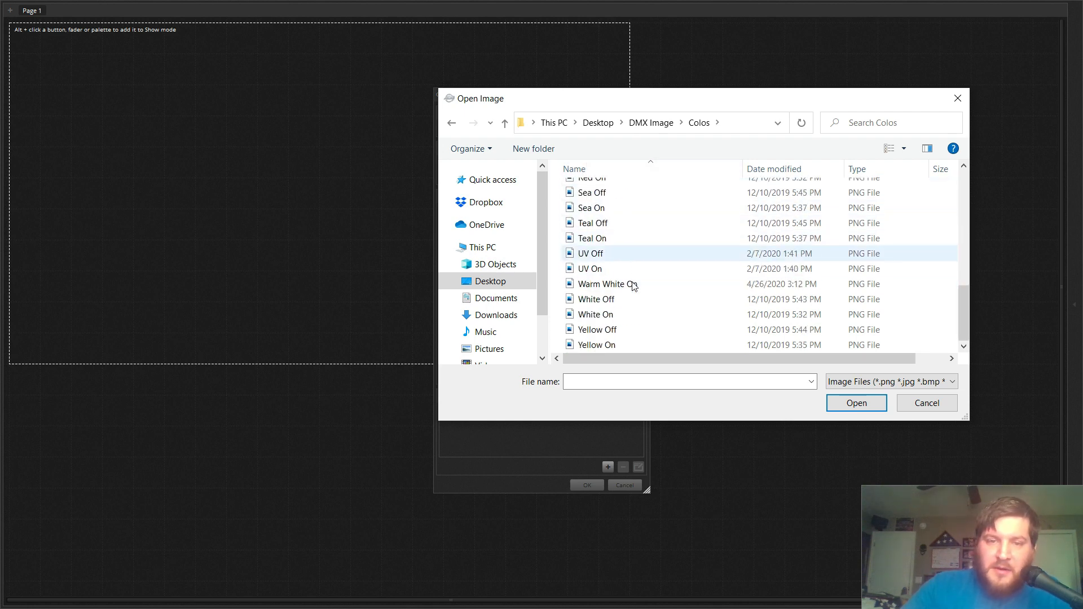
{"action": "scroll", "coordinate": [629, 280], "scroll_direction": "up", "scroll_amount": 2}
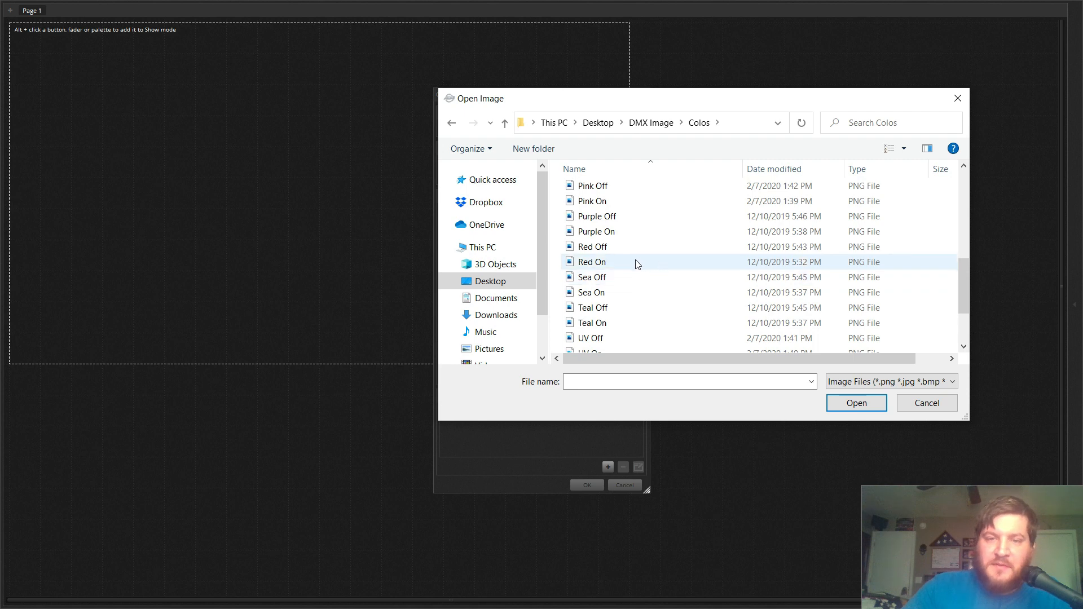
{"action": "left_click", "coordinate": [635, 262]}
{"action": "left_click", "coordinate": [856, 403]}
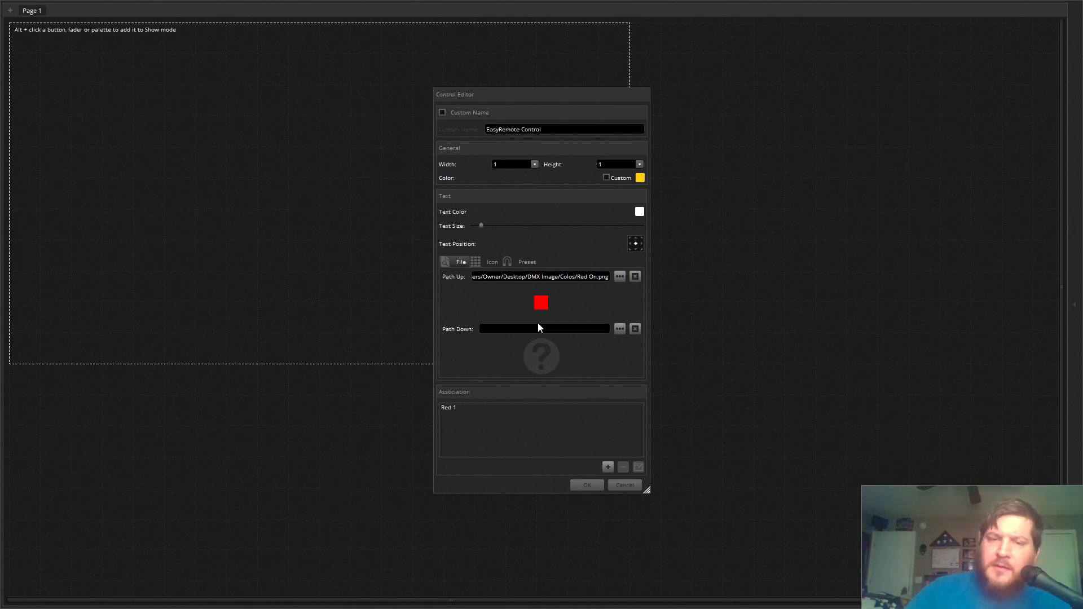
Swap the control's up image to Blue Off.png and back to Red On.png.
{"action": "left_click", "coordinate": [621, 278]}
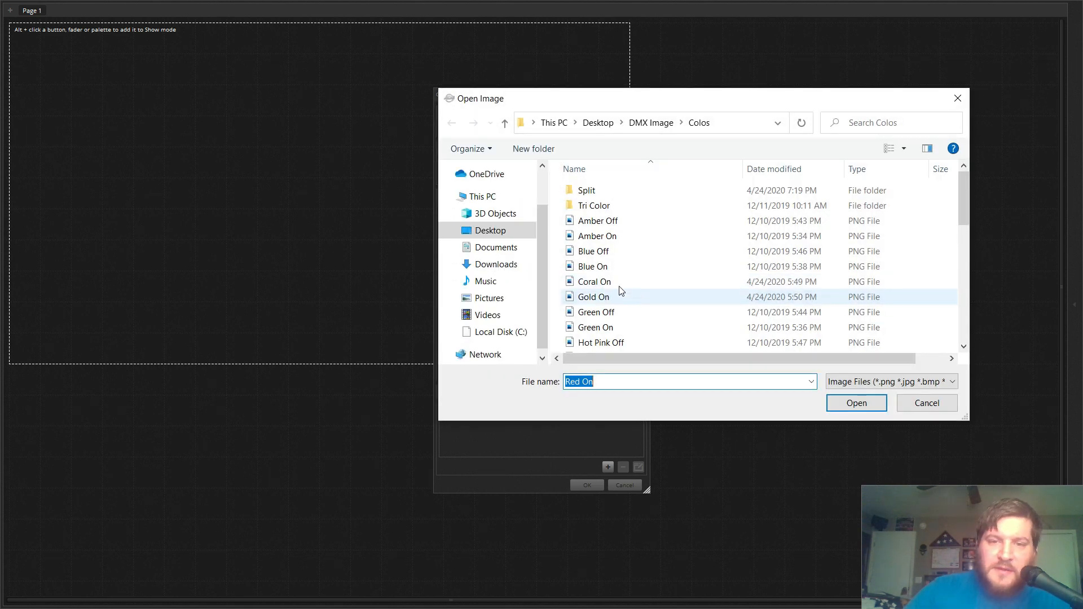
{"action": "left_click", "coordinate": [607, 252]}
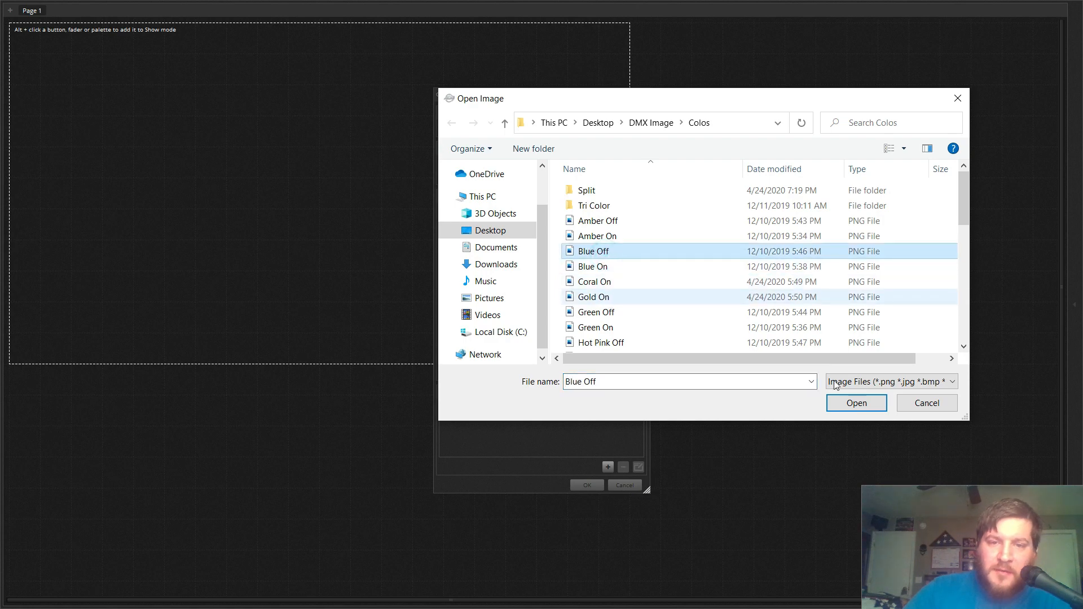
{"action": "left_click", "coordinate": [855, 401]}
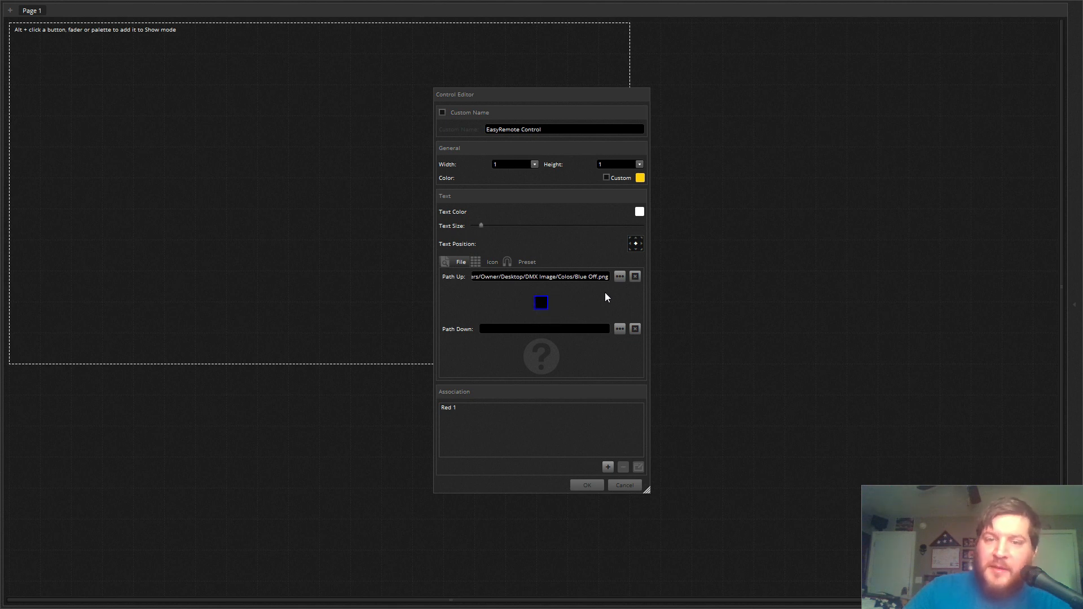
{"action": "left_click", "coordinate": [619, 278]}
{"action": "scroll", "coordinate": [620, 294], "scroll_direction": "down", "scroll_amount": 3}
{"action": "scroll", "coordinate": [620, 305], "scroll_direction": "down", "scroll_amount": 2}
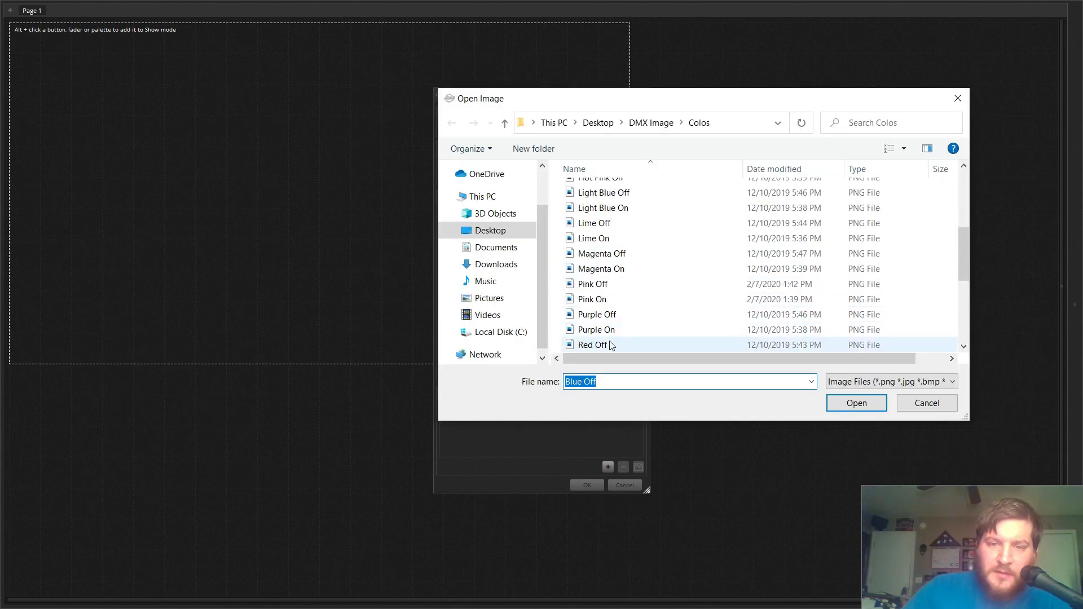
{"action": "left_click", "coordinate": [611, 314]}
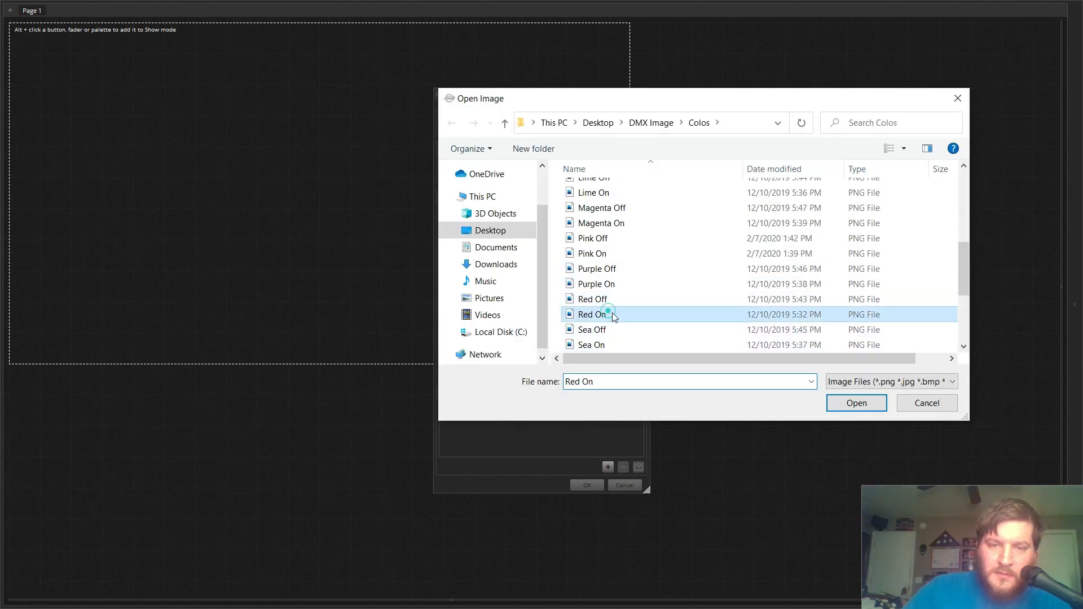
{"action": "left_click", "coordinate": [857, 403]}
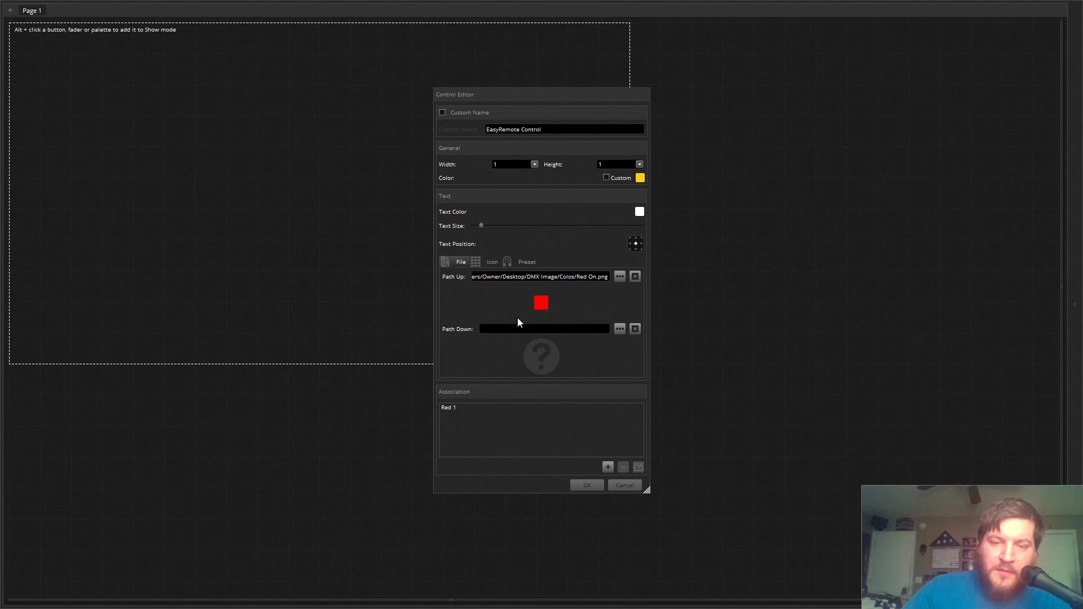
Edit the control's Red 1 association to use the Play Stop action and apply the control's settings.
{"action": "left_click", "coordinate": [462, 408]}
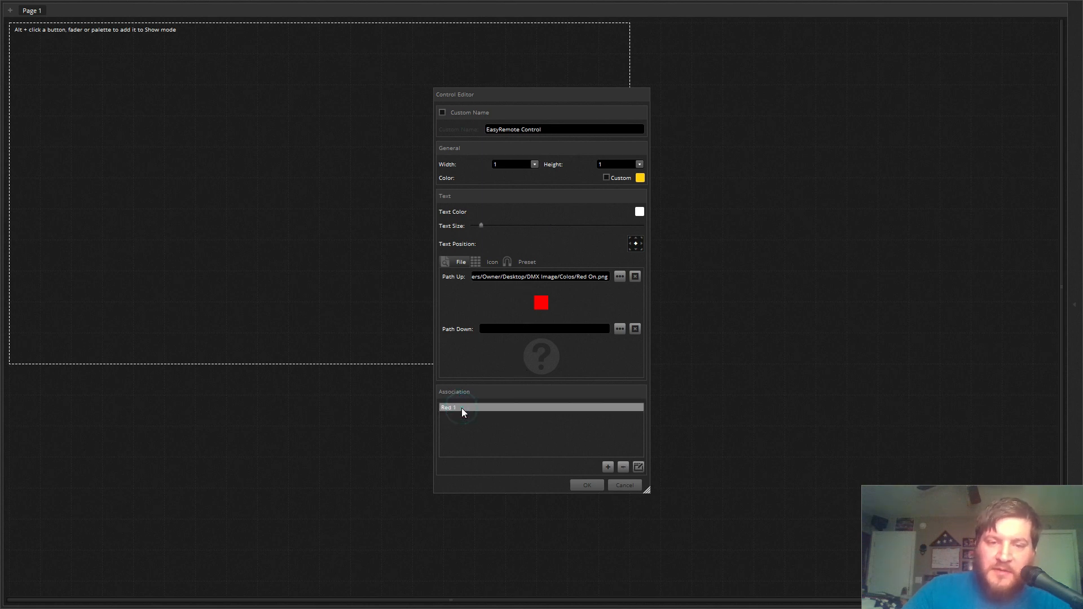
{"action": "left_click", "coordinate": [638, 467]}
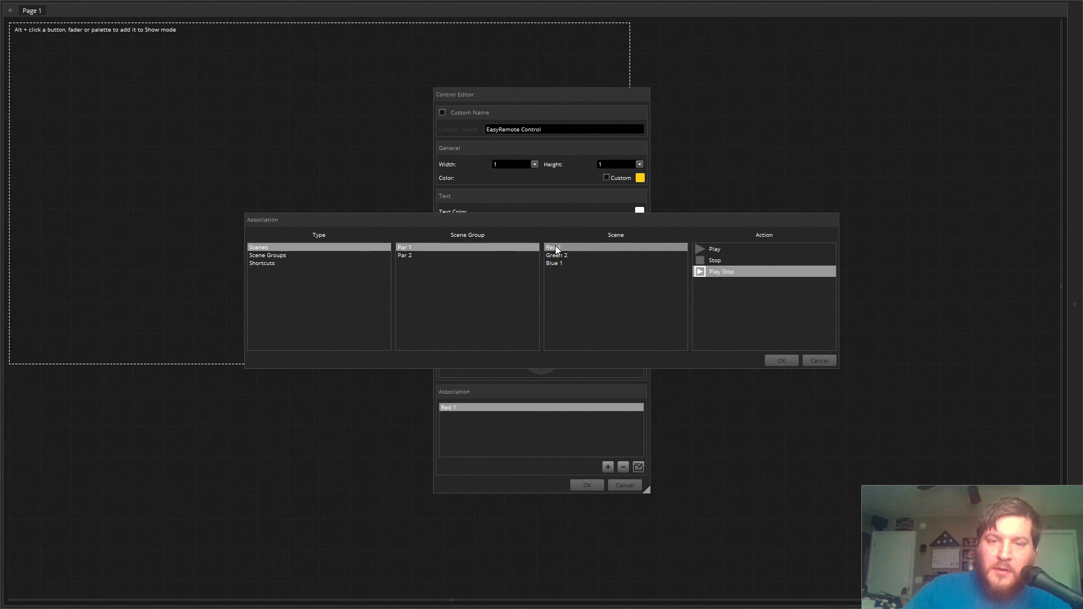
{"action": "left_click", "coordinate": [734, 273]}
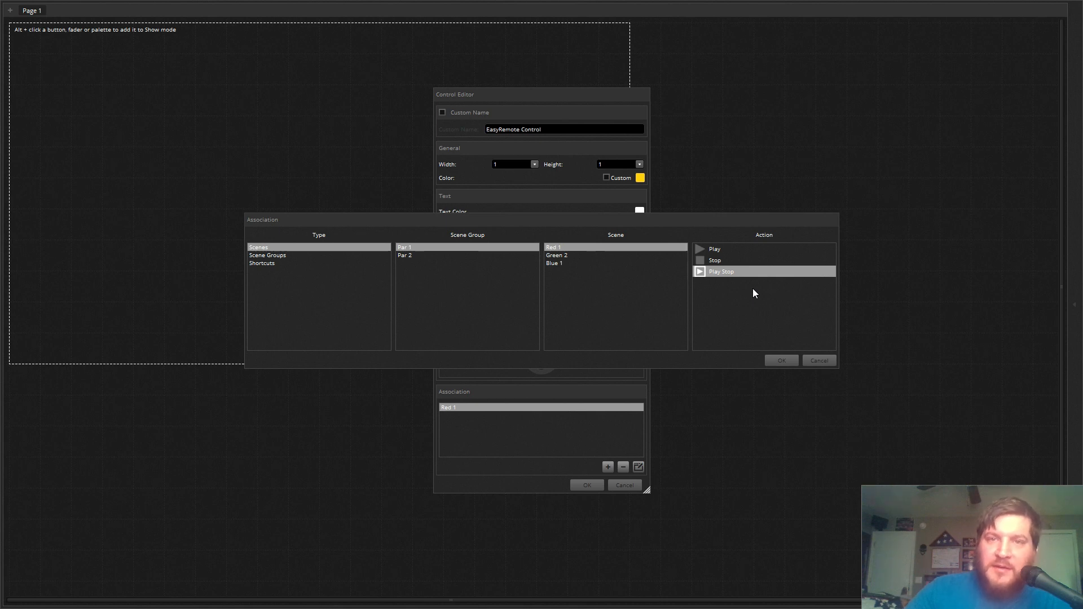
{"action": "left_click", "coordinate": [779, 360]}
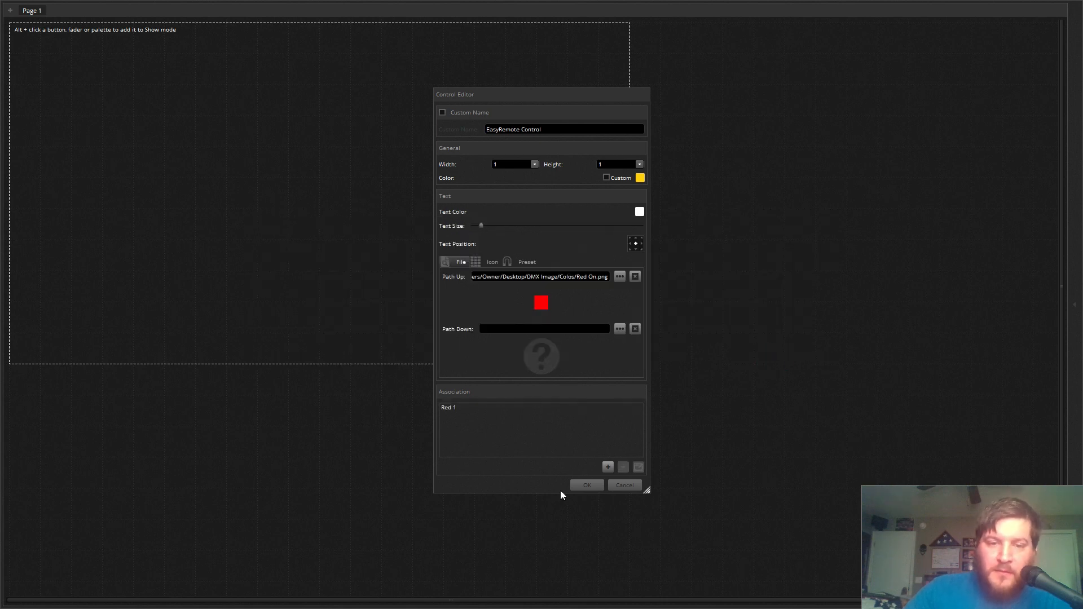
{"action": "left_click", "coordinate": [587, 485]}
Move the red control out of the dashed page frame to the empty canvas just below it.
{"action": "left_click", "coordinate": [167, 198]}
{"action": "left_click_drag", "start_coordinate": [35, 35], "coordinate": [169, 432]}
{"action": "left_click", "coordinate": [253, 397]}
Duplicate the red control twice and line the copies up beside the original in a row of three.
{"action": "right_click", "coordinate": [154, 411]}
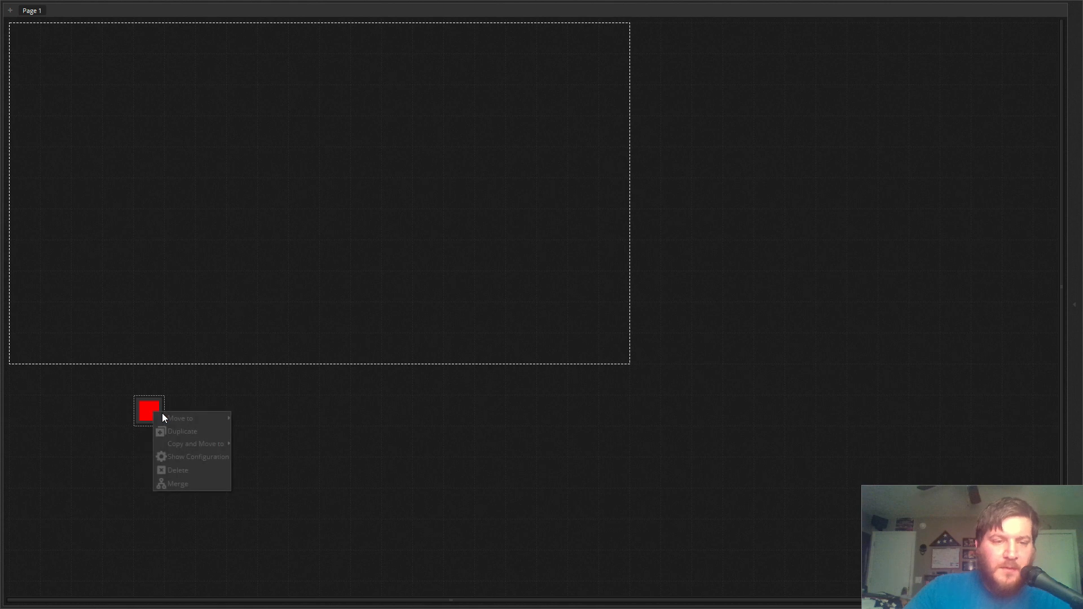
{"action": "left_click", "coordinate": [196, 431]}
{"action": "left_click_drag", "start_coordinate": [25, 39], "coordinate": [181, 381]}
{"action": "mouse_move", "coordinate": [202, 439]}
{"action": "left_mouse_down"}
{"action": "mouse_move", "coordinate": [184, 455]}
{"action": "mouse_move", "coordinate": [187, 431]}
{"action": "left_mouse_up"}
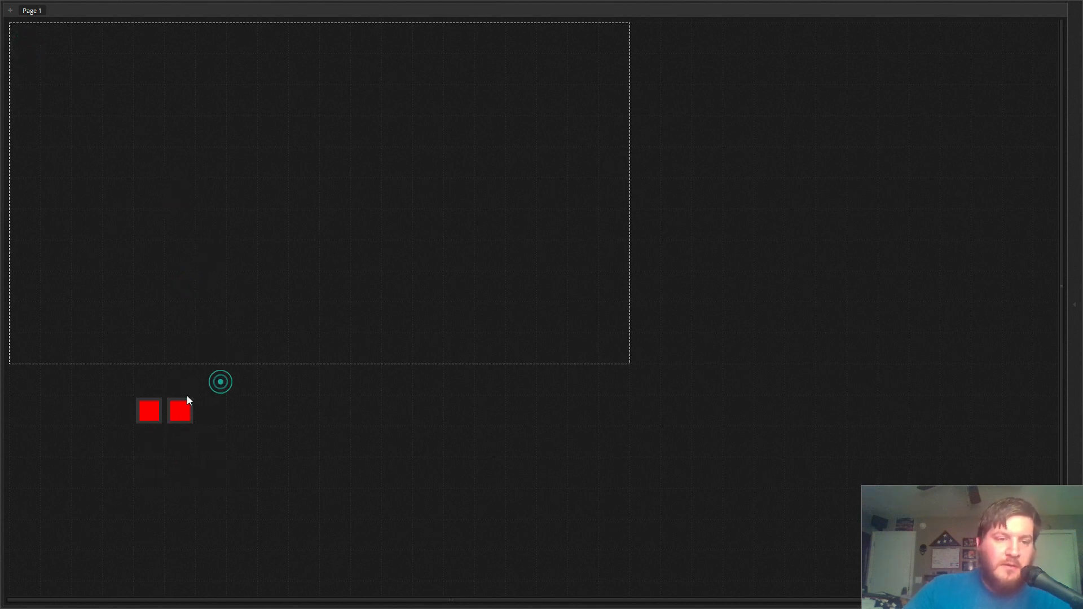
{"action": "right_click", "coordinate": [188, 410]}
{"action": "left_click", "coordinate": [208, 425]}
{"action": "left_click_drag", "start_coordinate": [78, 97], "coordinate": [218, 412]}
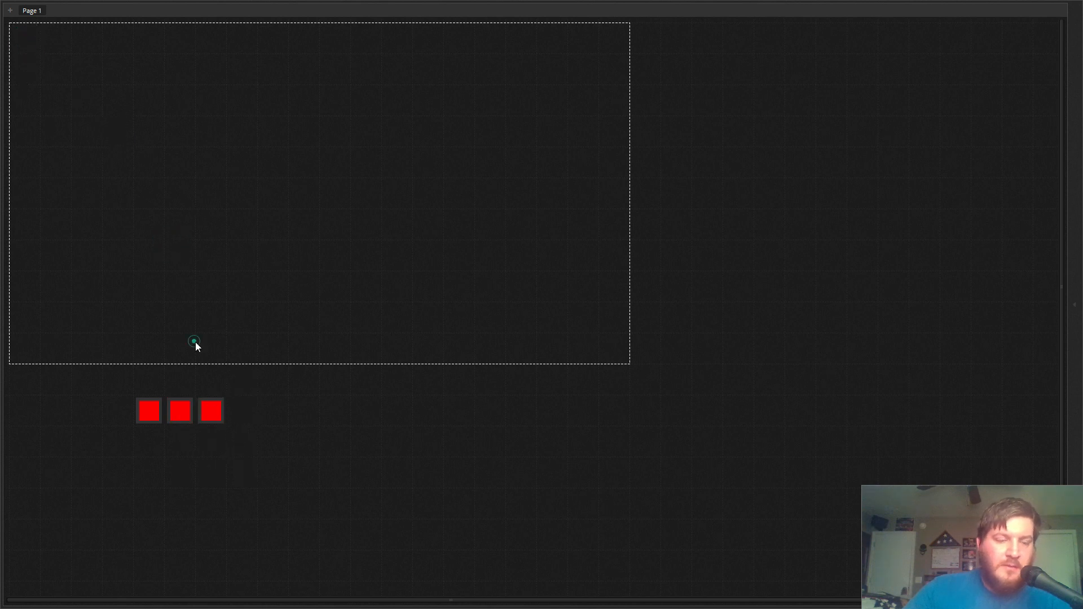
Duplicate the red control once more and place the copy directly beneath the middle control of the row.
{"action": "right_click", "coordinate": [214, 410]}
{"action": "left_click", "coordinate": [264, 431]}
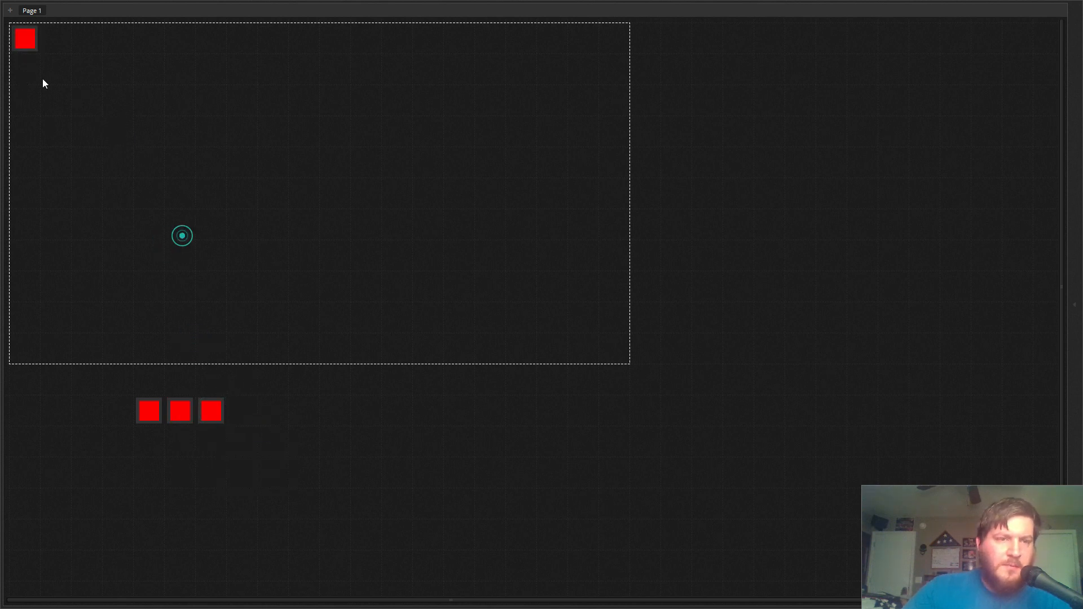
{"action": "left_click_drag", "start_coordinate": [49, 116], "coordinate": [178, 449]}
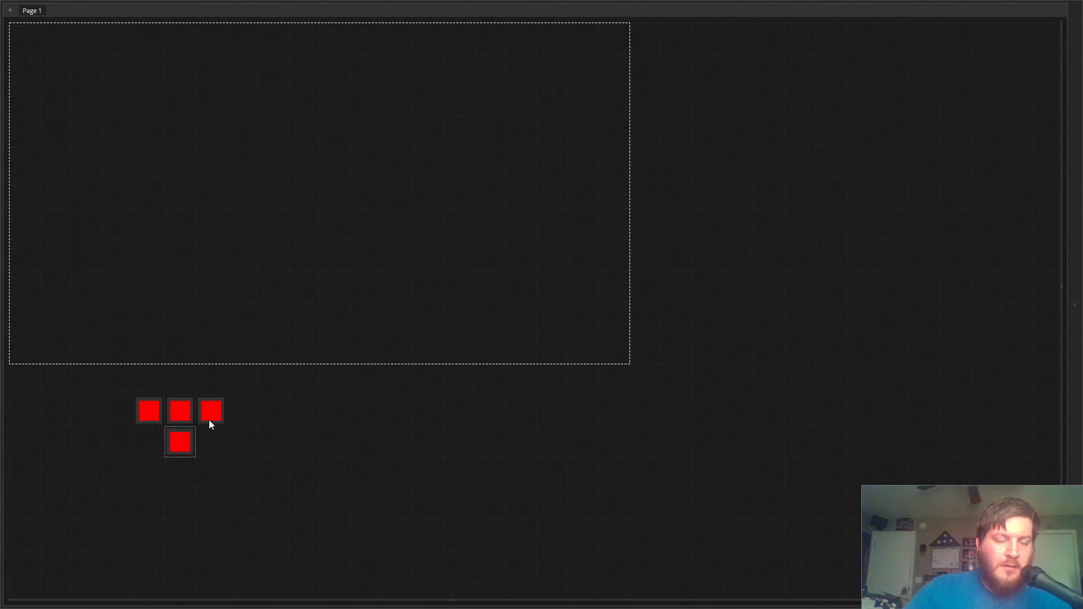
{"action": "left_click", "coordinate": [234, 437]}
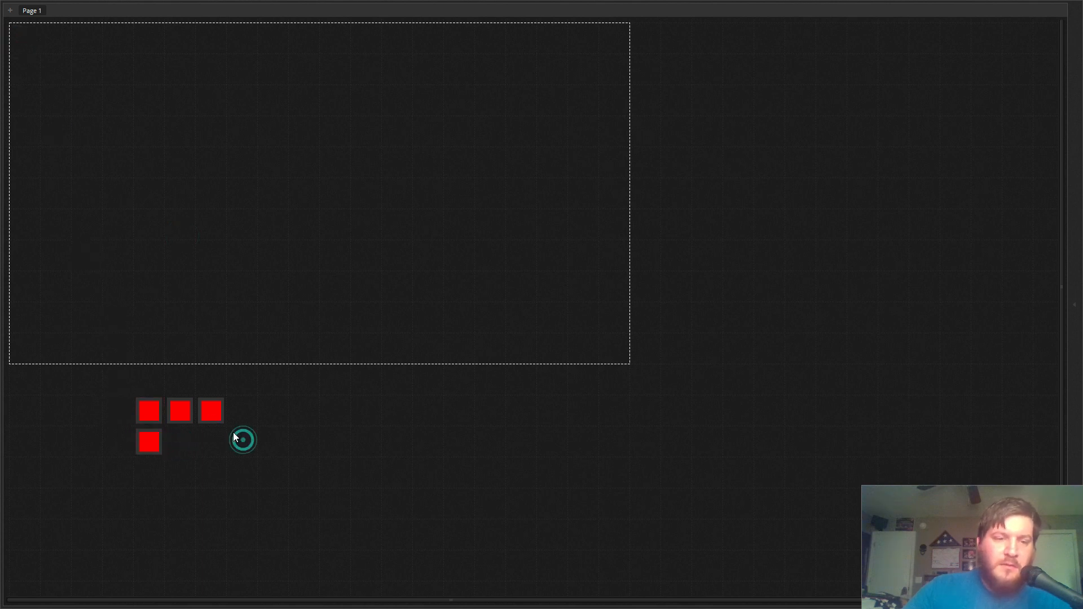
{"action": "left_click_drag", "start_coordinate": [176, 449], "coordinate": [184, 448]}
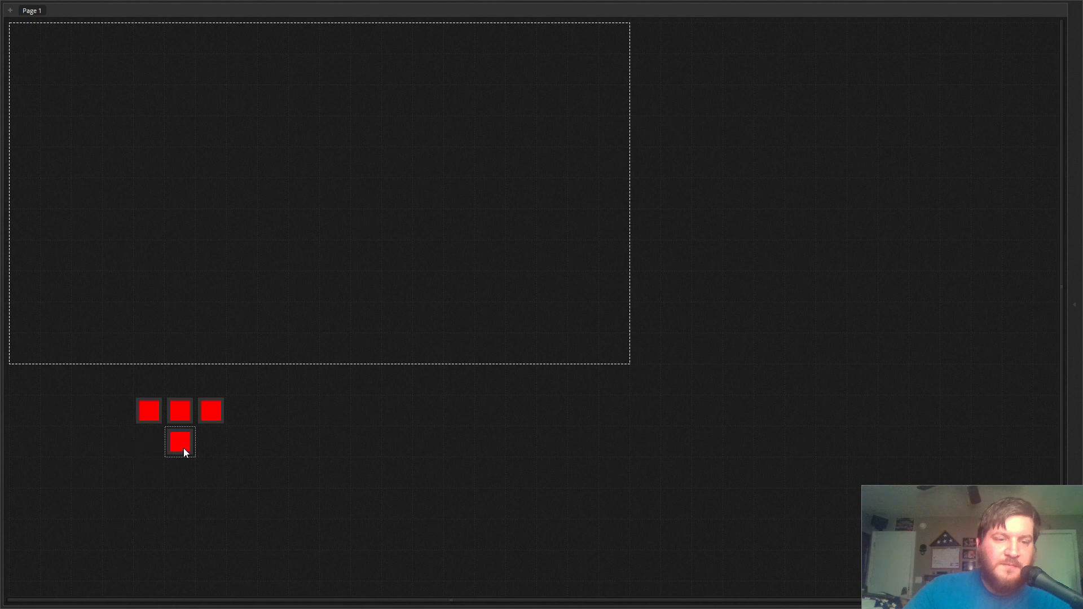
Load Green On.png from the Colos folder as the up image of the middle control in the row.
{"action": "left_click", "coordinate": [214, 415]}
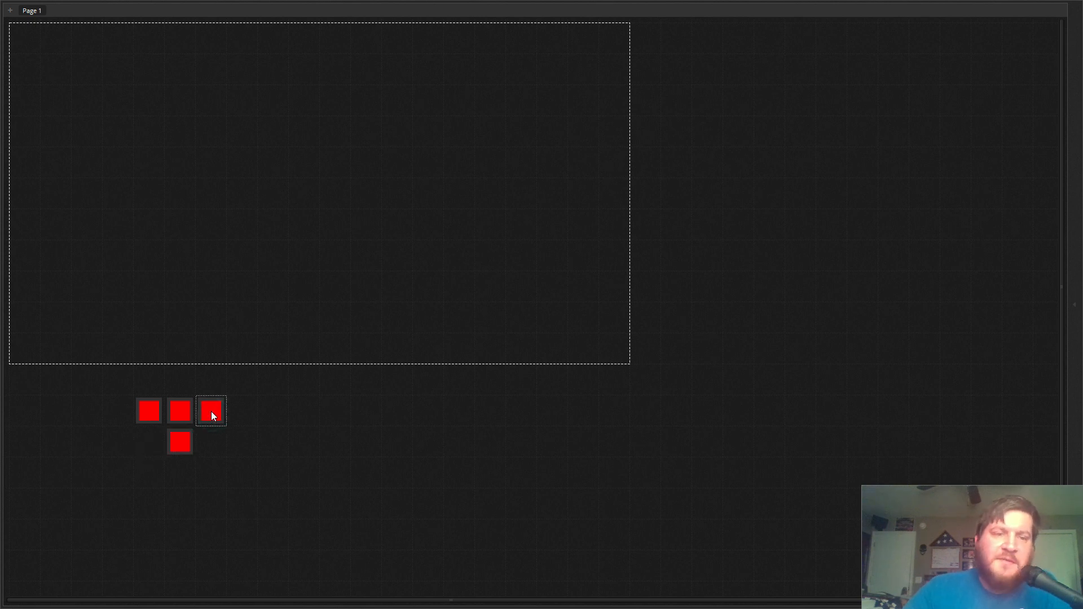
{"action": "left_click", "coordinate": [184, 406]}
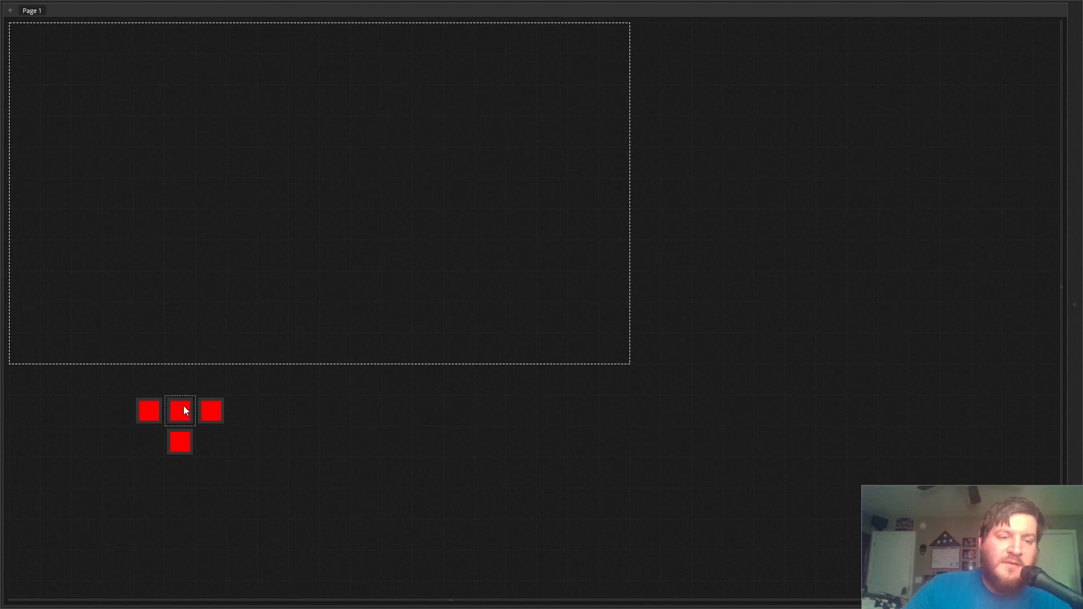
{"action": "double_click", "coordinate": [191, 404]}
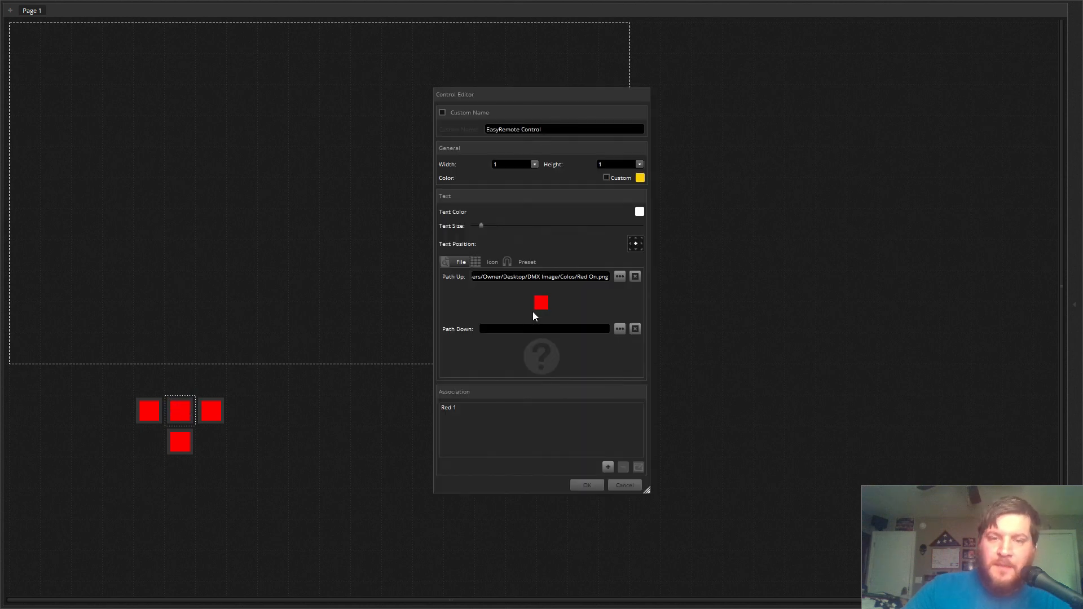
{"action": "left_click", "coordinate": [619, 276]}
{"action": "scroll", "coordinate": [632, 254], "scroll_direction": "down", "scroll_amount": 2}
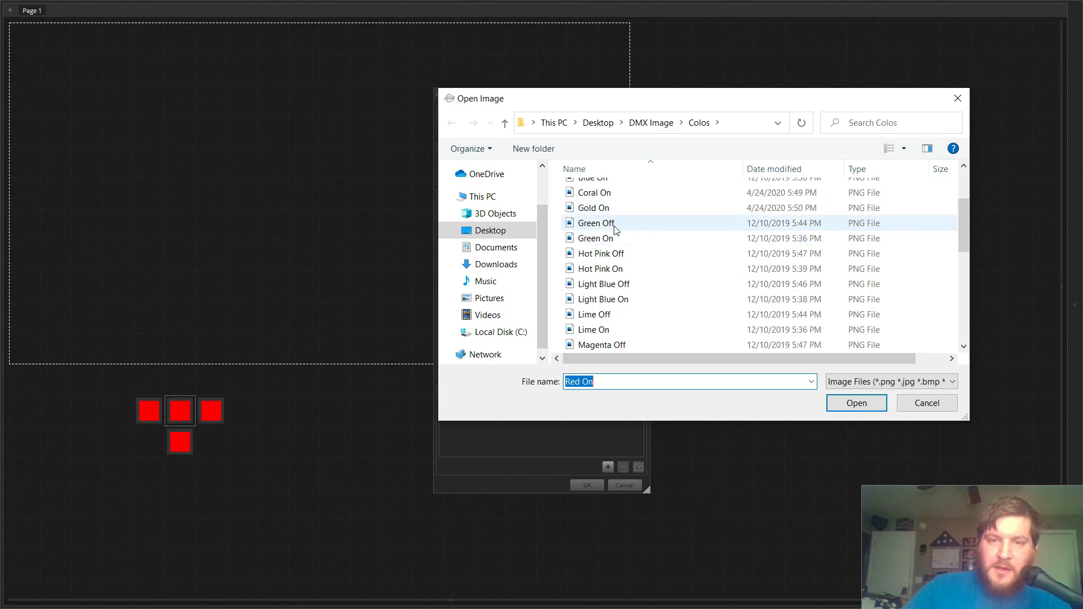
{"action": "left_click", "coordinate": [607, 238]}
{"action": "left_click", "coordinate": [847, 405]}
Change the middle control's association to the Green 2 scene of Par 1 with the Play Stop action and apply it.
{"action": "left_click", "coordinate": [531, 408]}
{"action": "left_click", "coordinate": [638, 468]}
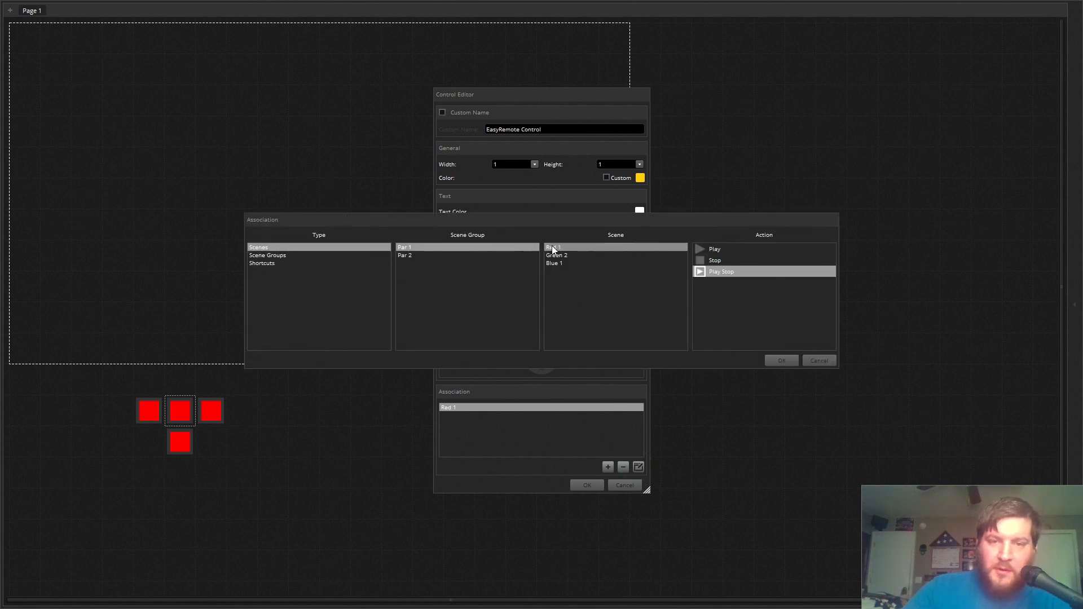
{"action": "left_click", "coordinate": [577, 256]}
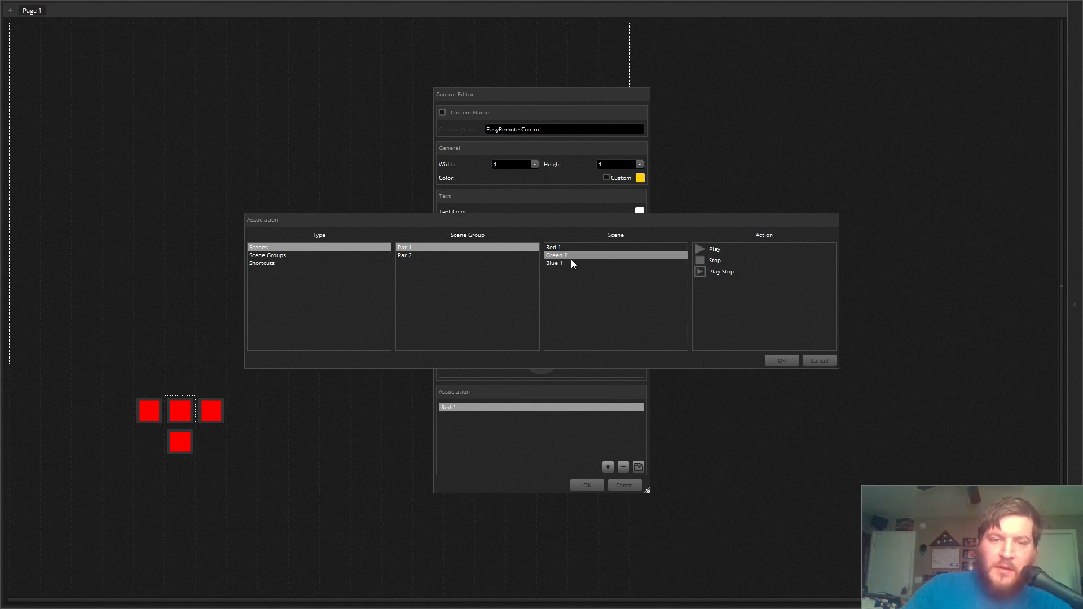
{"action": "left_click", "coordinate": [428, 255]}
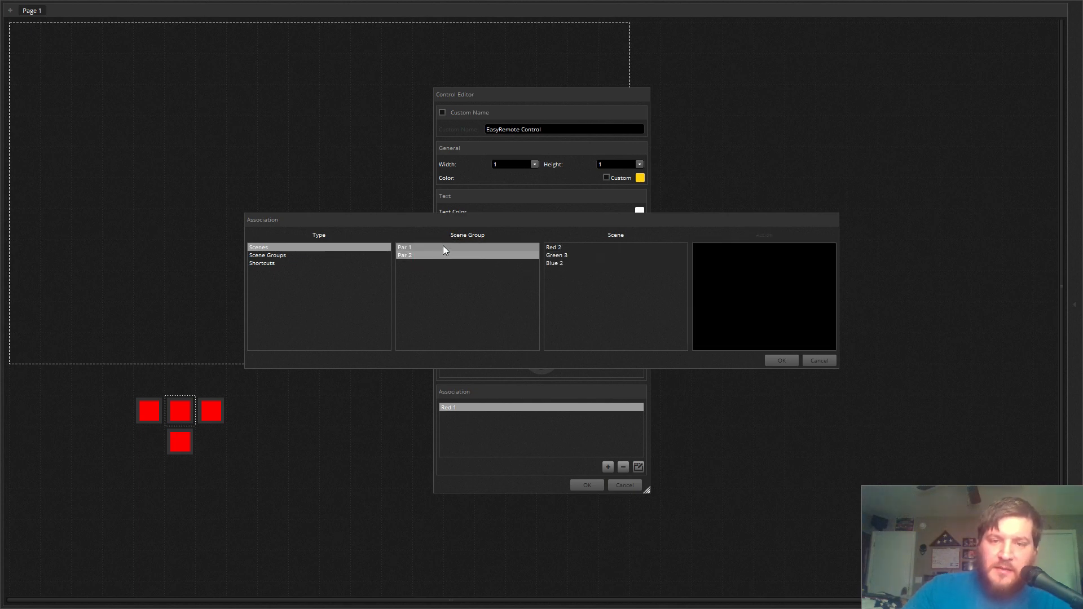
{"action": "left_click", "coordinate": [438, 255]}
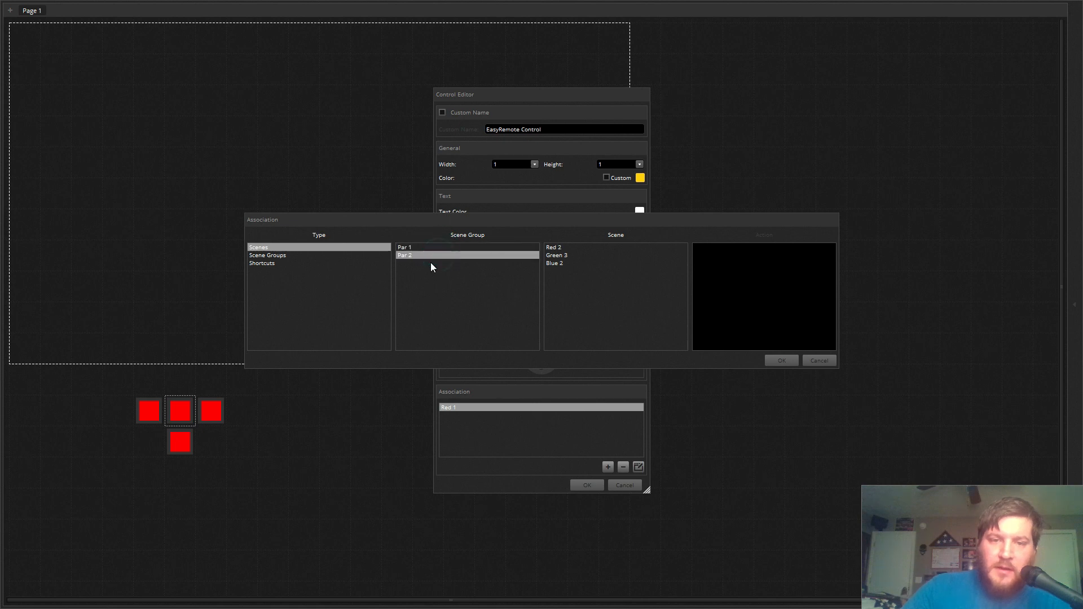
{"action": "left_click", "coordinate": [443, 248]}
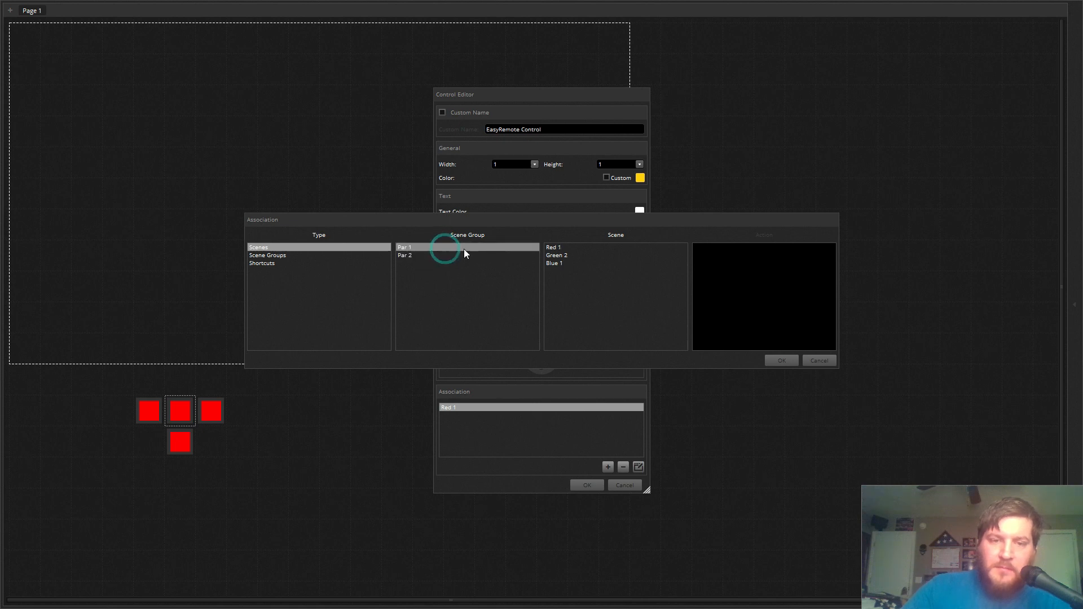
{"action": "left_click", "coordinate": [572, 255]}
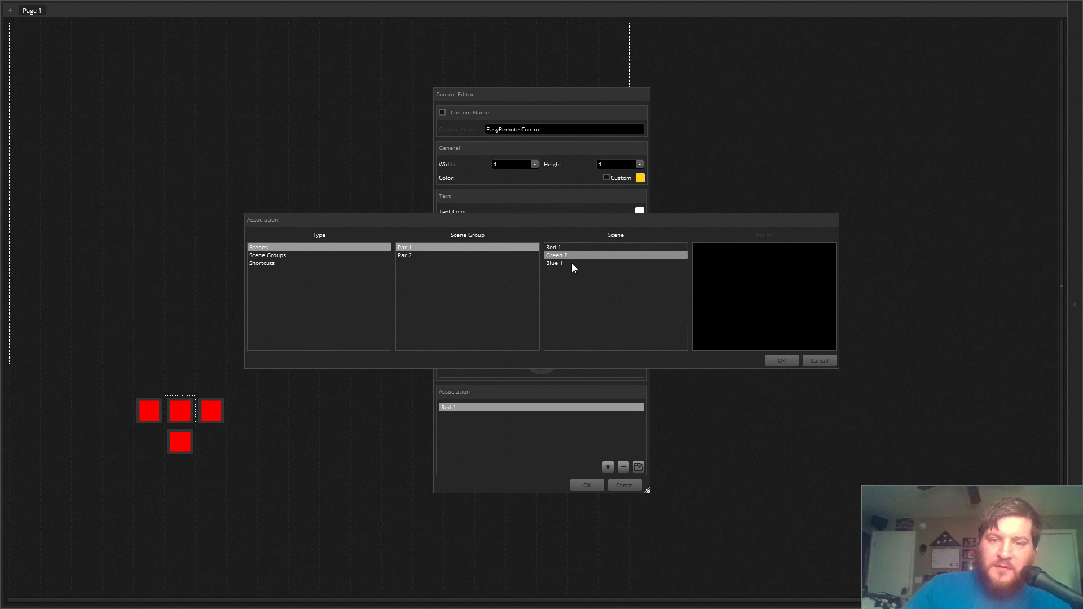
{"action": "left_click", "coordinate": [455, 256]}
{"action": "left_click", "coordinate": [463, 249]}
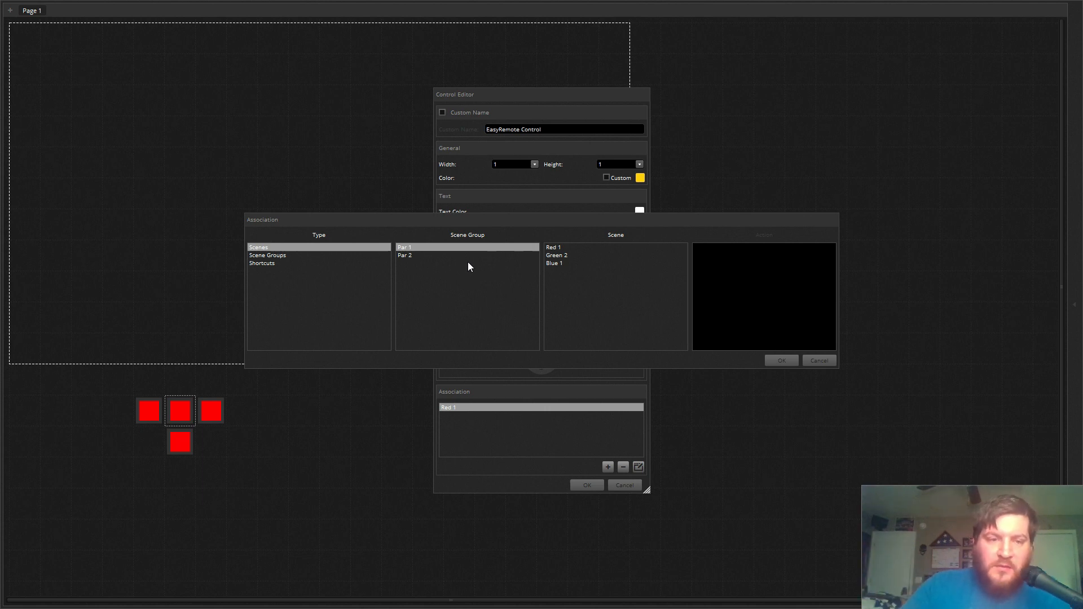
{"action": "left_click", "coordinate": [557, 255]}
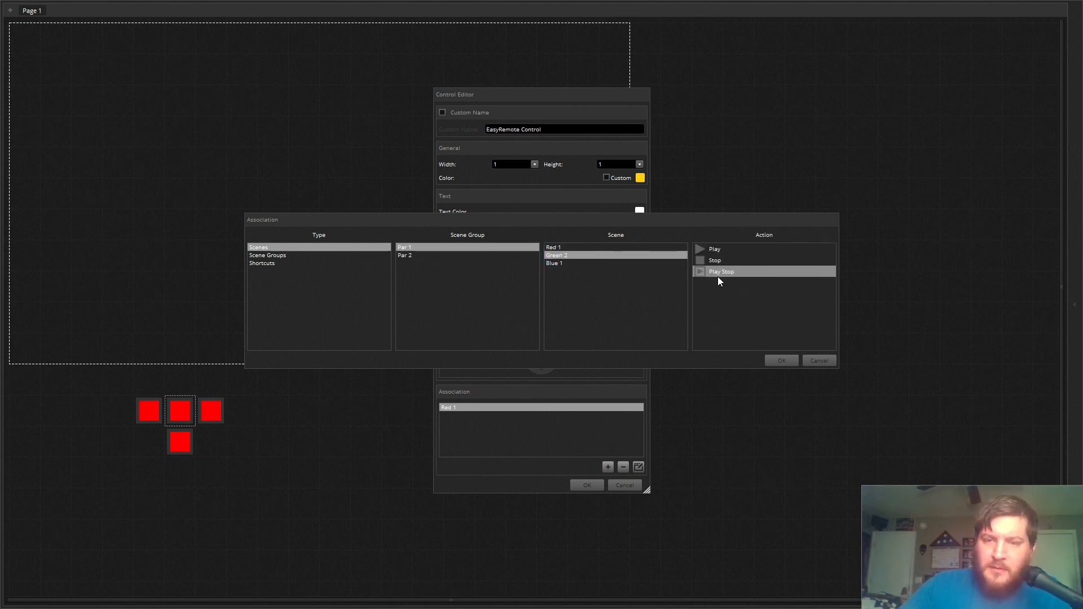
{"action": "left_click", "coordinate": [728, 277]}
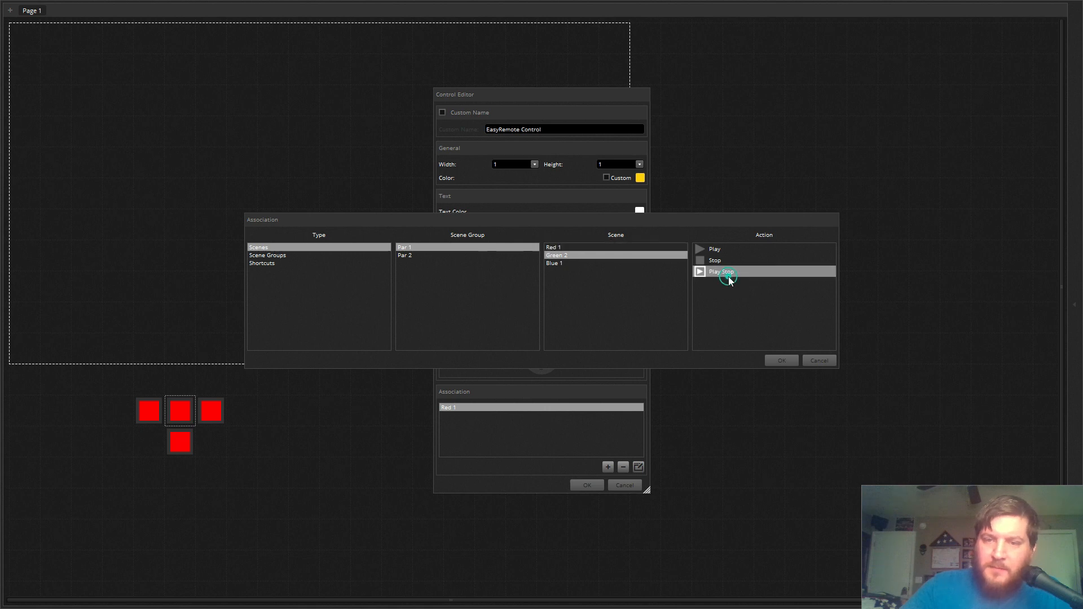
{"action": "left_click", "coordinate": [771, 358]}
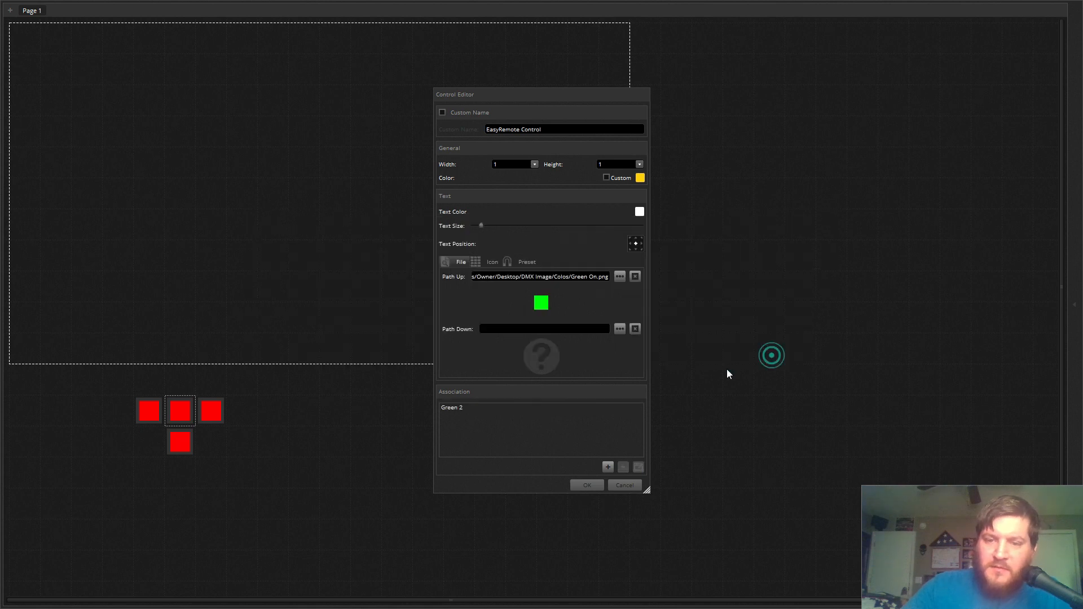
{"action": "left_click", "coordinate": [587, 485]}
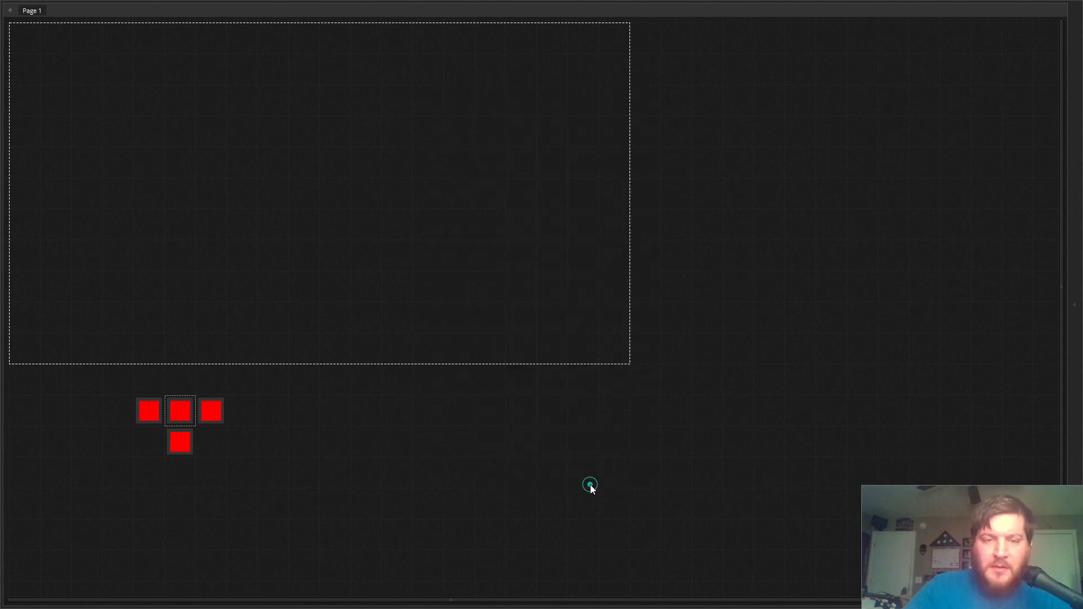
Load Blue On.png from the Colos folder as the up image of the third control in the row.
{"action": "left_click", "coordinate": [215, 410]}
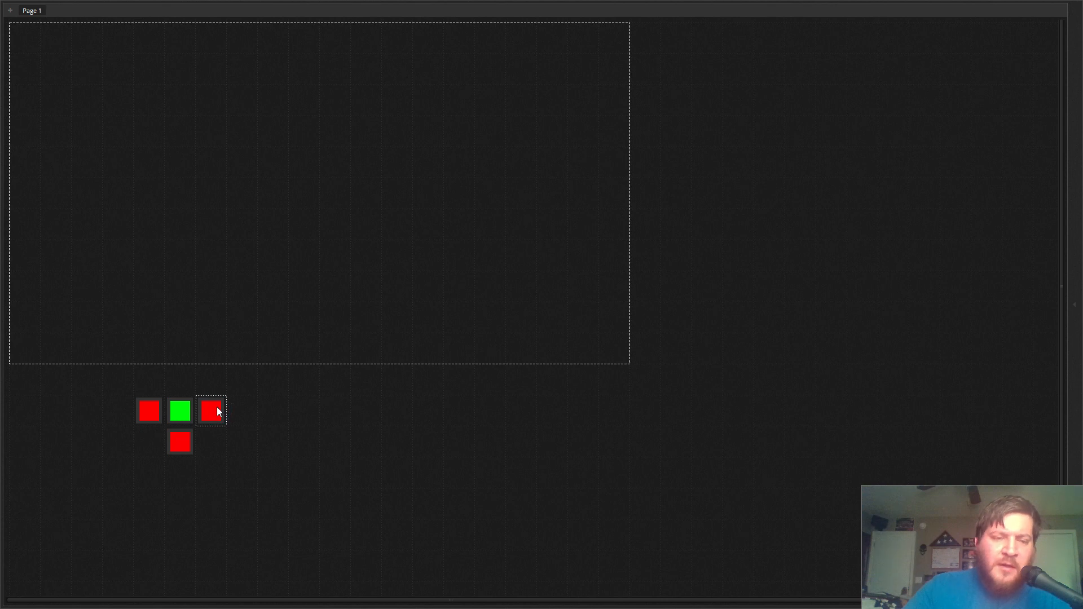
{"action": "double_click", "coordinate": [217, 408]}
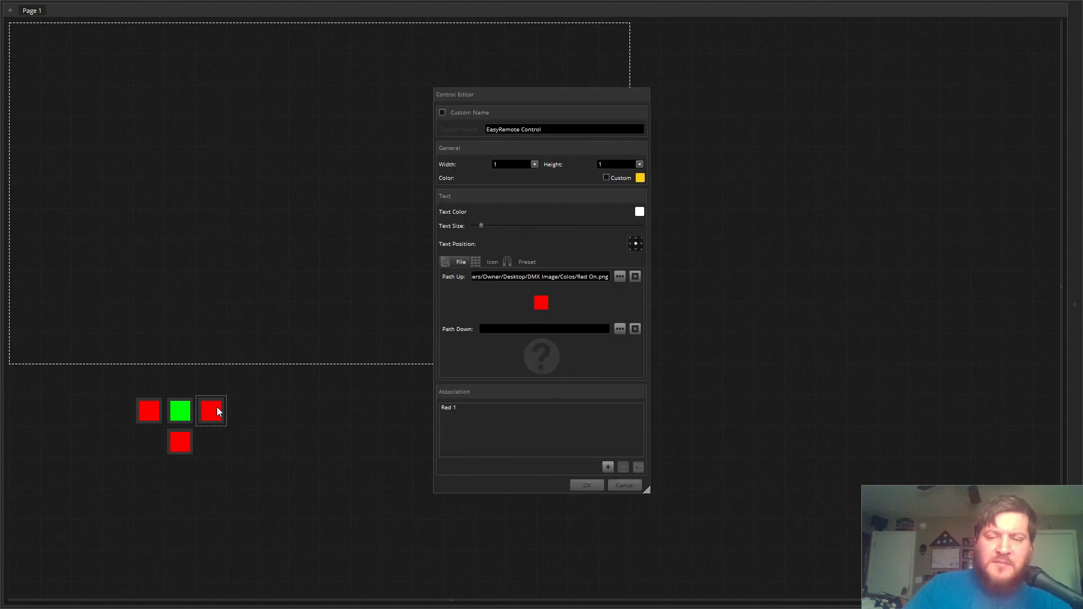
{"action": "left_click", "coordinate": [620, 277]}
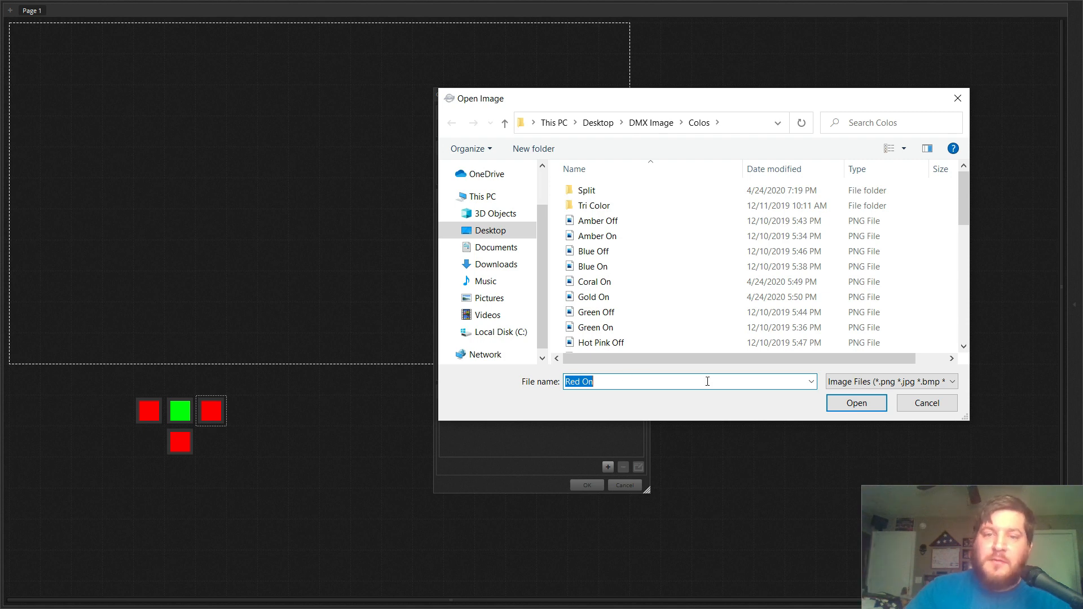
{"action": "left_click", "coordinate": [614, 264]}
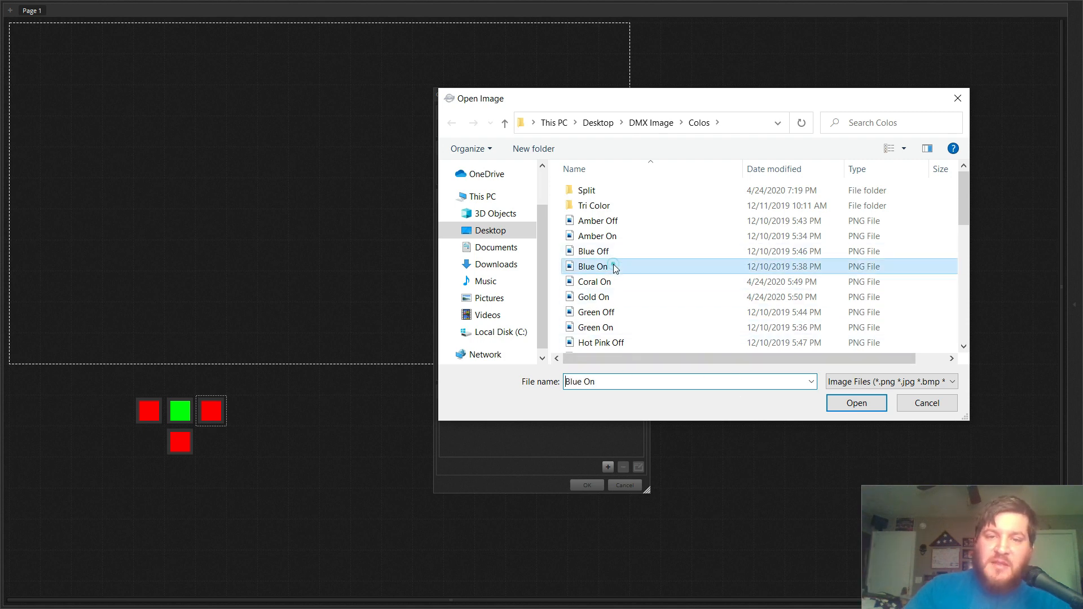
{"action": "left_click", "coordinate": [855, 403]}
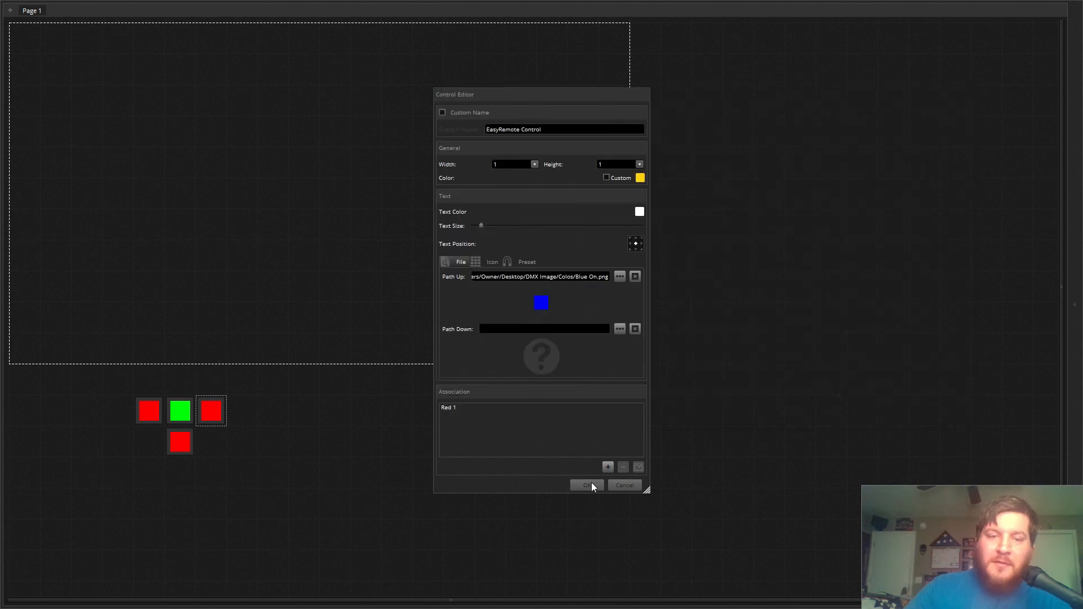
Change the third control's association to the Blue 1 scene of Par 1 with the Play Stop action and apply it.
{"action": "left_click", "coordinate": [503, 415]}
{"action": "left_click", "coordinate": [638, 466]}
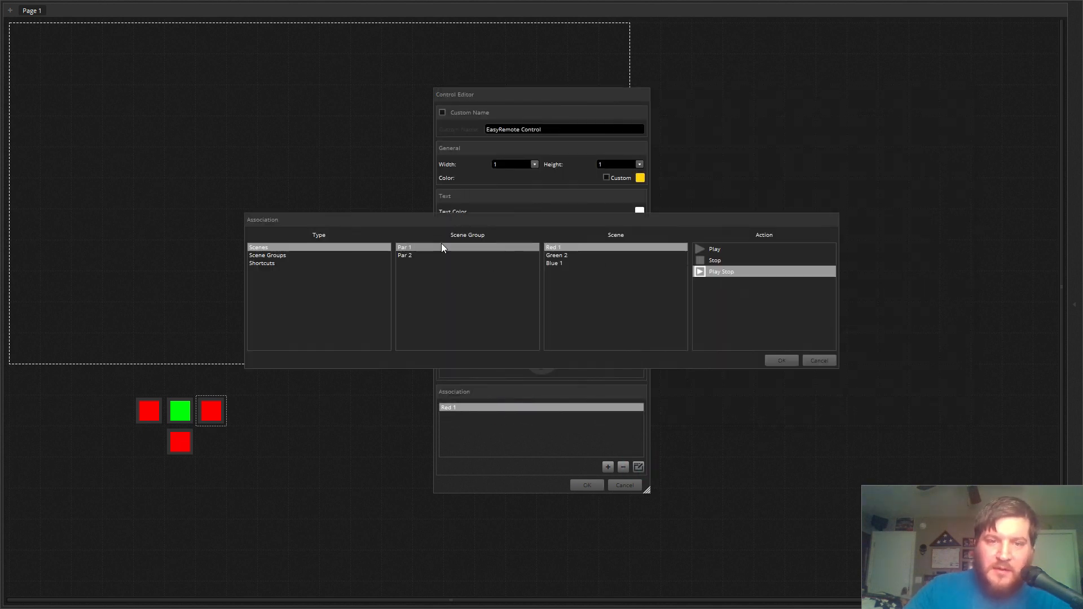
{"action": "left_click", "coordinate": [564, 262]}
{"action": "left_click", "coordinate": [747, 272]}
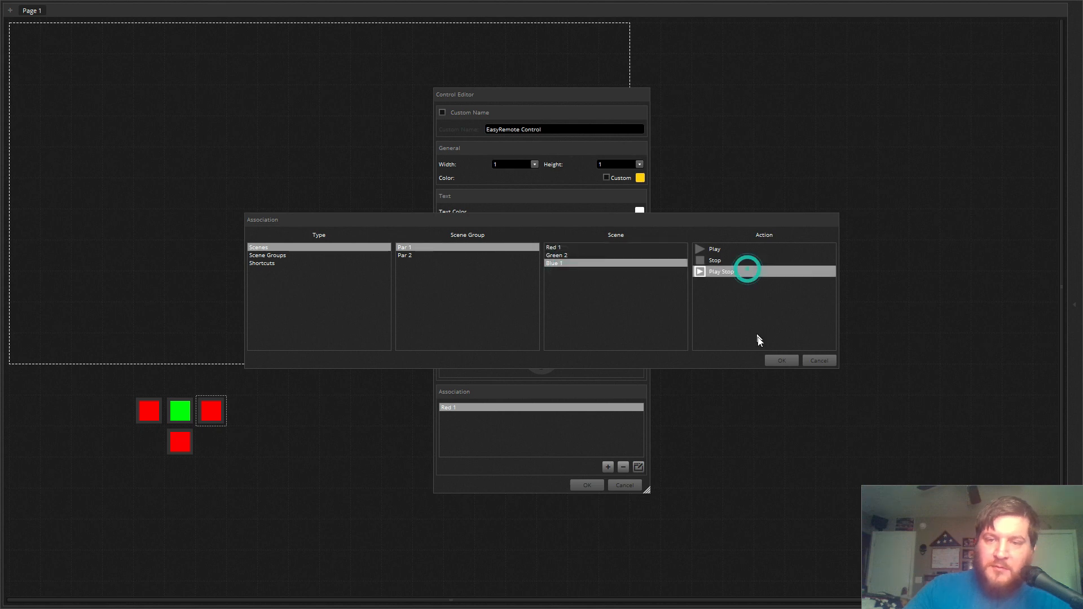
{"action": "left_click", "coordinate": [559, 258], "text": "ctrl"}
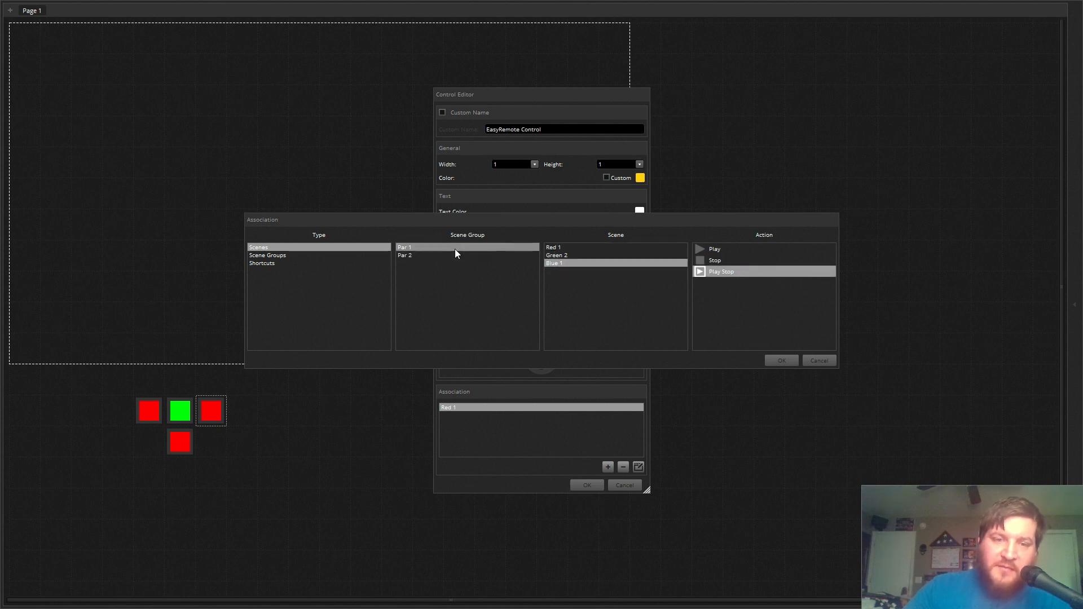
{"action": "left_click", "coordinate": [490, 258]}
{"action": "left_click", "coordinate": [499, 248]}
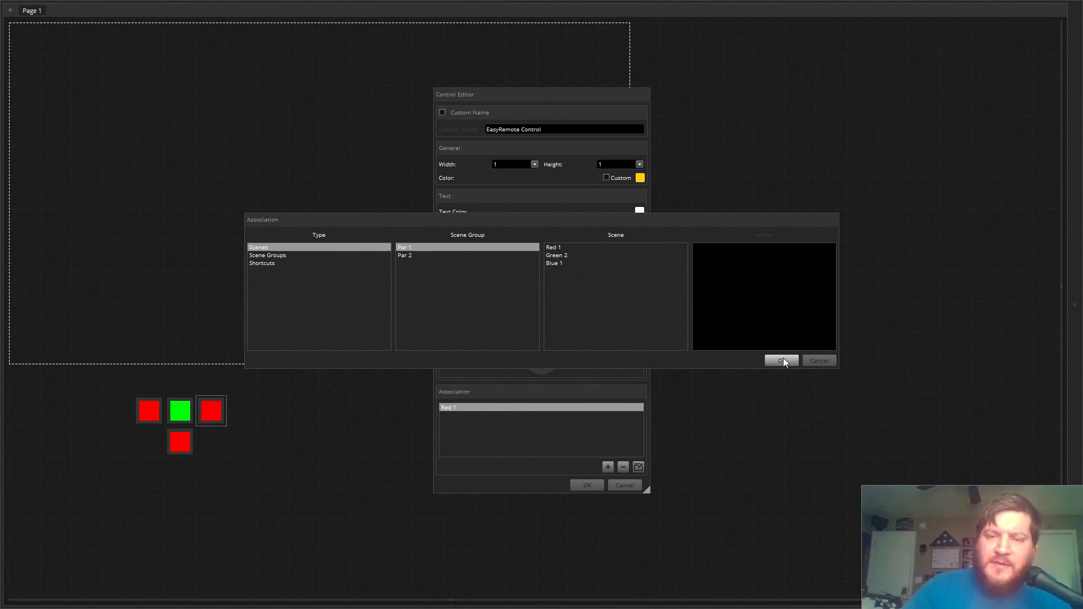
{"action": "left_click", "coordinate": [569, 263]}
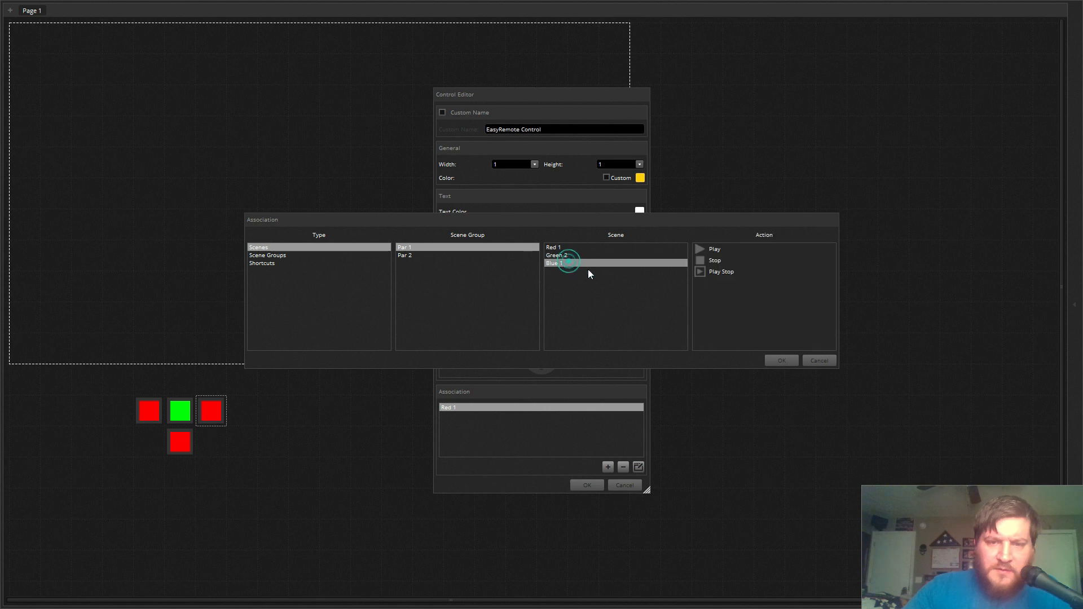
{"action": "left_click", "coordinate": [728, 275]}
{"action": "left_click", "coordinate": [777, 359]}
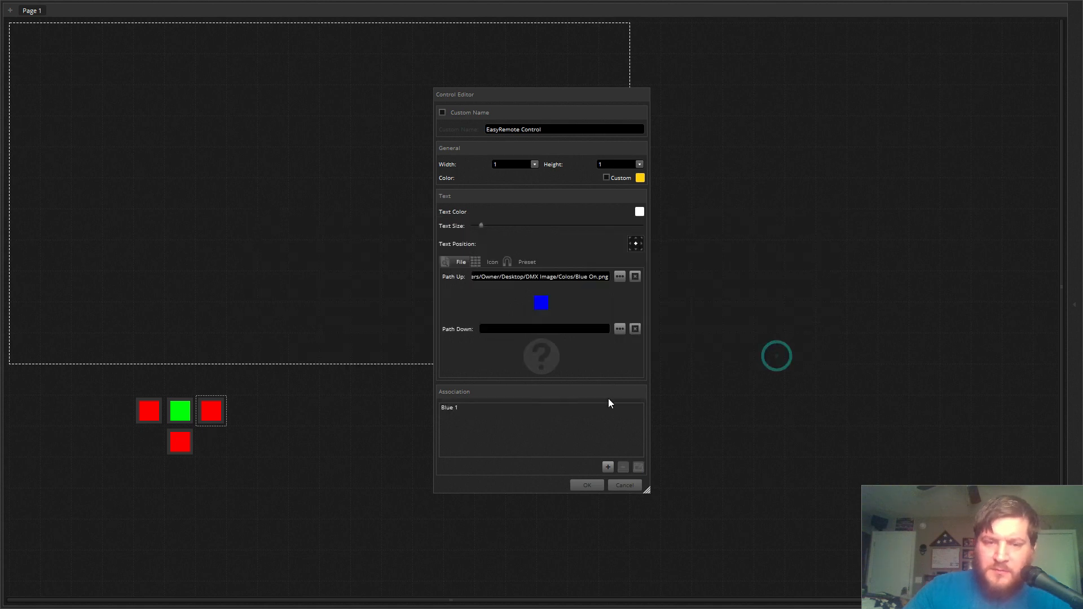
{"action": "left_click", "coordinate": [584, 484]}
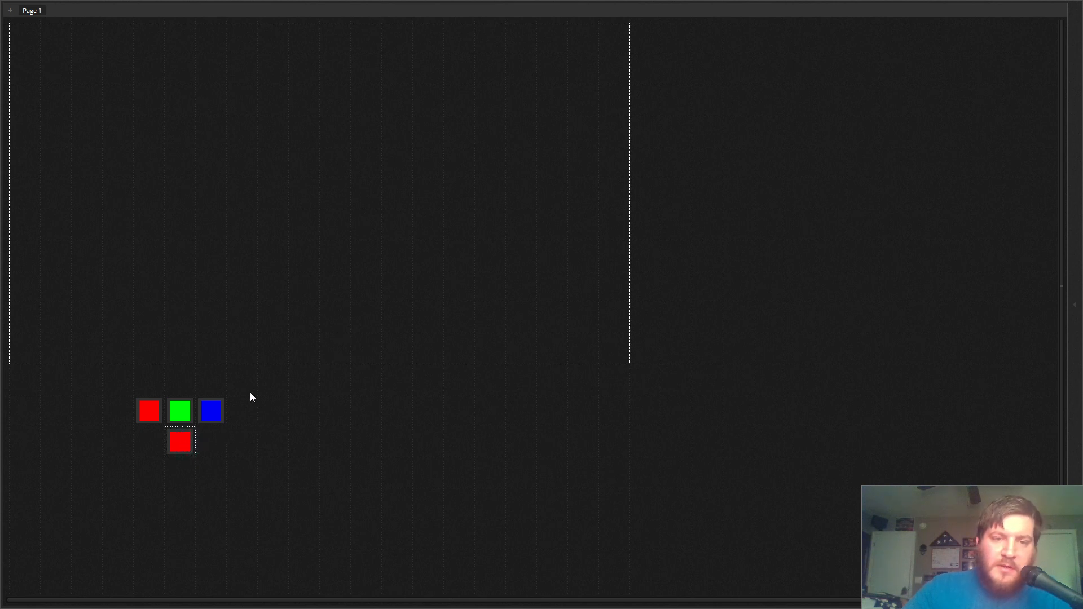
Change the lower red control's association to the Red 2 scene of Par 2 with the Play Stop action and apply it.
{"action": "double_click", "coordinate": [188, 443]}
{"action": "left_click", "coordinate": [517, 407]}
{"action": "left_click", "coordinate": [639, 467]}
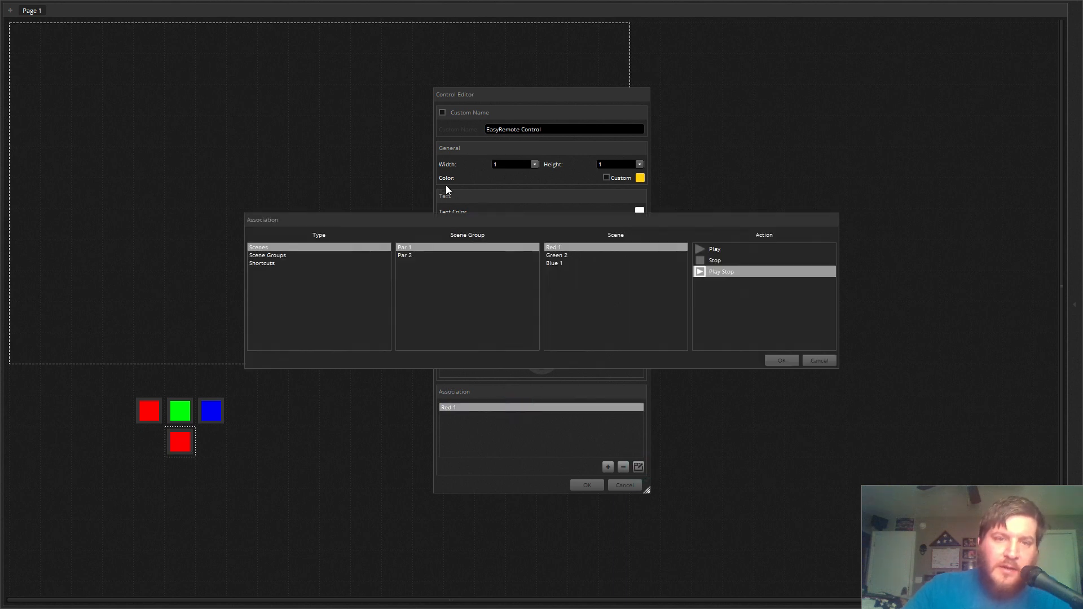
{"action": "left_click", "coordinate": [411, 258]}
{"action": "left_click", "coordinate": [575, 247]}
{"action": "left_click", "coordinate": [721, 272]}
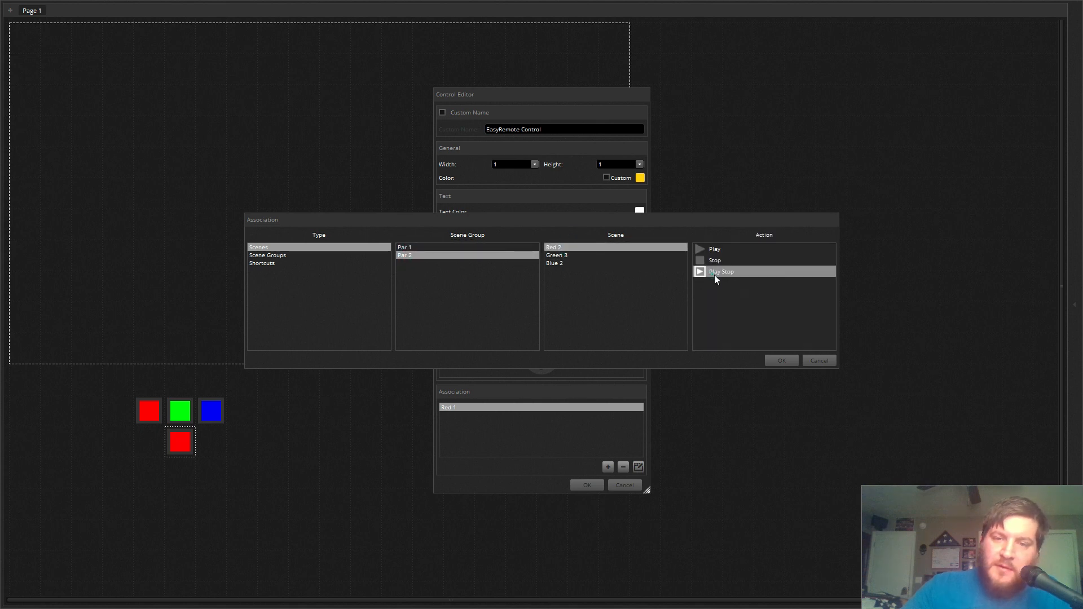
{"action": "left_click", "coordinate": [778, 360]}
{"action": "left_click", "coordinate": [581, 484]}
Move the lower red control directly beneath the red control of the upper row.
{"action": "left_click", "coordinate": [388, 419]}
{"action": "left_click_drag", "start_coordinate": [178, 442], "coordinate": [148, 442]}
{"action": "left_click", "coordinate": [202, 451]}
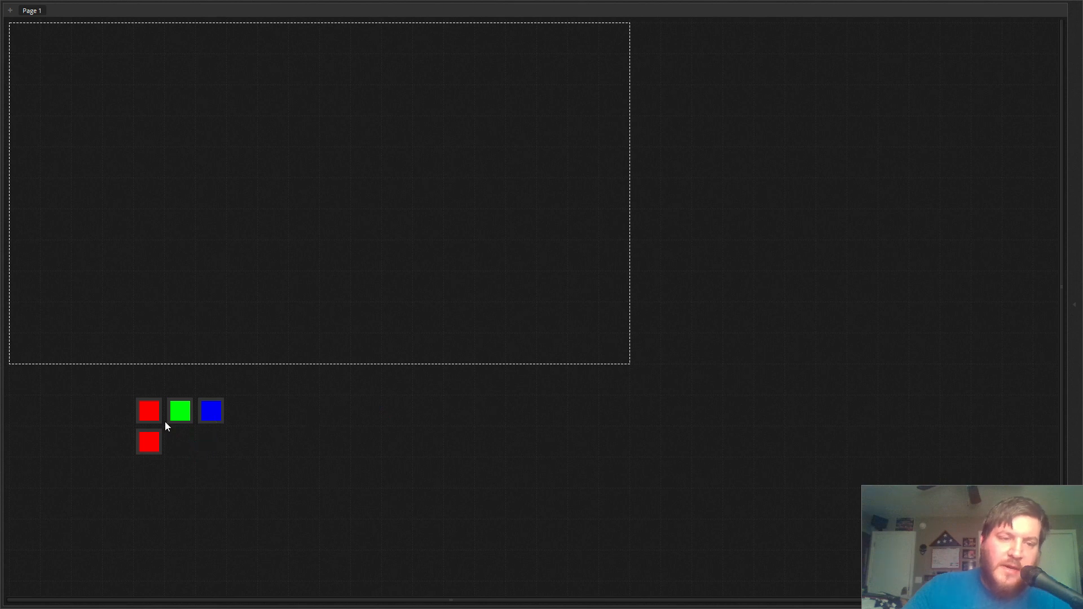
Duplicate the green and blue controls and place each copy directly beneath its original to complete the second row.
{"action": "right_click", "coordinate": [177, 412]}
{"action": "left_click", "coordinate": [205, 433]}
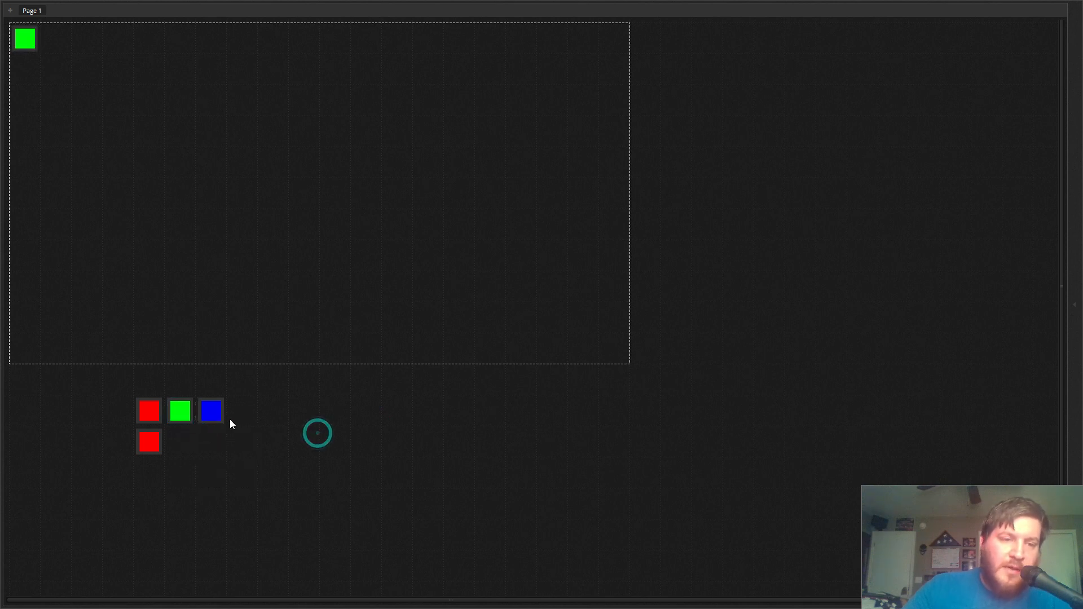
{"action": "right_click", "coordinate": [221, 418]}
{"action": "left_click", "coordinate": [249, 439]}
{"action": "left_click_drag", "start_coordinate": [31, 70], "coordinate": [199, 477]}
{"action": "left_click", "coordinate": [249, 442]}
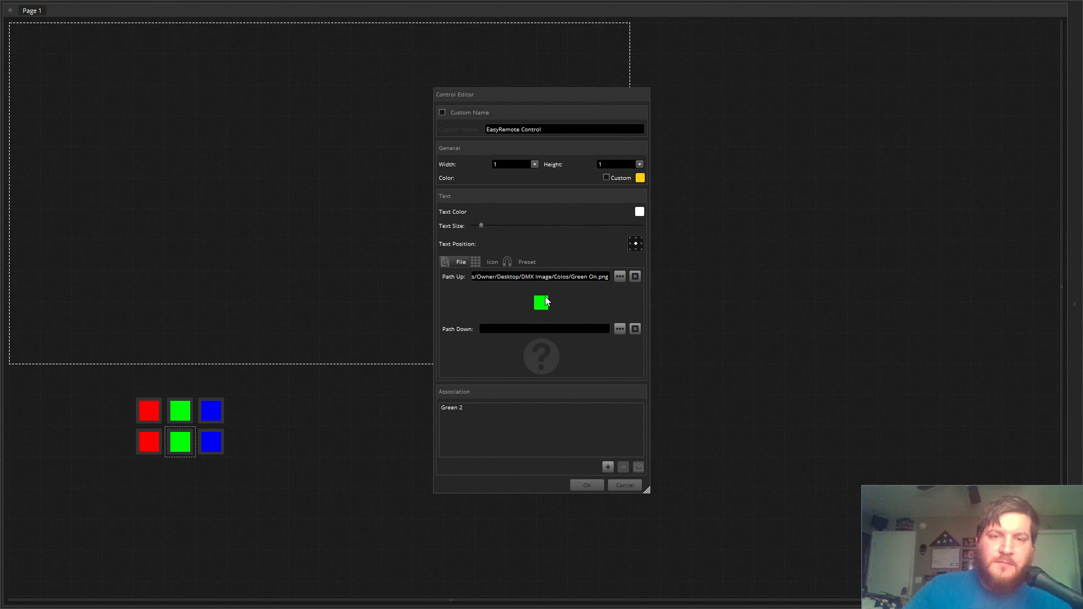
Change the lower green control's association to the Green 3 scene of Par 2 with the Play Stop action and apply it.
{"action": "left_click", "coordinate": [566, 407]}
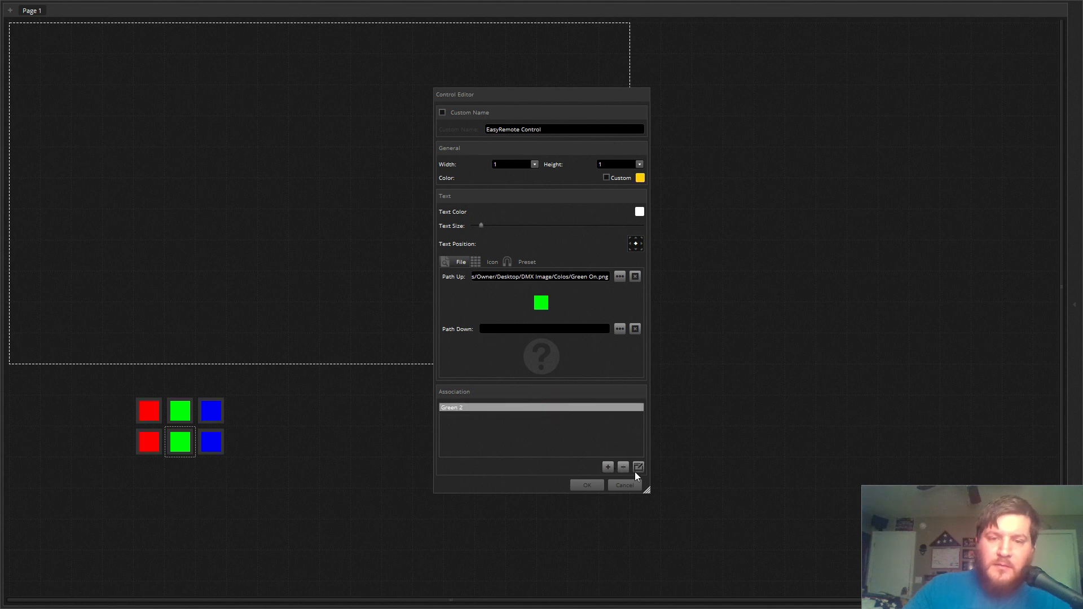
{"action": "left_click", "coordinate": [454, 255]}
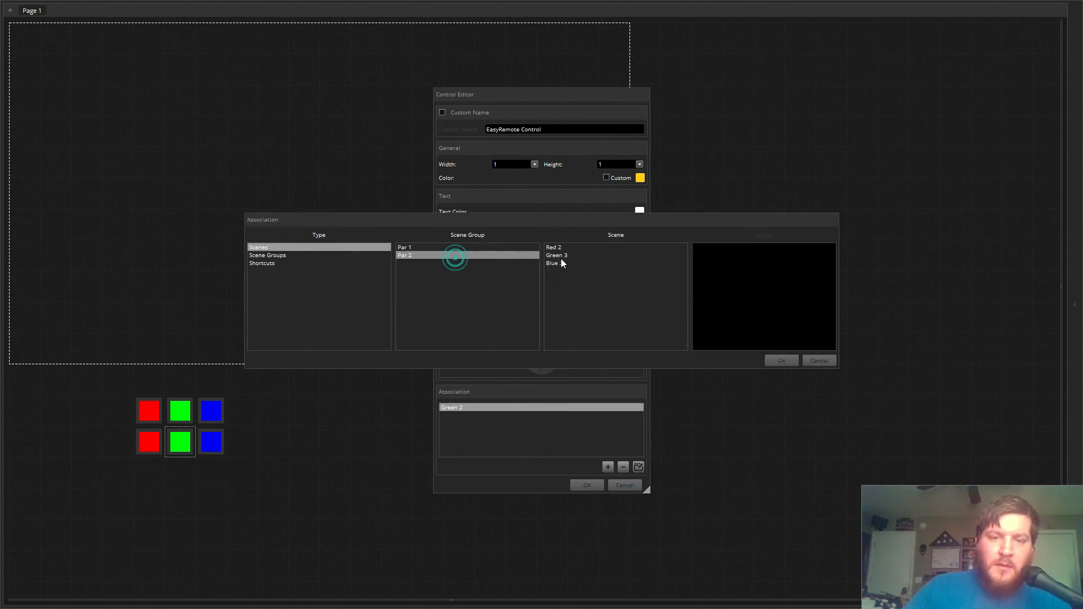
{"action": "left_click", "coordinate": [621, 249]}
{"action": "left_click", "coordinate": [606, 255]}
{"action": "left_click", "coordinate": [716, 272]}
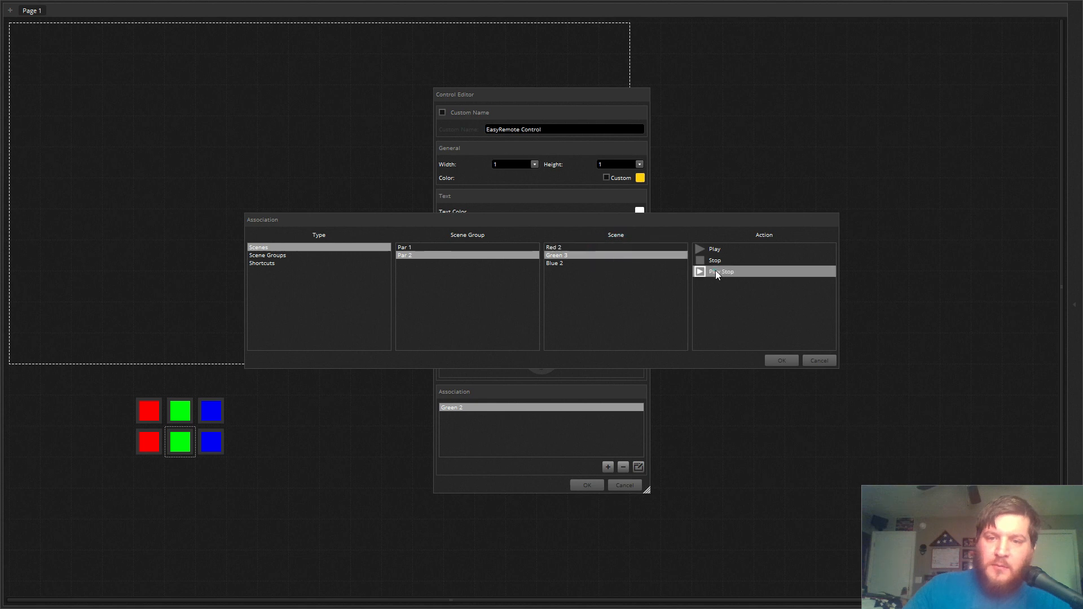
{"action": "left_click", "coordinate": [779, 360]}
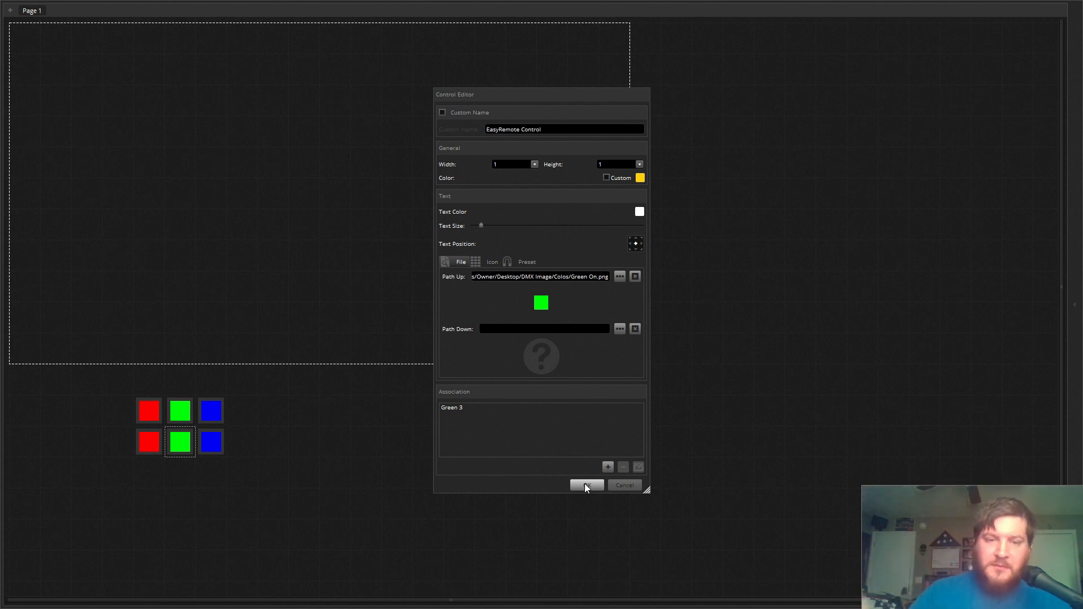
{"action": "left_click", "coordinate": [587, 485]}
Change the lower blue control's association to the Blue 2 scene of Par 2 with the Play Stop action and apply it.
{"action": "left_click", "coordinate": [219, 444]}
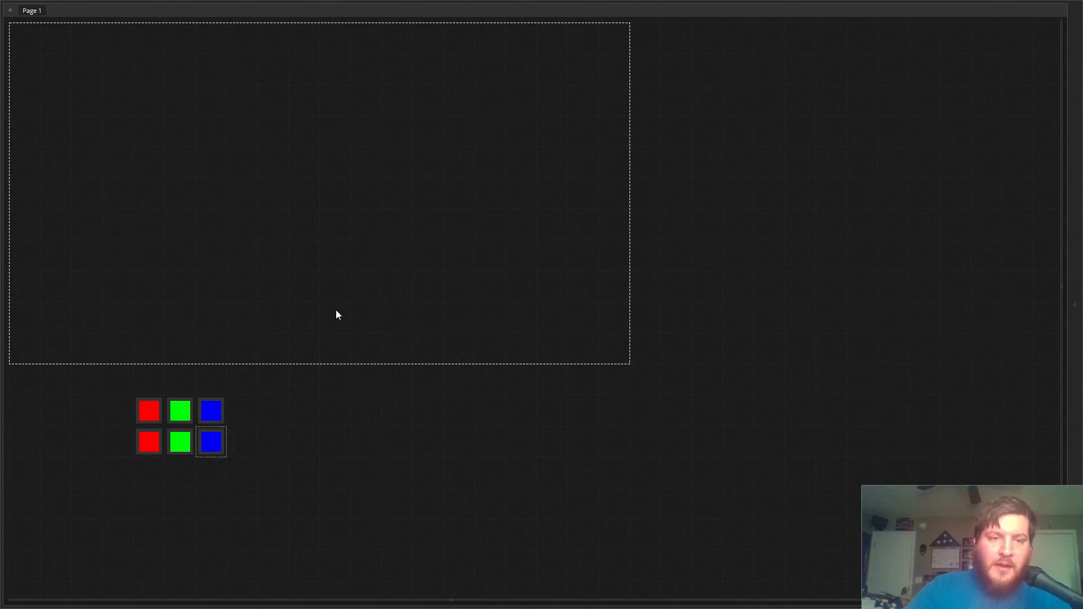
{"action": "double_click", "coordinate": [219, 440]}
{"action": "left_click", "coordinate": [454, 407]}
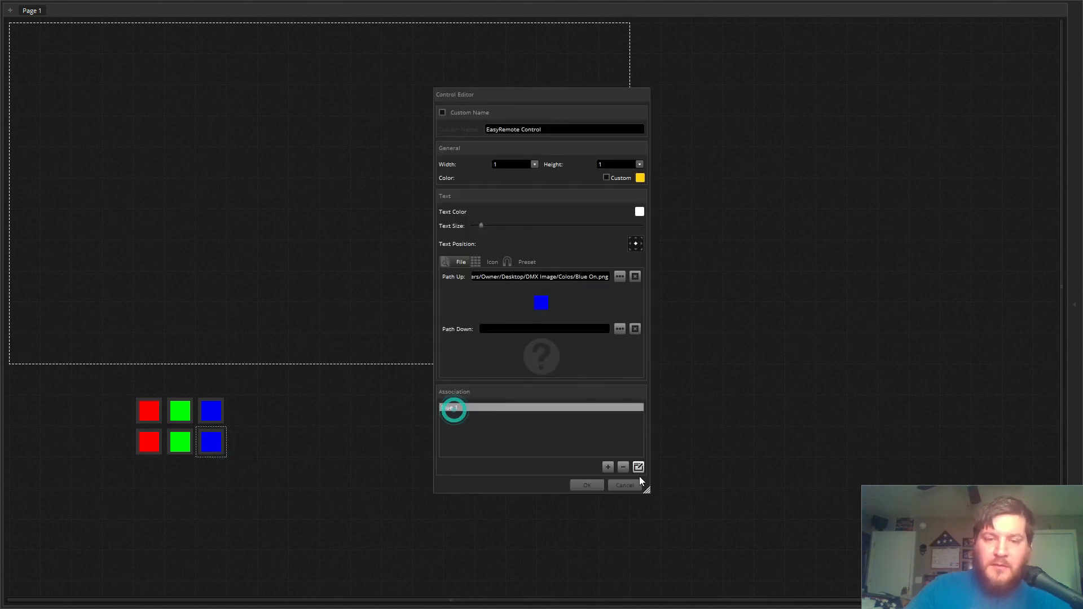
{"action": "left_click", "coordinate": [638, 466]}
{"action": "left_click", "coordinate": [411, 256]}
{"action": "left_click", "coordinate": [580, 262]}
{"action": "left_click", "coordinate": [740, 273]}
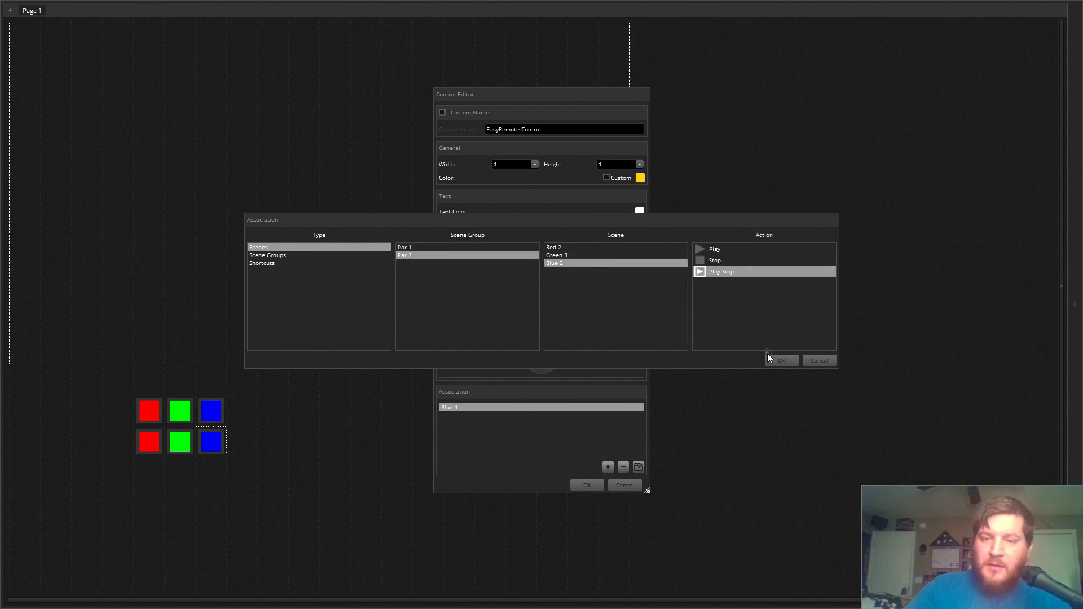
{"action": "left_click", "coordinate": [780, 361]}
{"action": "left_click", "coordinate": [588, 485]}
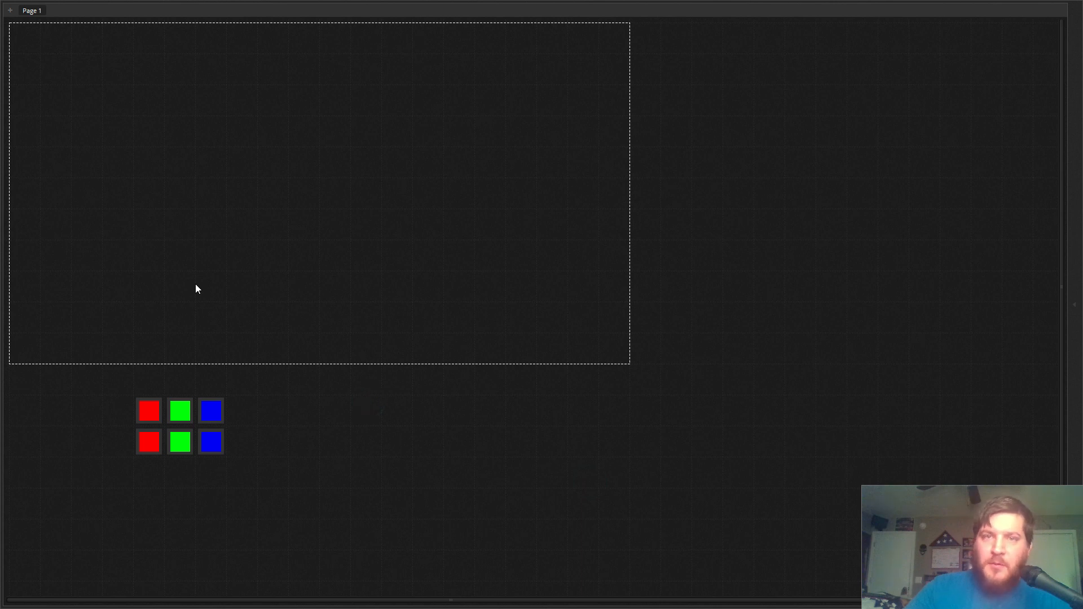
{"action": "right_click", "coordinate": [335, 308]}
{"action": "left_click", "coordinate": [350, 316]}
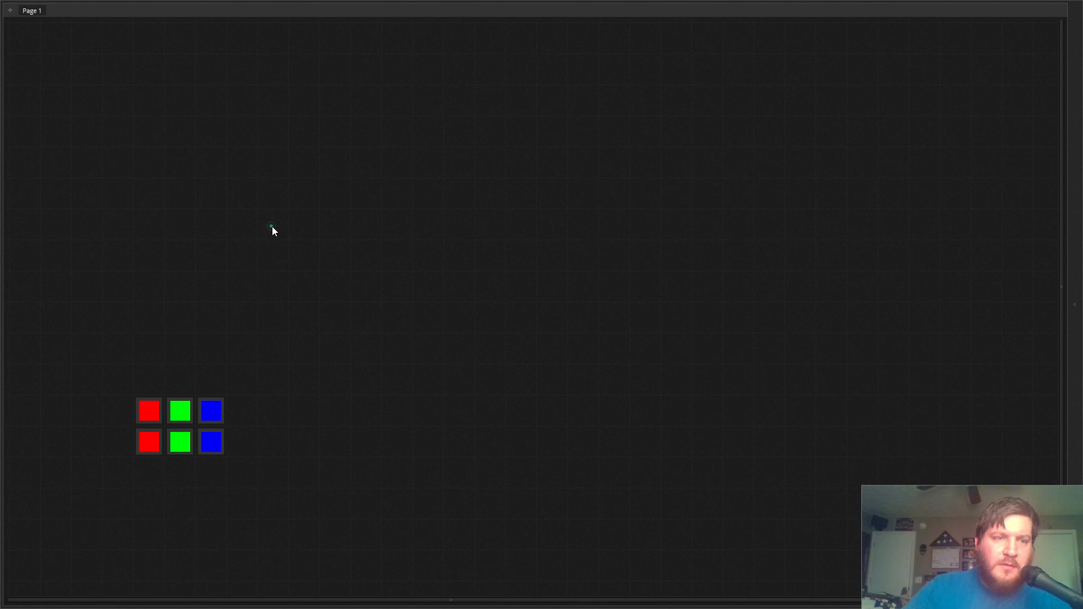
{"action": "left_click", "coordinate": [292, 236]}
Add a new button to the page and give it the custom name Par 1.
{"action": "right_click", "coordinate": [323, 244]}
{"action": "mouse_move", "coordinate": [343, 267]}
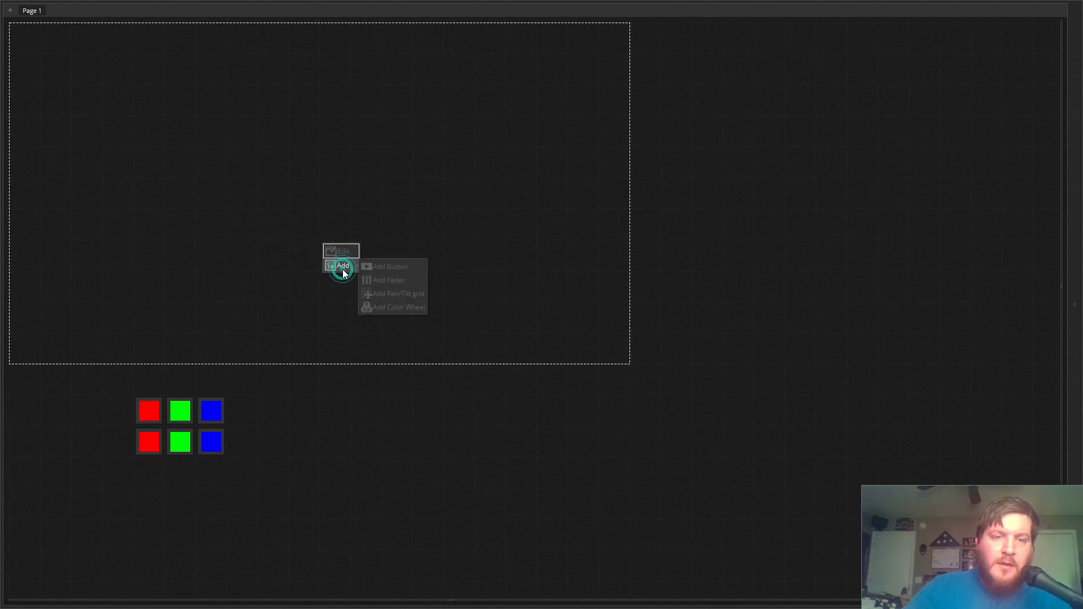
{"action": "left_click", "coordinate": [388, 264]}
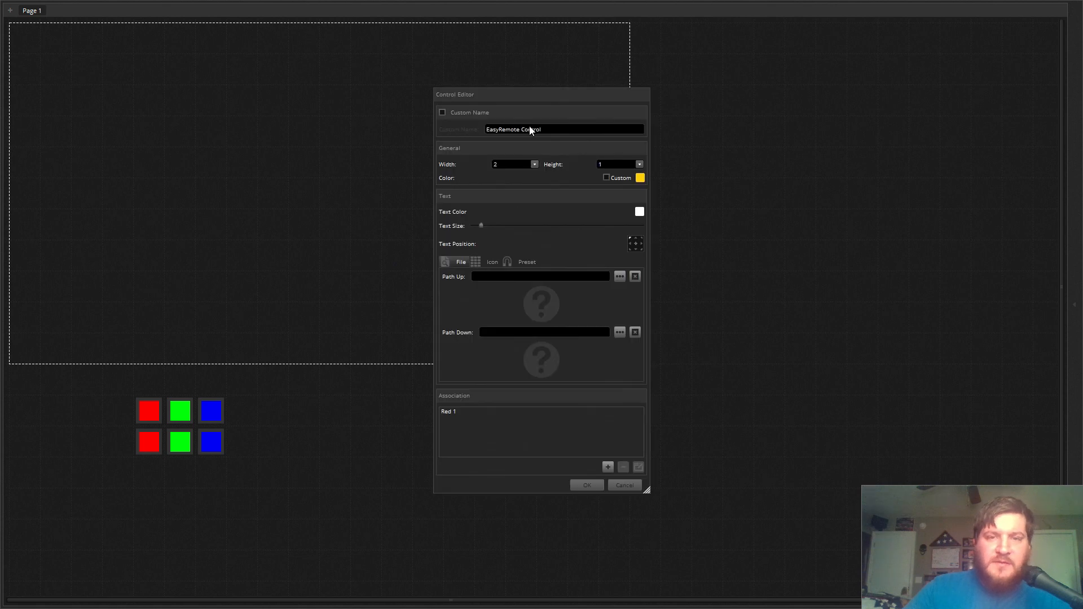
{"action": "left_click", "coordinate": [443, 112]}
{"action": "left_click", "coordinate": [557, 129]}
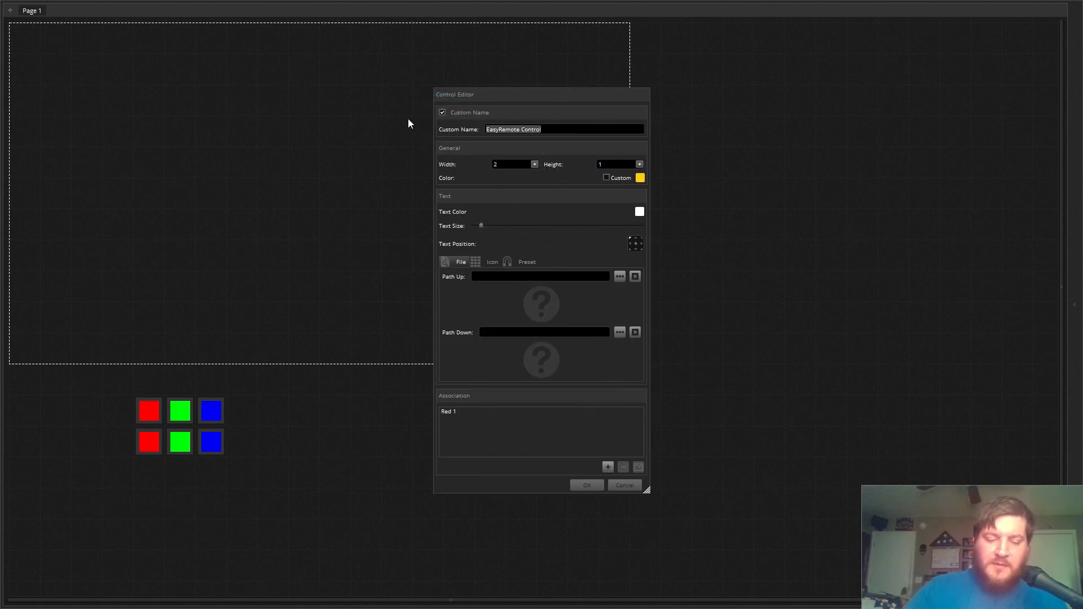
{"action": "type", "text": "P"}
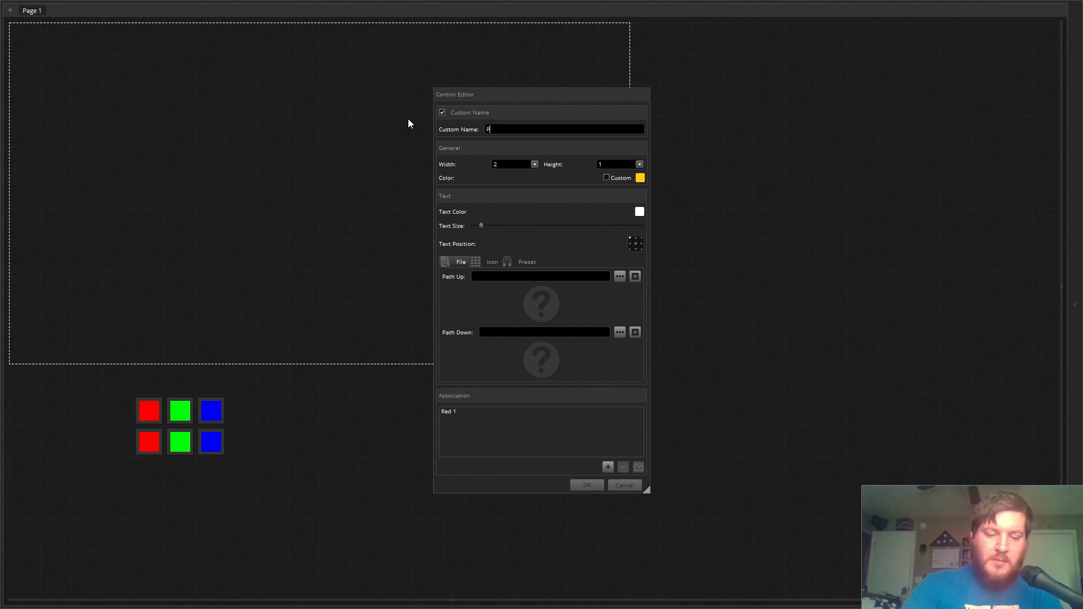
{"action": "type", "text": "ar 1"}
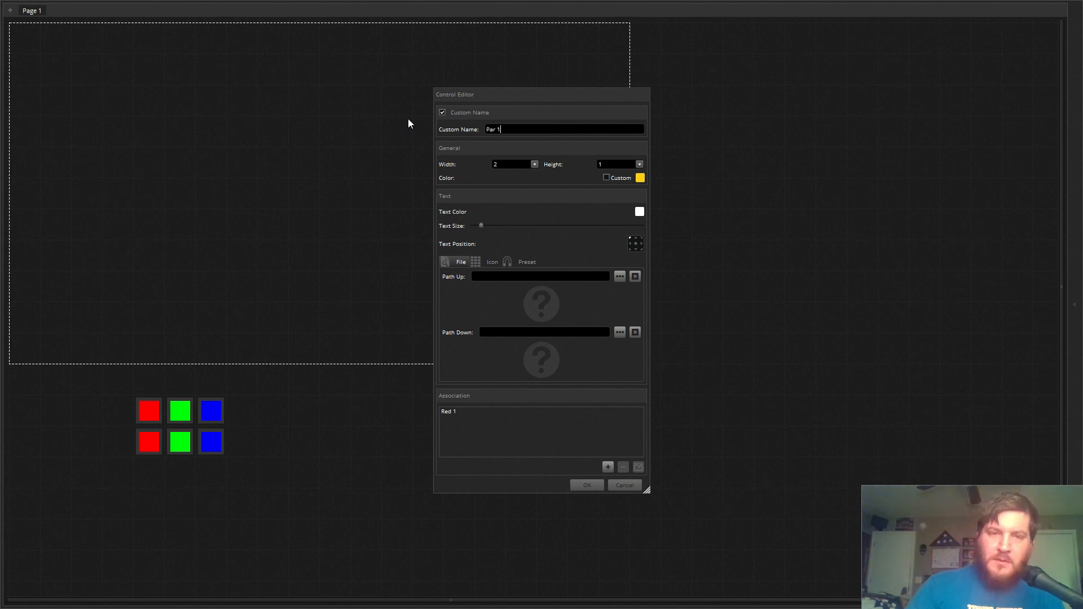
Center the Par 1 button's text and set its width to 3.
{"action": "left_click", "coordinate": [636, 244]}
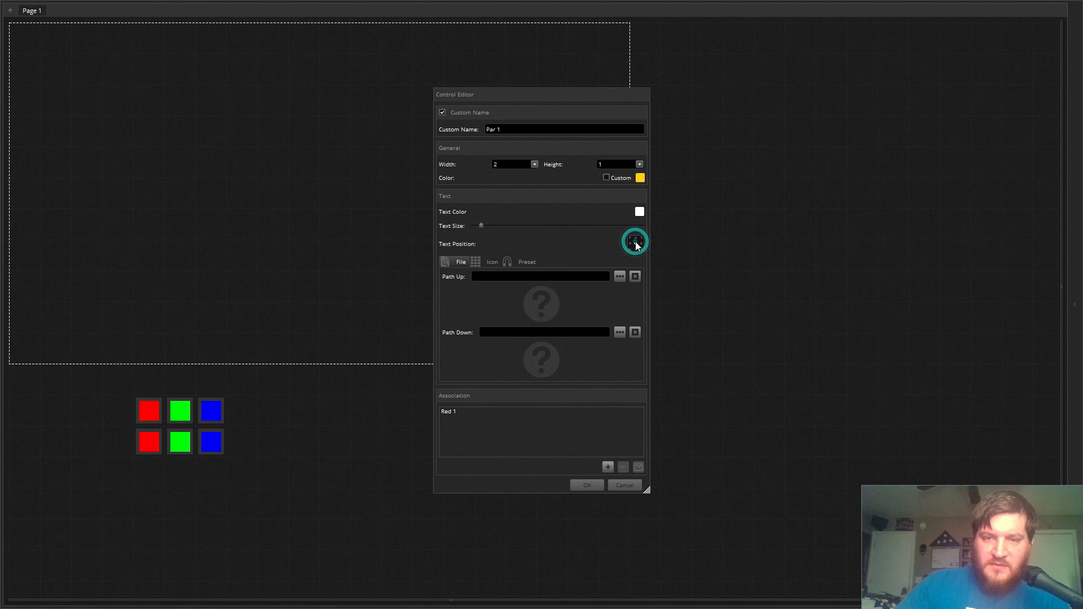
{"action": "left_click", "coordinate": [619, 178]}
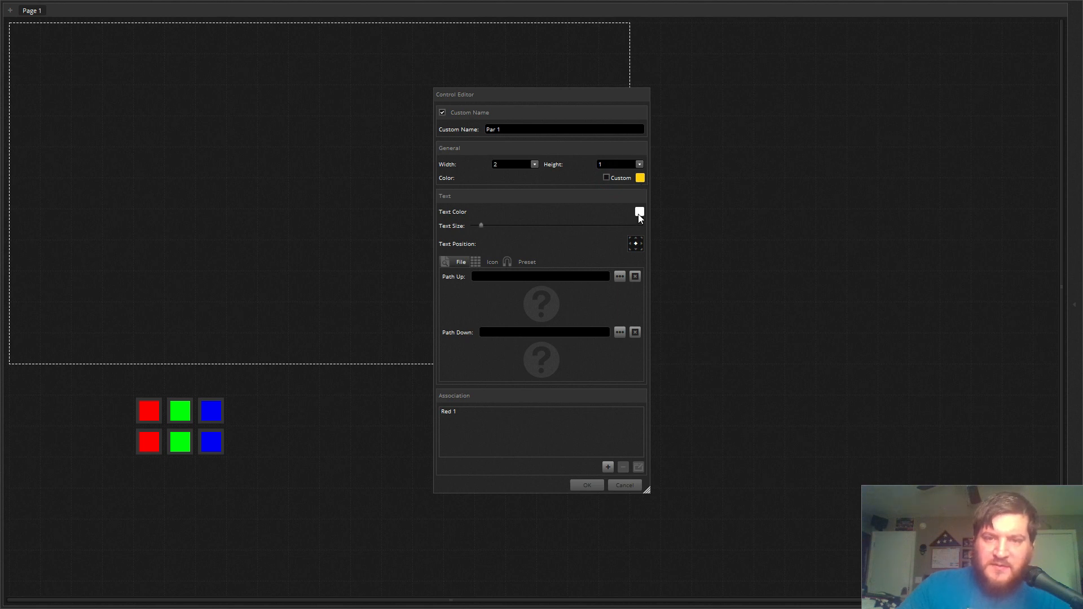
{"action": "left_click", "coordinate": [516, 164]}
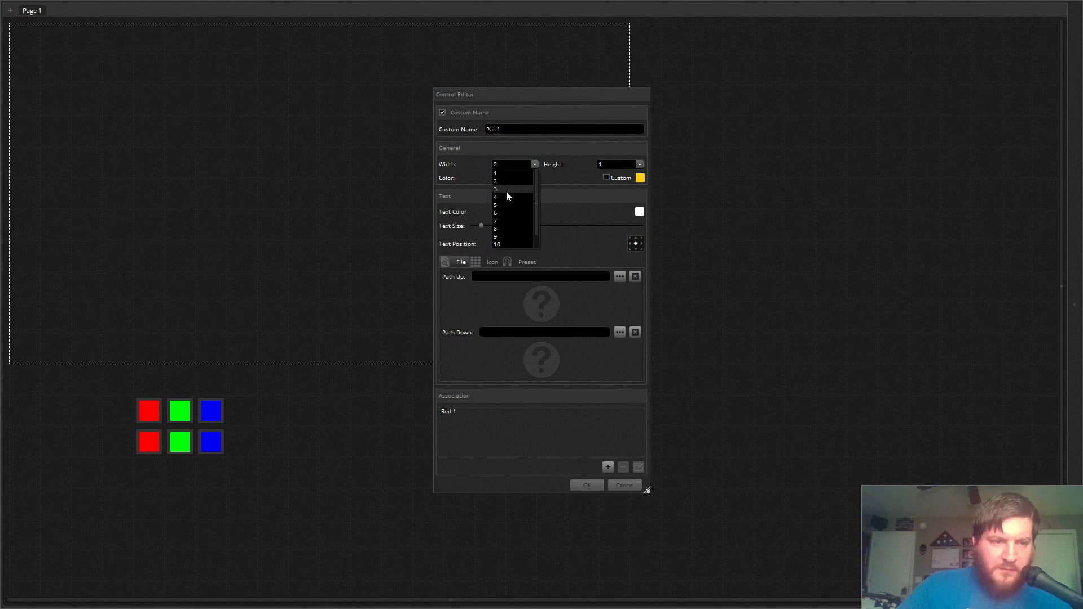
{"action": "left_click", "coordinate": [507, 191]}
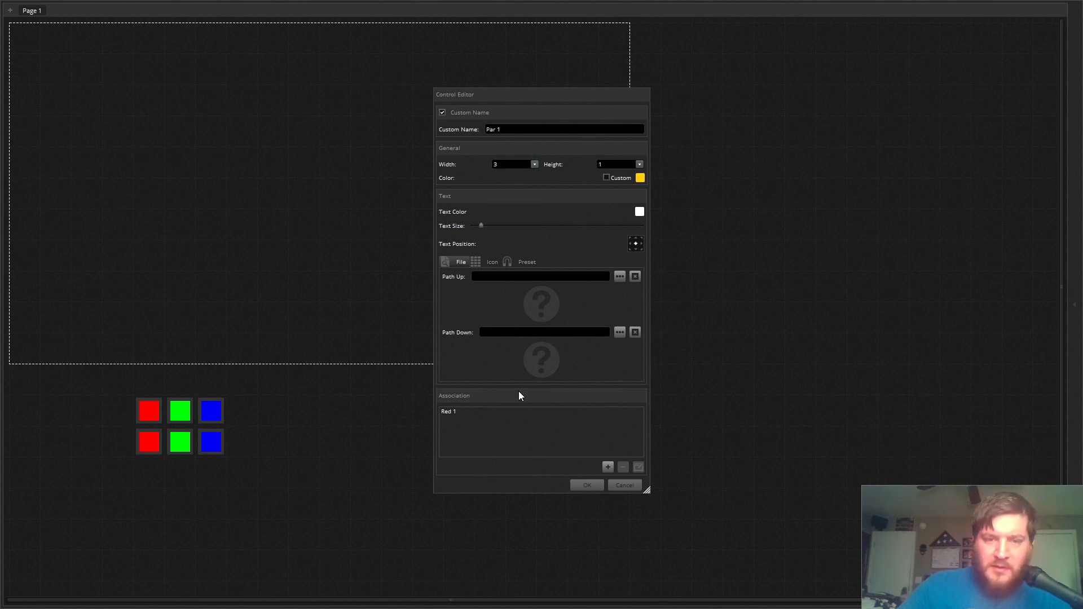
Remove the Red 1 association from the Par 1 button and apply its settings.
{"action": "left_click", "coordinate": [525, 410]}
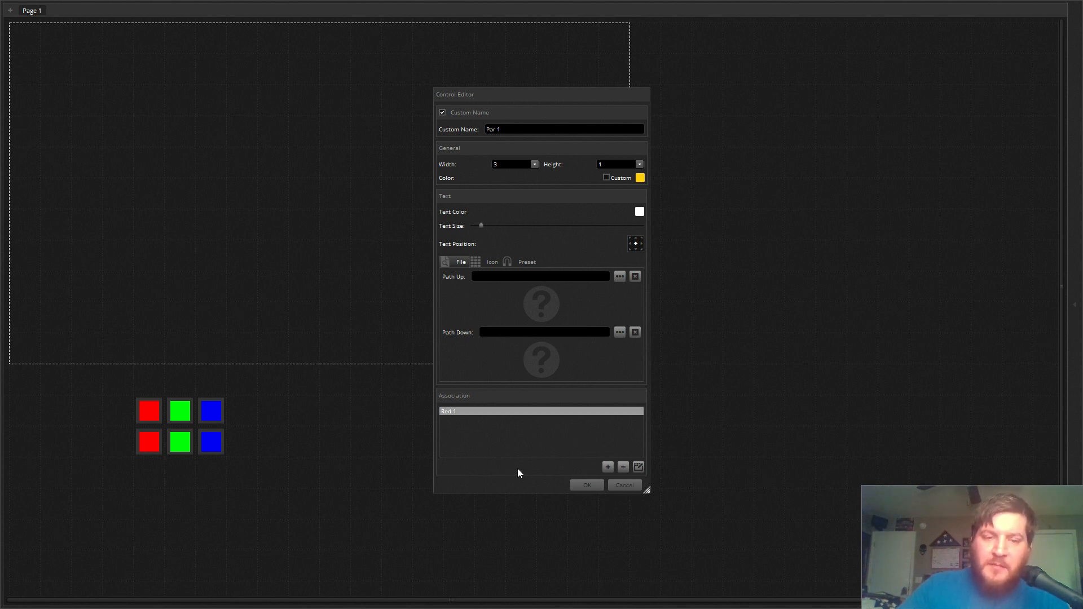
{"action": "left_click", "coordinate": [622, 466]}
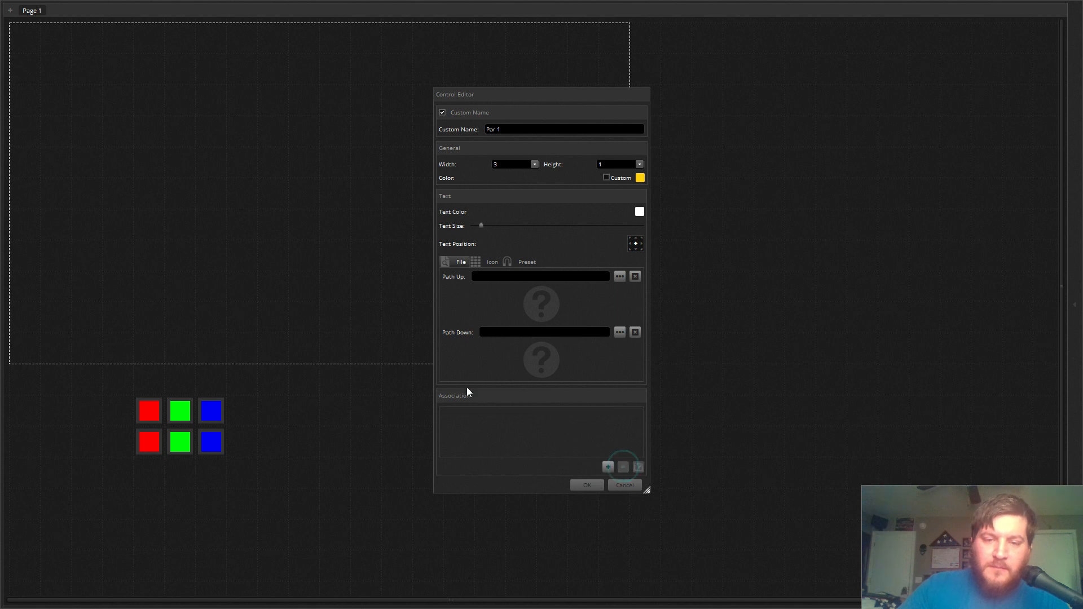
{"action": "left_click", "coordinate": [586, 486]}
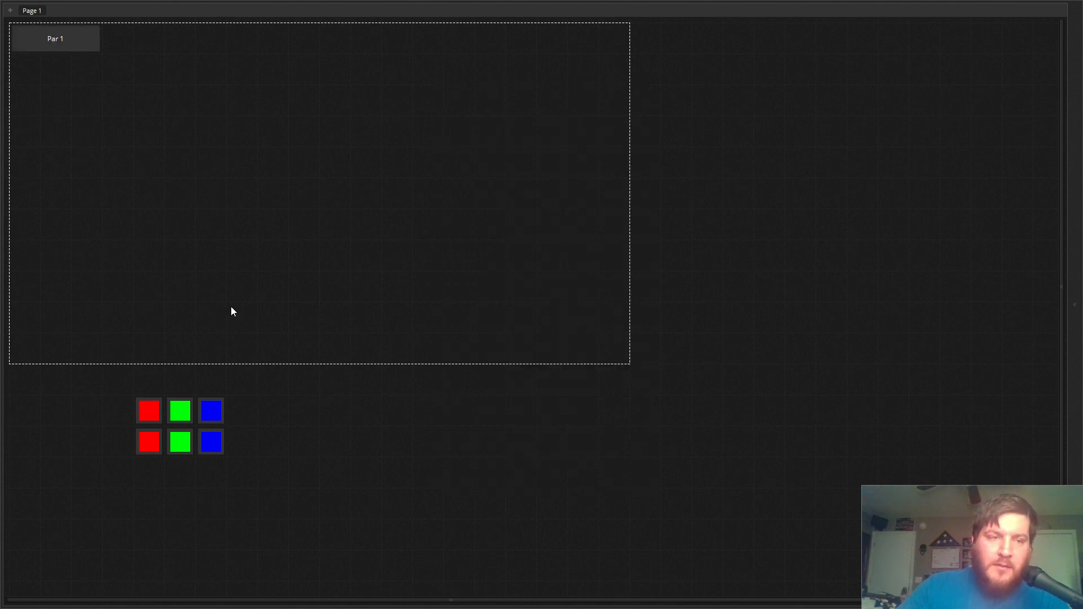
Place the Par 1 button to the left of the upper color row, level with it, and open its Control Editor.
{"action": "left_click_drag", "start_coordinate": [65, 51], "coordinate": [90, 424]}
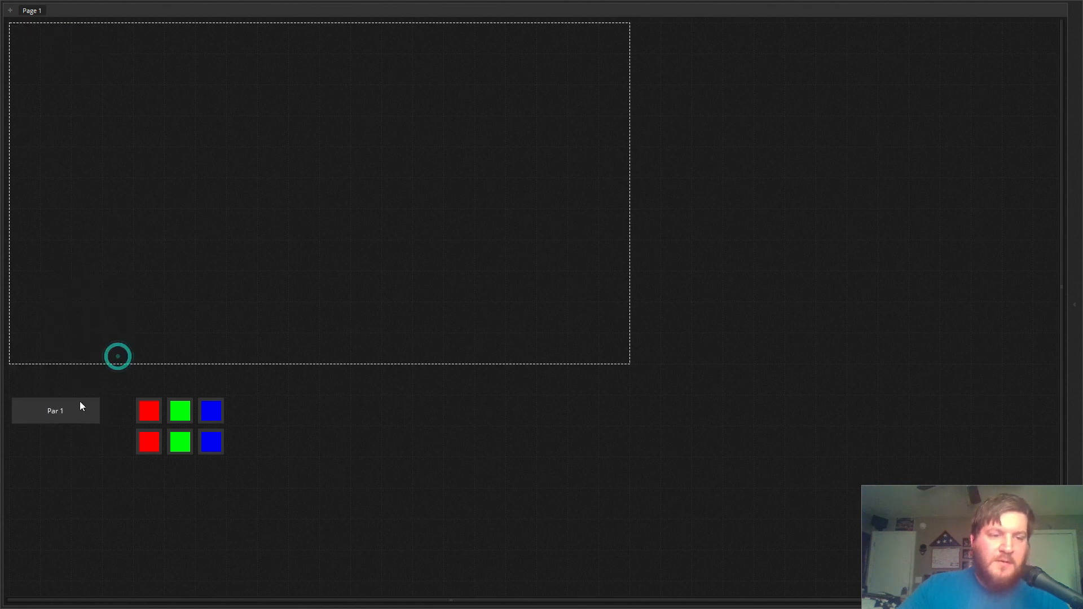
{"action": "left_click", "coordinate": [78, 405]}
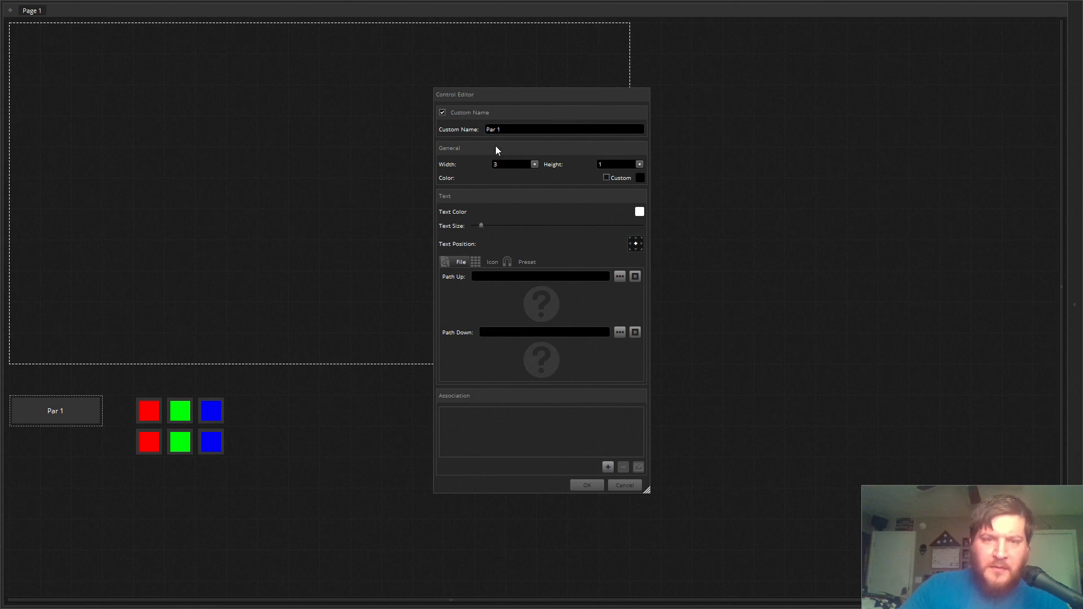
Enlarge the Par 1 button's text, apply it, and place a duplicate of the button directly below it, beside the lower color row.
{"action": "left_click_drag", "start_coordinate": [484, 225], "coordinate": [492, 225]}
{"action": "left_click", "coordinate": [585, 483]}
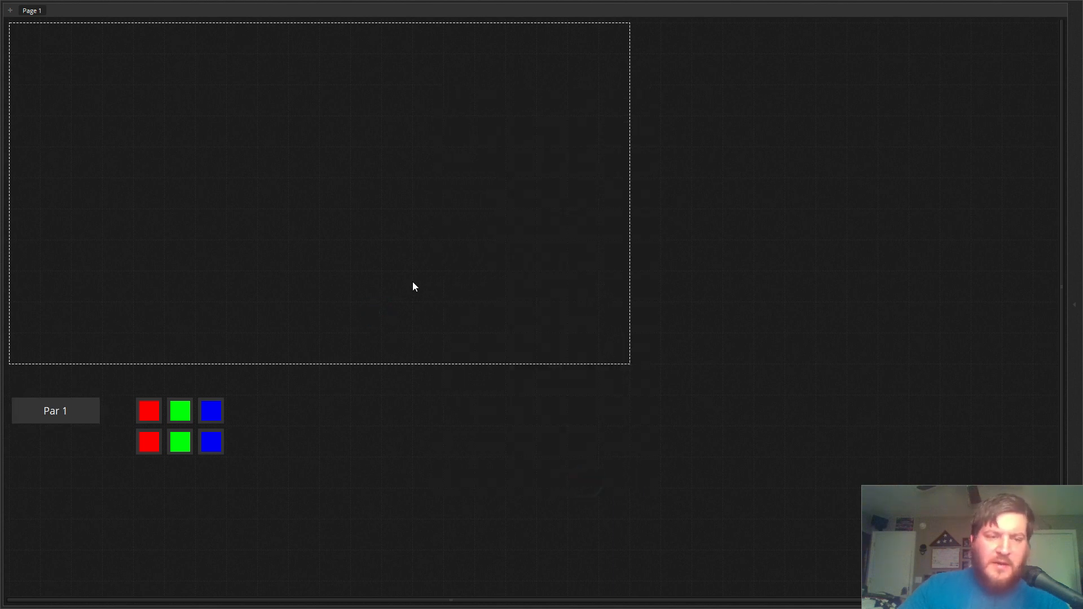
{"action": "right_click", "coordinate": [52, 402]}
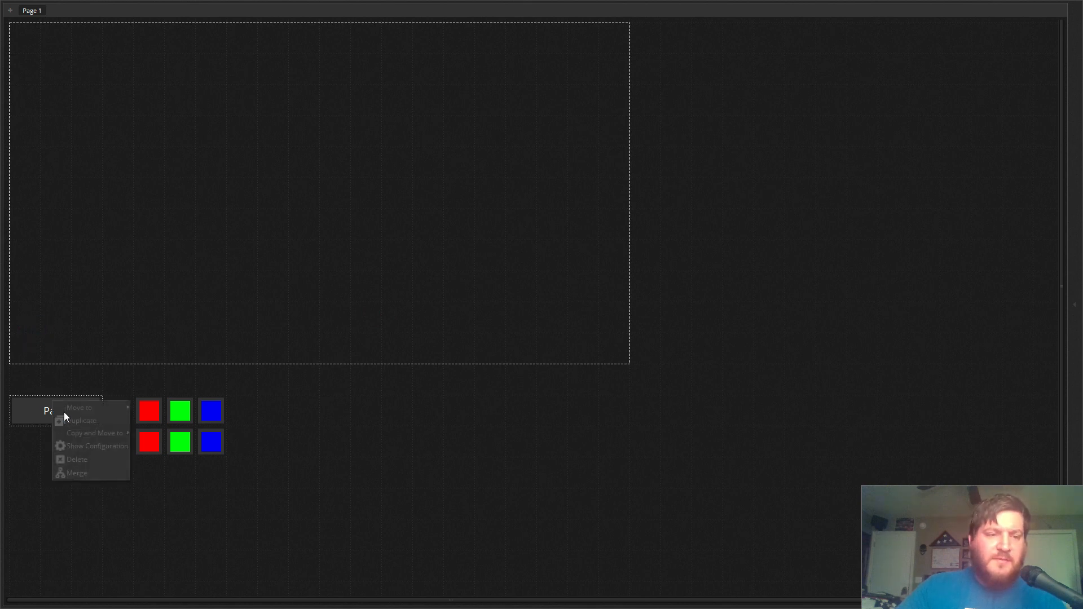
{"action": "left_click", "coordinate": [75, 422]}
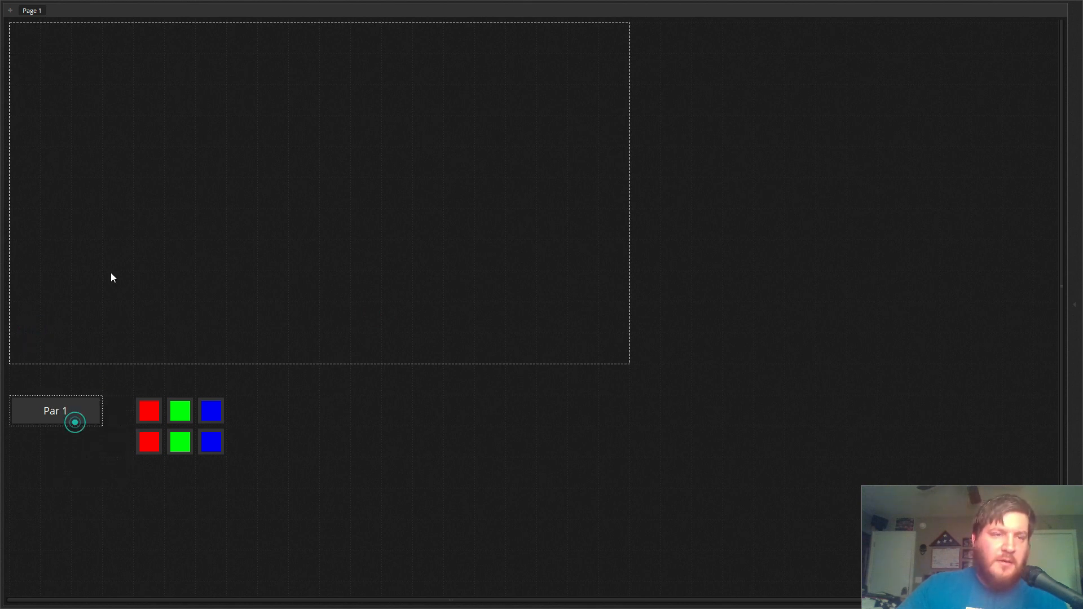
{"action": "left_click", "coordinate": [134, 245]}
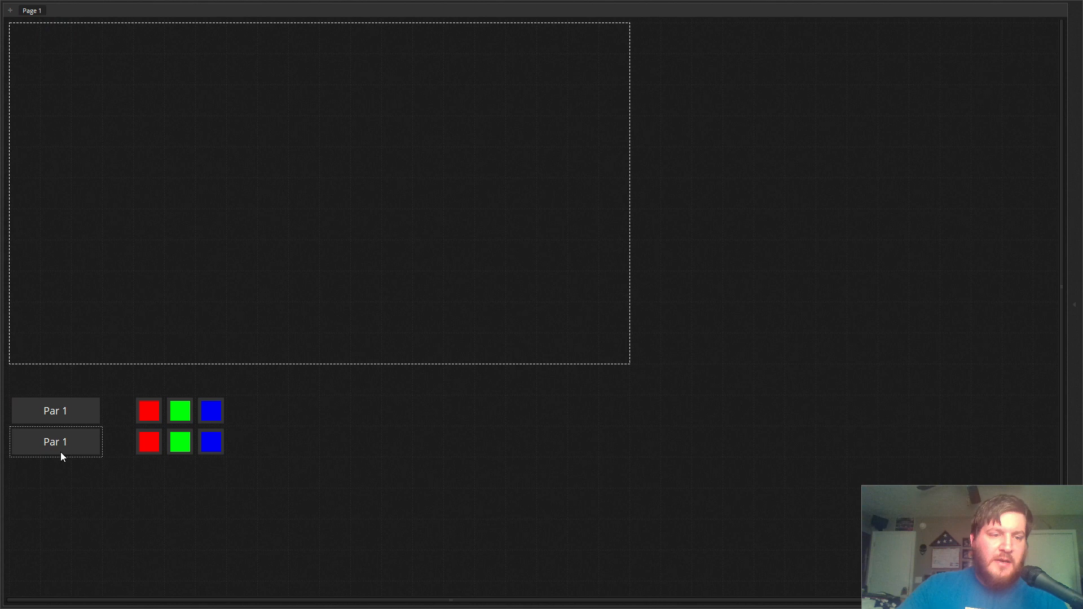
Rename the duplicated label beside the lower color row as Par 2.
{"action": "left_click", "coordinate": [67, 439]}
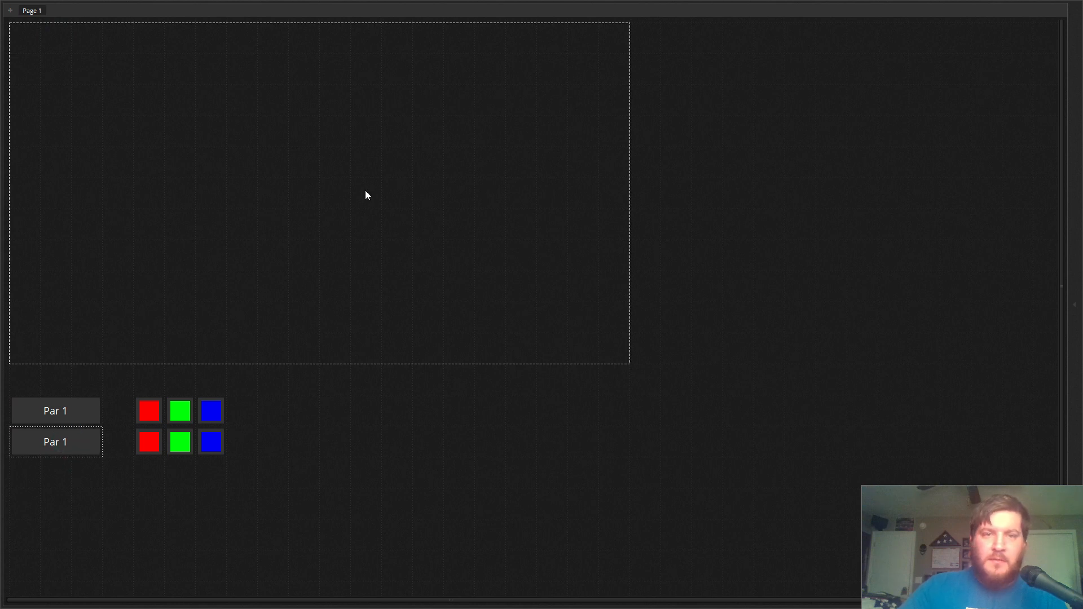
{"action": "left_click", "coordinate": [522, 128]}
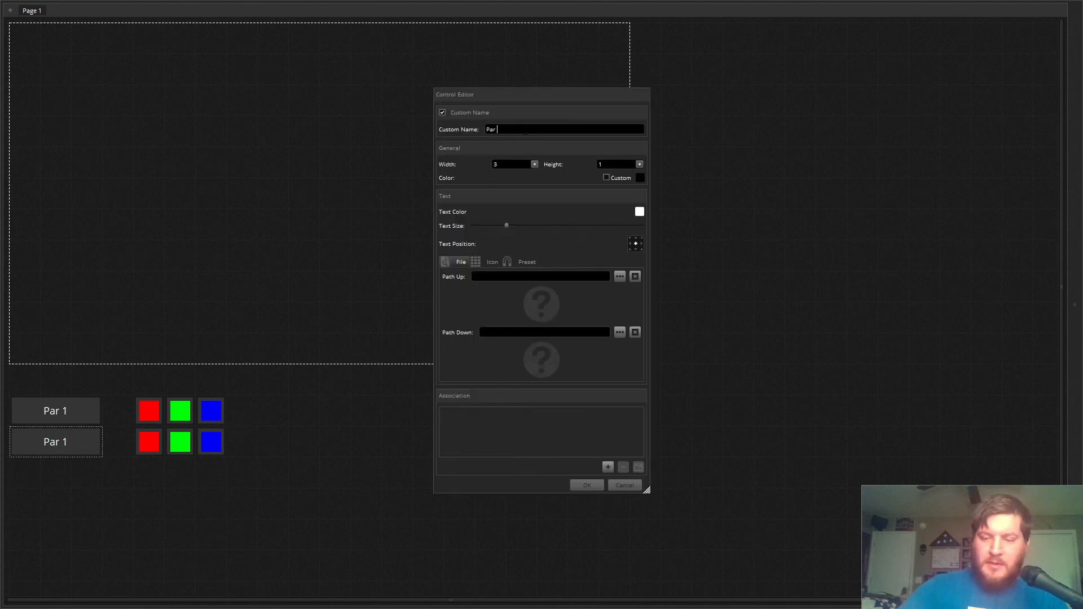
{"action": "key", "text": "Return"}
Move all six color buttons one grid cell left so they sit directly beside the Par 1 and Par 2 labels.
{"action": "left_click", "coordinate": [500, 375]}
{"action": "left_click_drag", "start_coordinate": [298, 365], "coordinate": [126, 444]}
{"action": "left_click", "coordinate": [302, 445]}
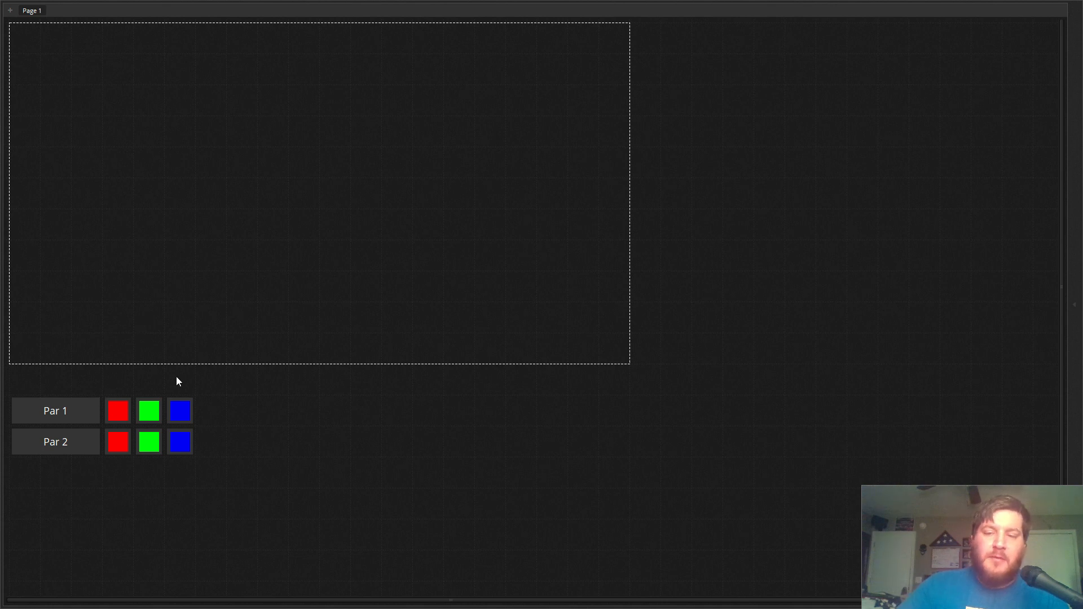
{"action": "left_click", "coordinate": [133, 331]}
Duplicate the Par 1 label and place the copy directly above it, just below the dashed area.
{"action": "left_click", "coordinate": [72, 408]}
{"action": "right_click", "coordinate": [73, 408]}
{"action": "left_click", "coordinate": [123, 427]}
{"action": "left_click", "coordinate": [176, 239]}
{"action": "key", "text": "ctrl+v"}
{"action": "left_click_drag", "start_coordinate": [63, 37], "coordinate": [71, 389]}
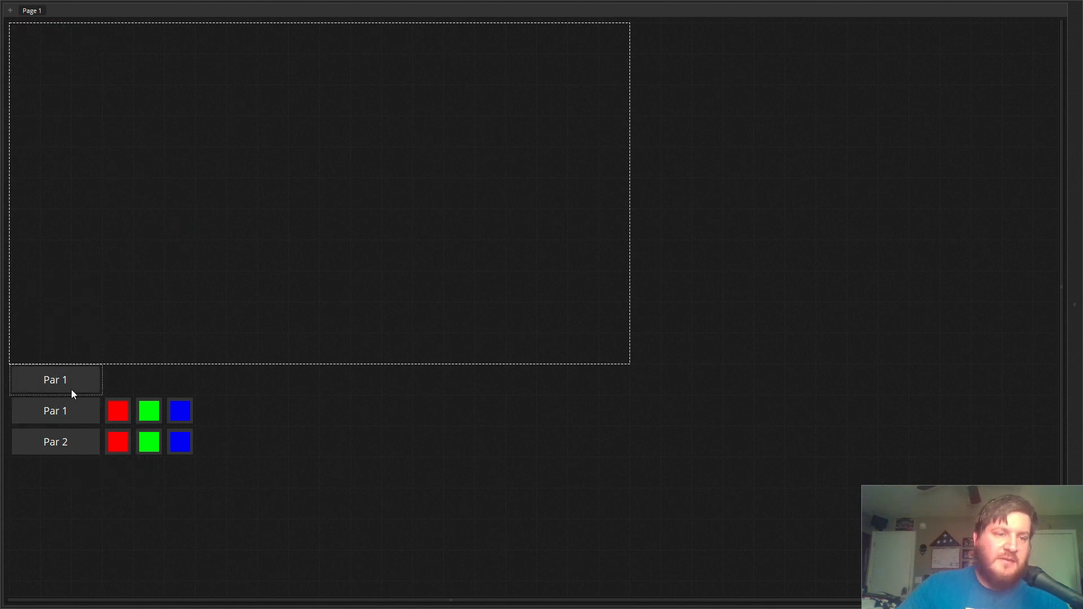
Rename the copied label above Par 1 as ALL and apply the change.
{"action": "left_click", "coordinate": [72, 384]}
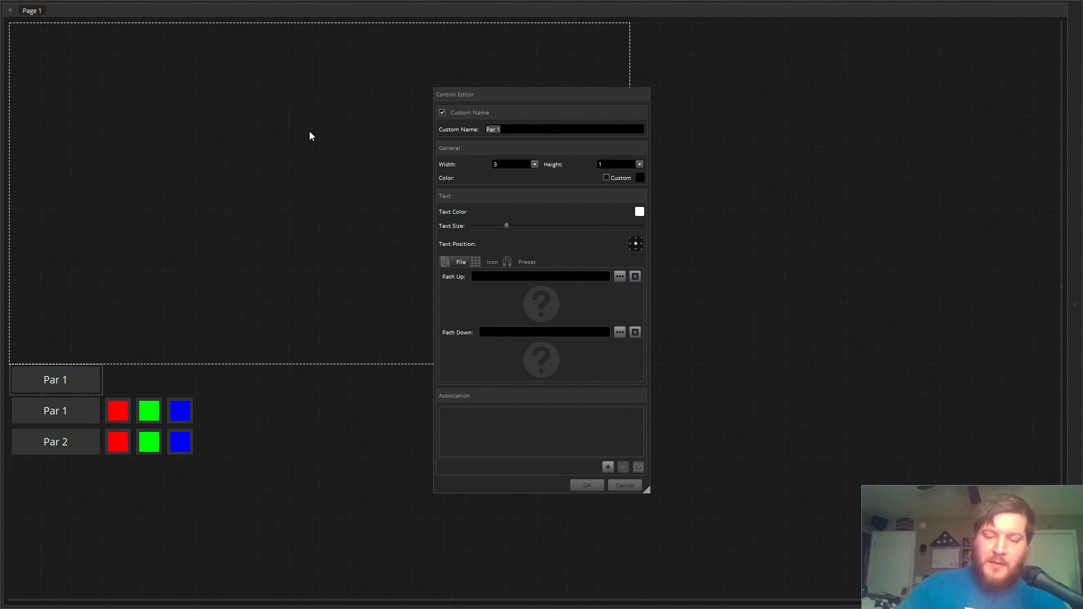
{"action": "type", "text": "ALL"}
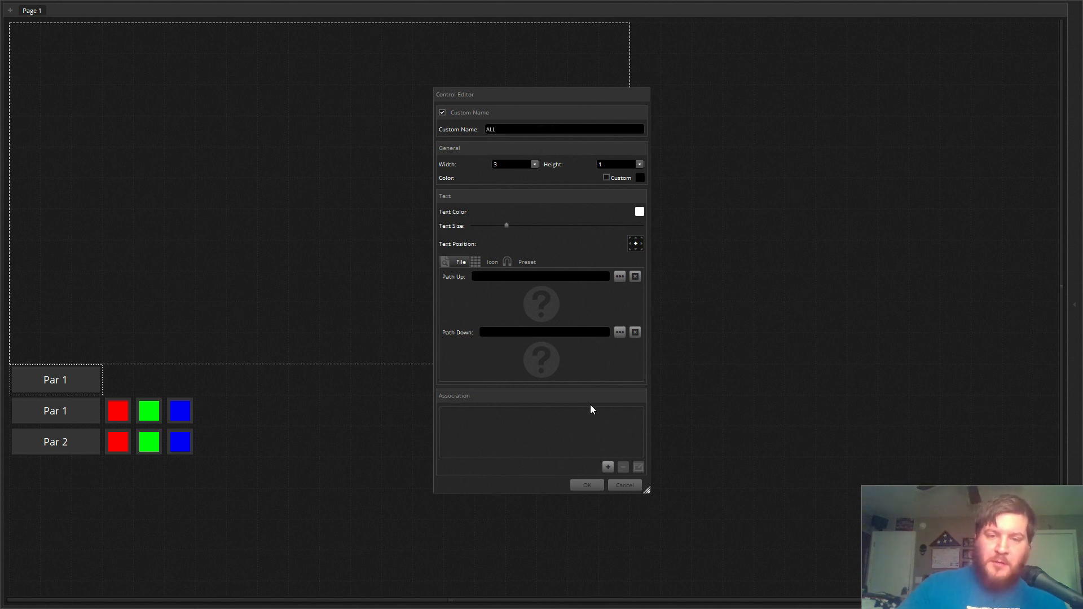
{"action": "left_click", "coordinate": [588, 485]}
{"action": "left_click", "coordinate": [358, 265]}
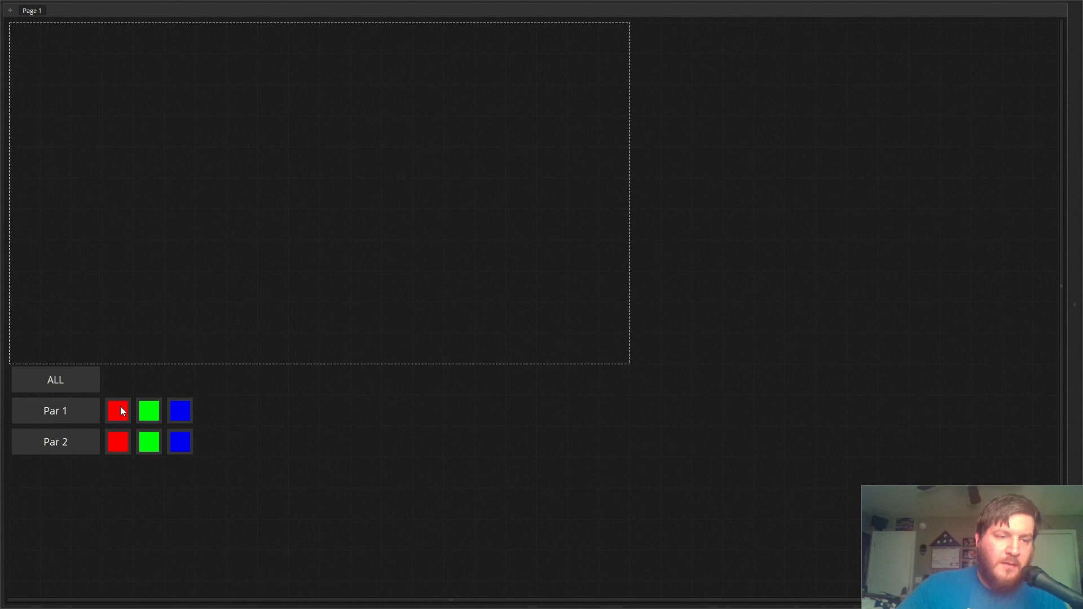
Duplicate the Par 1 row's red button and set the copy in the empty space inside the dashed area.
{"action": "right_click", "coordinate": [249, 307]}
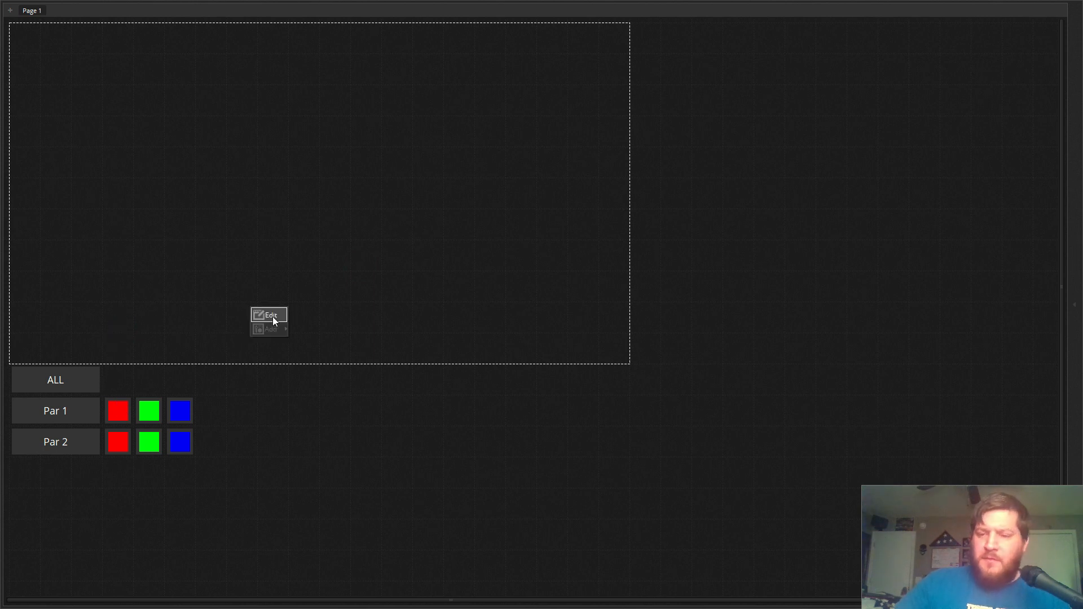
{"action": "left_click", "coordinate": [245, 412]}
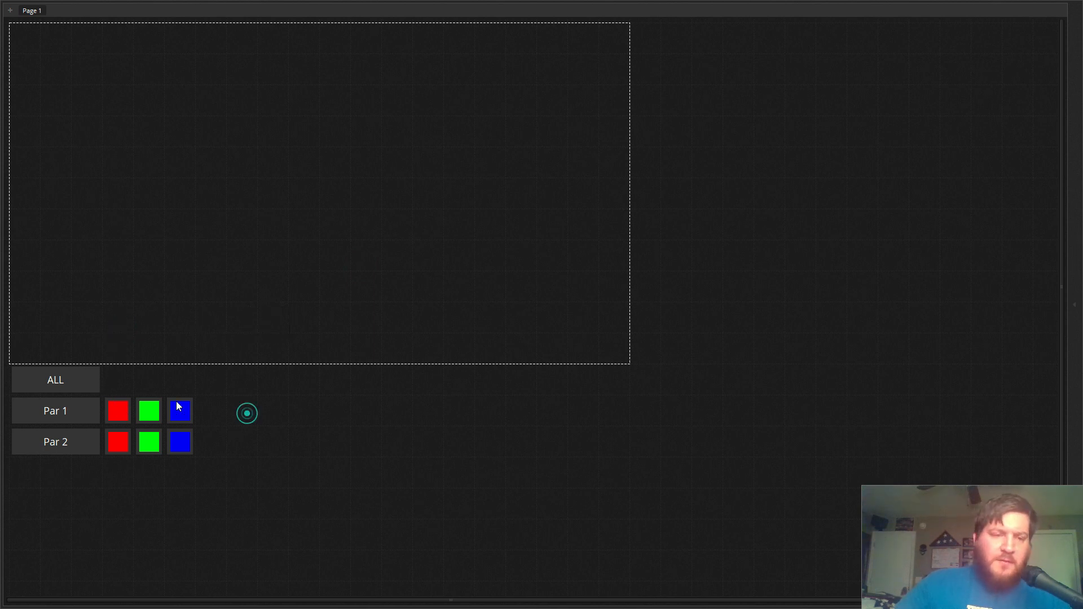
{"action": "right_click", "coordinate": [119, 405]}
{"action": "left_click", "coordinate": [156, 432]}
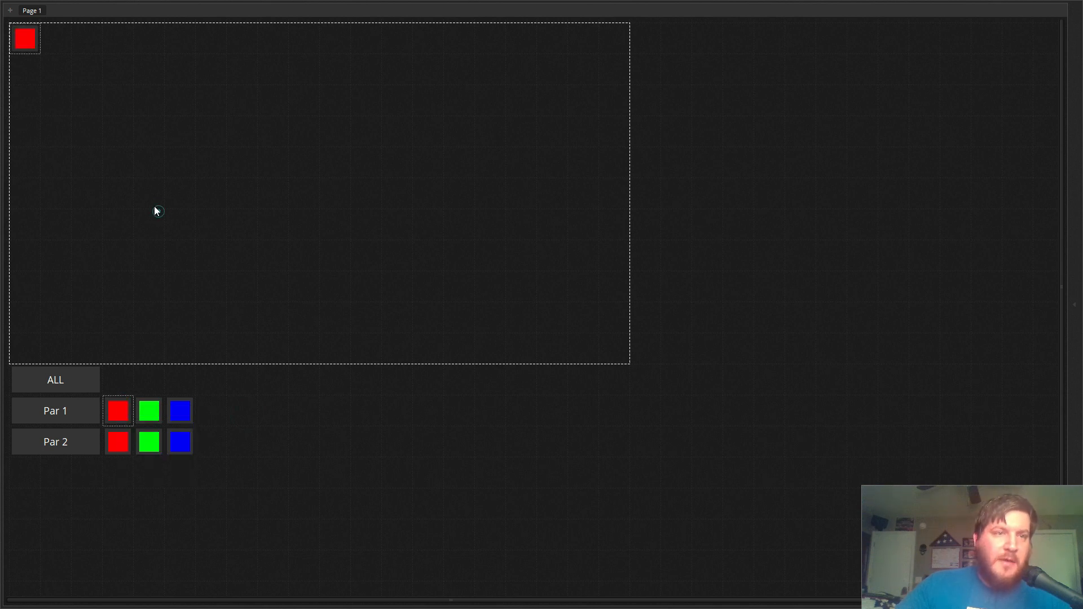
{"action": "left_click_drag", "start_coordinate": [28, 31], "coordinate": [269, 226]}
Add a new button to the page, set its width to 1 and center its text.
{"action": "right_click", "coordinate": [357, 224]}
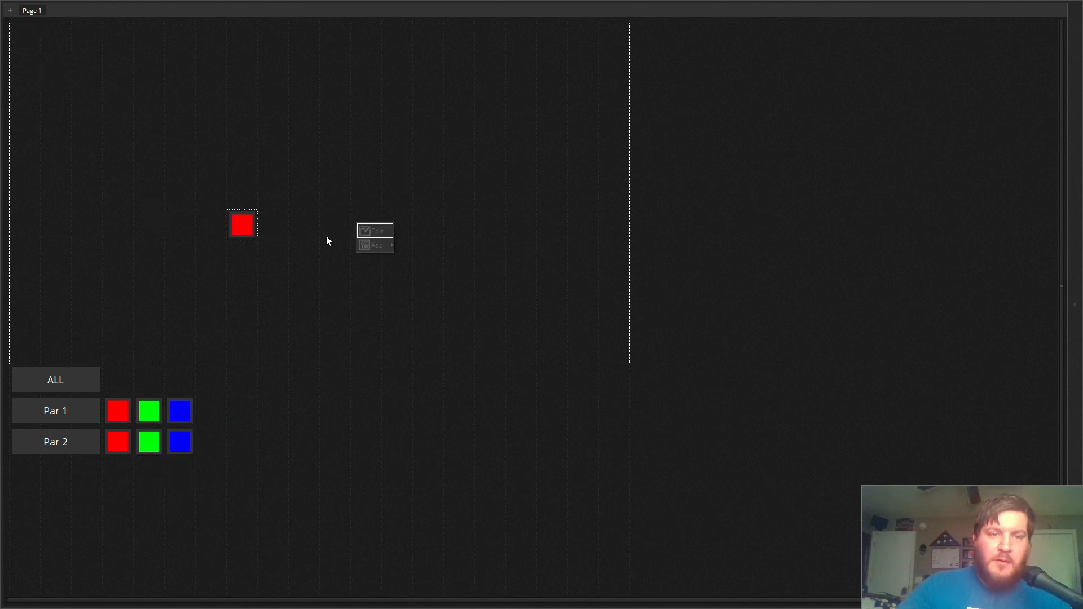
{"action": "mouse_move", "coordinate": [374, 246]}
{"action": "left_click", "coordinate": [406, 245]}
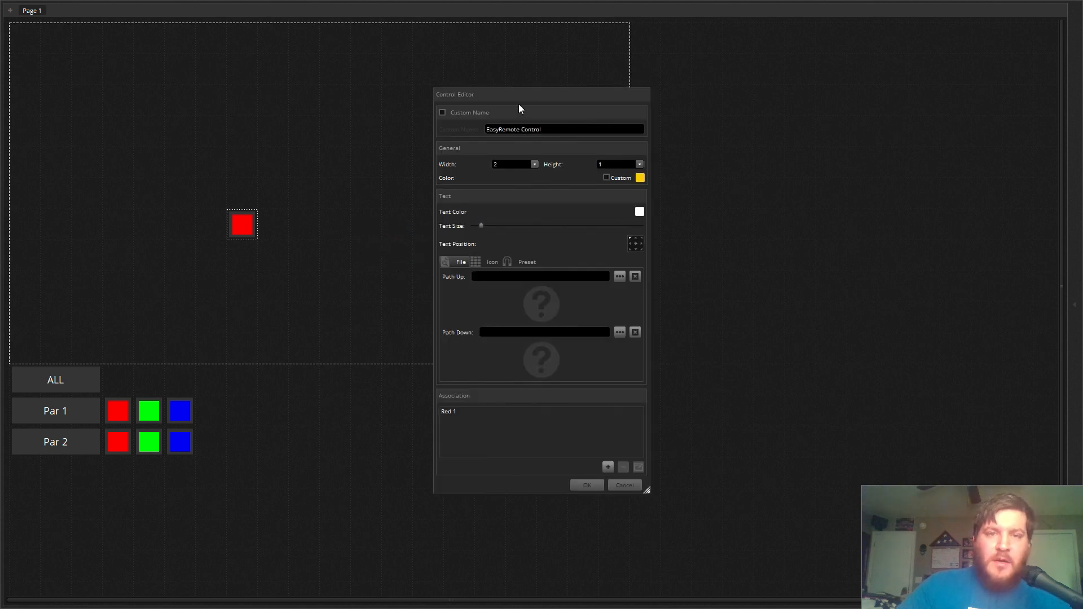
{"action": "left_click", "coordinate": [525, 164]}
{"action": "left_click", "coordinate": [508, 172]}
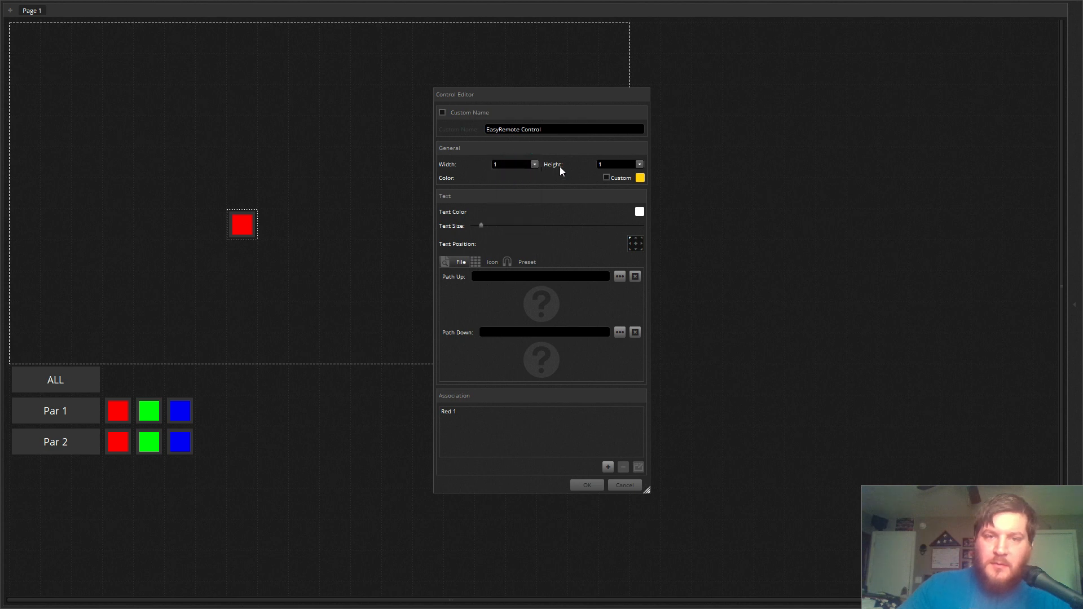
{"action": "left_click", "coordinate": [635, 244]}
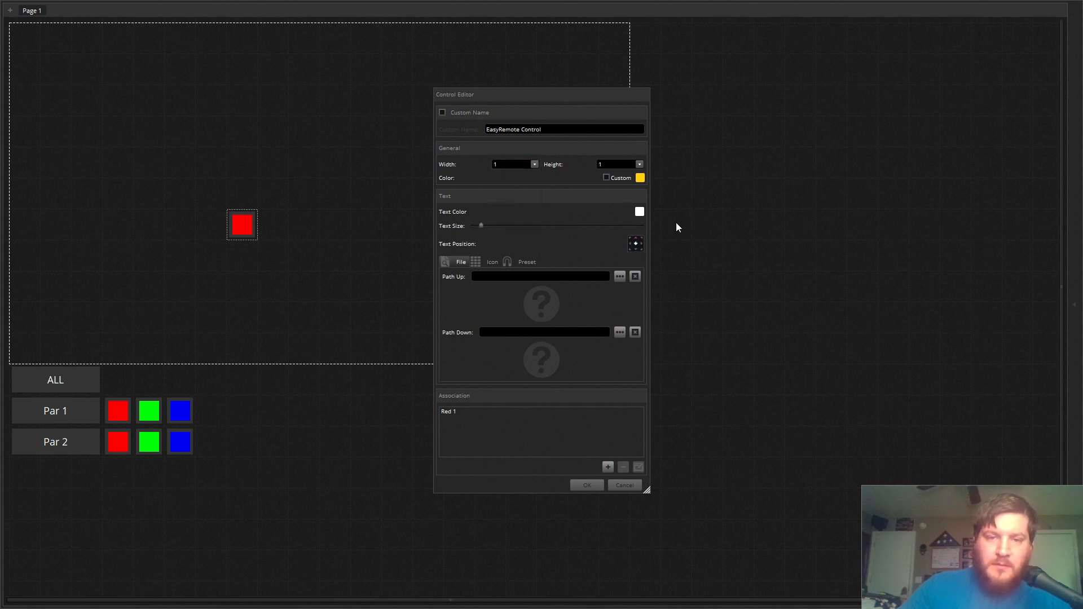
Load Red On from the Colos folder as the new button's Path Up image.
{"action": "left_click", "coordinate": [619, 277]}
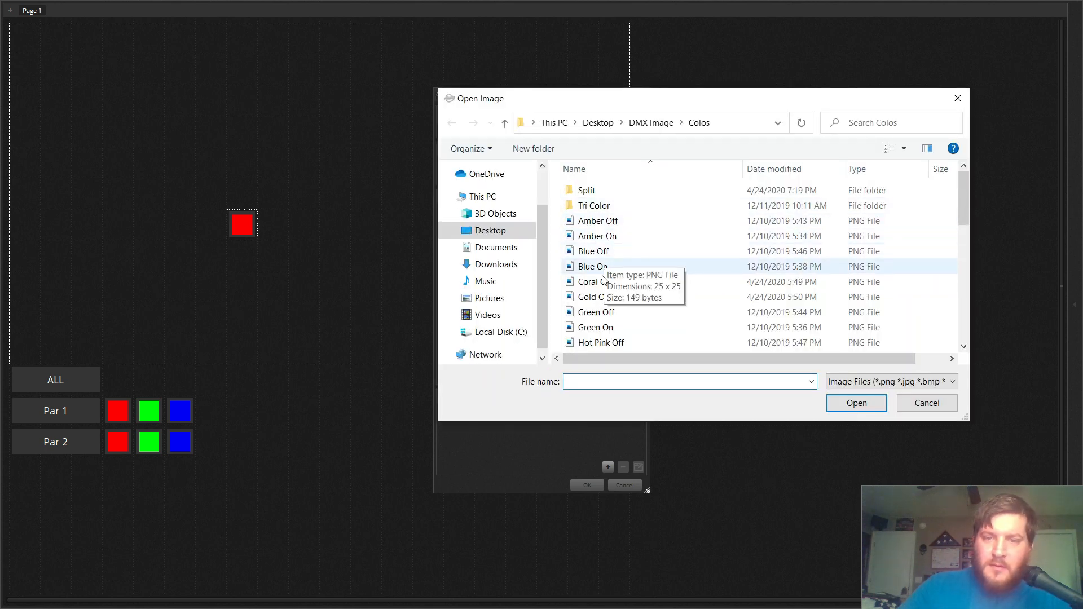
{"action": "scroll", "coordinate": [596, 306], "scroll_direction": "down", "scroll_amount": 1}
{"action": "scroll", "coordinate": [597, 297], "scroll_direction": "down", "scroll_amount": 2}
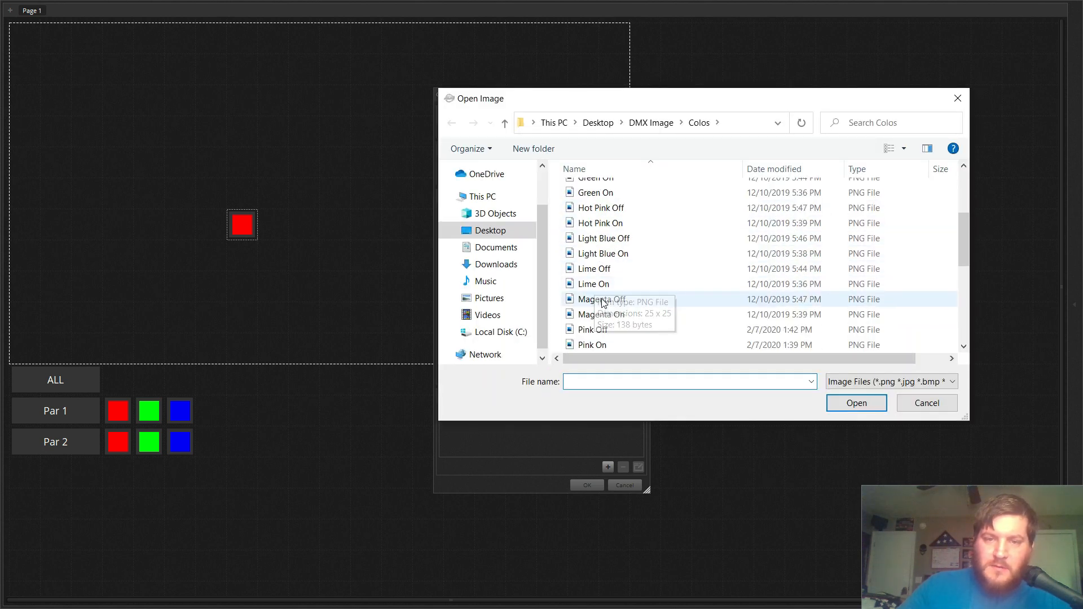
{"action": "scroll", "coordinate": [607, 302], "scroll_direction": "down", "scroll_amount": 1}
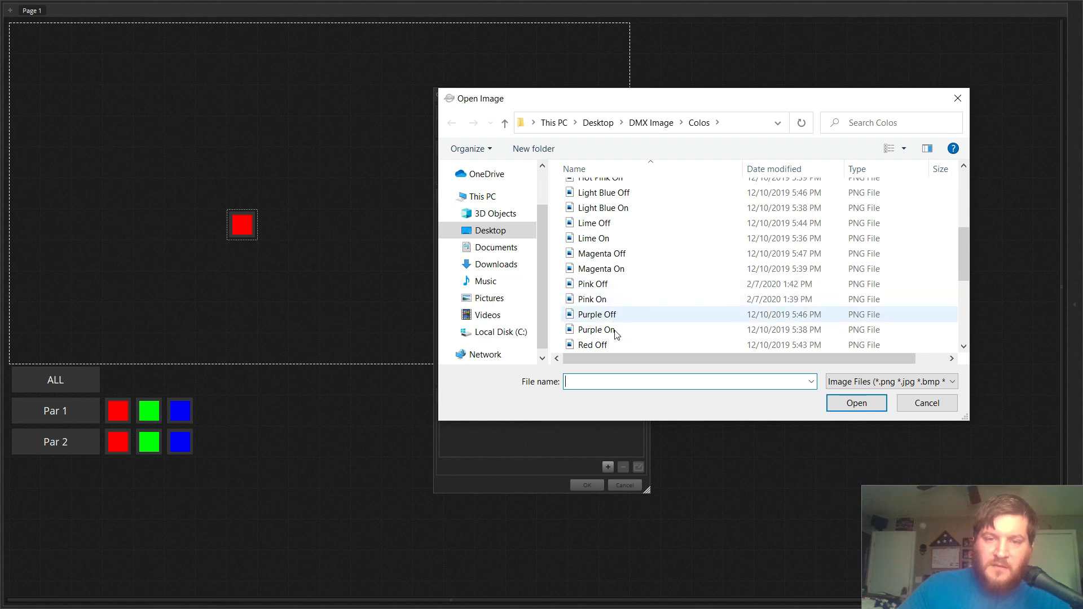
{"action": "scroll", "coordinate": [615, 337], "scroll_direction": "down", "scroll_amount": 1}
{"action": "left_click", "coordinate": [607, 314]}
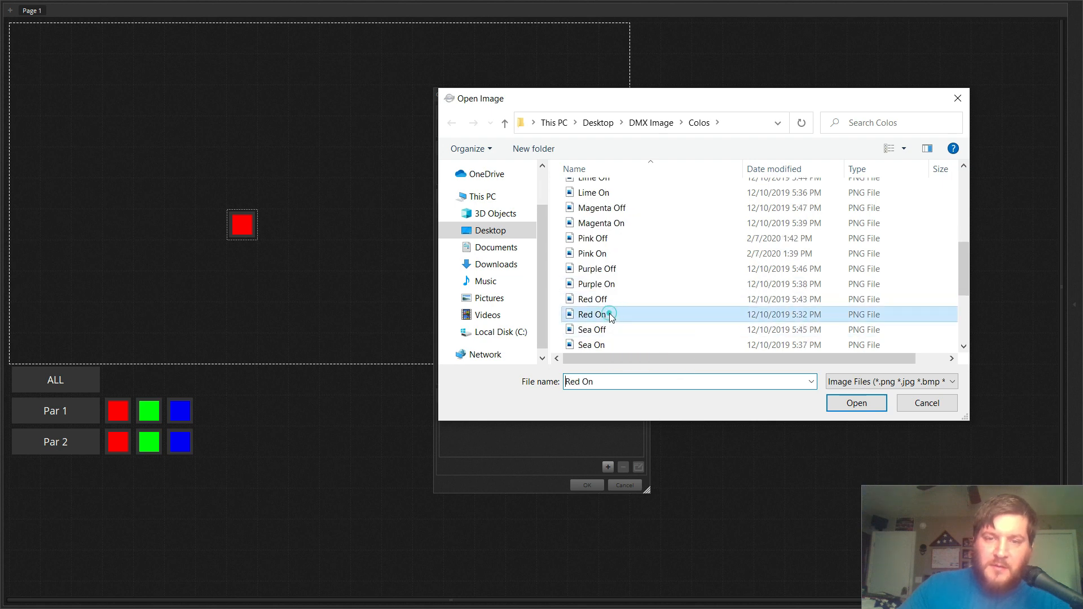
{"action": "left_click", "coordinate": [856, 403]}
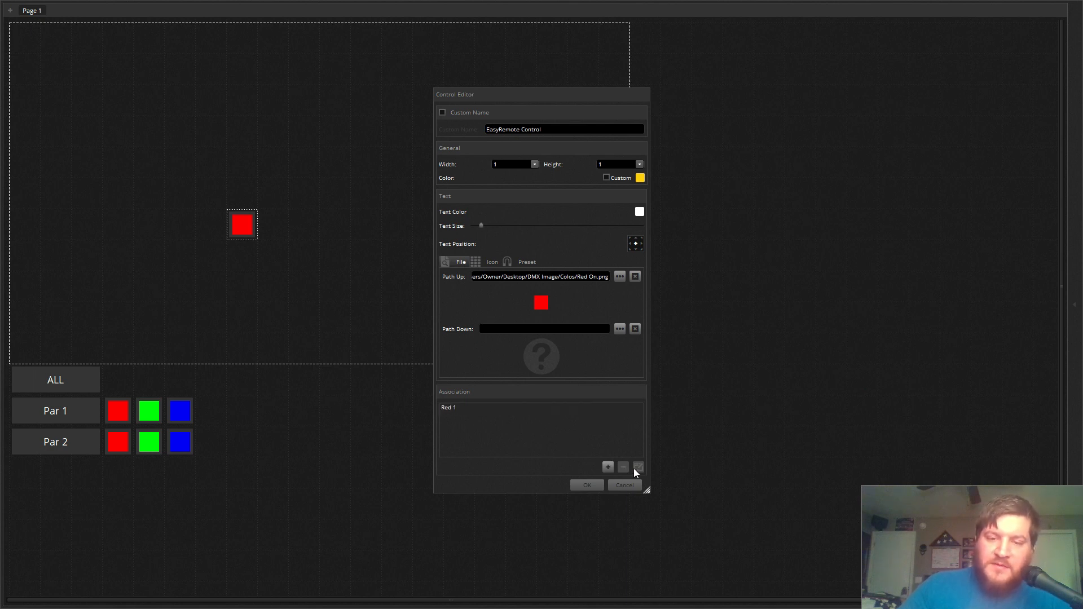
Set the new button's Red 1 association to Play Stop and add Par 2's Red 2 scene with the Play Stop action.
{"action": "left_click", "coordinate": [564, 411]}
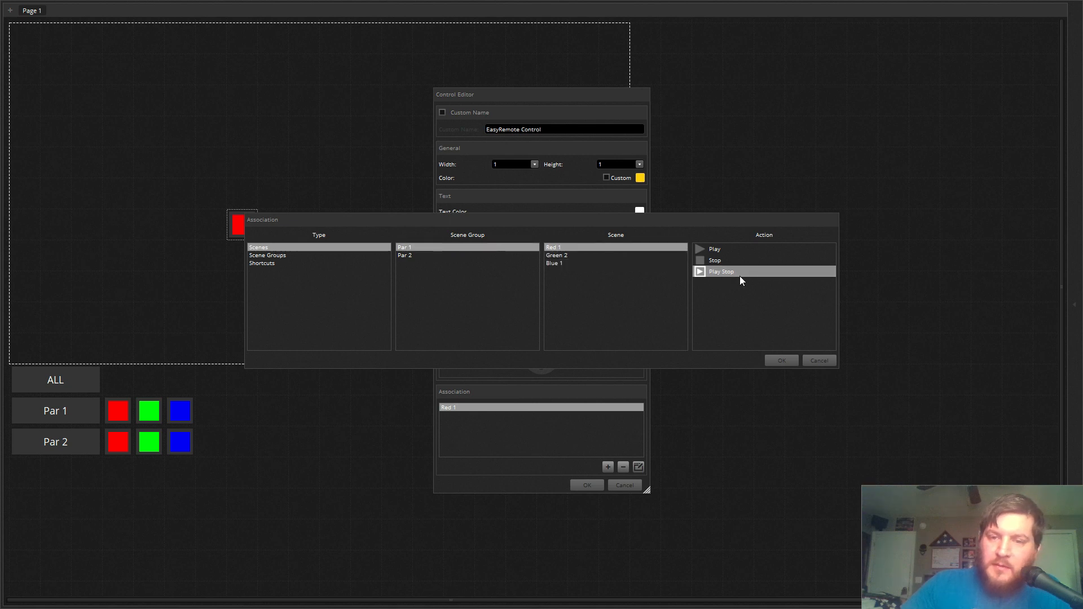
{"action": "left_click", "coordinate": [771, 360]}
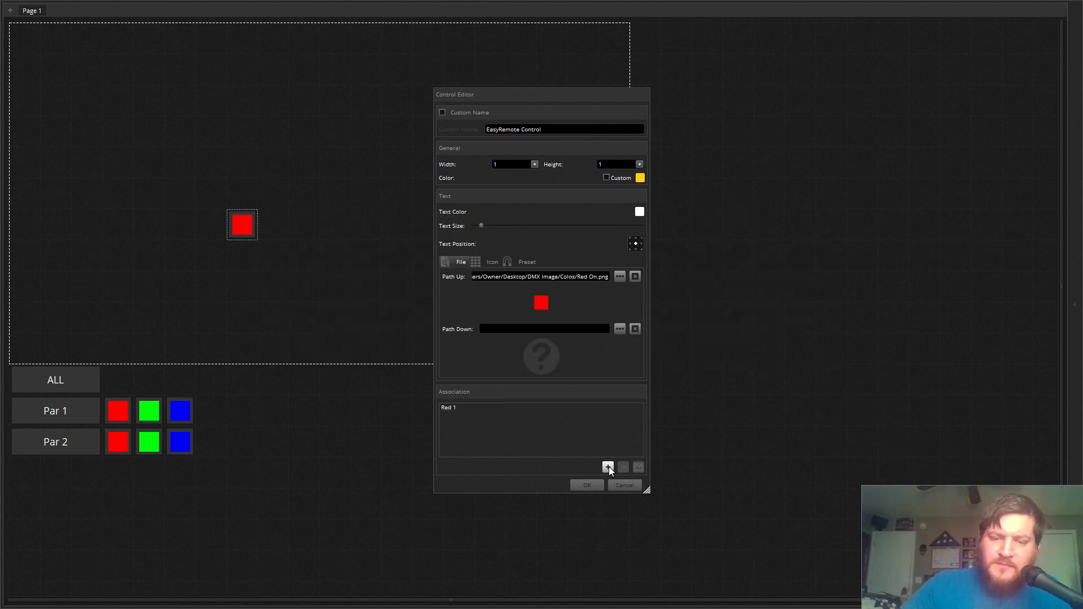
{"action": "left_click", "coordinate": [609, 466]}
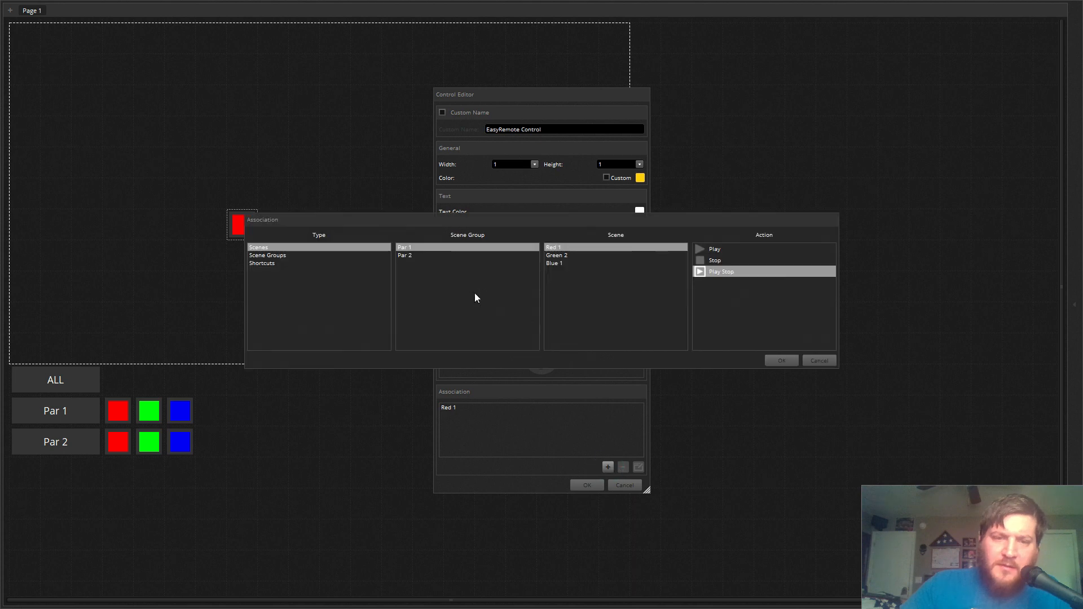
{"action": "left_click", "coordinate": [410, 255]}
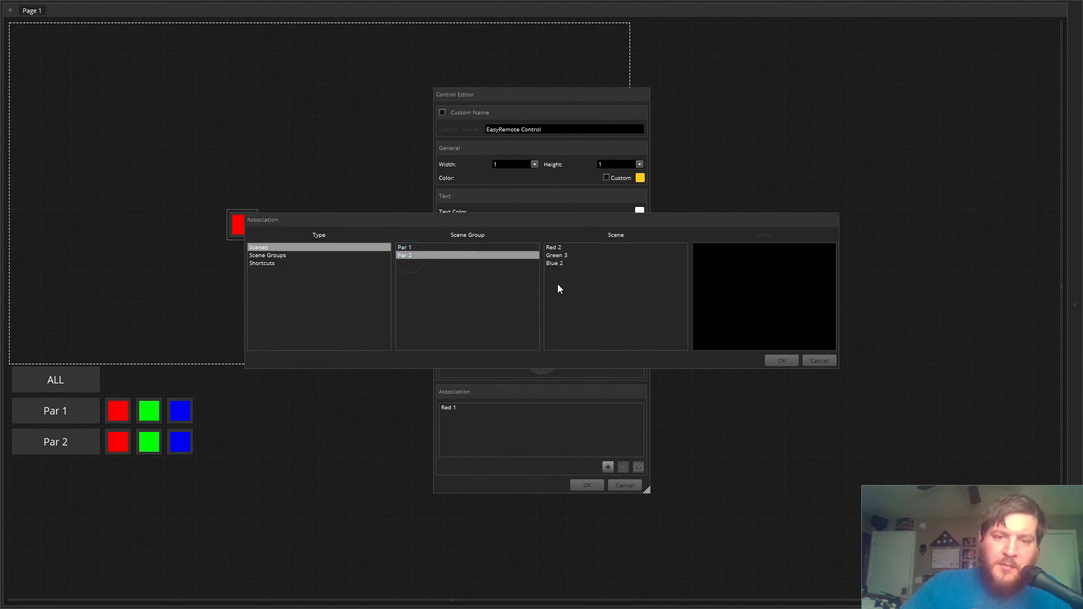
{"action": "left_click", "coordinate": [553, 248]}
{"action": "left_click", "coordinate": [717, 270]}
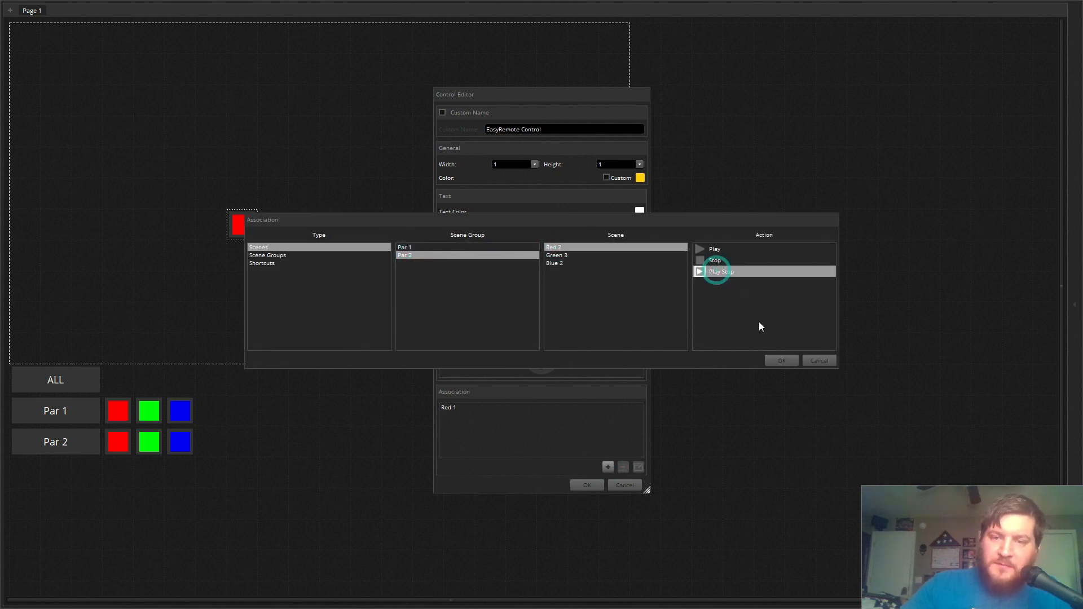
{"action": "left_click", "coordinate": [781, 360]}
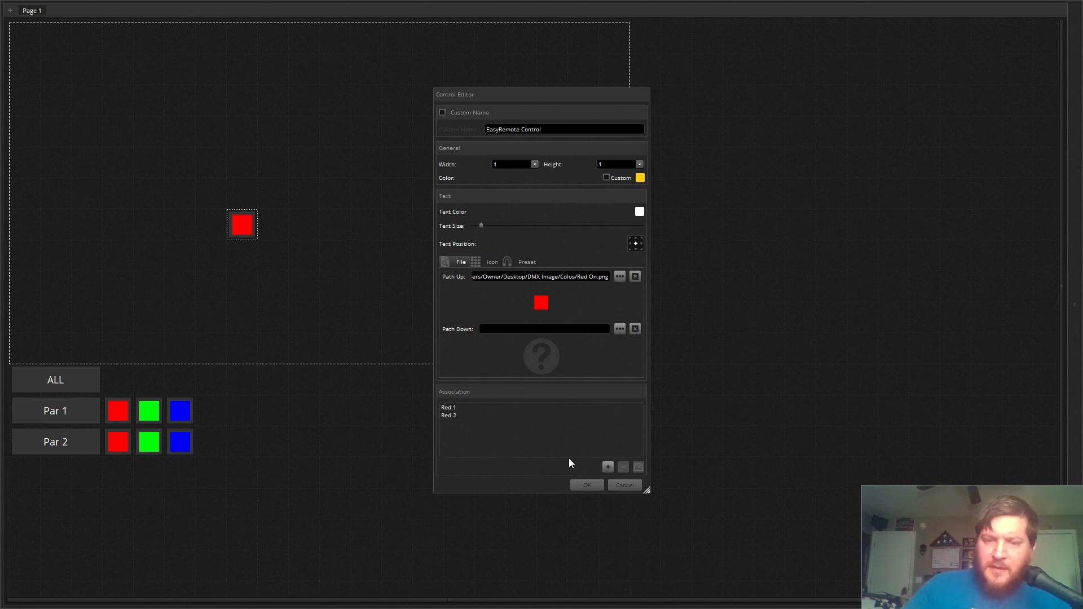
Apply the new red button's settings and place it beside the ALL label, above the Par 1 red button.
{"action": "left_click", "coordinate": [586, 486]}
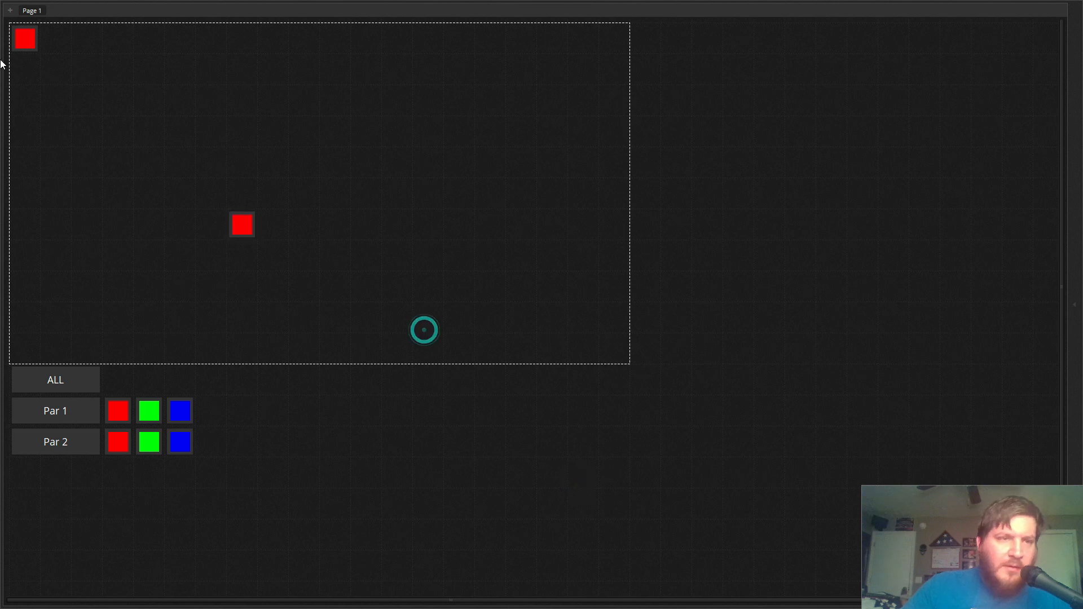
{"action": "left_click_drag", "start_coordinate": [27, 31], "coordinate": [130, 384]}
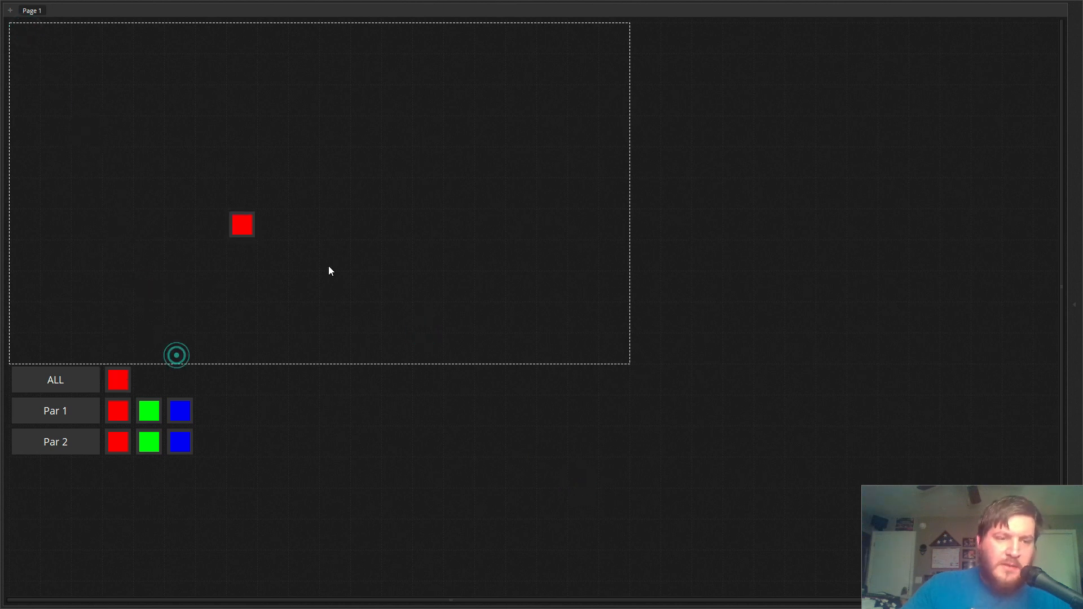
Load Green On from the Colos folder as the Path Up image of the duplicated red button.
{"action": "double_click", "coordinate": [238, 219]}
{"action": "left_click", "coordinate": [620, 277]}
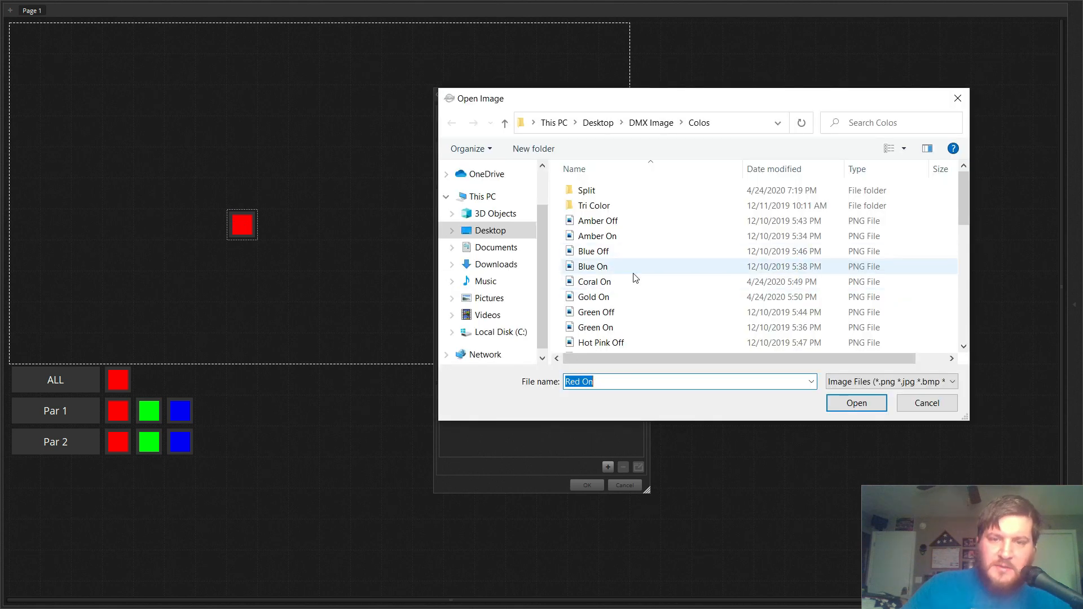
{"action": "left_click", "coordinate": [615, 327]}
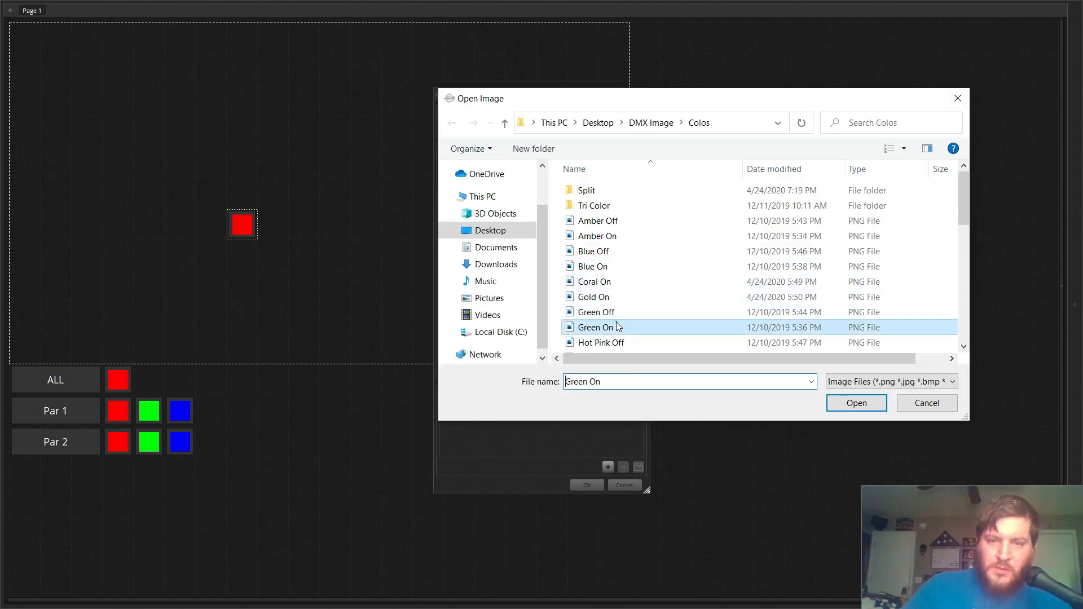
{"action": "left_click", "coordinate": [856, 401]}
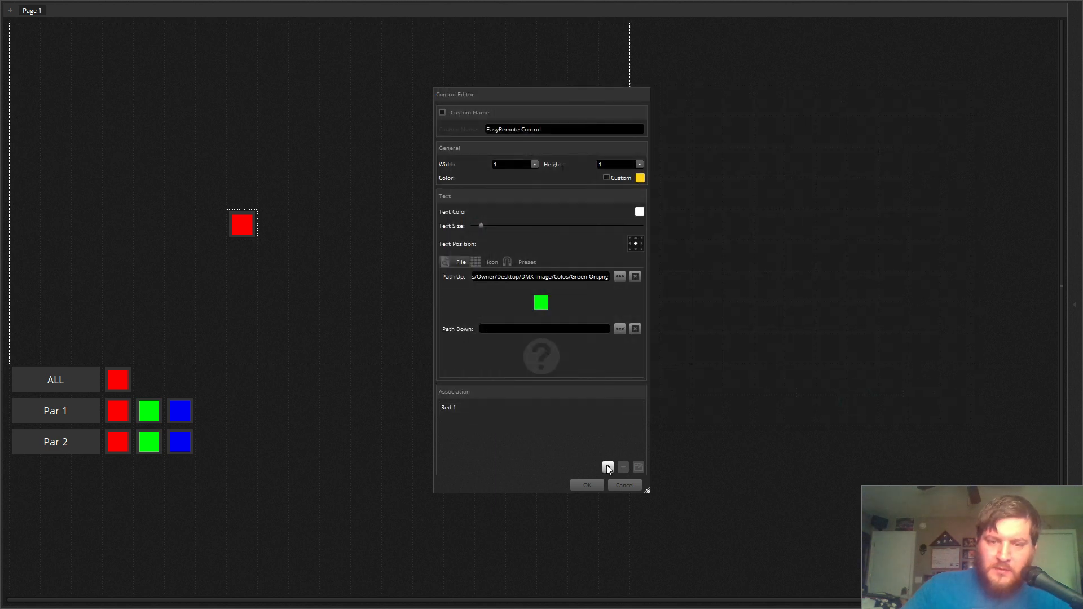
Change the button's Red 1 association to Green 2 with Play Stop and add Par 2's Green 3 scene with Play Stop.
{"action": "left_click", "coordinate": [559, 407]}
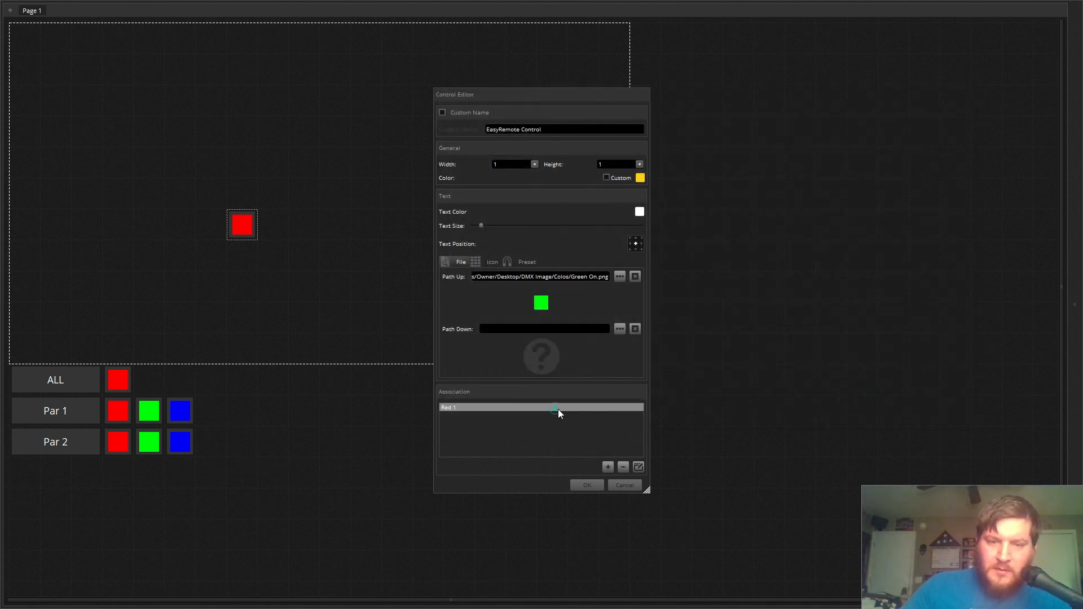
{"action": "left_click", "coordinate": [639, 469]}
{"action": "left_click", "coordinate": [575, 256]}
{"action": "left_click", "coordinate": [737, 272]}
{"action": "left_click", "coordinate": [782, 361]}
{"action": "left_click", "coordinate": [609, 467]}
{"action": "left_click", "coordinate": [404, 255]}
{"action": "left_click", "coordinate": [553, 255]}
{"action": "left_click", "coordinate": [711, 272]}
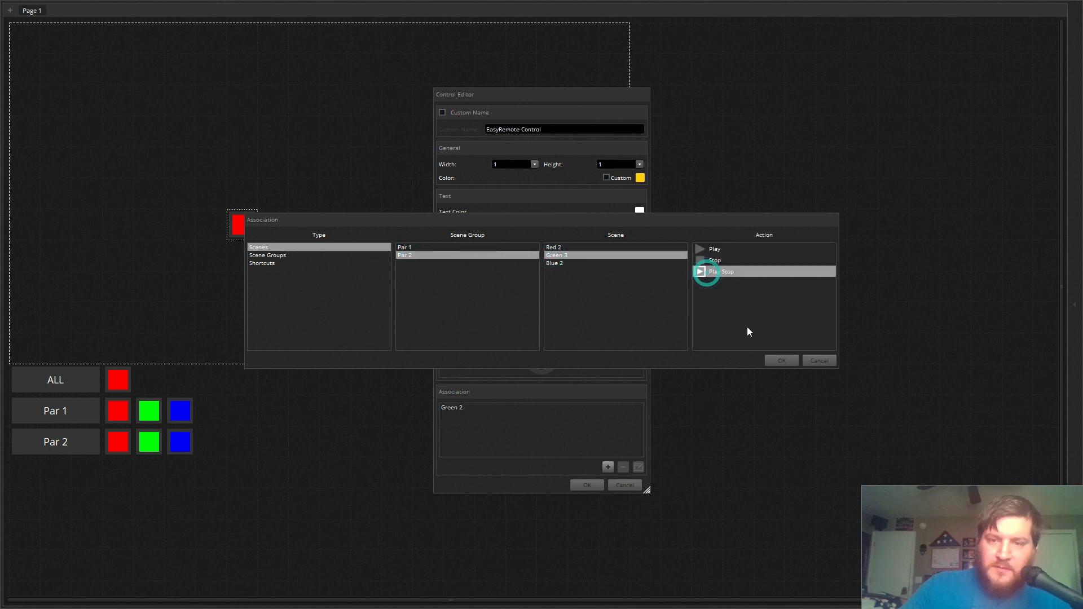
{"action": "left_click", "coordinate": [782, 361]}
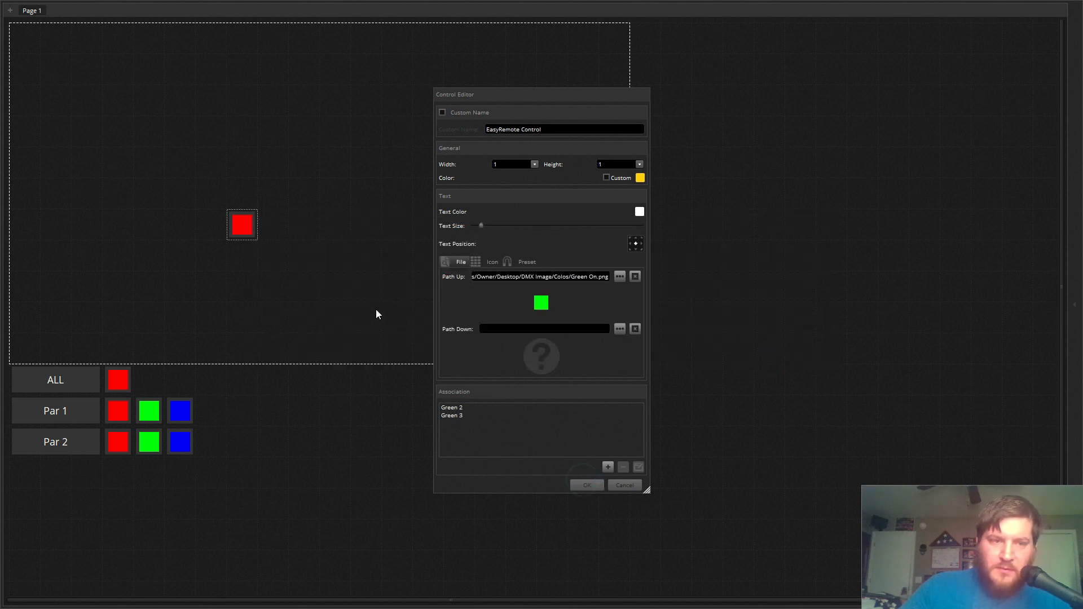
Apply the green button's settings and place it in the ALL row, directly above the Par 1 green button.
{"action": "left_click", "coordinate": [585, 485]}
{"action": "left_click_drag", "start_coordinate": [241, 239], "coordinate": [157, 387]}
{"action": "right_click", "coordinate": [157, 387]}
{"action": "left_click", "coordinate": [197, 338]}
Duplicate the Par 1 blue button and place the copy in the ALL row, beside the green button.
{"action": "right_click", "coordinate": [184, 412]}
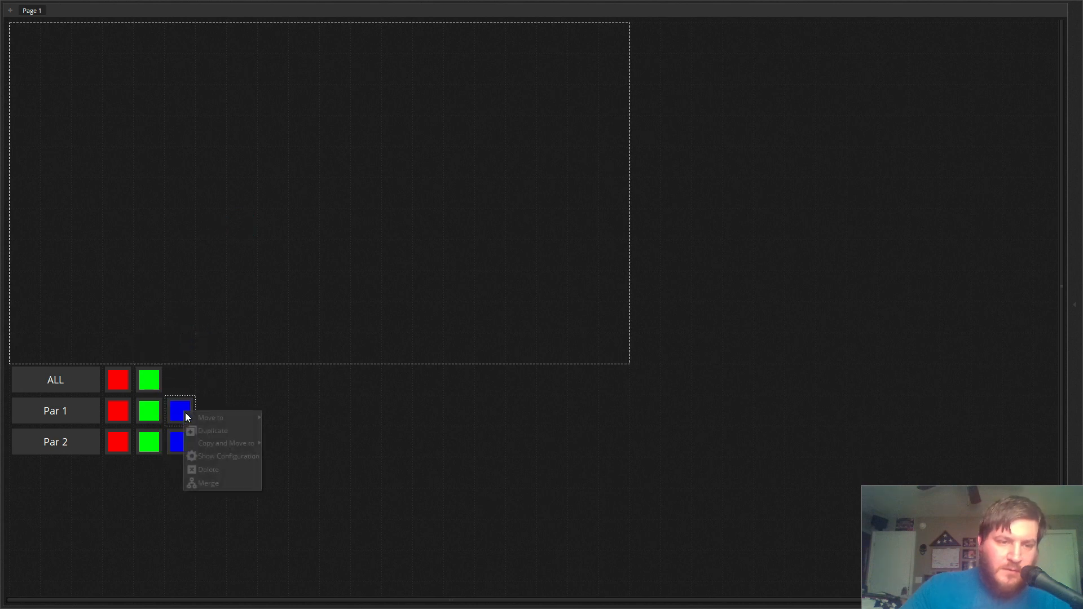
{"action": "left_click", "coordinate": [212, 423]}
{"action": "left_click_drag", "start_coordinate": [28, 49], "coordinate": [180, 384]}
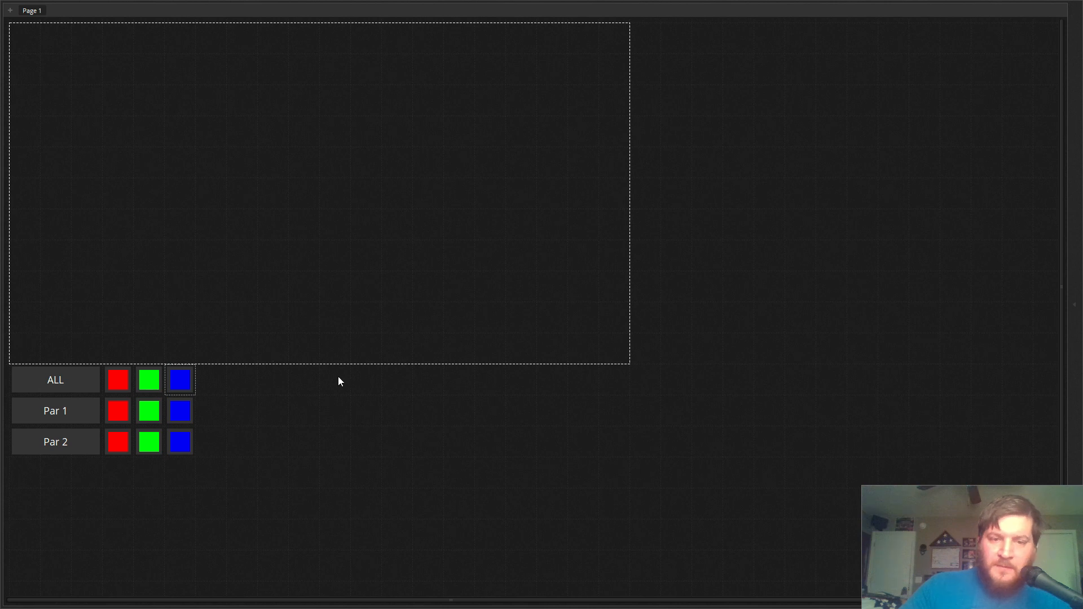
Add Par 2's Blue 2 scene with the Play Stop action to the ALL row's blue button and apply its settings.
{"action": "left_click", "coordinate": [460, 408]}
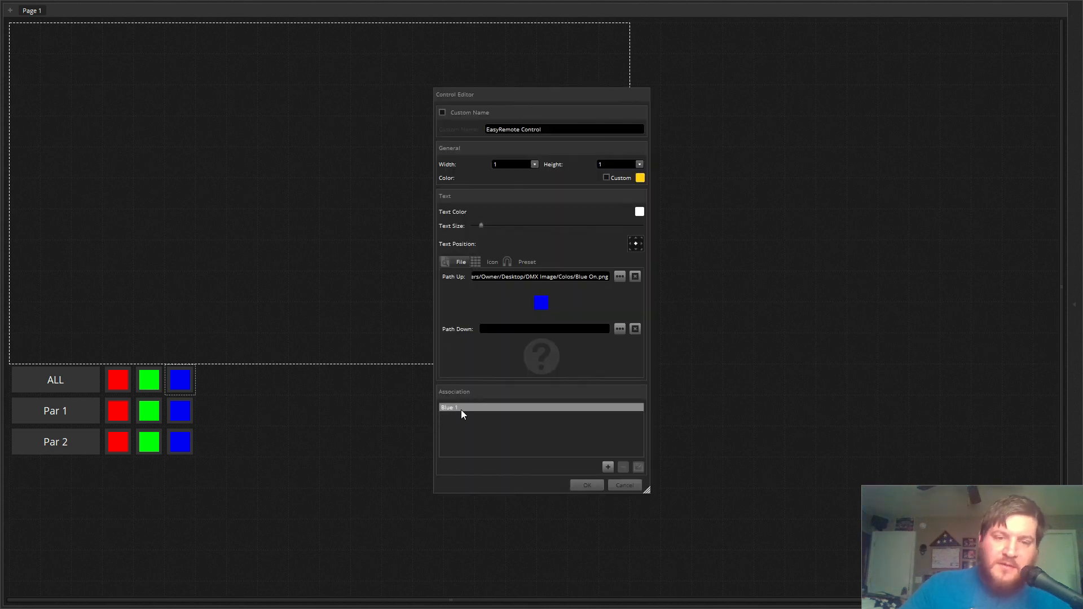
{"action": "left_click", "coordinate": [608, 468]}
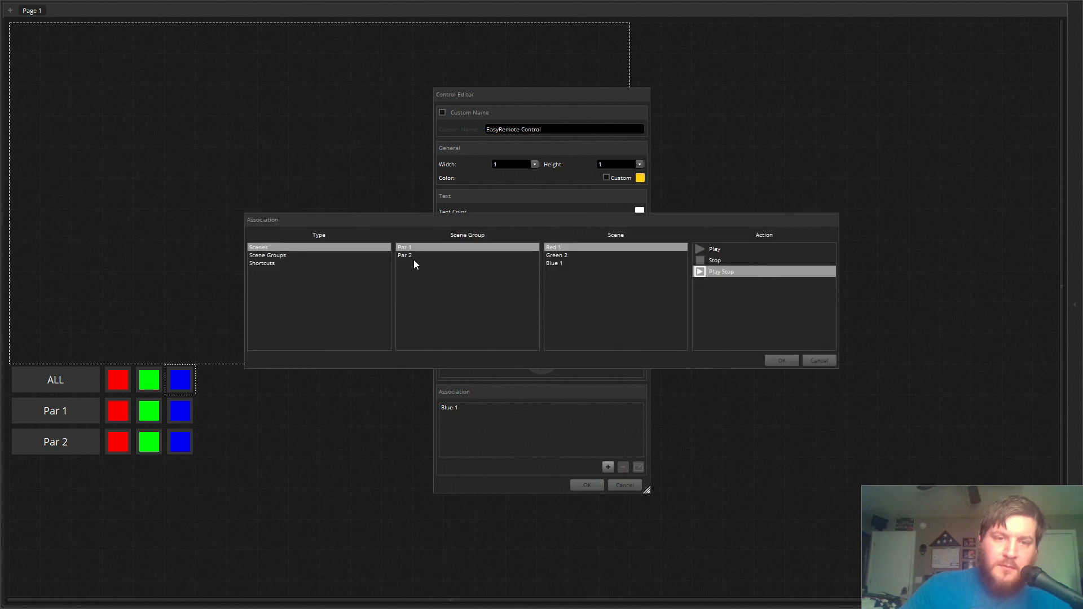
{"action": "left_click", "coordinate": [413, 255]}
{"action": "left_click", "coordinate": [570, 264]}
{"action": "left_click", "coordinate": [726, 272]}
{"action": "left_click", "coordinate": [777, 361]}
{"action": "left_click", "coordinate": [597, 484]}
{"action": "left_click", "coordinate": [317, 256]}
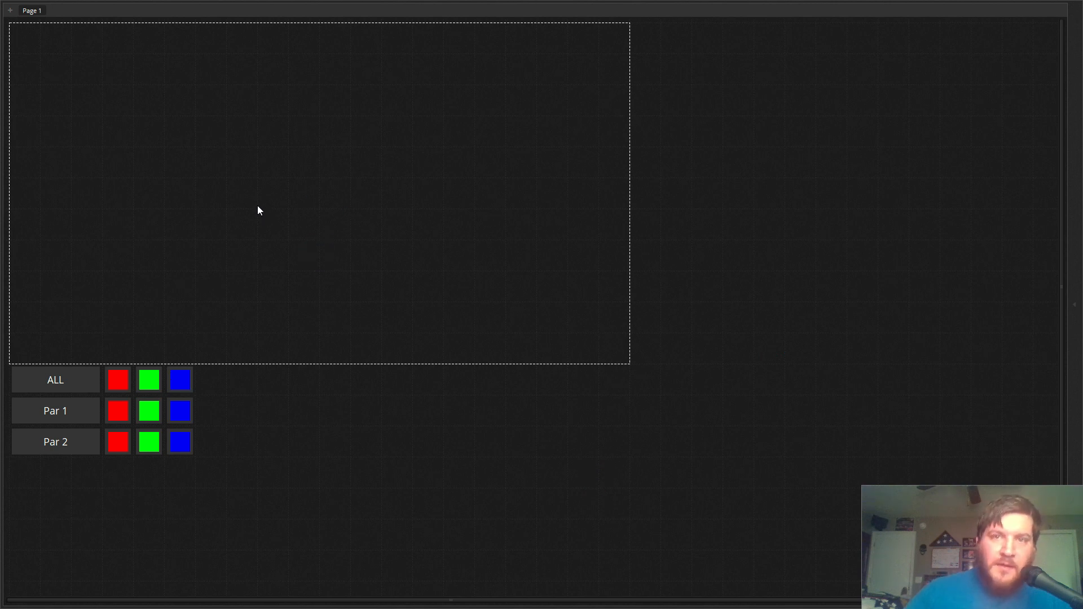
Move the whole block of labels and color buttons to the upper middle of the page outline and exit full-screen view.
{"action": "left_click_drag", "start_coordinate": [259, 361], "coordinate": [281, 130]}
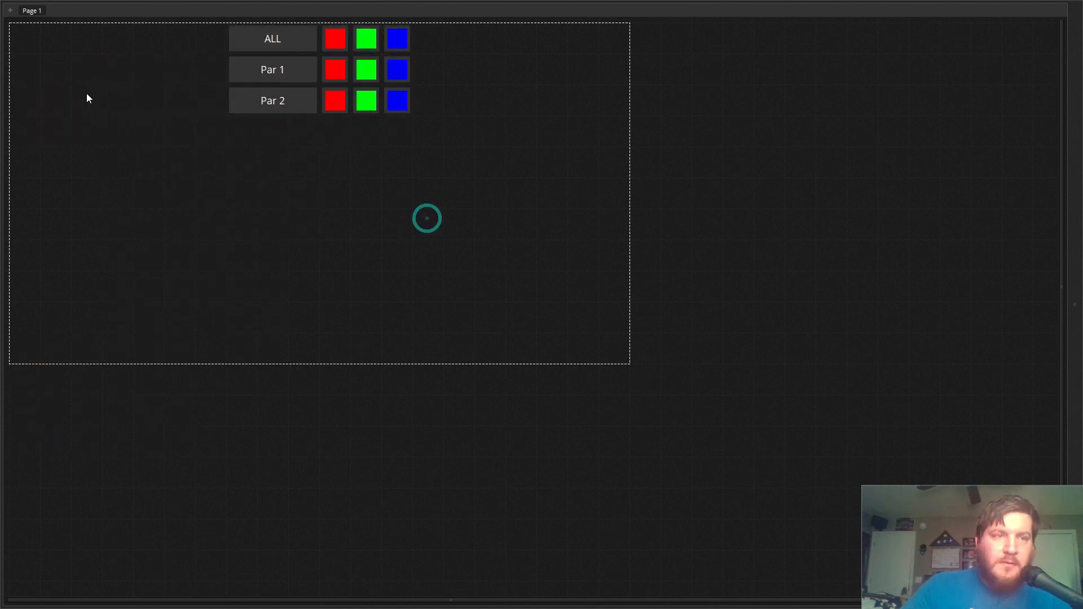
{"action": "key", "text": "Escape"}
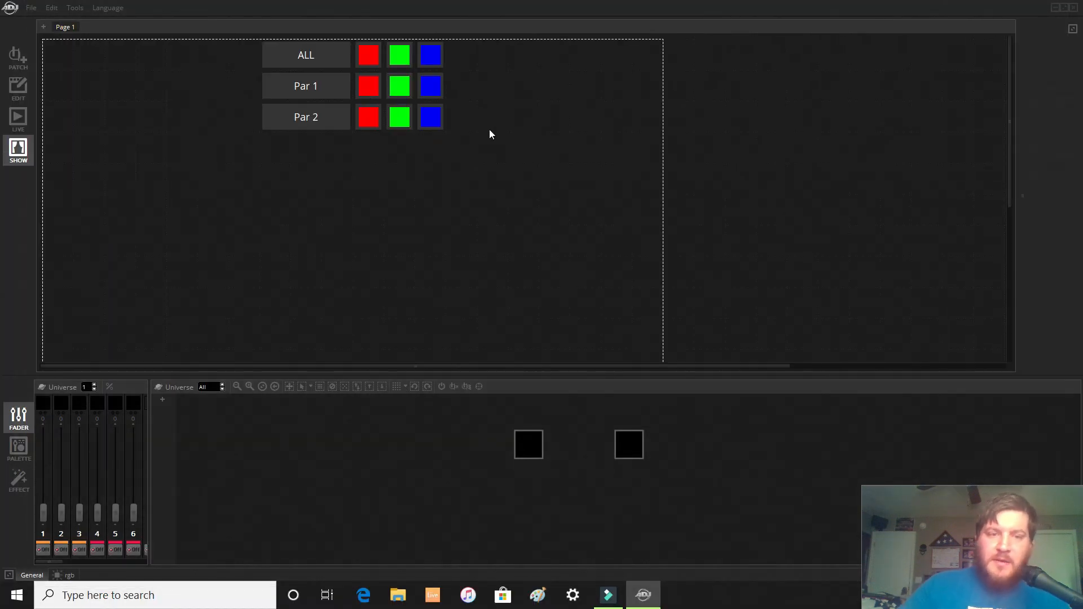
Turn off the page's edit mode so the buttons can be operated.
{"action": "right_click", "coordinate": [418, 239]}
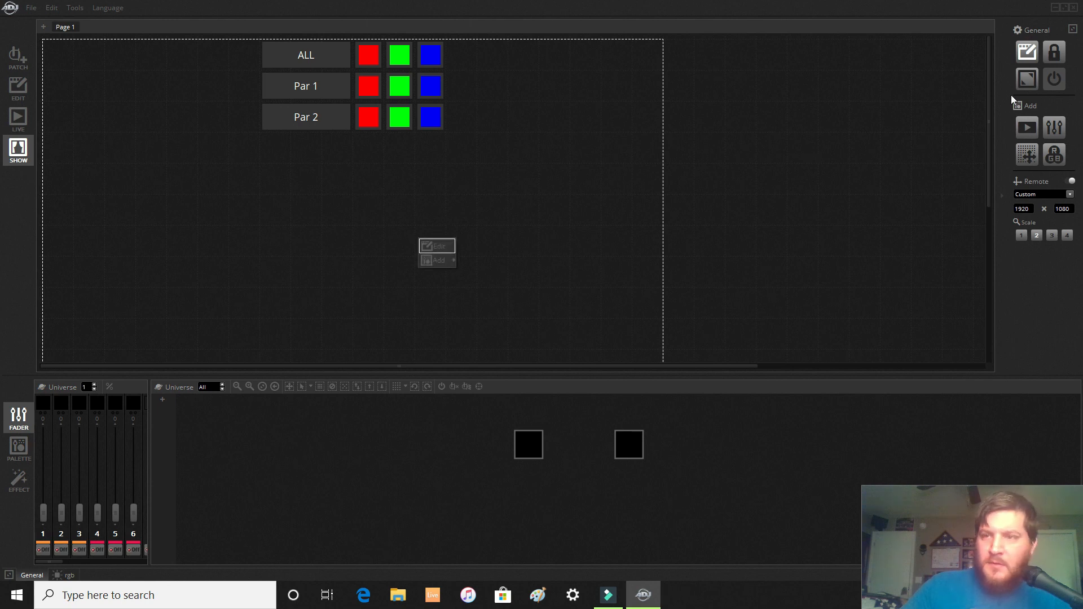
{"action": "left_click", "coordinate": [797, 100]}
{"action": "right_click", "coordinate": [688, 132]}
{"action": "left_click", "coordinate": [691, 126]}
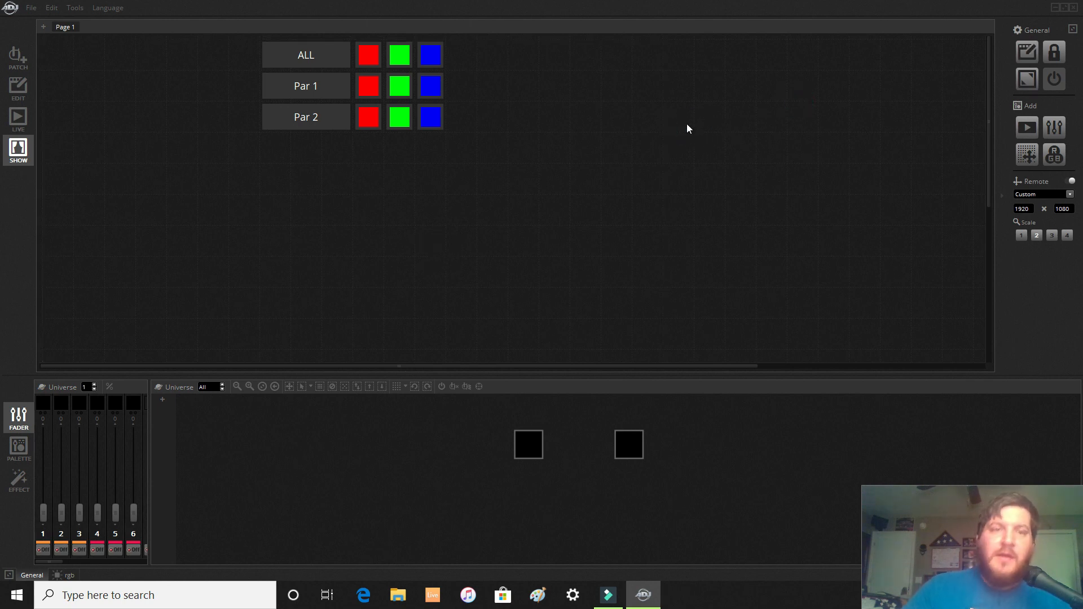
Test the red, green and blue buttons of the ALL row repeatedly and examine how both pars change color.
{"action": "left_click", "coordinate": [370, 53]}
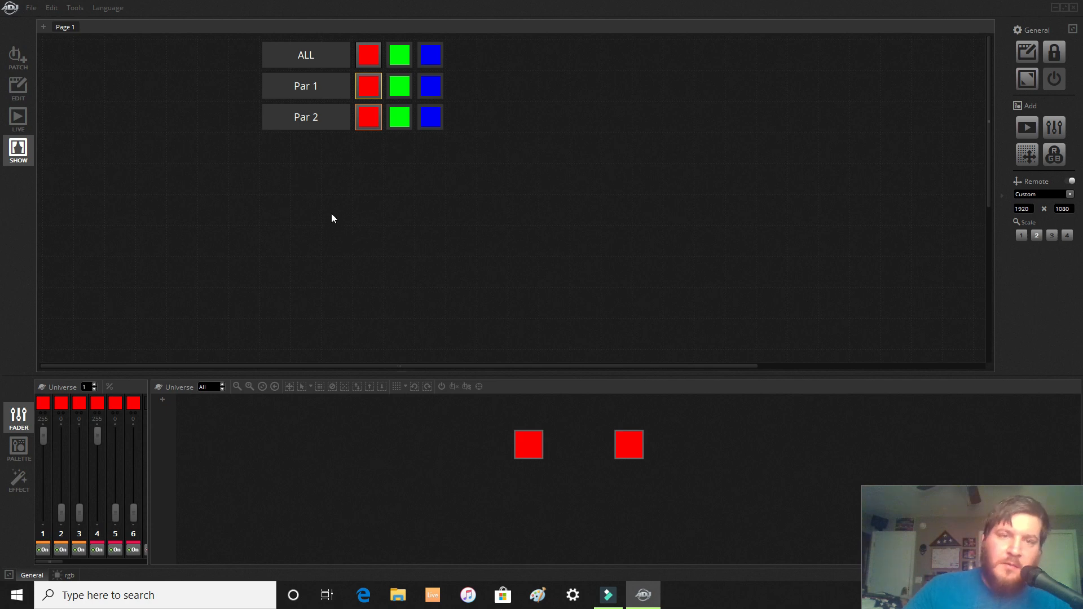
{"action": "left_click", "coordinate": [406, 56]}
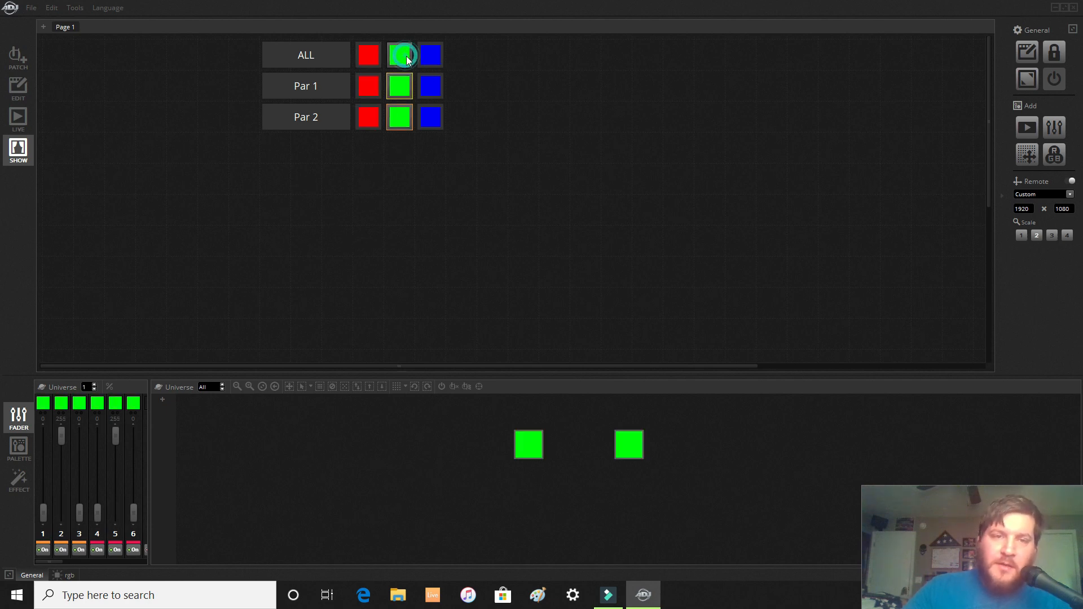
{"action": "left_click", "coordinate": [427, 58]}
{"action": "left_click", "coordinate": [372, 53]}
{"action": "left_click", "coordinate": [419, 54]}
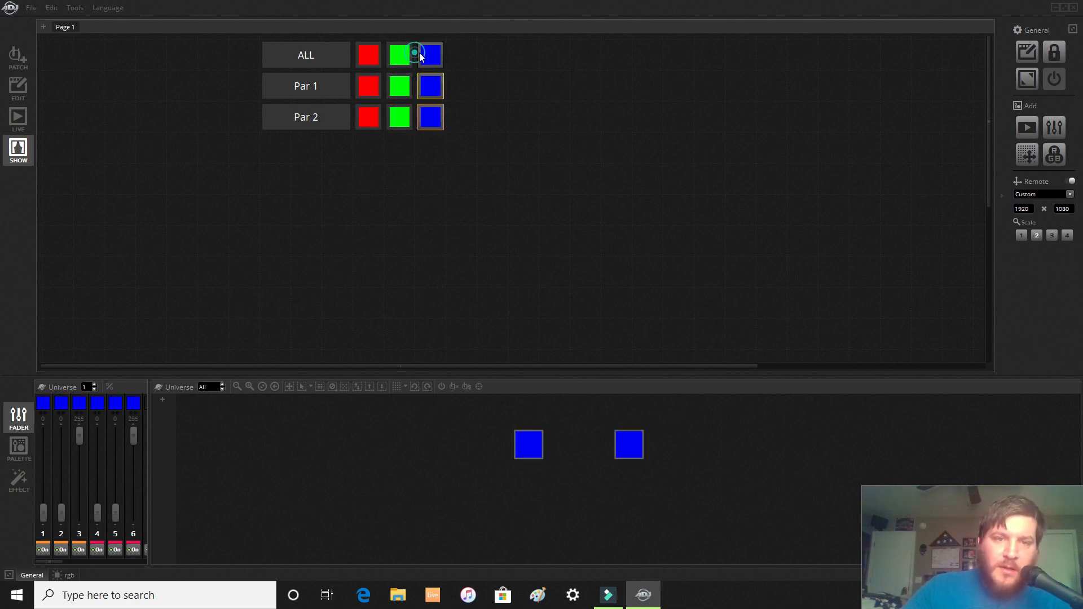
{"action": "left_click", "coordinate": [406, 49]}
{"action": "left_click", "coordinate": [371, 52]}
{"action": "left_click", "coordinate": [406, 57]}
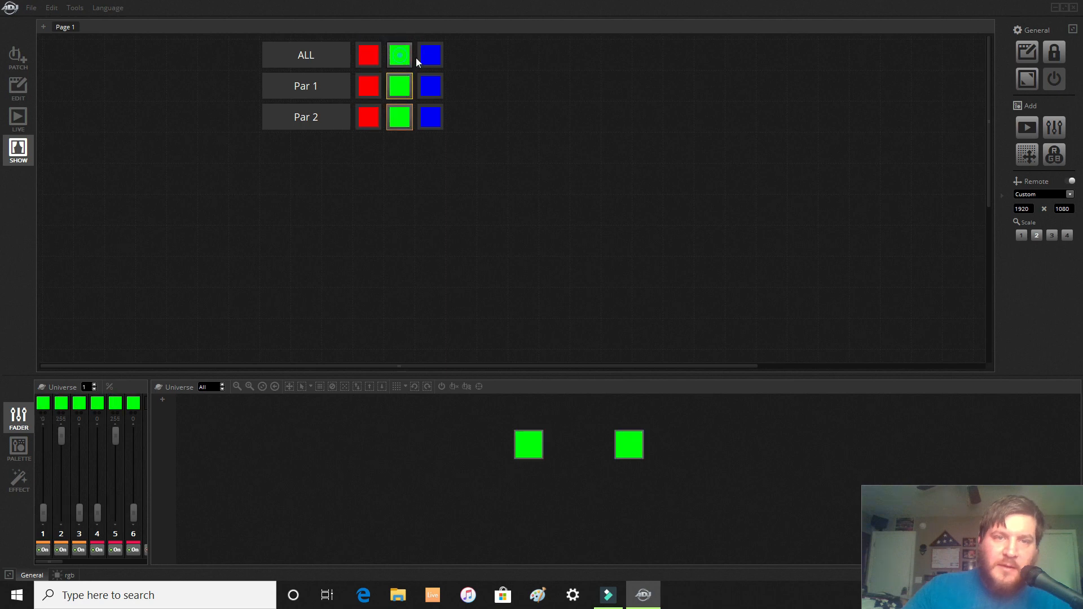
{"action": "left_click", "coordinate": [428, 58]}
{"action": "left_click", "coordinate": [404, 54]}
{"action": "left_click", "coordinate": [367, 53]}
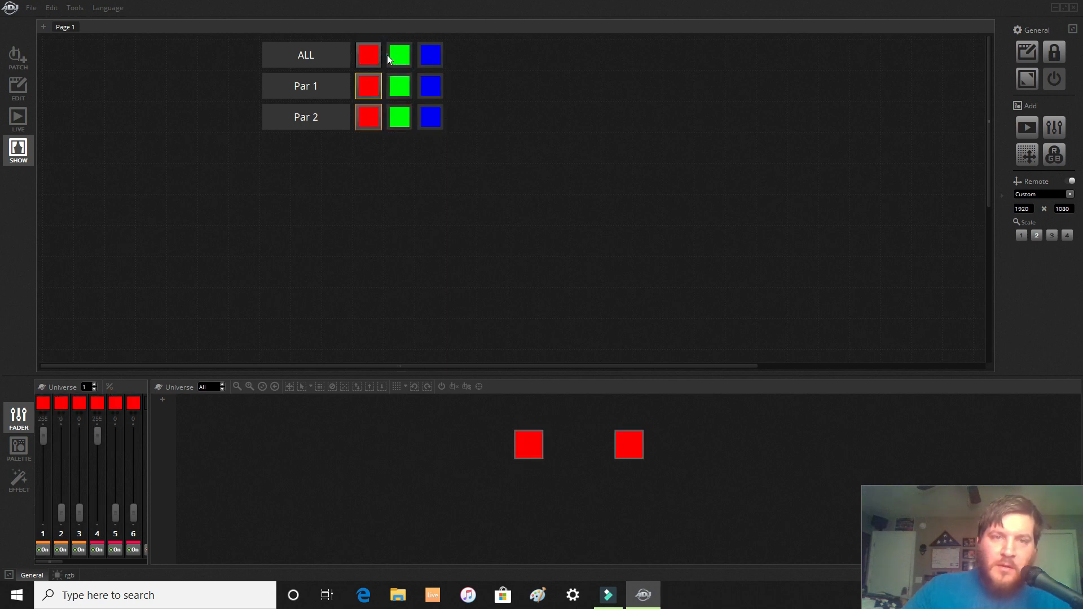
{"action": "left_click", "coordinate": [395, 55]}
{"action": "left_click", "coordinate": [429, 58]}
{"action": "left_click", "coordinate": [401, 53]}
{"action": "left_click", "coordinate": [378, 53]}
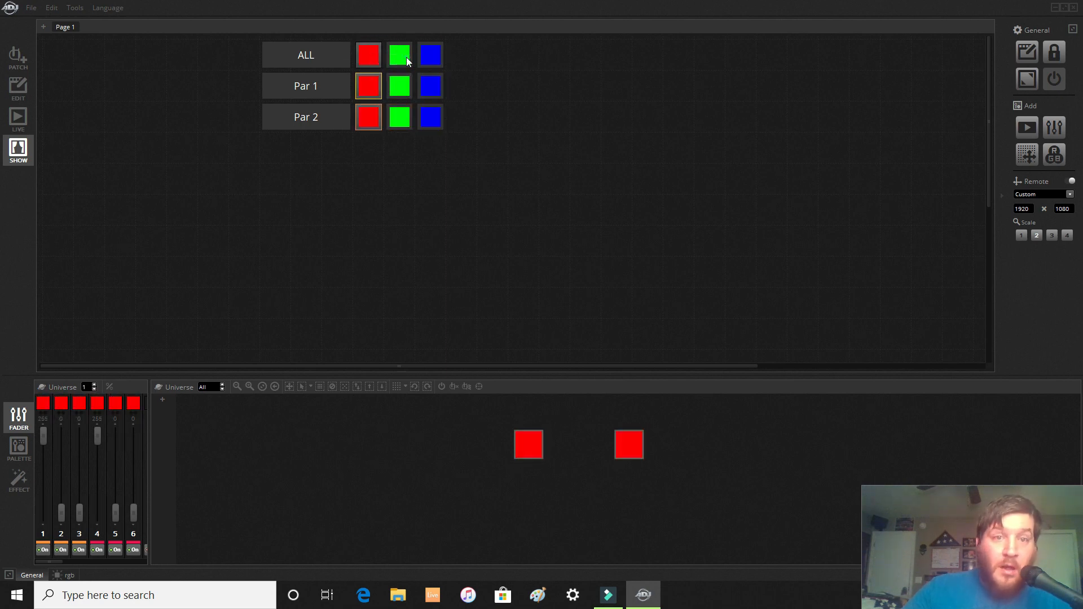
{"action": "left_click", "coordinate": [407, 57]}
{"action": "left_click", "coordinate": [429, 56]}
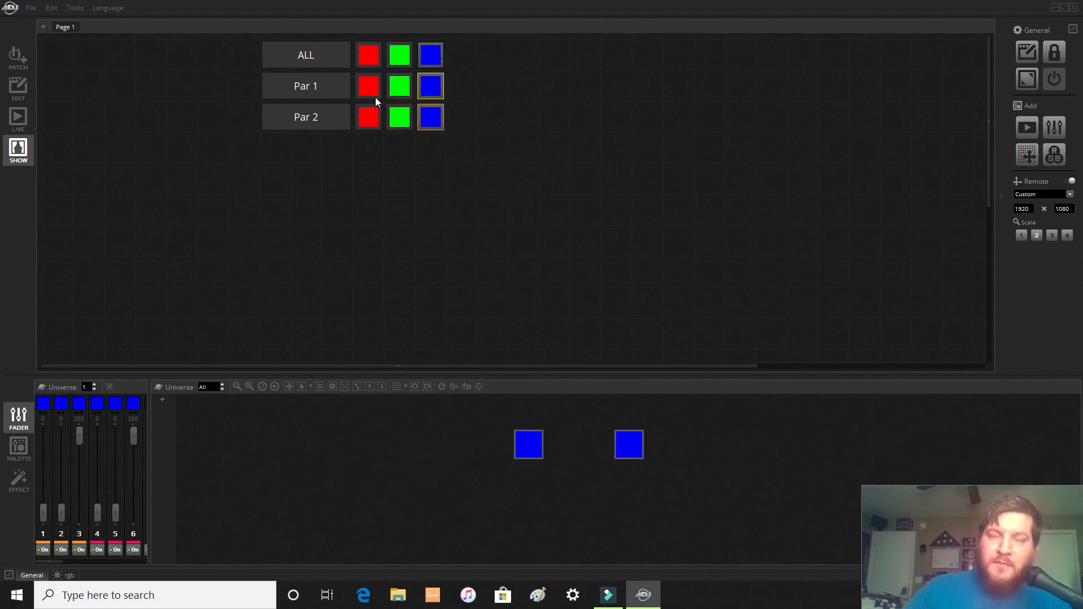
{"action": "left_click", "coordinate": [367, 55]}
{"action": "left_click", "coordinate": [400, 54]}
{"action": "left_click", "coordinate": [429, 54]}
{"action": "left_click", "coordinate": [399, 54]}
{"action": "left_click", "coordinate": [370, 55]}
{"action": "left_click", "coordinate": [400, 54]}
{"action": "left_click", "coordinate": [430, 54]}
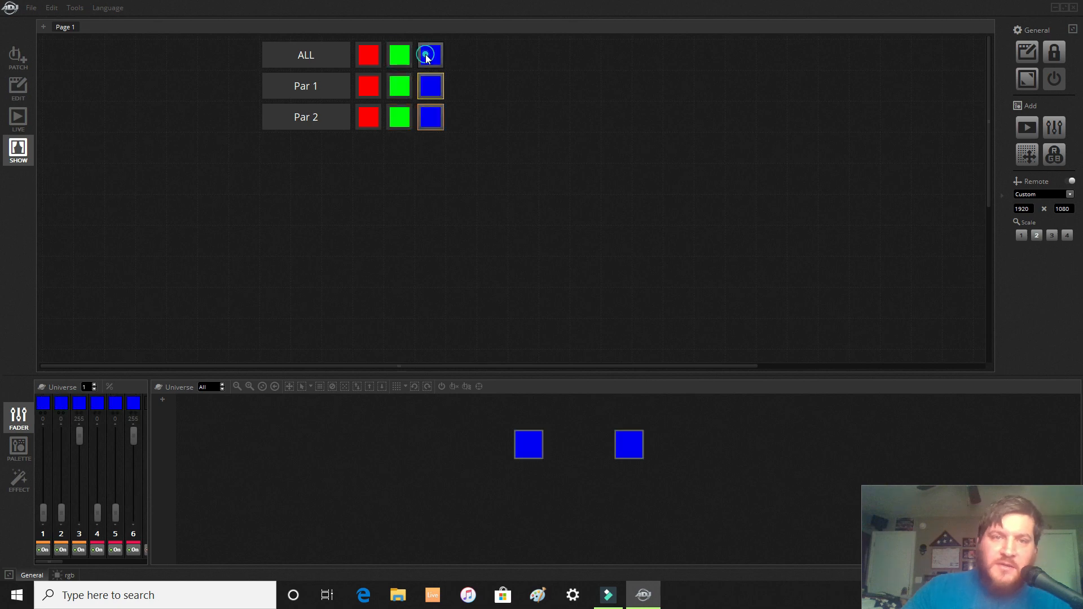
{"action": "left_click", "coordinate": [375, 53]}
{"action": "left_click", "coordinate": [430, 59]}
{"action": "left_click", "coordinate": [401, 53]}
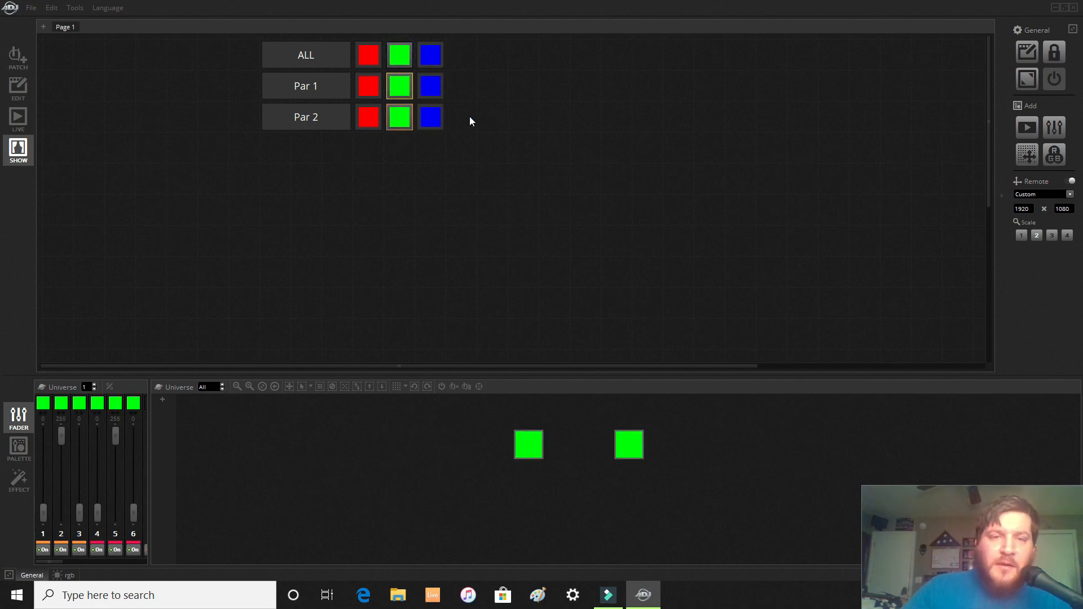
Test the individual Par 1 and Par 2 color buttons in different combinations and examine each par's response.
{"action": "left_click", "coordinate": [429, 118]}
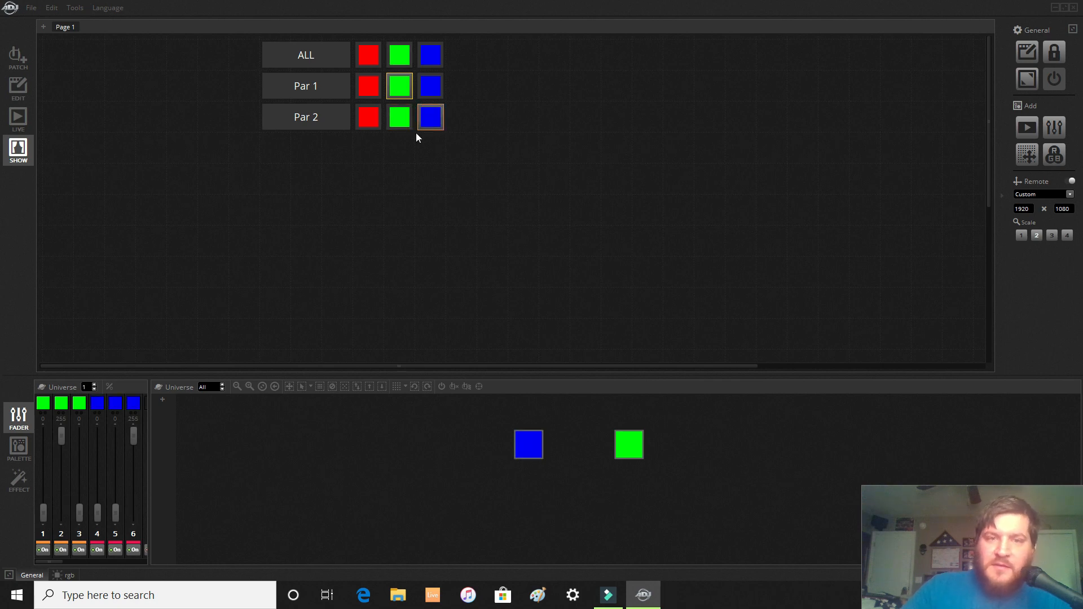
{"action": "left_click", "coordinate": [403, 116]}
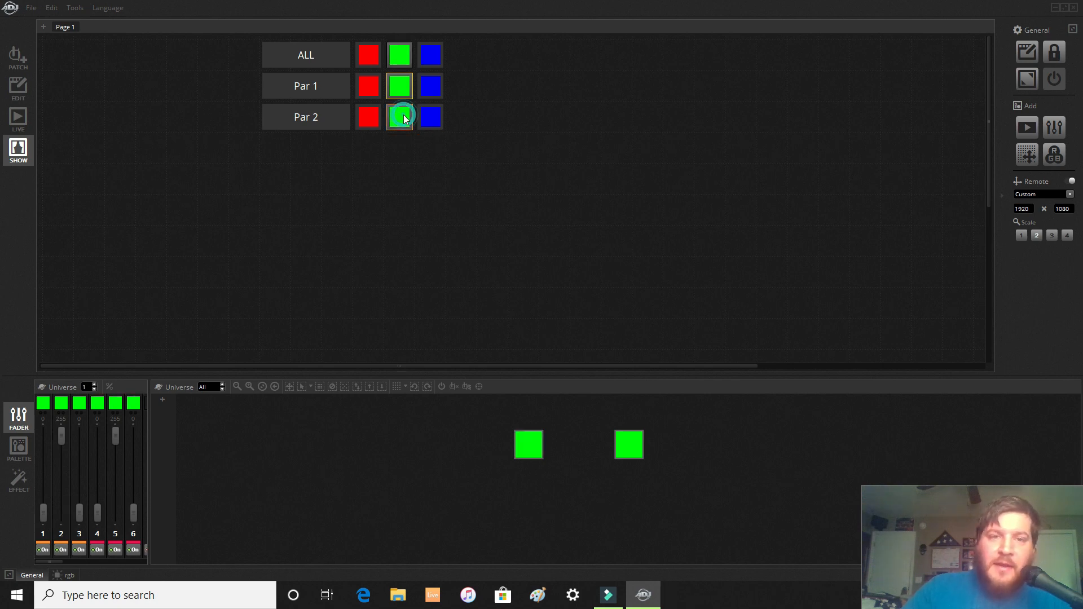
{"action": "left_click", "coordinate": [427, 118]}
{"action": "left_click", "coordinate": [402, 114]}
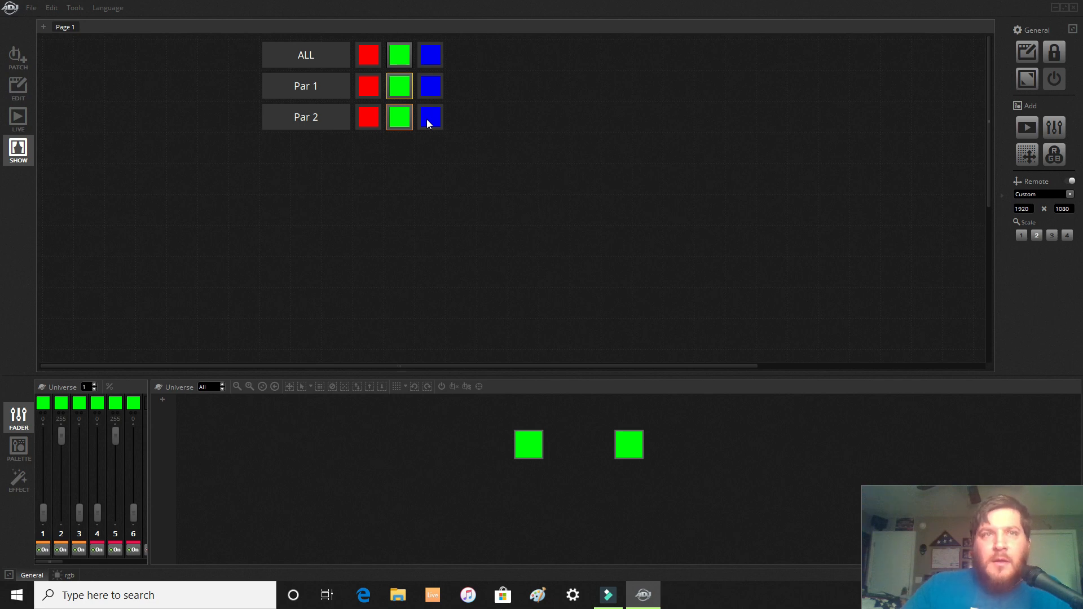
{"action": "left_click", "coordinate": [428, 121]}
{"action": "left_click", "coordinate": [430, 89]}
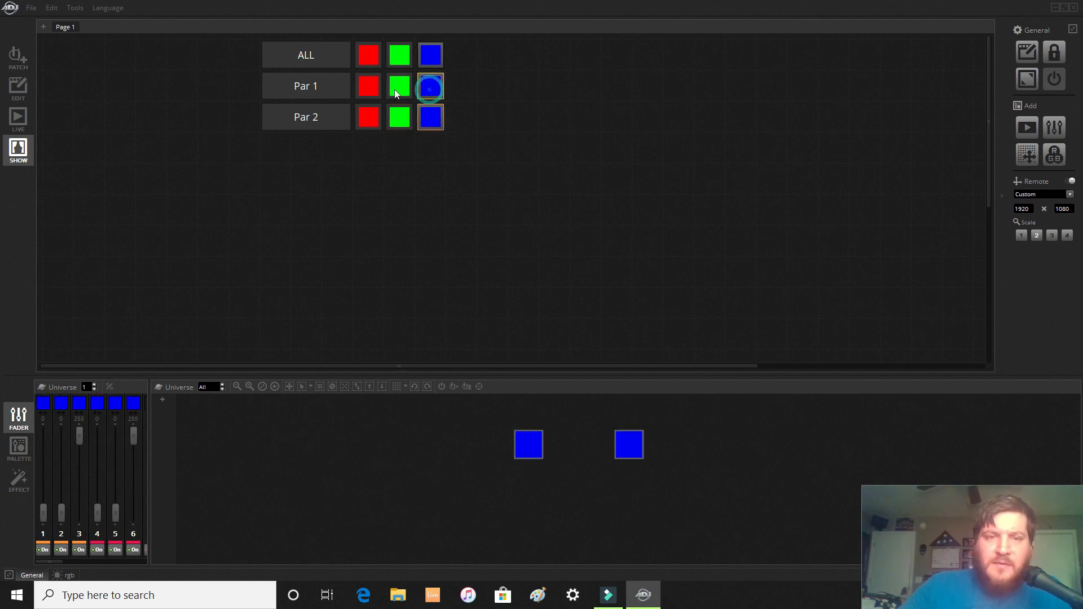
{"action": "left_click", "coordinate": [400, 88]}
{"action": "left_click", "coordinate": [367, 118]}
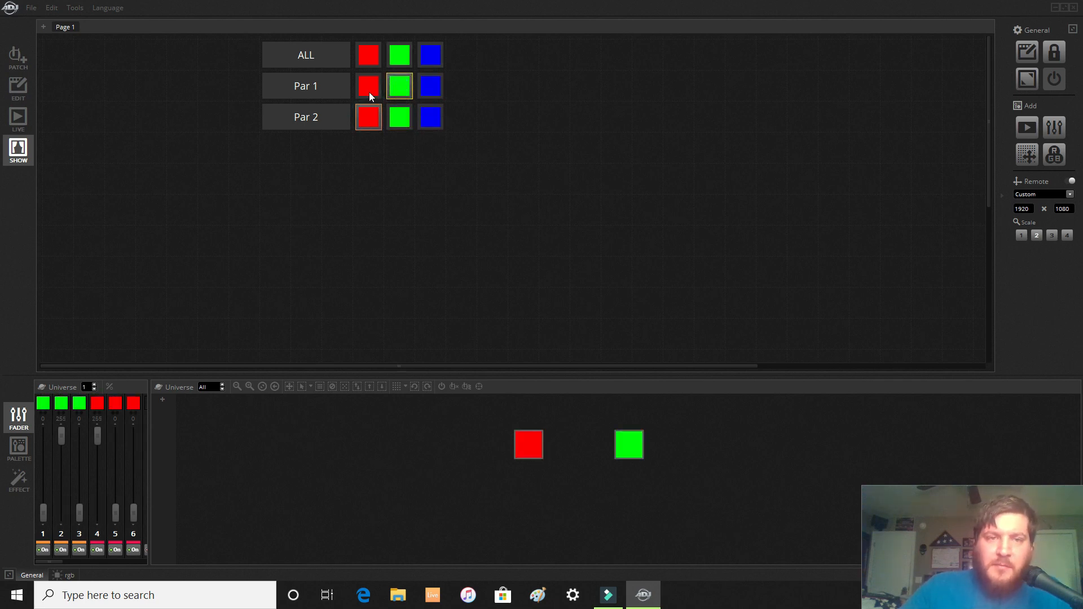
{"action": "left_click", "coordinate": [369, 91]}
{"action": "left_click", "coordinate": [402, 122]}
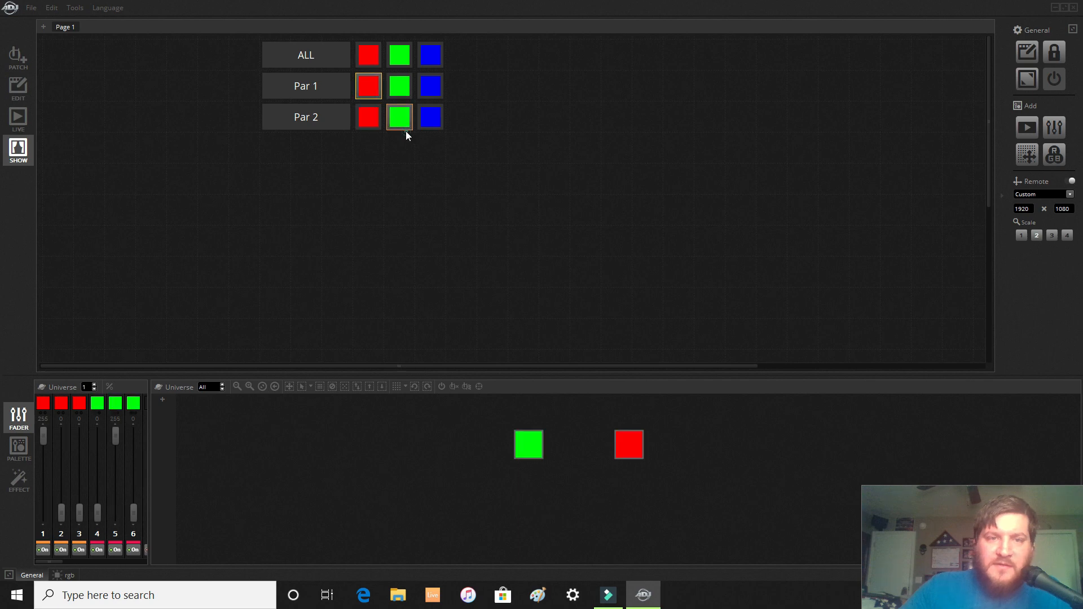
{"action": "left_click", "coordinate": [401, 80]}
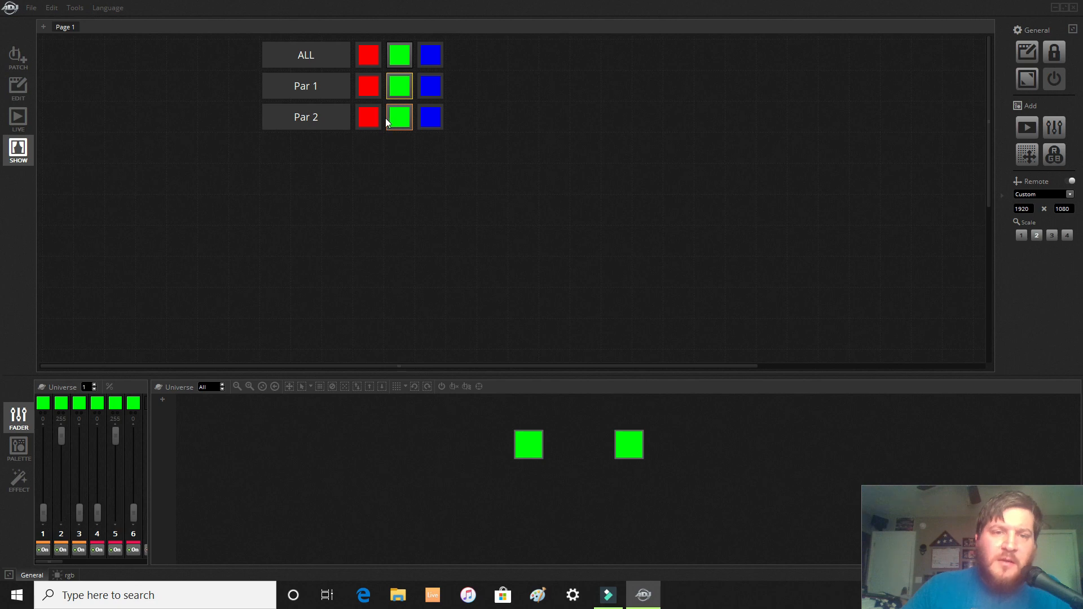
Select all scenes of the Par 1 group in the scene editor and set their marker color to blue.
{"action": "left_click", "coordinate": [21, 89]}
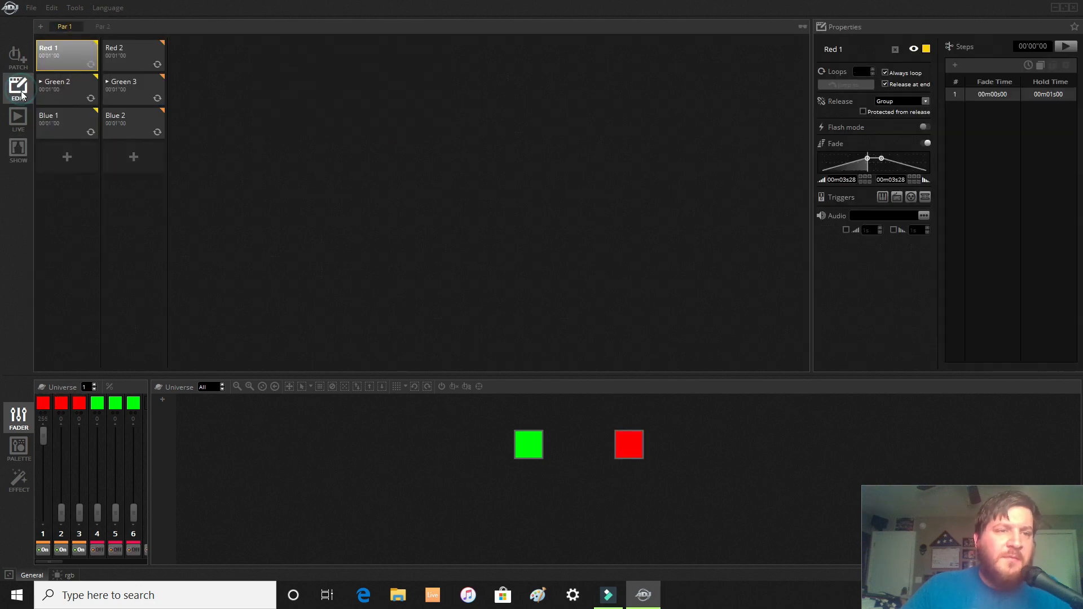
{"action": "left_click", "coordinate": [63, 27]}
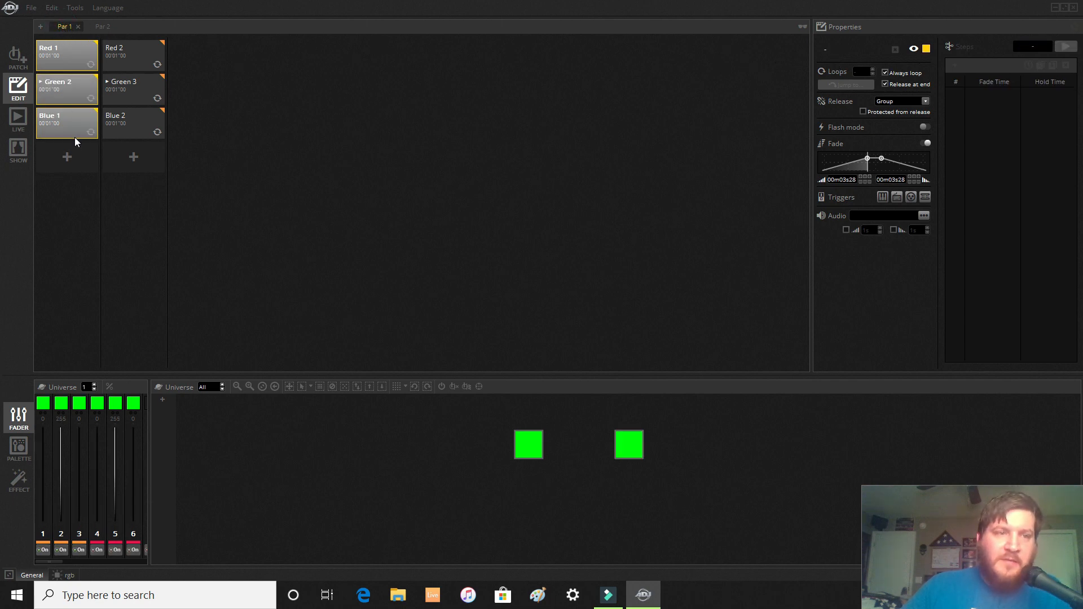
{"action": "left_click", "coordinate": [927, 48]}
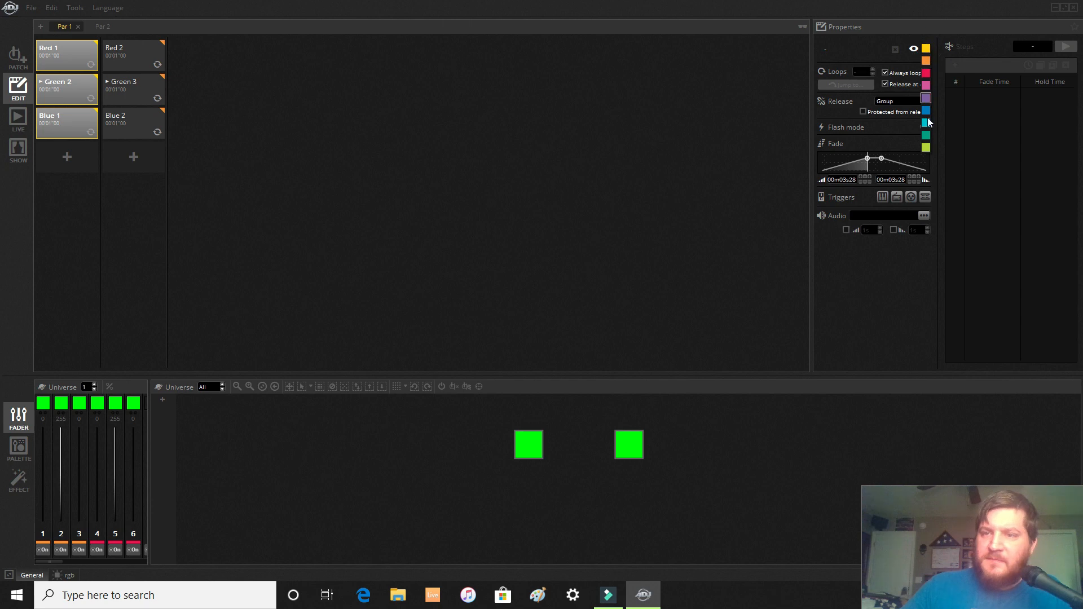
{"action": "left_click", "coordinate": [926, 110]}
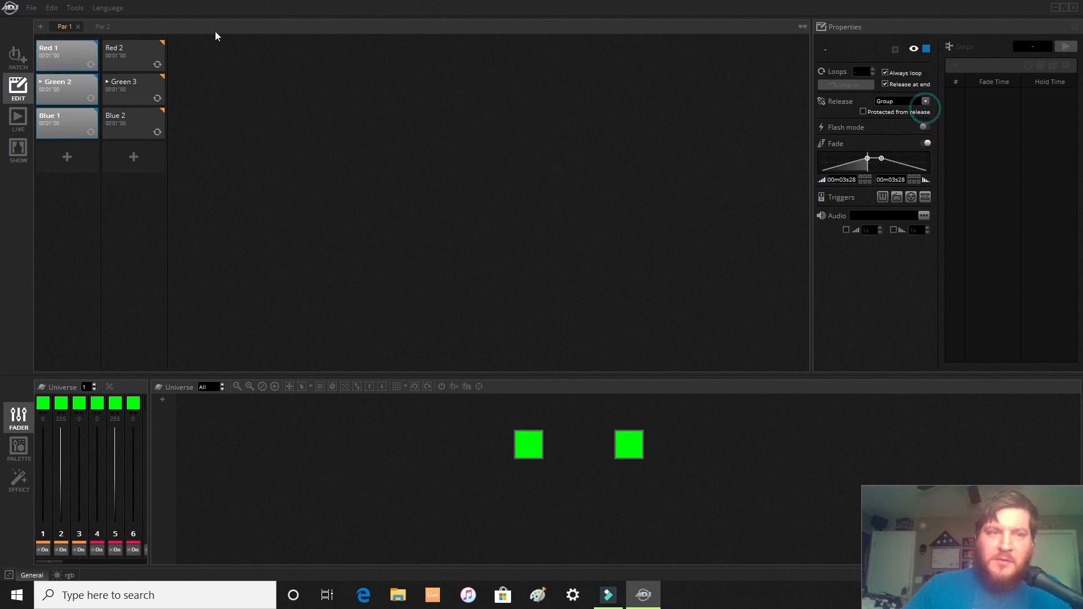
Select all scenes of the Par 2 group and set their marker color to red.
{"action": "left_click", "coordinate": [104, 26]}
{"action": "left_click", "coordinate": [926, 49]}
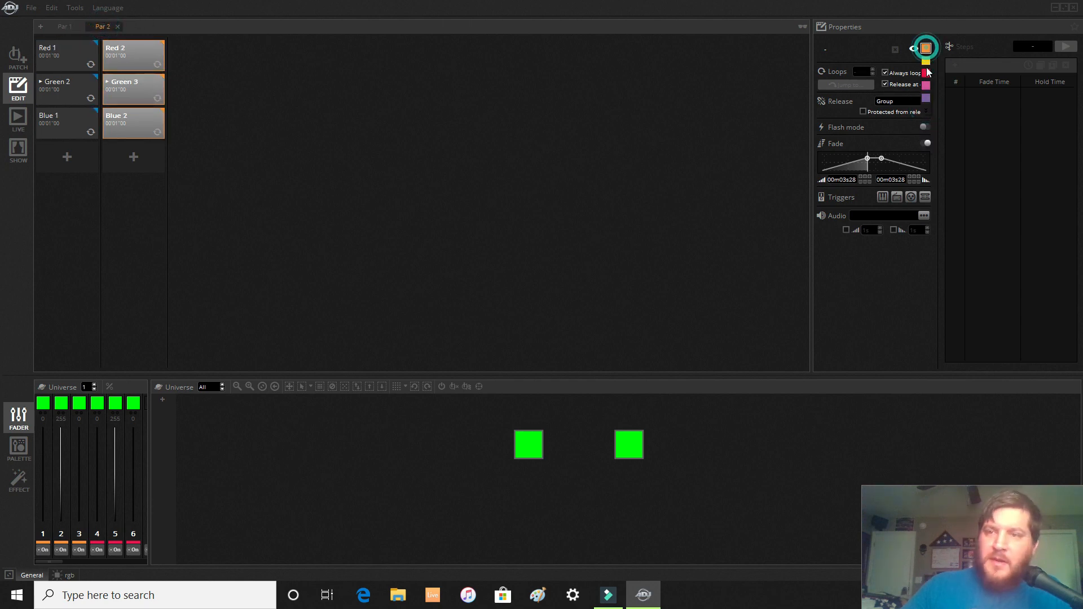
{"action": "left_click", "coordinate": [926, 74]}
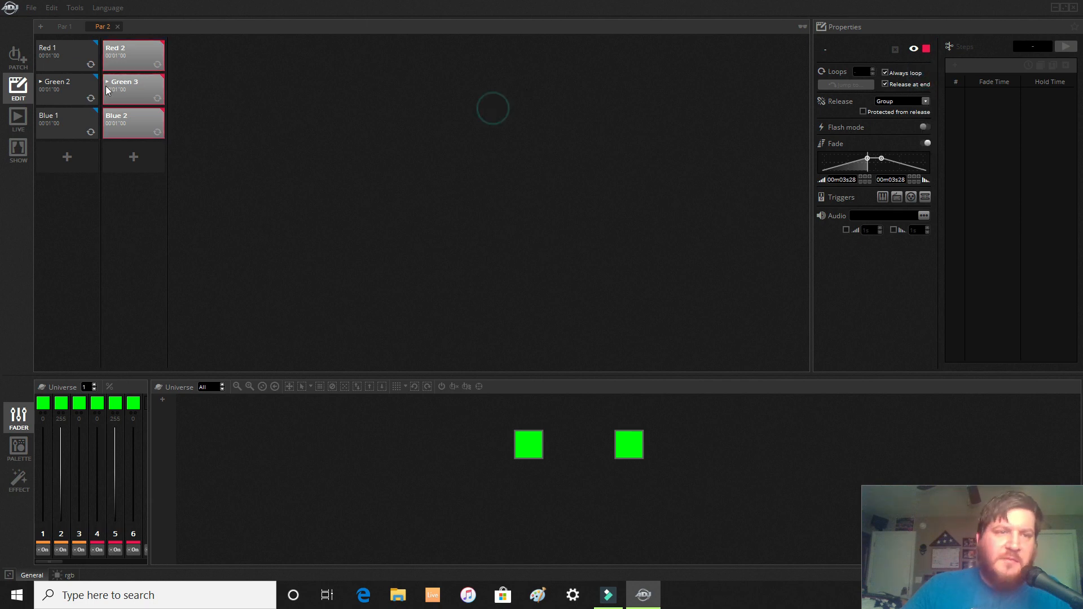
Rename the green scene of the Par 1 group as Green 1.
{"action": "left_click", "coordinate": [83, 90]}
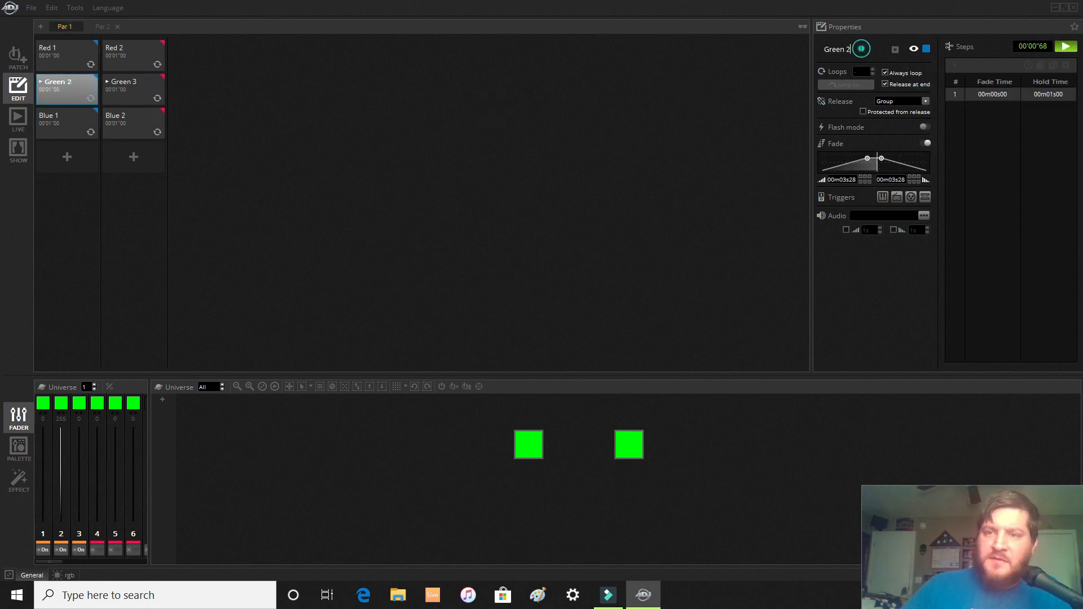
{"action": "left_click", "coordinate": [862, 49]}
{"action": "key", "text": "BackSpace"}
{"action": "type", "text": "1"}
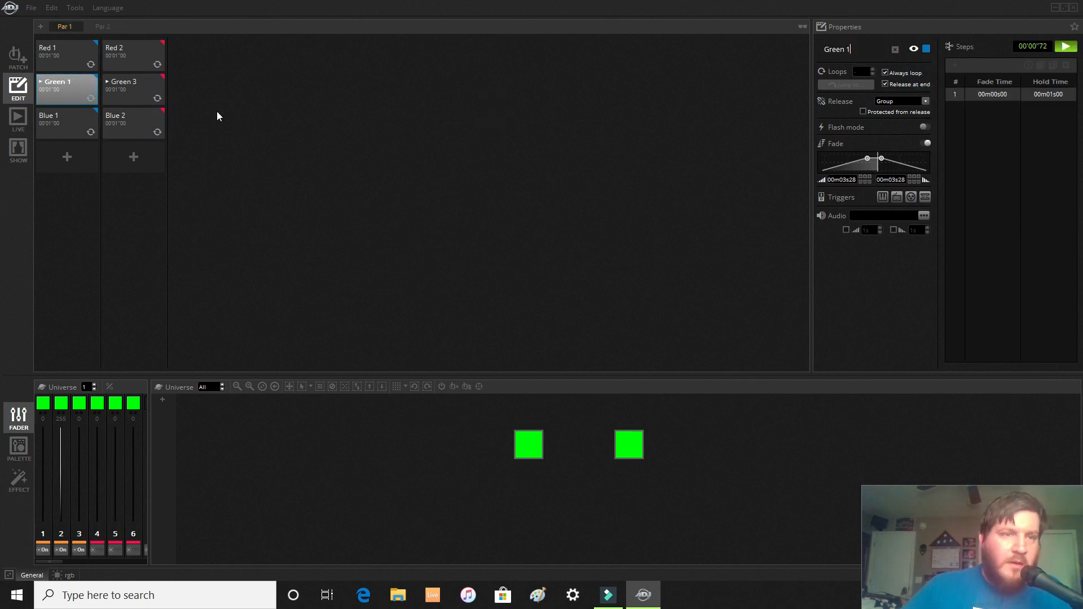
Rename the green scene of the Par 2 group as Green 2.
{"action": "left_click", "coordinate": [121, 87]}
{"action": "left_click", "coordinate": [855, 49]}
{"action": "key", "text": "BackSpace"}
{"action": "type", "text": "2"}
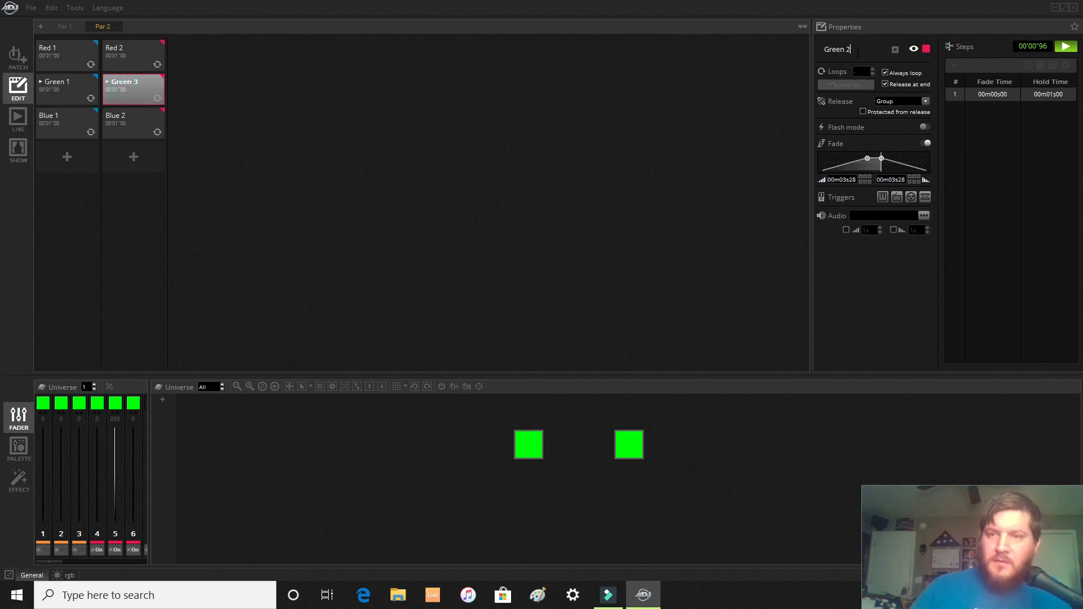
{"action": "key", "text": "Return"}
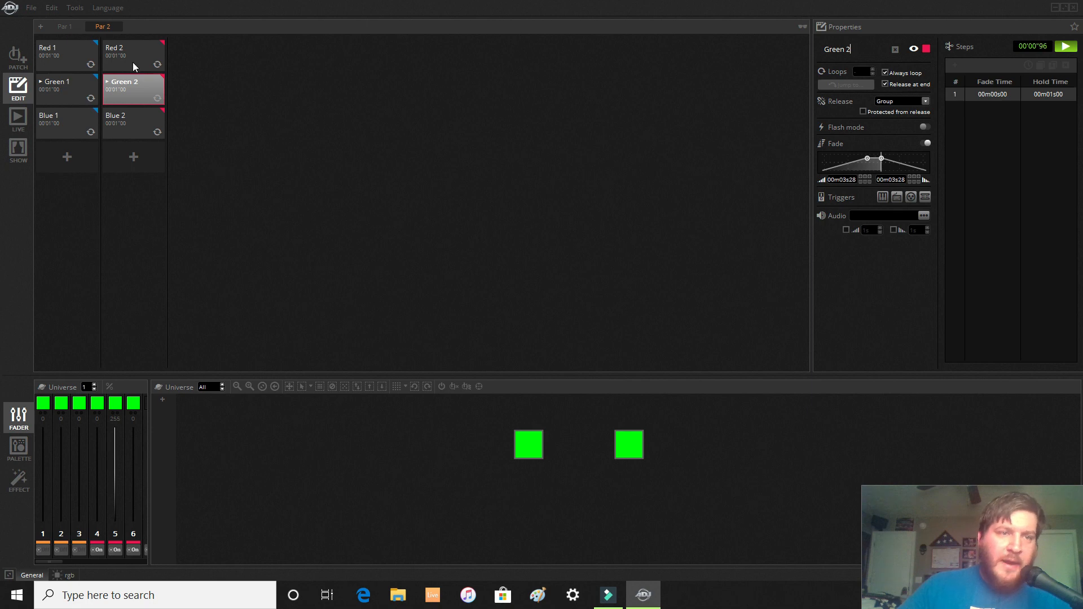
{"action": "left_click", "coordinate": [18, 150]}
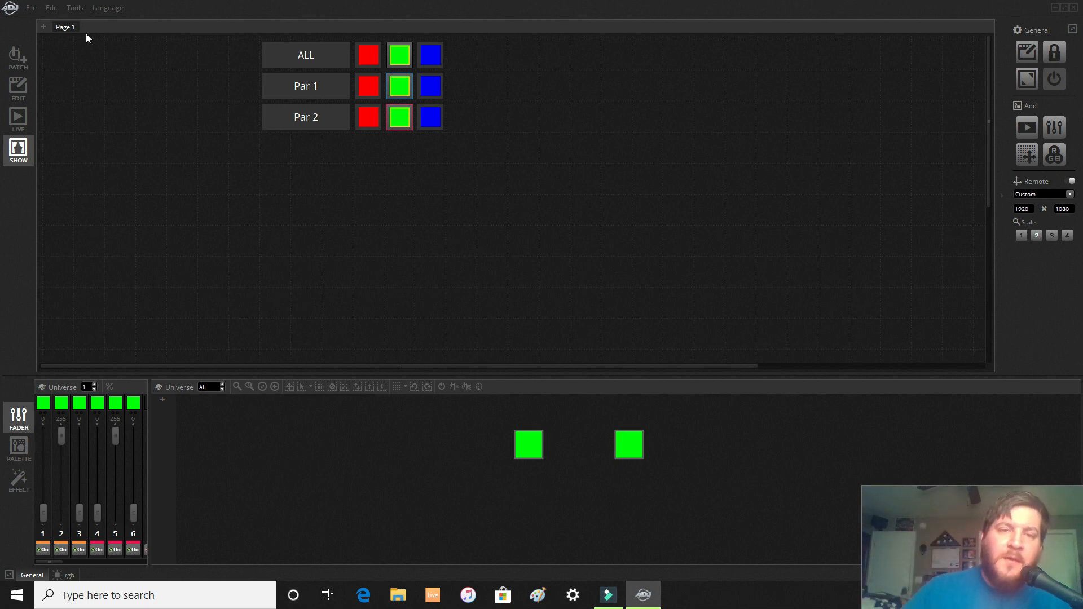
{"action": "left_click", "coordinate": [108, 7]}
{"action": "left_click", "coordinate": [390, 85]}
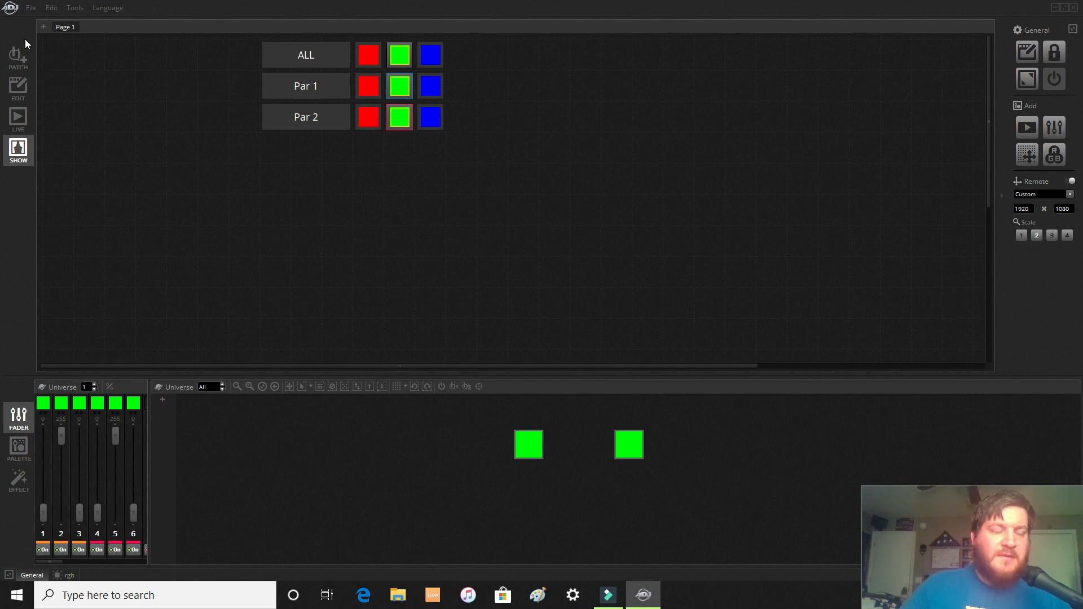
In the scene editor, set the marker color of all Par 1 scenes to red and keep red for the Par 2 scenes.
{"action": "left_click", "coordinate": [16, 92]}
{"action": "left_click", "coordinate": [66, 28]}
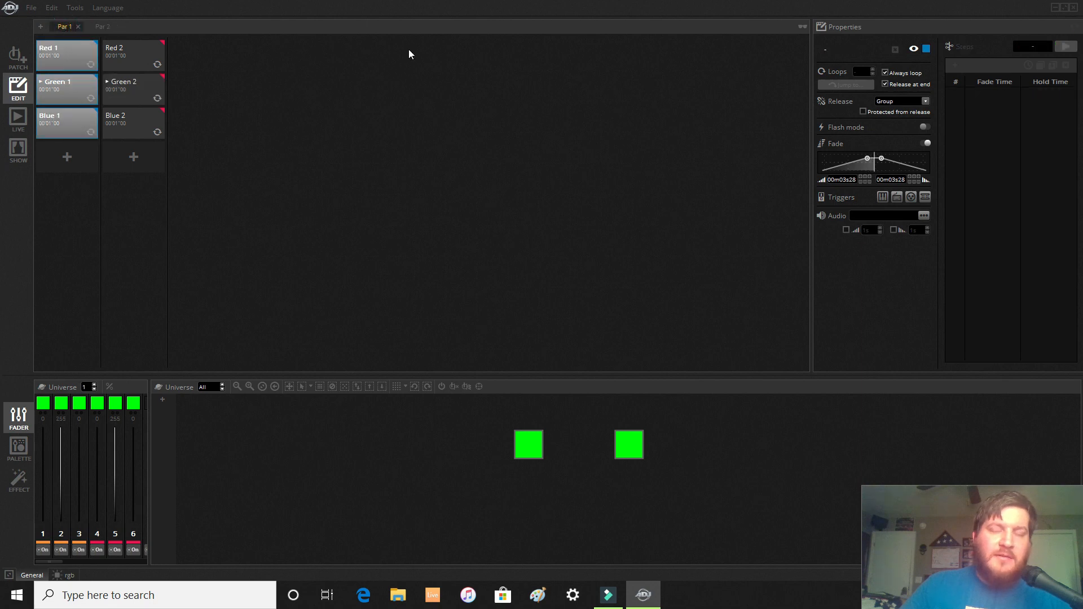
{"action": "left_click", "coordinate": [927, 49]}
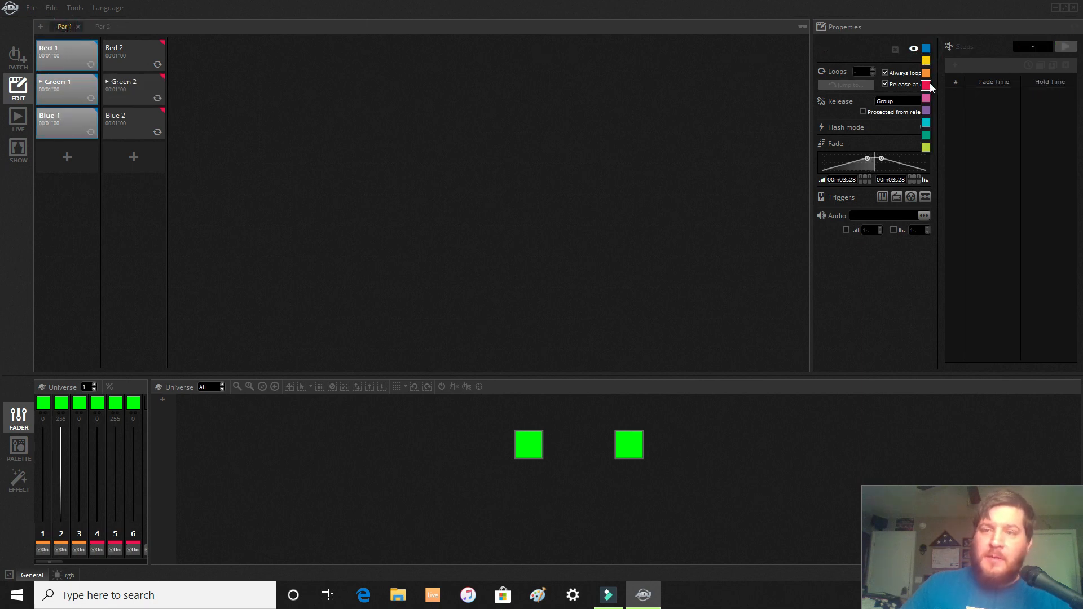
{"action": "left_click", "coordinate": [929, 83]}
{"action": "left_click", "coordinate": [101, 26]}
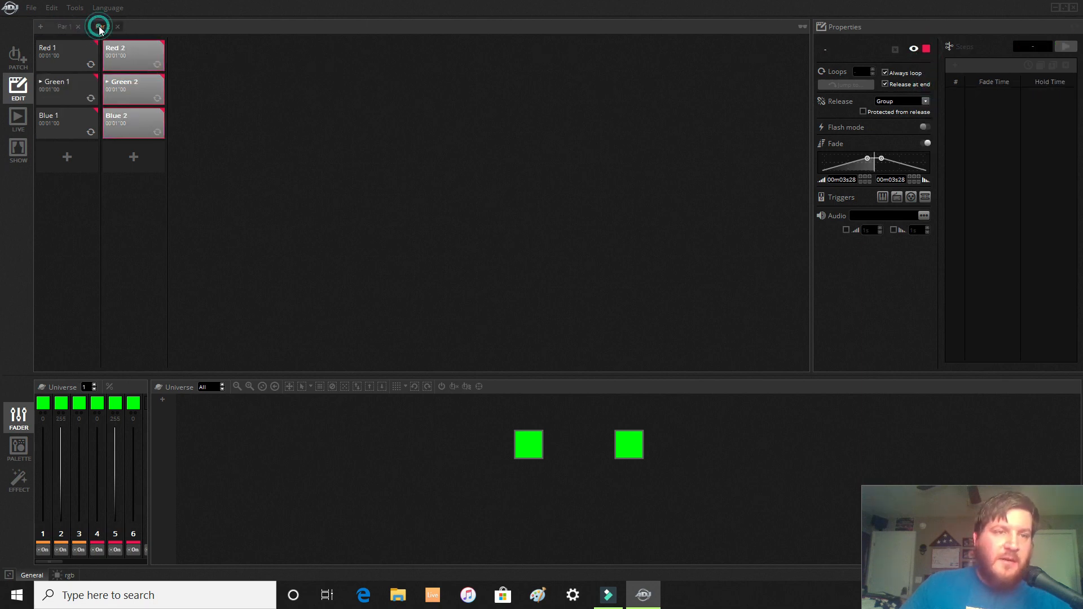
{"action": "left_click", "coordinate": [927, 50]}
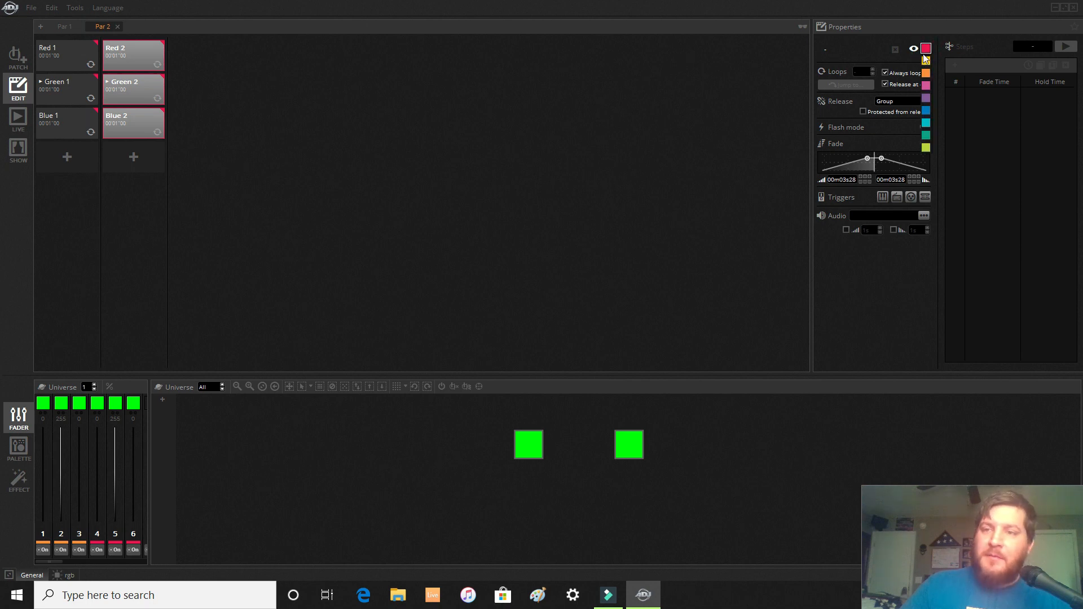
{"action": "left_click", "coordinate": [927, 50]}
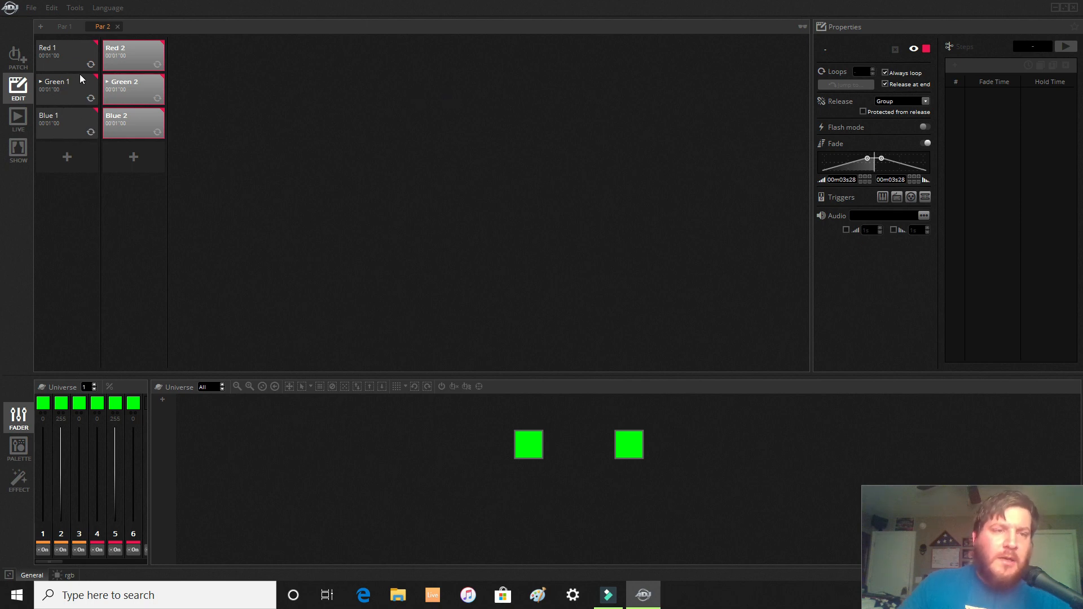
Stop playback of the Green 1 and Green 2 scenes in the scene editor.
{"action": "left_click", "coordinate": [72, 61]}
{"action": "left_click", "coordinate": [126, 57]}
{"action": "left_click", "coordinate": [66, 91]}
{"action": "left_click", "coordinate": [113, 93]}
{"action": "left_click", "coordinate": [65, 90]}
{"action": "left_click", "coordinate": [1066, 47]}
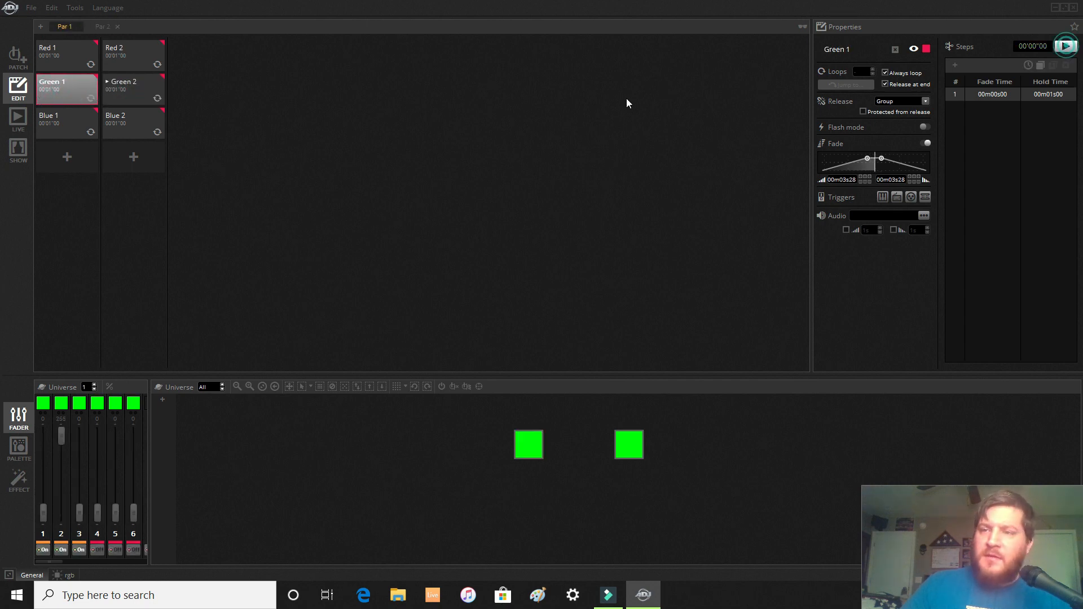
{"action": "left_click", "coordinate": [126, 87]}
{"action": "left_click", "coordinate": [1070, 50]}
In the Blue 1 scene, raise the channel 2 fader to 255 and return it to 0.
{"action": "left_click", "coordinate": [73, 123]}
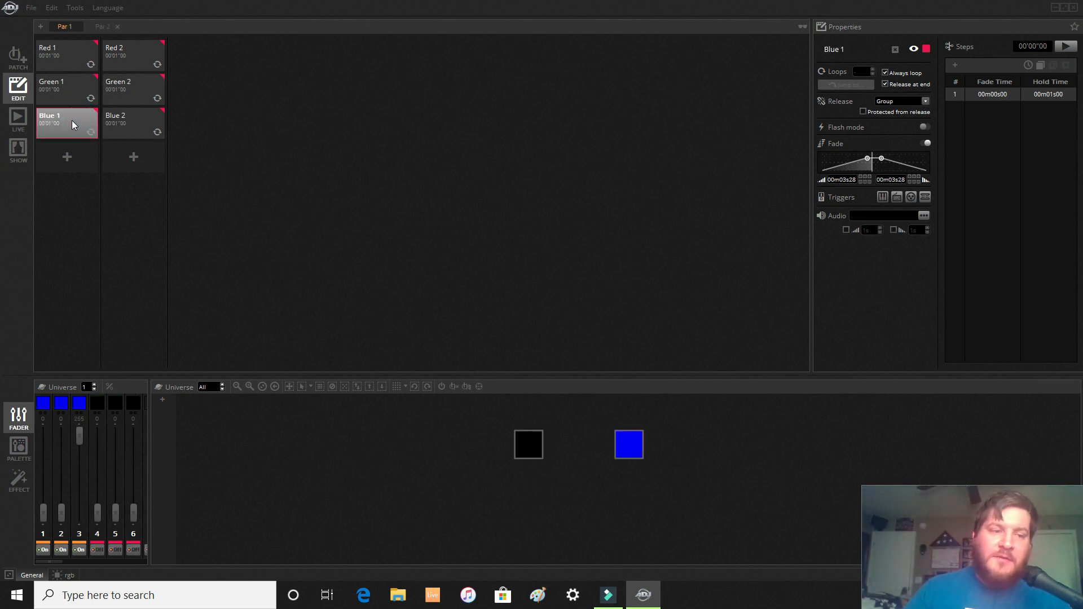
{"action": "left_click_drag", "start_coordinate": [61, 512], "coordinate": [61, 436]}
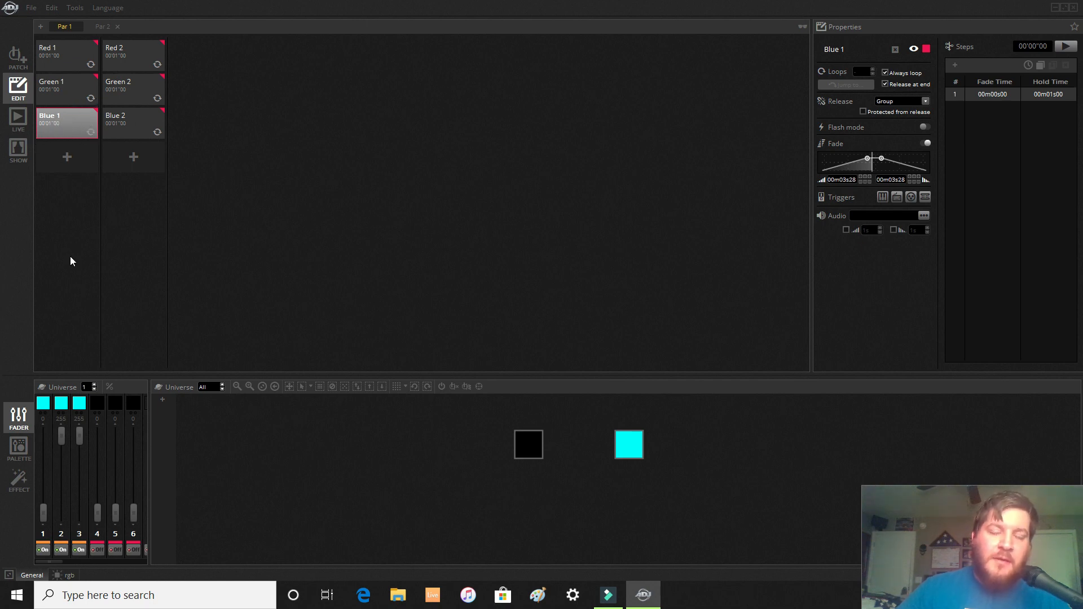
{"action": "left_click_drag", "start_coordinate": [60, 436], "coordinate": [62, 511]}
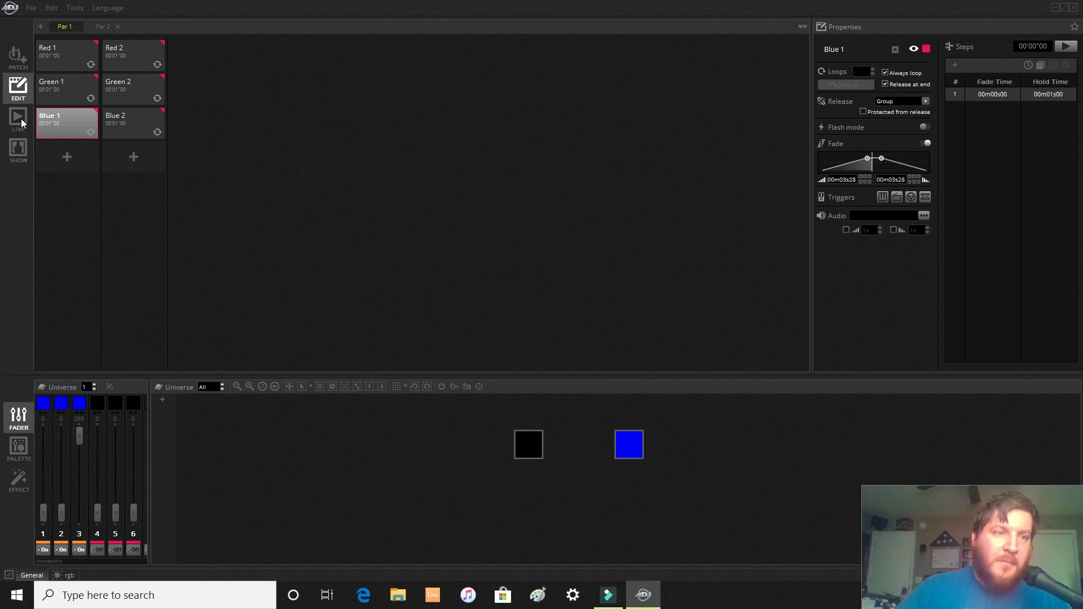
On the show page, test the ALL row's red, green and blue buttons repeatedly and examine how both pars change color.
{"action": "left_click", "coordinate": [19, 150]}
{"action": "left_click", "coordinate": [583, 124]}
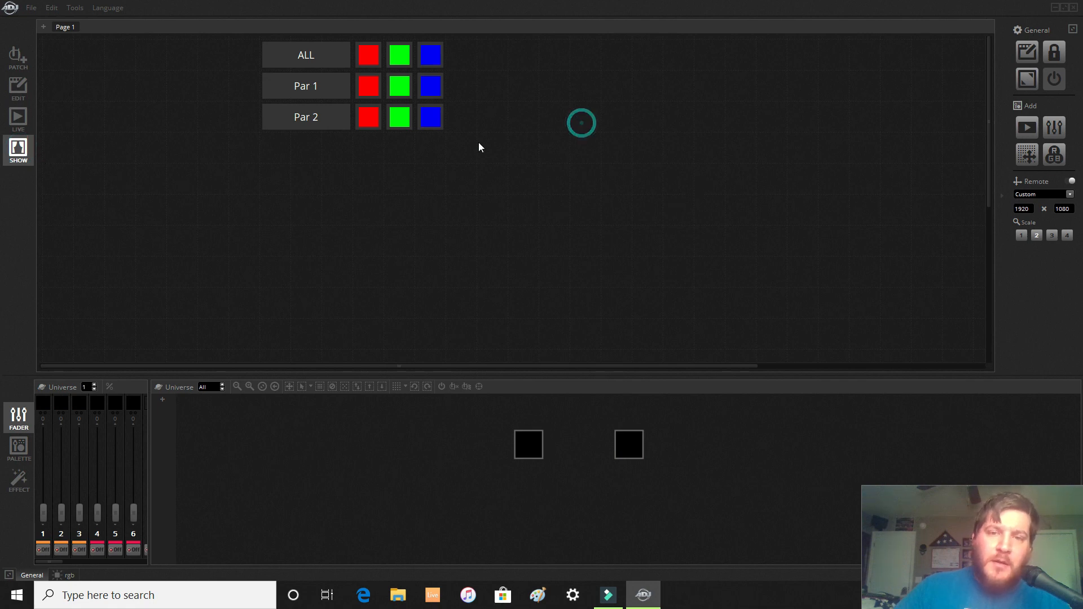
{"action": "left_click", "coordinate": [371, 56]}
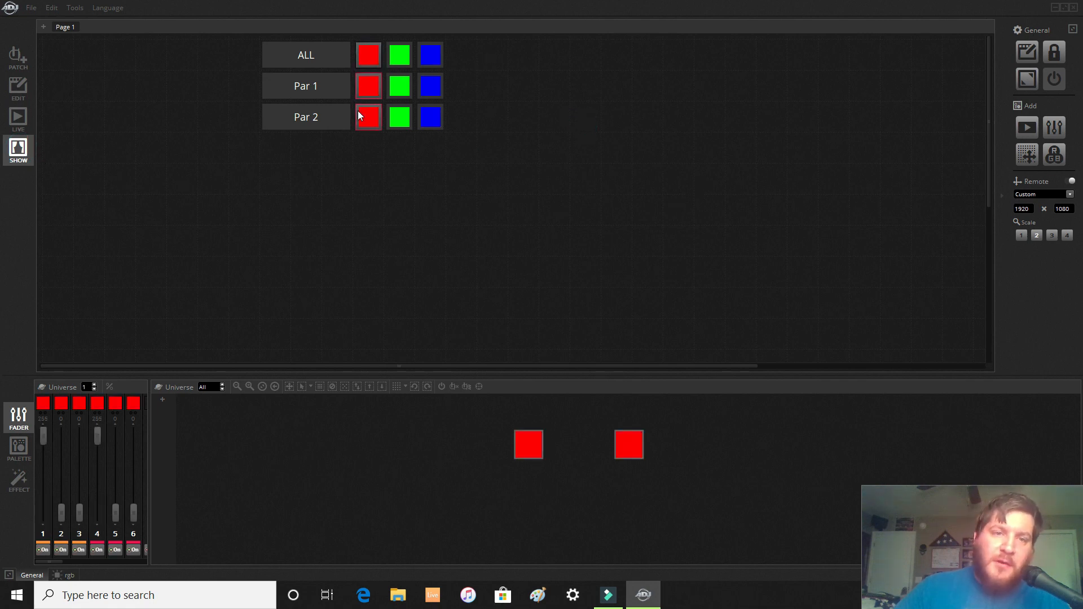
{"action": "left_click", "coordinate": [398, 53]}
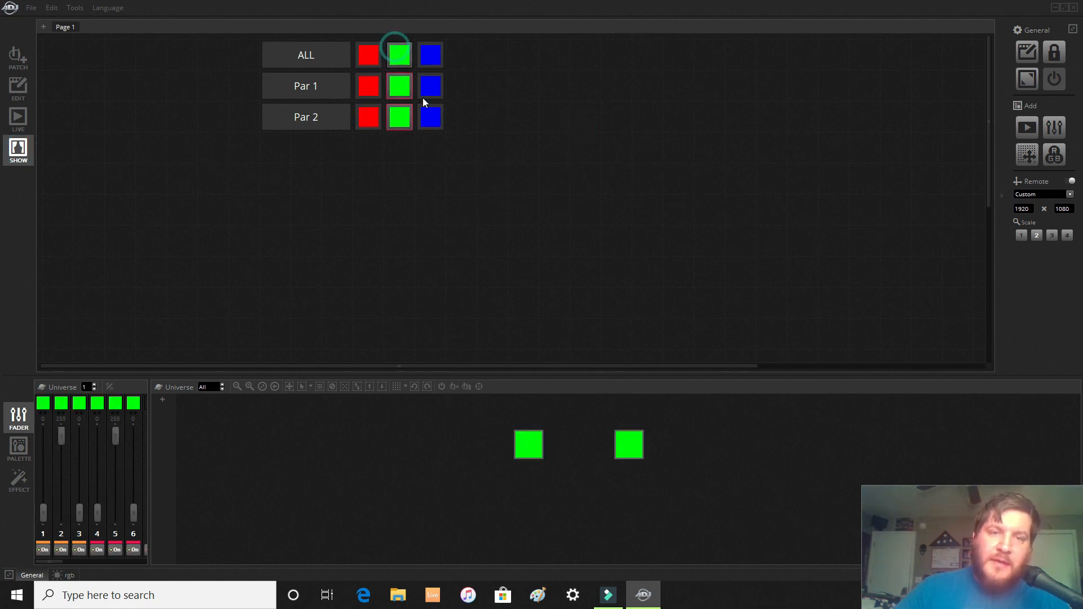
{"action": "left_click", "coordinate": [365, 55]}
{"action": "left_click", "coordinate": [404, 55]}
{"action": "left_click", "coordinate": [439, 55]}
{"action": "left_click", "coordinate": [403, 55]}
{"action": "left_click", "coordinate": [432, 56]}
{"action": "left_click", "coordinate": [391, 57]}
{"action": "left_click", "coordinate": [366, 57]}
{"action": "left_click", "coordinate": [402, 58]}
{"action": "left_click", "coordinate": [427, 58]}
{"action": "left_click", "coordinate": [404, 57]}
{"action": "left_click", "coordinate": [365, 56]}
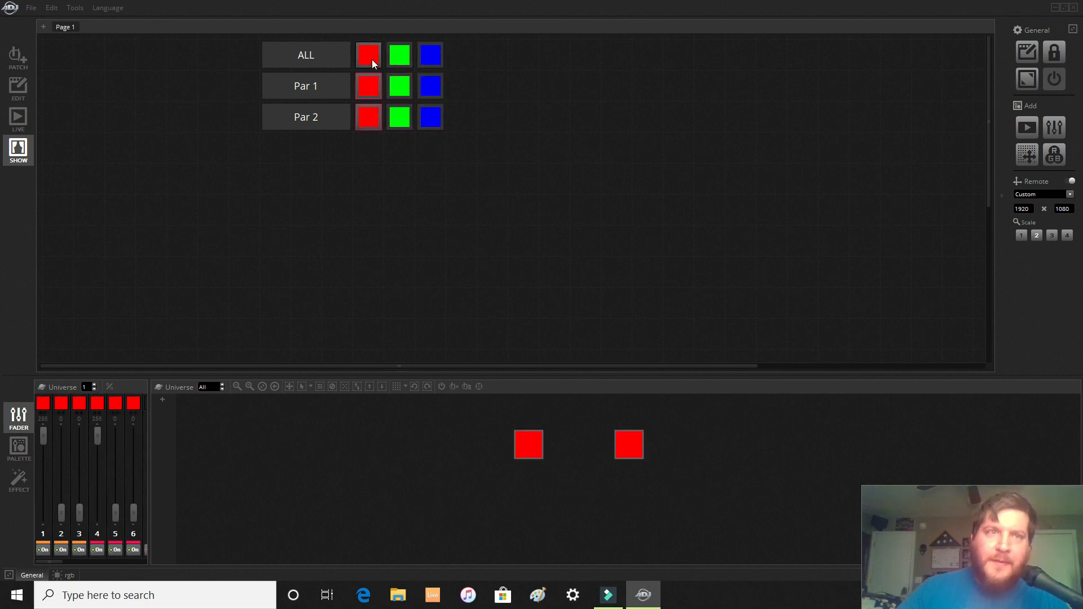
{"action": "left_click", "coordinate": [397, 56]}
{"action": "left_click", "coordinate": [436, 52]}
{"action": "left_click", "coordinate": [370, 53]}
{"action": "left_click", "coordinate": [399, 55]}
{"action": "left_click", "coordinate": [431, 53]}
{"action": "left_click", "coordinate": [403, 54]}
{"action": "left_click", "coordinate": [364, 57]}
{"action": "left_click", "coordinate": [397, 53]}
{"action": "left_click", "coordinate": [431, 56]}
{"action": "left_click", "coordinate": [399, 54]}
{"action": "left_click", "coordinate": [367, 55]}
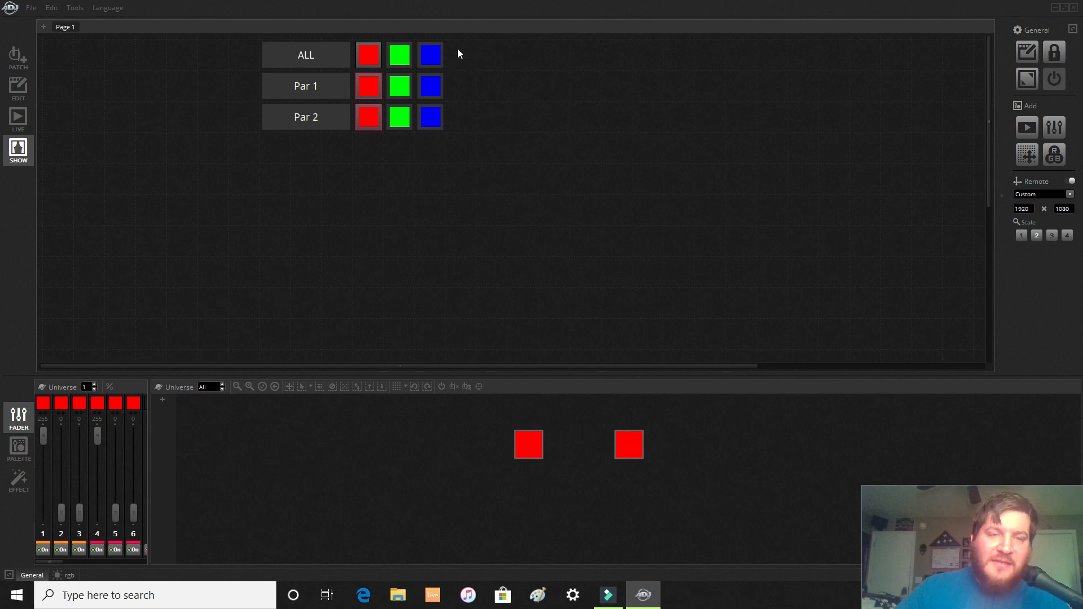
Open the show file 2020 Hoodbilly Est. without saving the changes to the current show.
{"action": "left_click", "coordinate": [27, 8]}
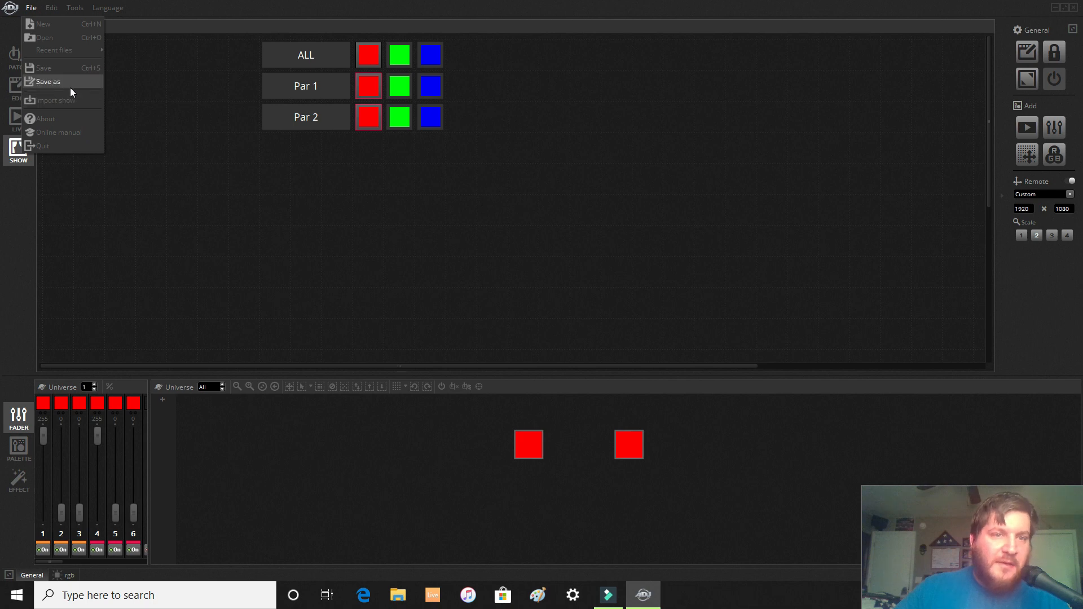
{"action": "left_click", "coordinate": [59, 39]}
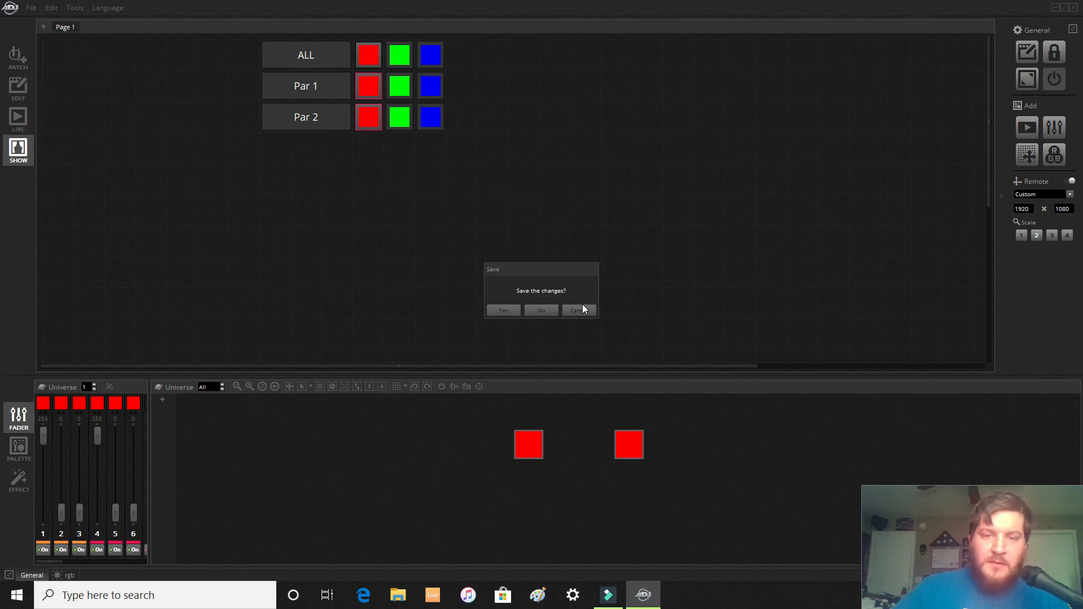
{"action": "left_click", "coordinate": [543, 310]}
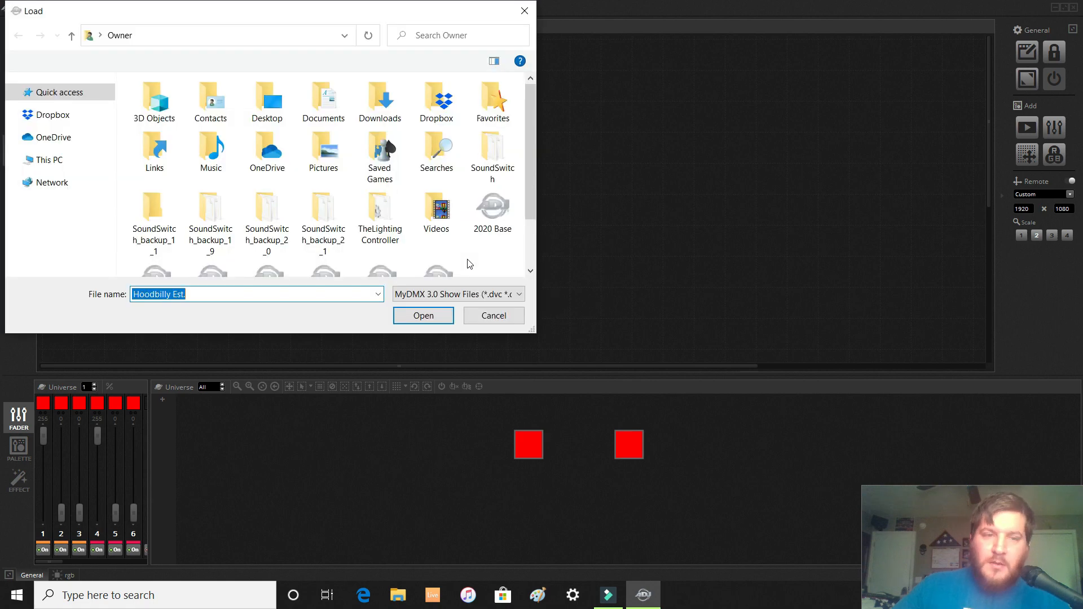
{"action": "scroll", "coordinate": [226, 237], "scroll_direction": "down", "scroll_amount": 1}
{"action": "left_click", "coordinate": [218, 252]}
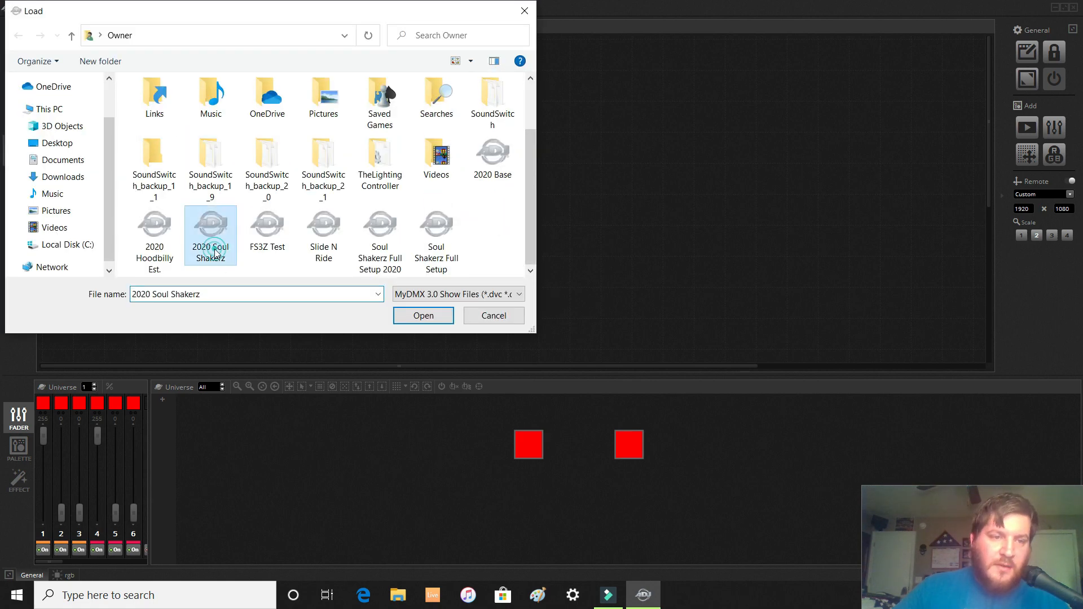
{"action": "left_click", "coordinate": [153, 243]}
{"action": "left_click", "coordinate": [425, 317]}
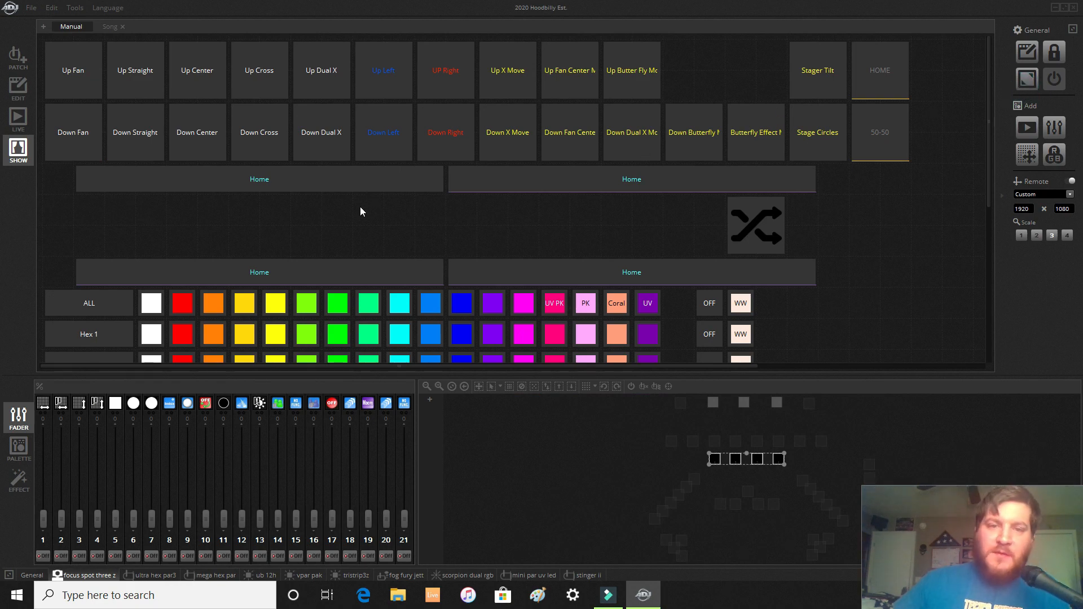
Display the Manual page full screen and test the UV and OFF buttons of its ALL row.
{"action": "left_click", "coordinate": [1024, 84]}
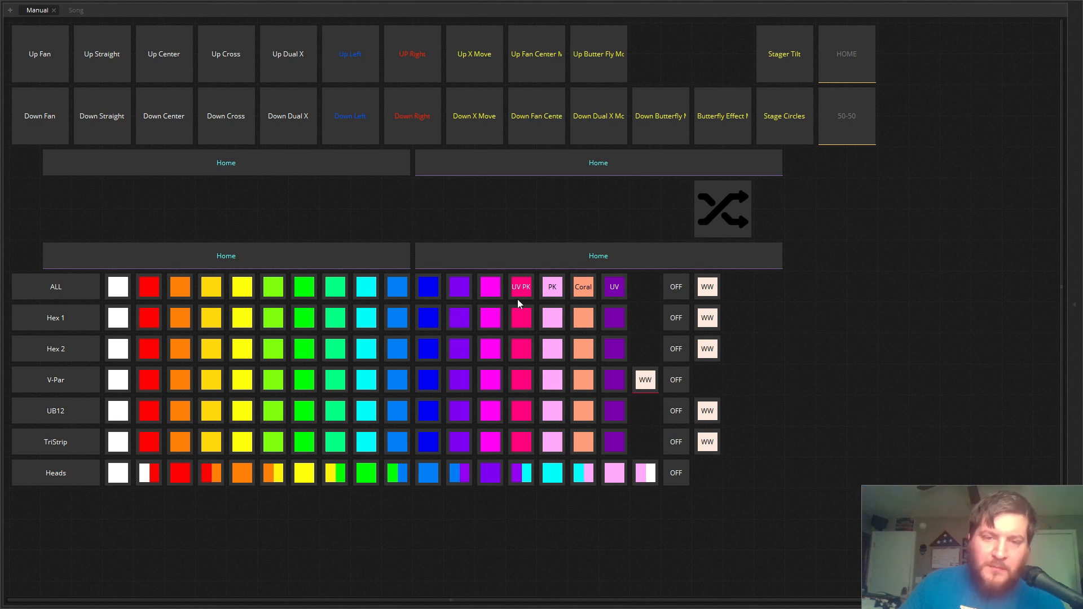
{"action": "left_click", "coordinate": [615, 286]}
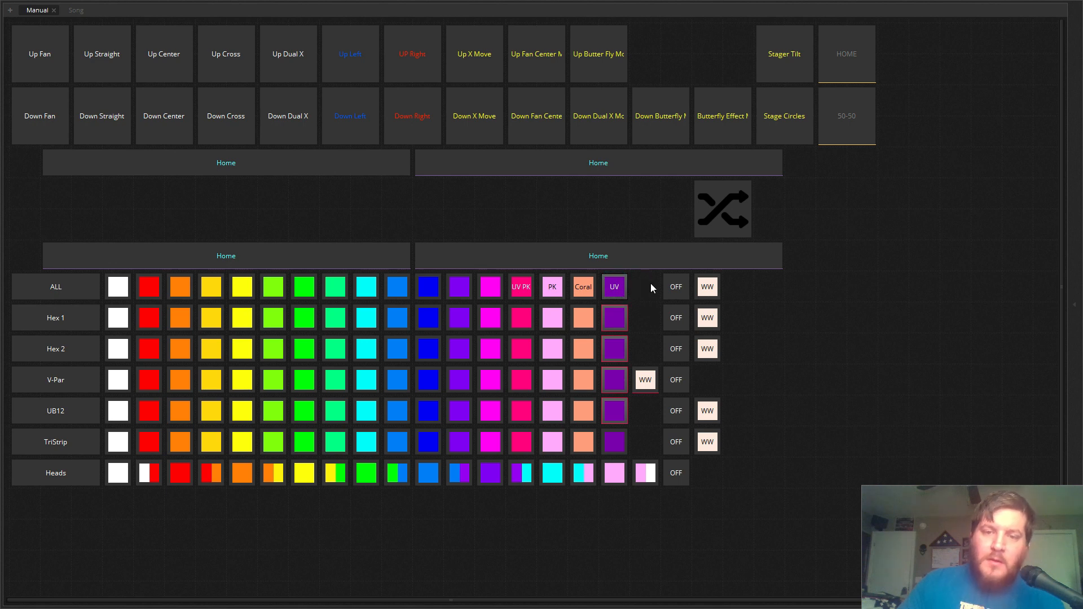
{"action": "left_click", "coordinate": [812, 315]}
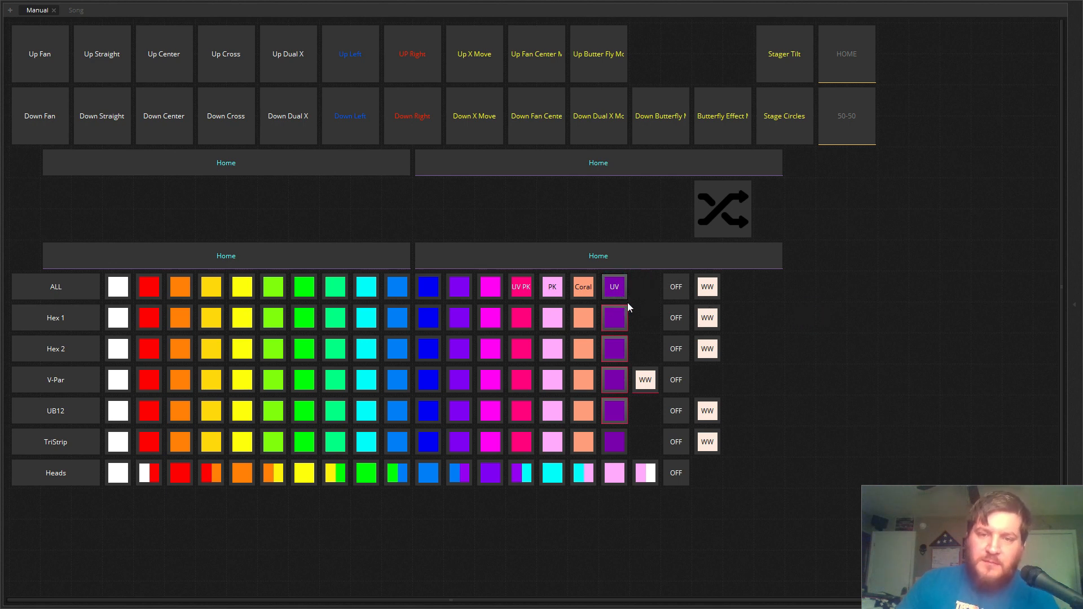
{"action": "left_click", "coordinate": [677, 286]}
{"action": "left_click", "coordinate": [680, 287]}
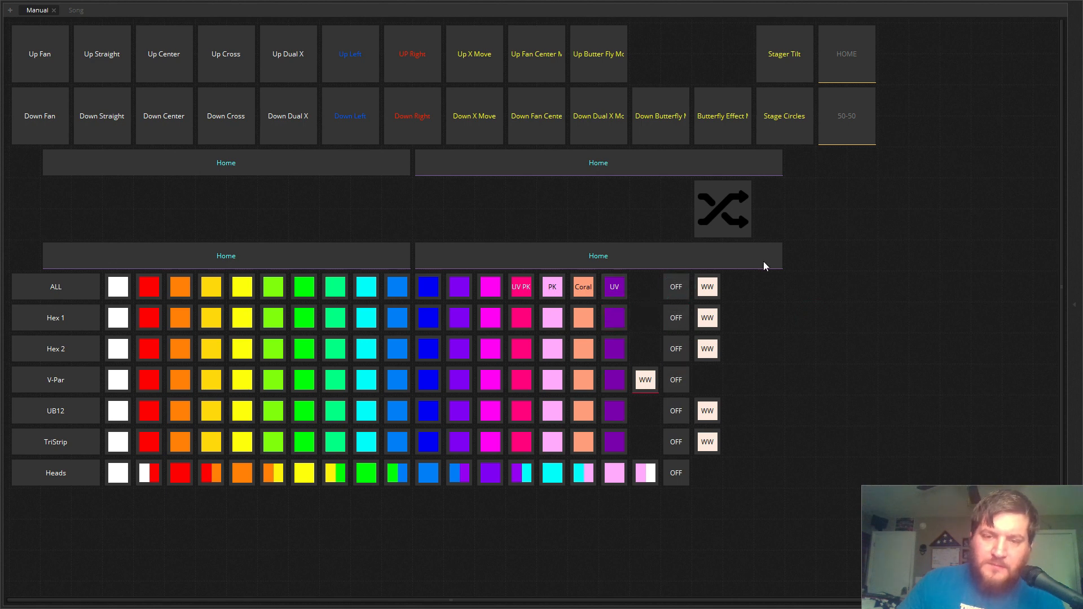
Test the ALL row's color buttons one after another from white through UV, and finish with OFF.
{"action": "left_click", "coordinate": [120, 283]}
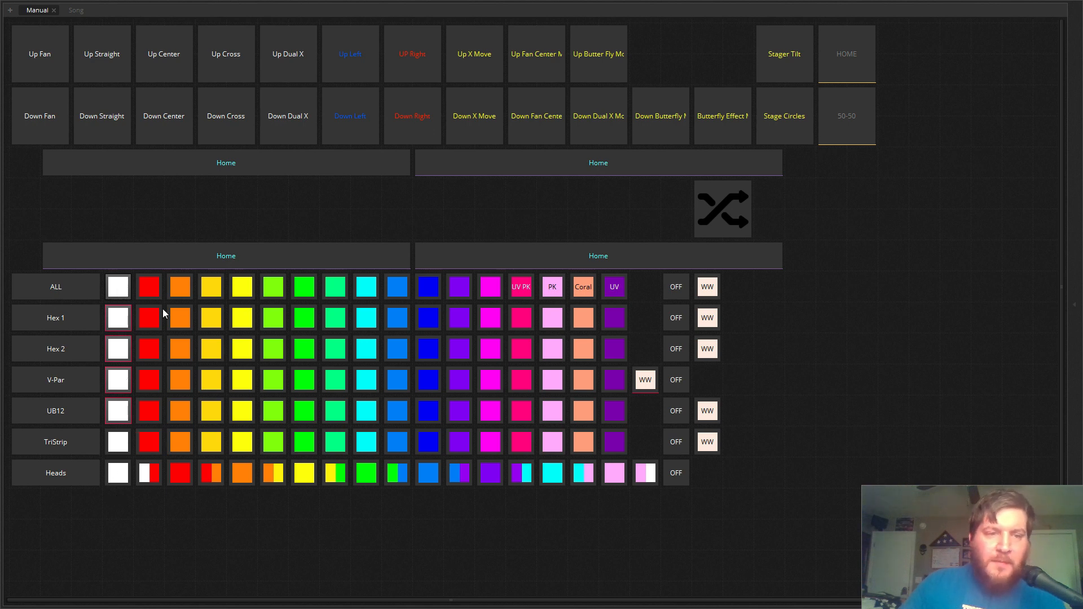
{"action": "left_click", "coordinate": [147, 284]}
{"action": "left_click", "coordinate": [181, 290]}
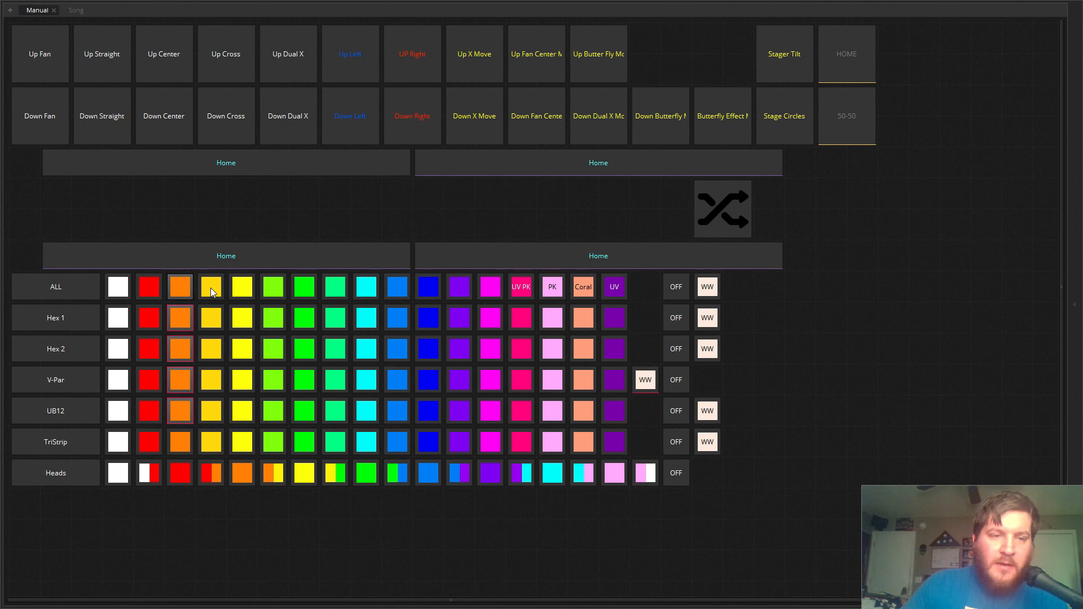
{"action": "left_click", "coordinate": [211, 288]}
{"action": "left_click", "coordinate": [242, 288]}
{"action": "left_click", "coordinate": [274, 288]}
{"action": "left_click", "coordinate": [300, 290]}
{"action": "left_click", "coordinate": [334, 290]}
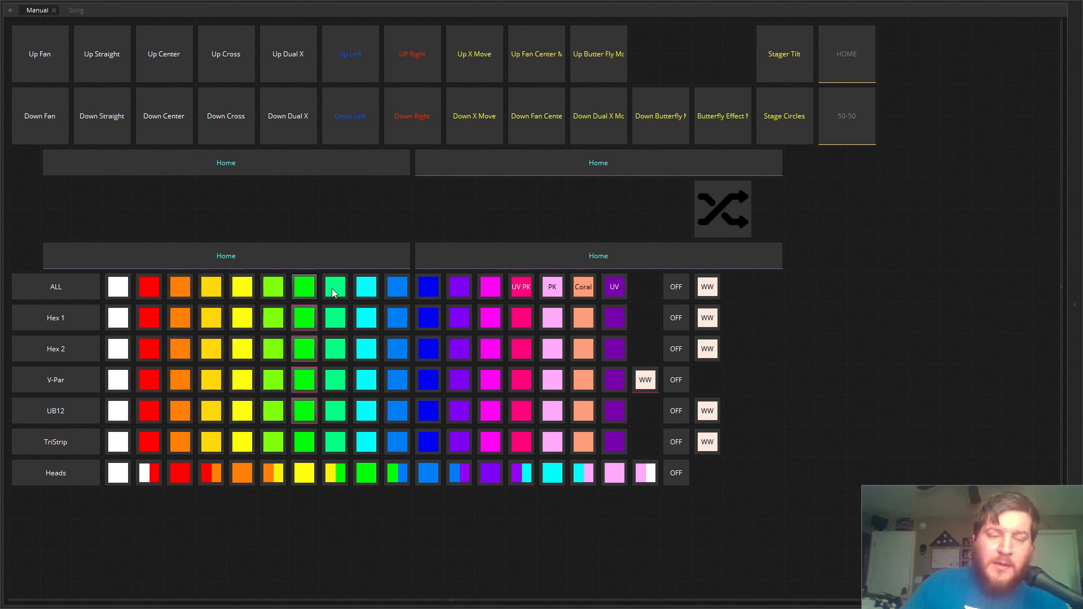
{"action": "left_click", "coordinate": [367, 286]}
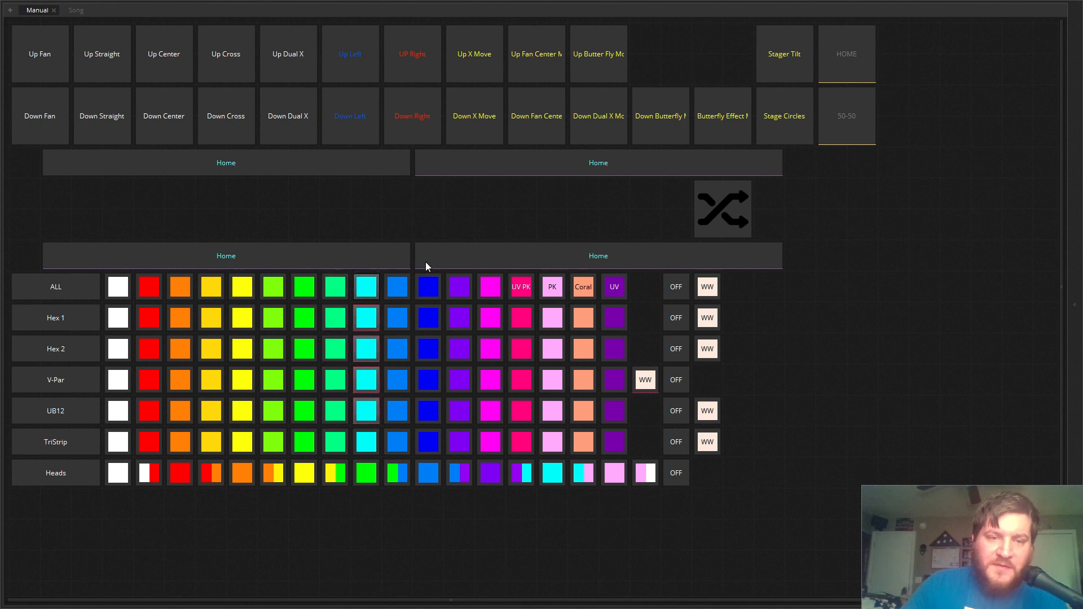
{"action": "left_click", "coordinate": [402, 288]}
{"action": "left_click", "coordinate": [427, 287]}
{"action": "left_click", "coordinate": [460, 287]}
{"action": "left_click", "coordinate": [489, 286]}
{"action": "left_click", "coordinate": [518, 288]}
{"action": "left_click", "coordinate": [552, 286]}
{"action": "left_click", "coordinate": [578, 289]}
{"action": "left_click", "coordinate": [617, 287]}
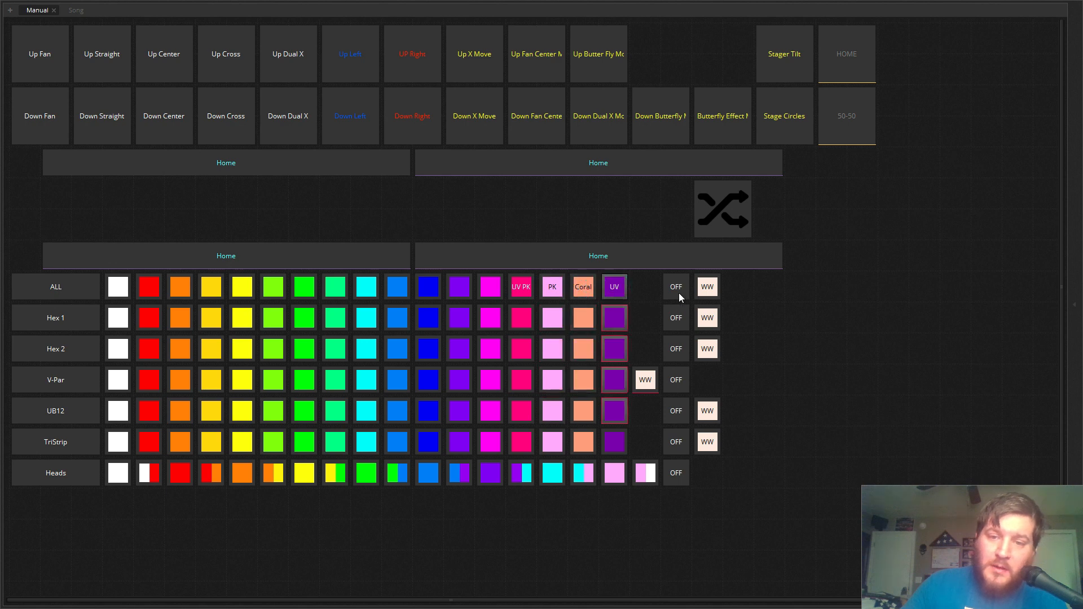
{"action": "left_click", "coordinate": [679, 293]}
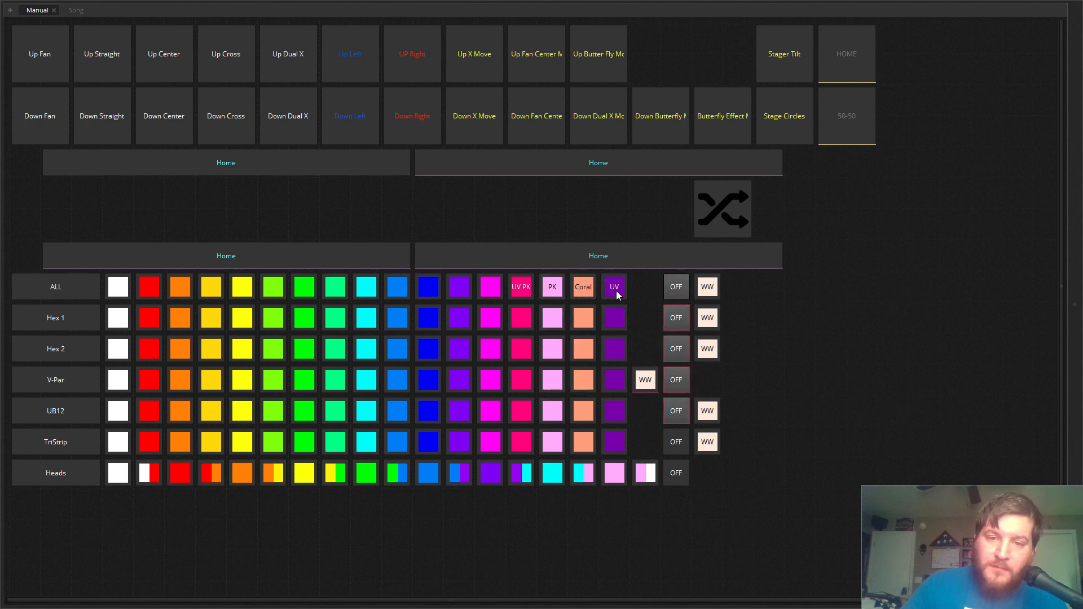
Test mixing different colors in the Hex 1, Hex 2, V-Par and UB12 rows, with the ALL row's cyan button in between.
{"action": "left_click", "coordinate": [432, 348]}
{"action": "left_click", "coordinate": [522, 373]}
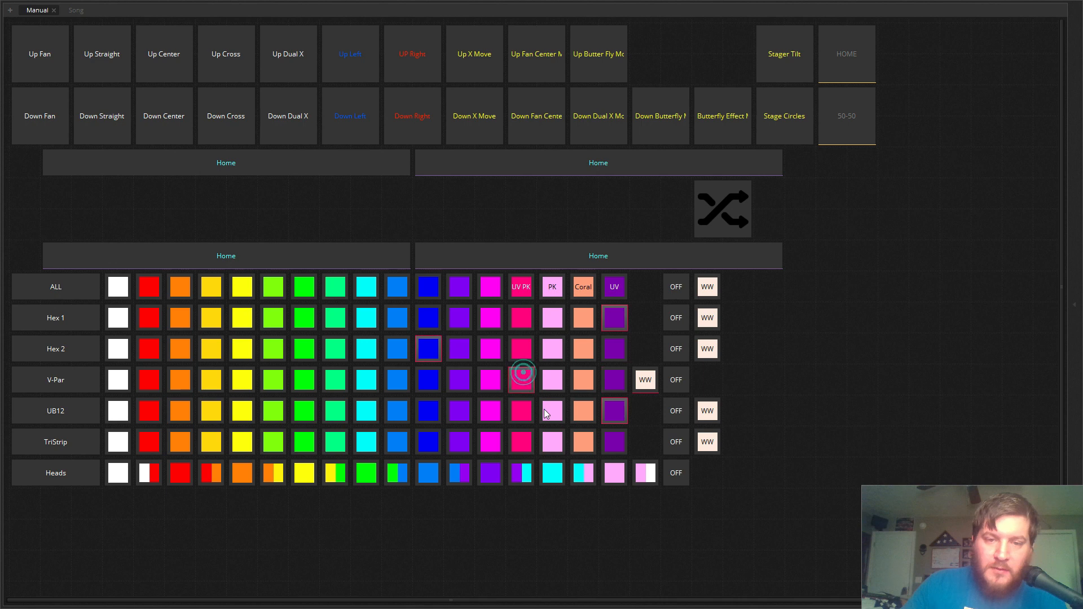
{"action": "left_click", "coordinate": [580, 416]}
{"action": "left_click", "coordinate": [370, 292]}
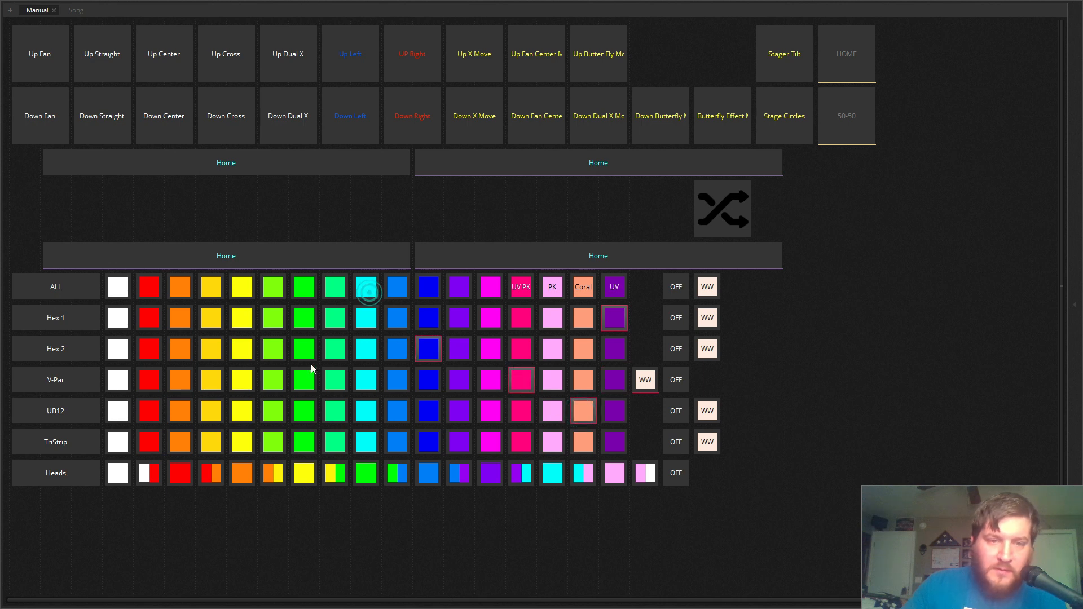
{"action": "left_click", "coordinate": [269, 319]}
{"action": "left_click", "coordinate": [397, 349]}
{"action": "left_click", "coordinate": [326, 384]}
{"action": "left_click", "coordinate": [452, 407]}
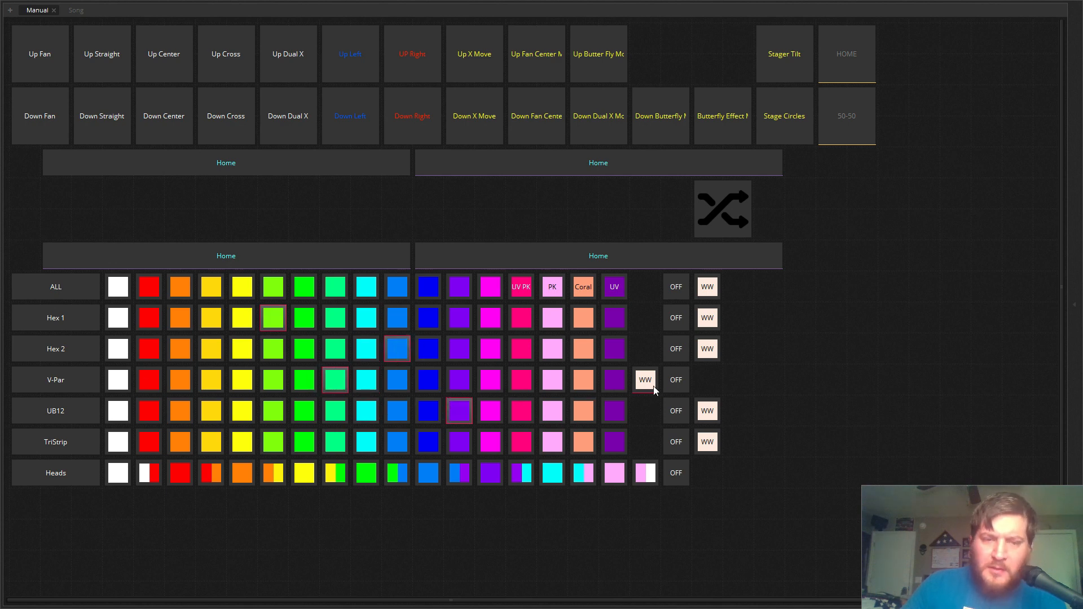
Enable page editing and move the TriStrip row's WW button into the same column as the V-Par row's WW button.
{"action": "right_click", "coordinate": [781, 431]}
{"action": "left_click", "coordinate": [782, 432]}
{"action": "left_click_drag", "start_coordinate": [705, 443], "coordinate": [643, 443]}
{"action": "left_click", "coordinate": [749, 451]}
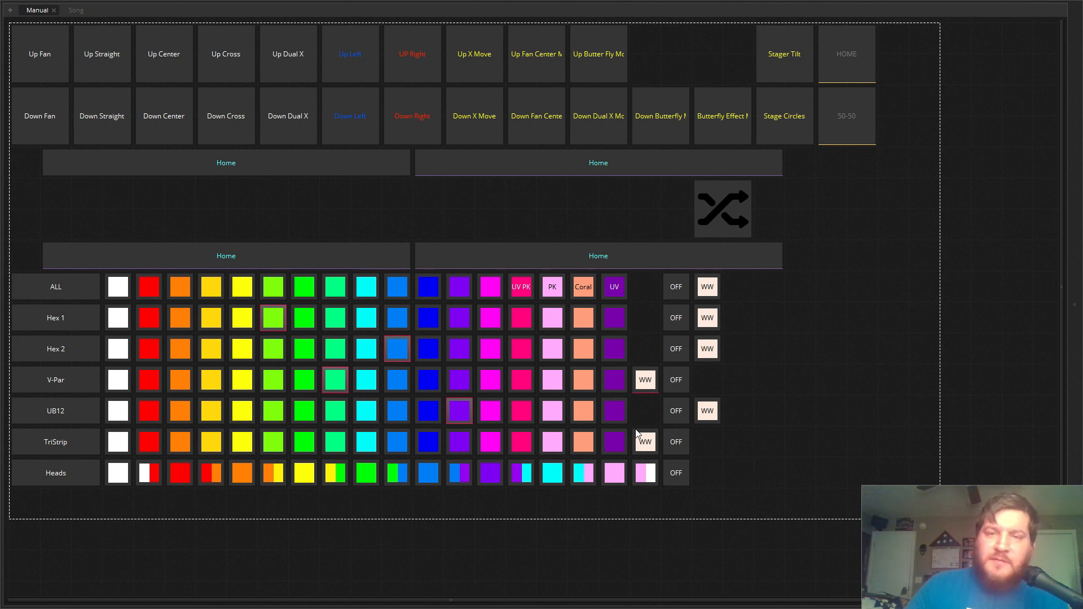
{"action": "left_click", "coordinate": [831, 387]}
{"action": "right_click", "coordinate": [782, 377]}
{"action": "left_click", "coordinate": [792, 381]}
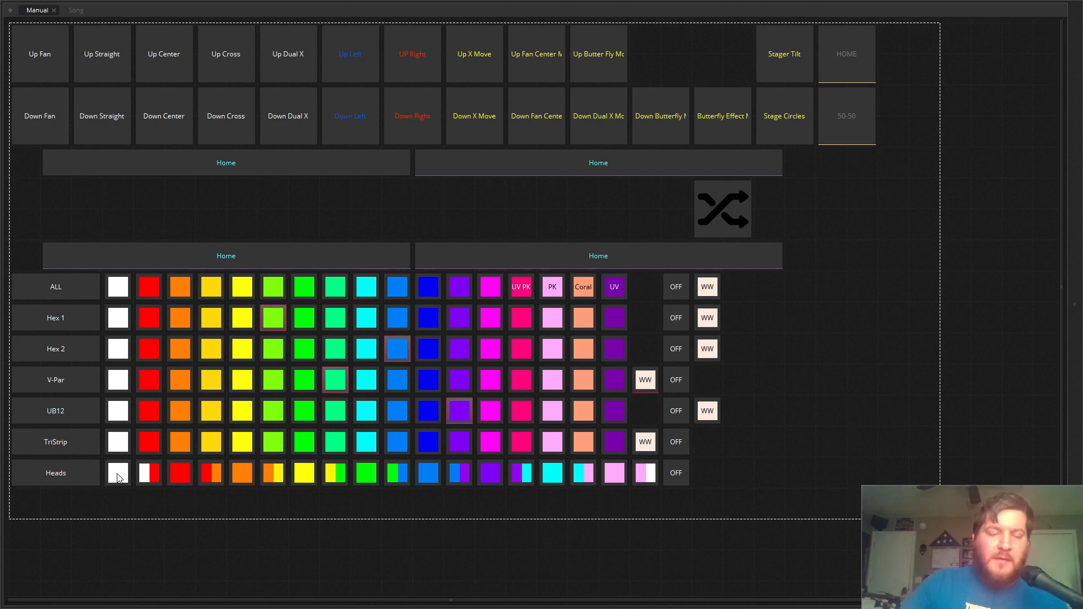
Add a new blank page to the show and delete it.
{"action": "left_click", "coordinate": [11, 12]}
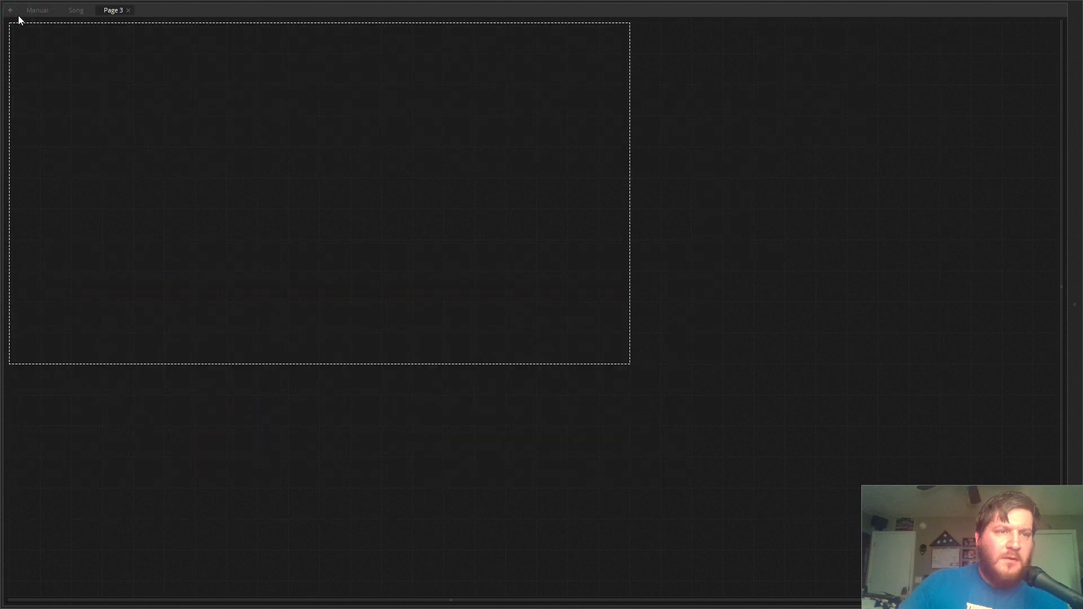
{"action": "left_click", "coordinate": [128, 11]}
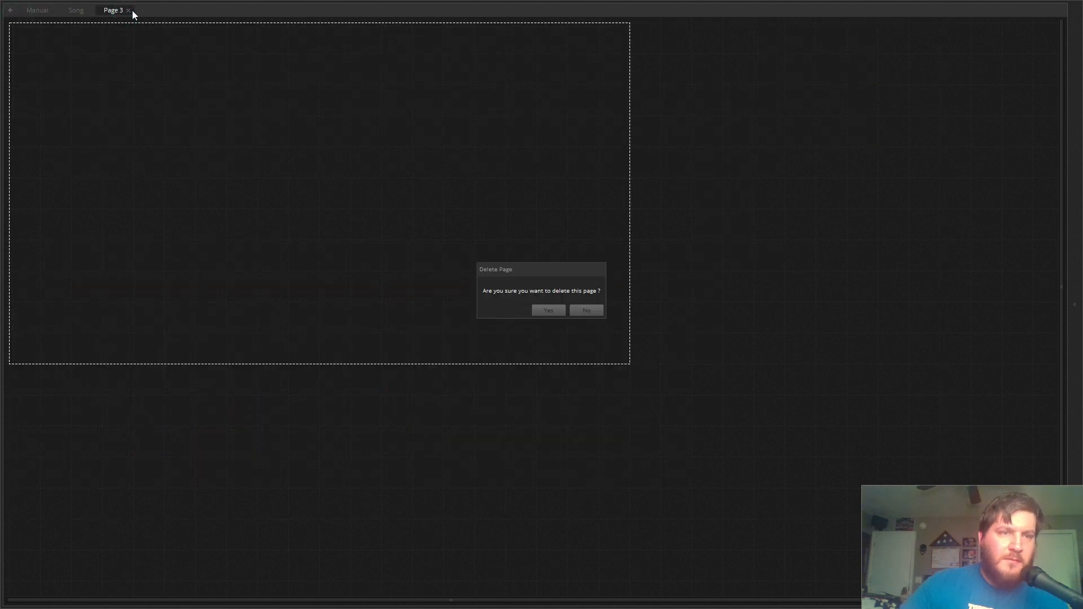
{"action": "left_click", "coordinate": [549, 311]}
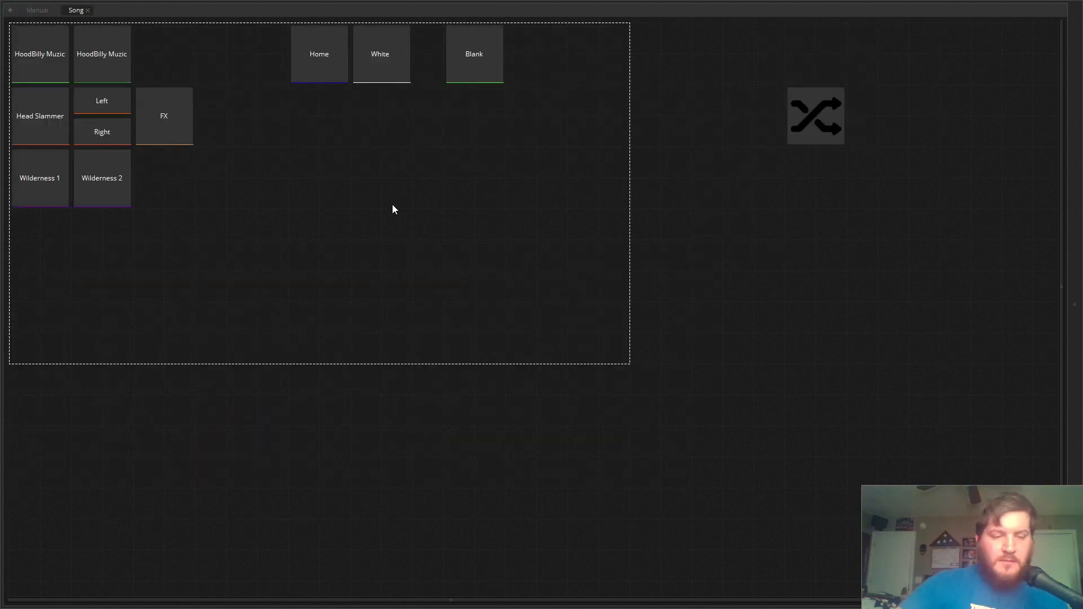
Leave full screen, open the scene editor's Head Colors group, and examine the White Heads, Cyan Heads and Red/Orange Heads scenes.
{"action": "key", "text": "alt+Tab"}
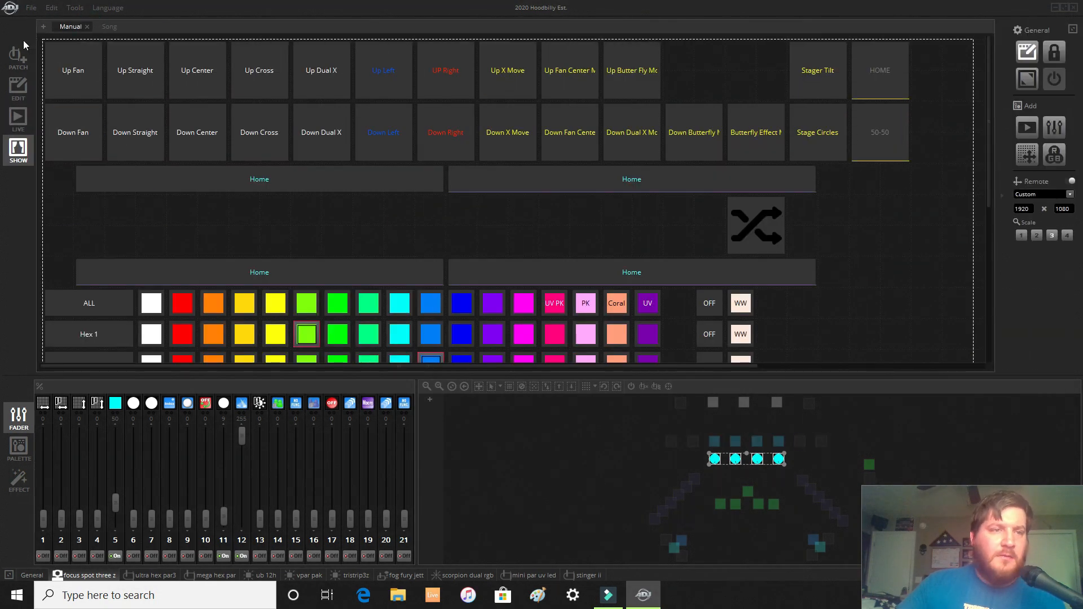
{"action": "left_click", "coordinate": [20, 84]}
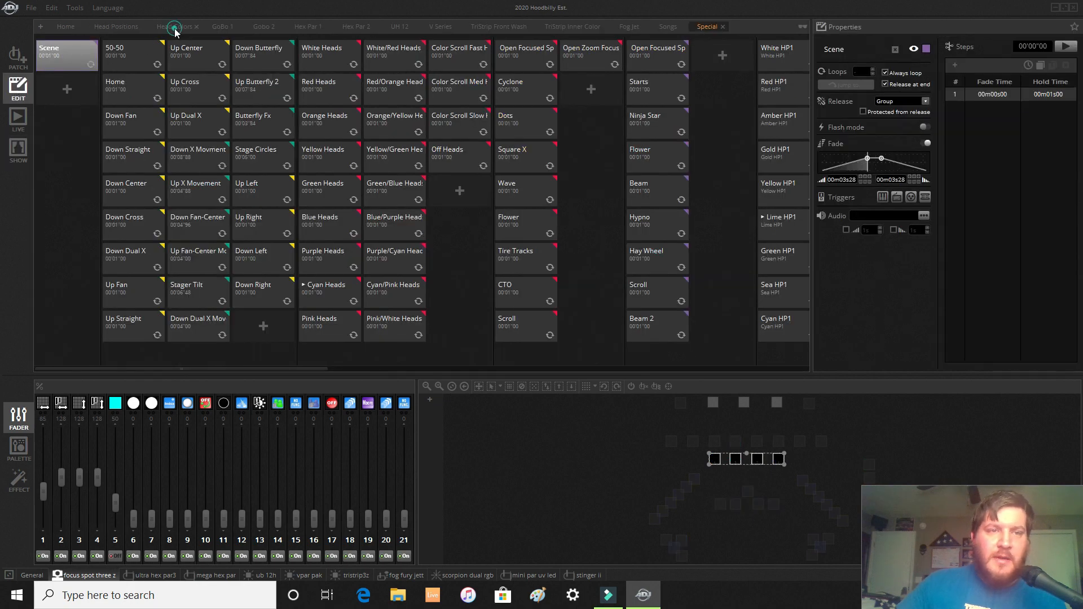
{"action": "left_click", "coordinate": [175, 27]}
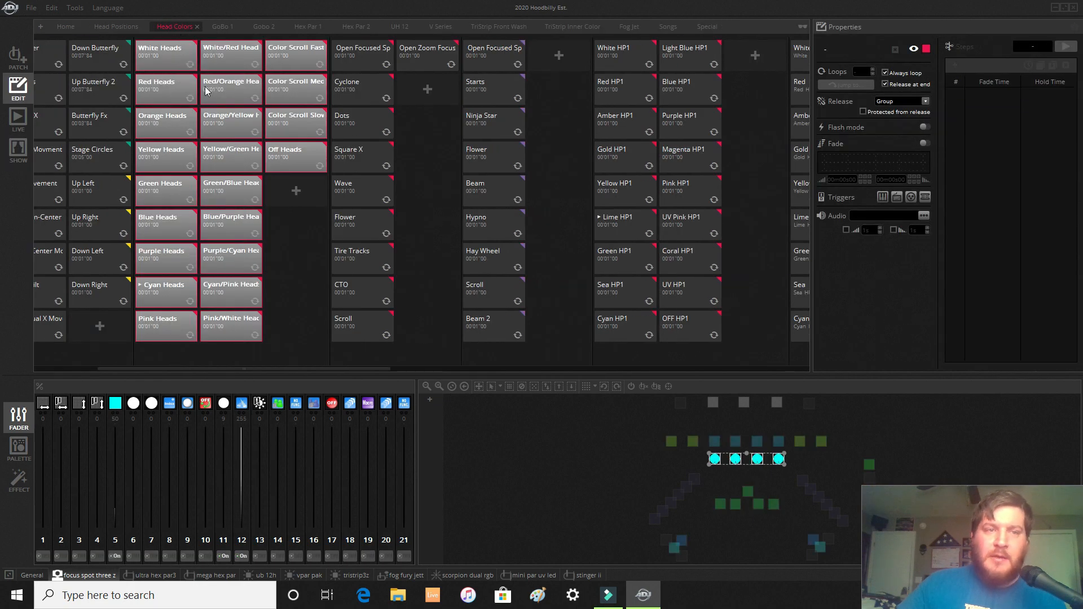
{"action": "left_click", "coordinate": [157, 47]}
{"action": "left_click", "coordinate": [173, 67]}
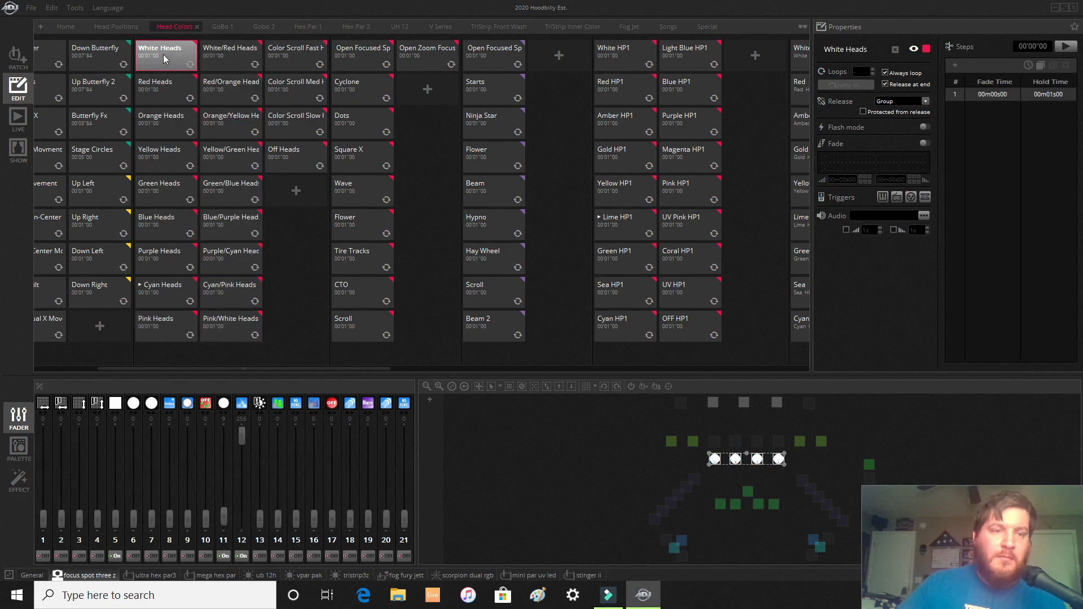
{"action": "left_click", "coordinate": [160, 285]}
{"action": "left_click", "coordinate": [1065, 47]}
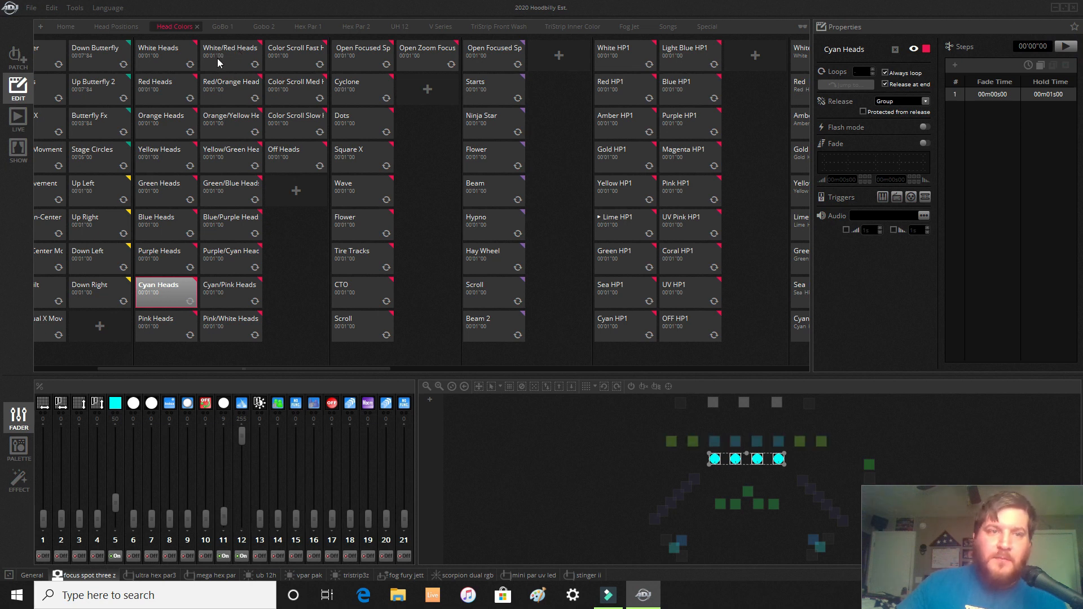
{"action": "left_click", "coordinate": [236, 93]}
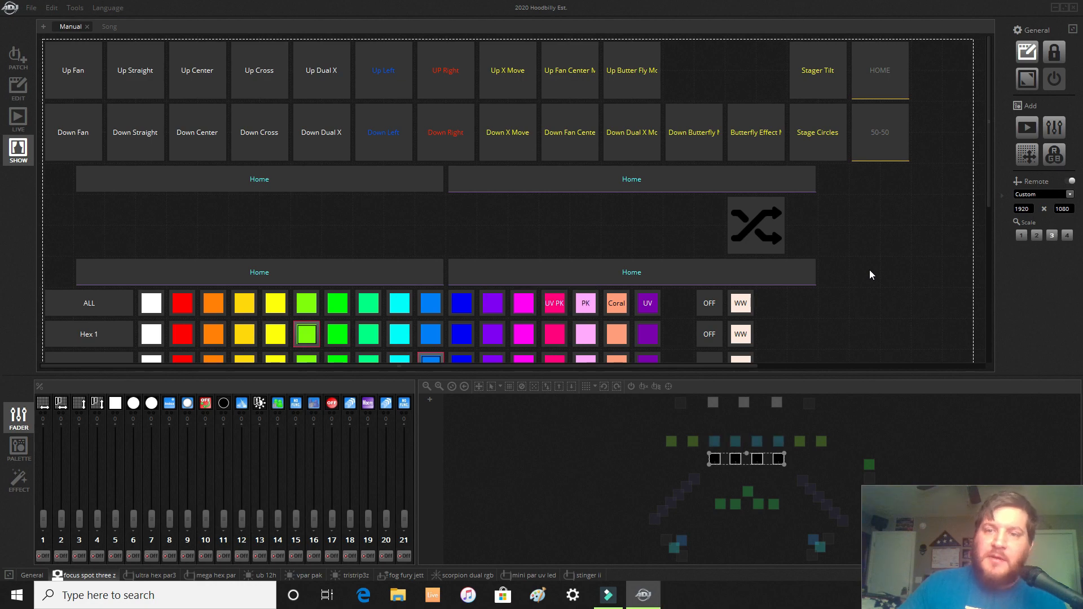
On the Manual show page, enable editing, add a control below the Heads row and open its Scene association for editing.
{"action": "scroll", "coordinate": [871, 275], "scroll_direction": "down", "scroll_amount": 3}
{"action": "scroll", "coordinate": [872, 269], "scroll_direction": "down", "scroll_amount": 3}
{"action": "left_click", "coordinate": [160, 282]}
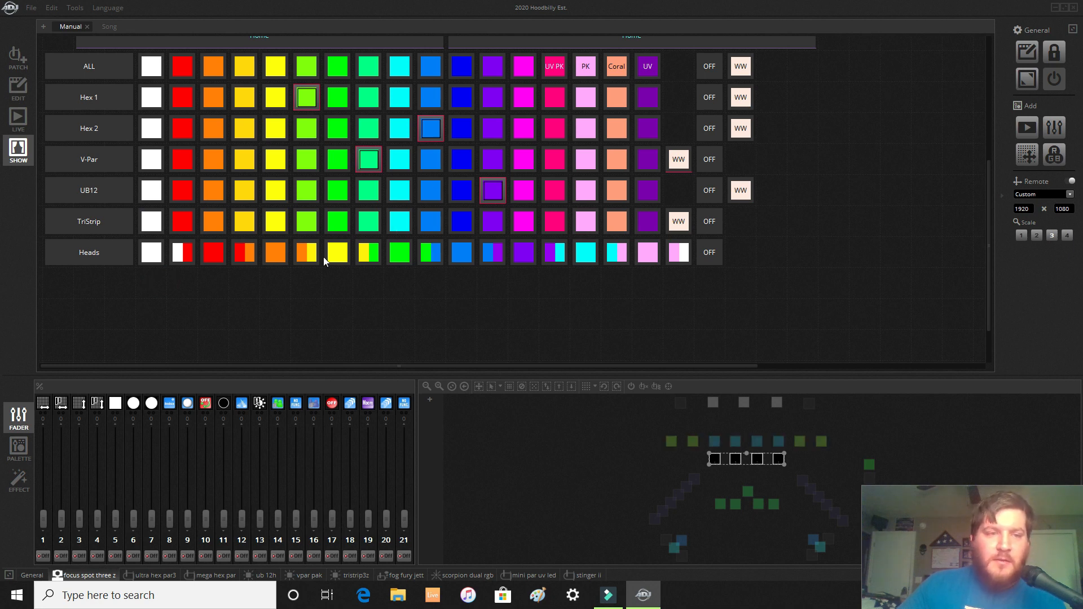
{"action": "right_click", "coordinate": [295, 293]}
{"action": "left_click", "coordinate": [309, 297]}
{"action": "right_click", "coordinate": [309, 297]}
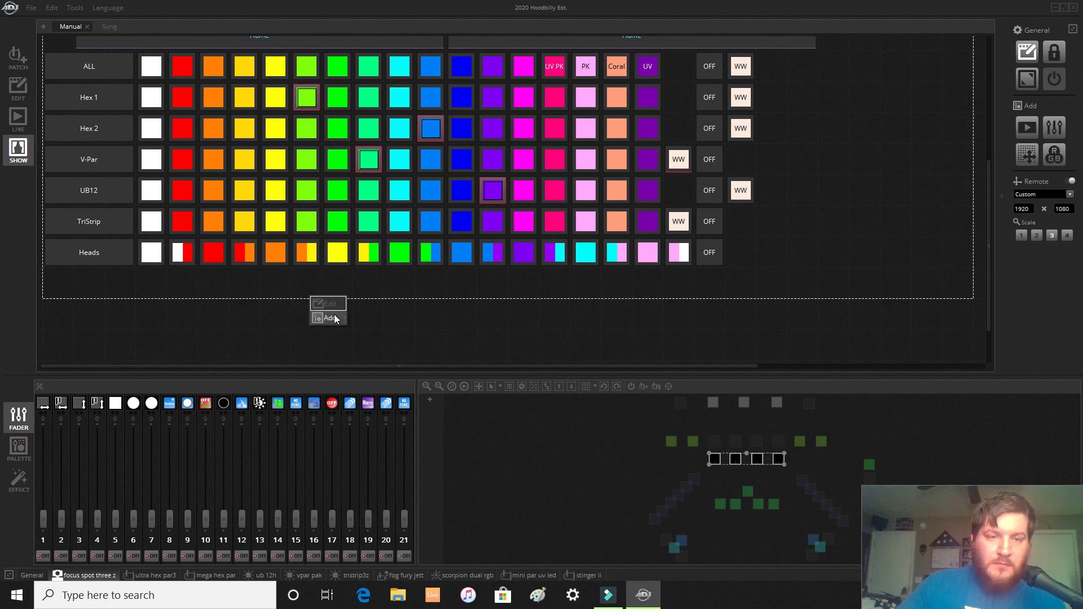
{"action": "left_click", "coordinate": [336, 315]}
{"action": "left_click", "coordinate": [376, 319]}
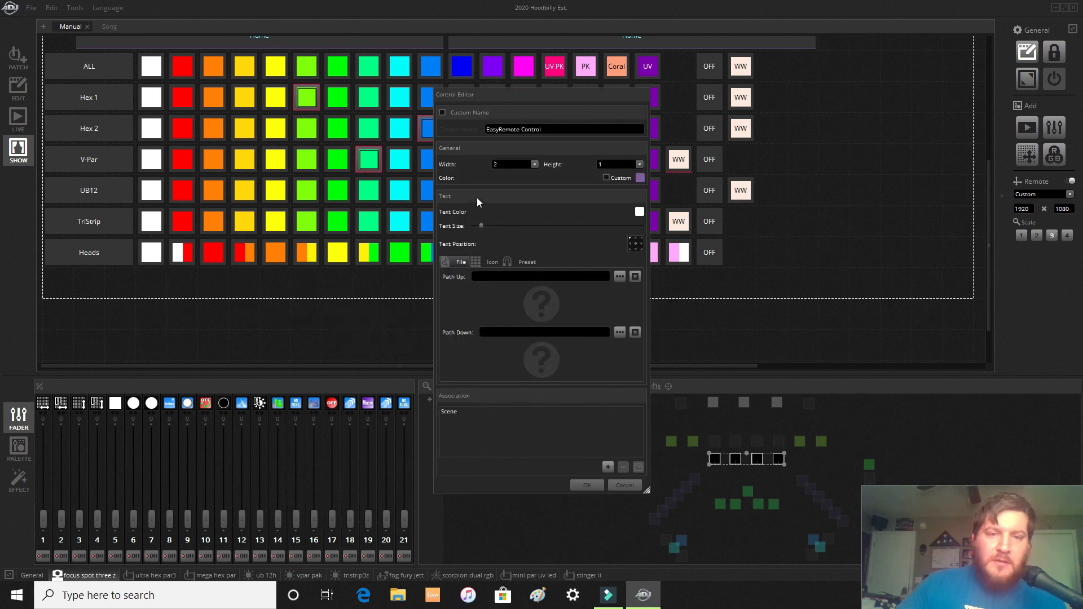
{"action": "left_click", "coordinate": [457, 413]}
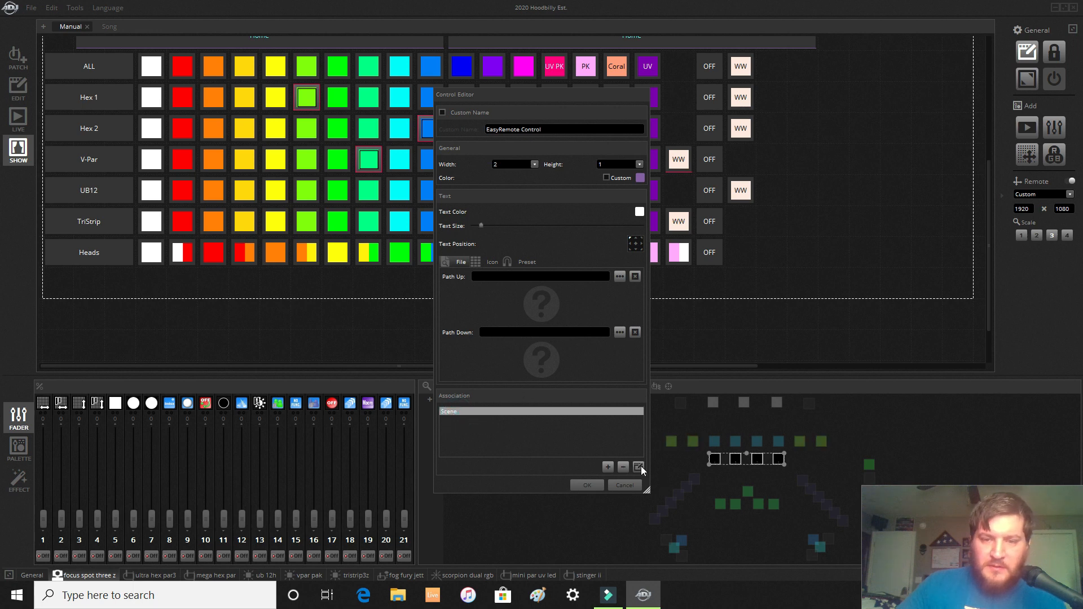
Examine the Color Wheel presets of the focus spot three z family, including Color Mixing and the rotation presets.
{"action": "left_click", "coordinate": [283, 256]}
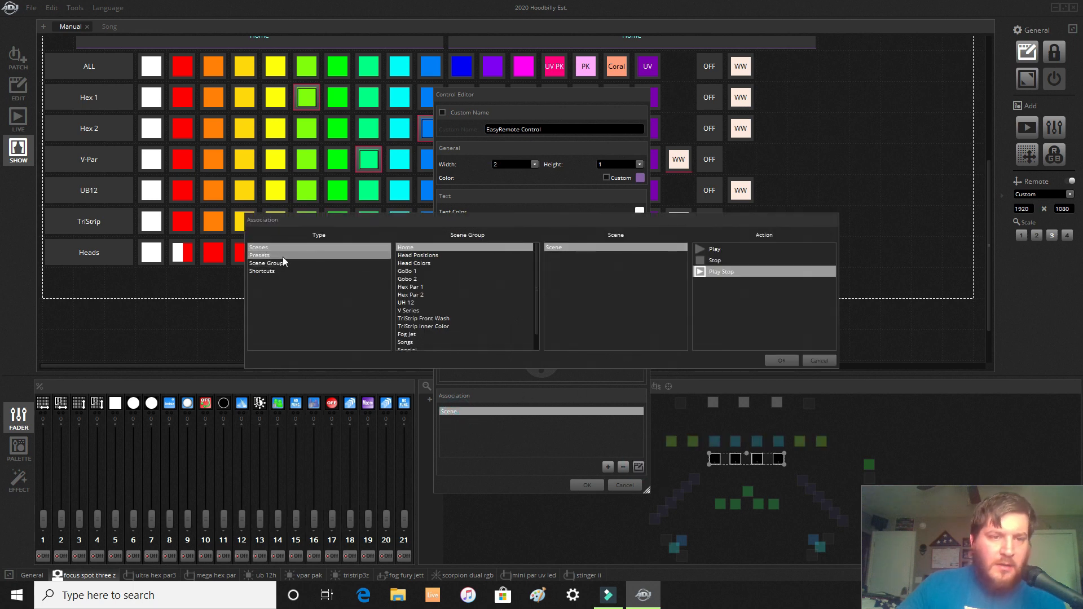
{"action": "left_click", "coordinate": [449, 249]}
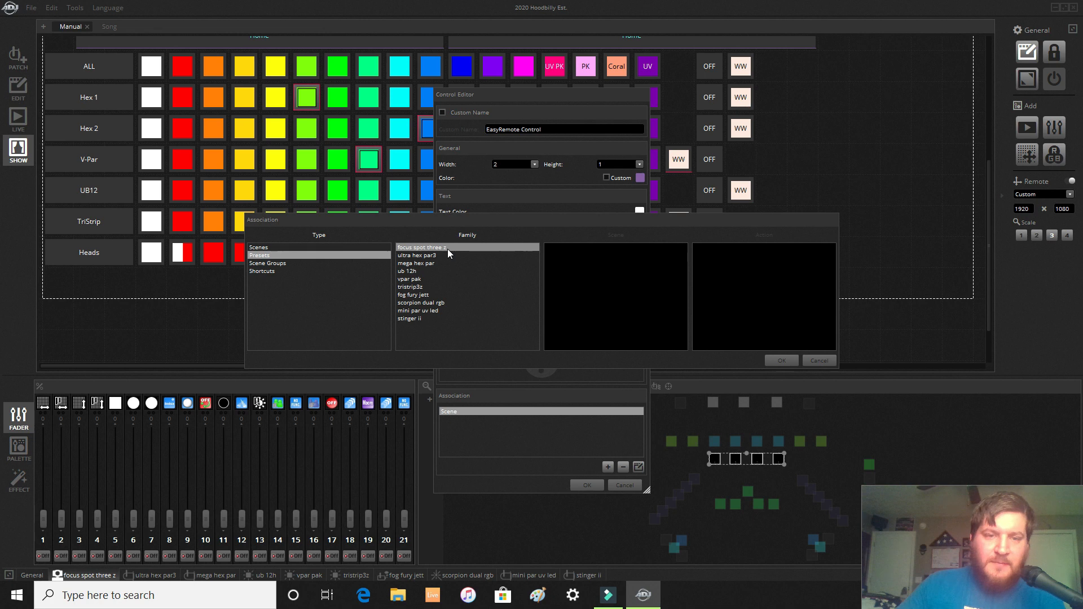
{"action": "left_click", "coordinate": [570, 248]}
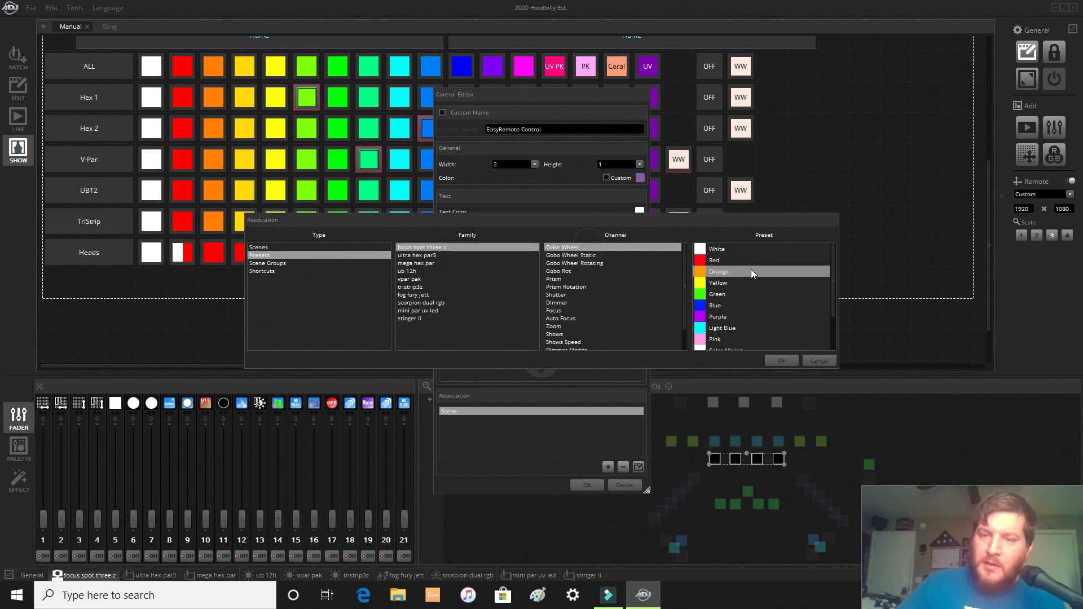
{"action": "scroll", "coordinate": [736, 319], "scroll_direction": "down", "scroll_amount": 2}
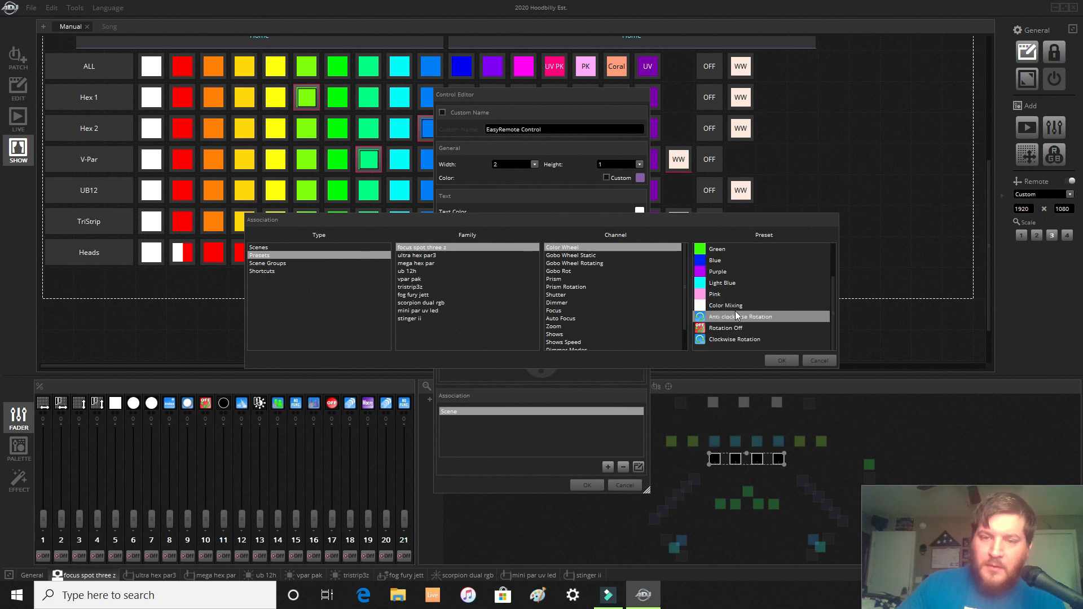
{"action": "left_click", "coordinate": [744, 306]}
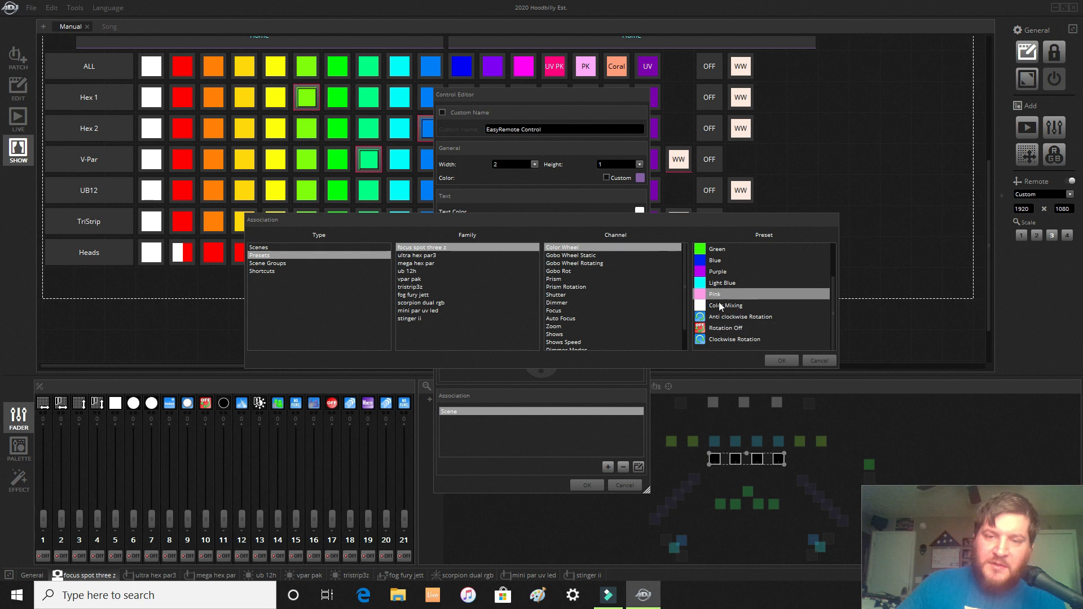
{"action": "left_click", "coordinate": [720, 328]}
{"action": "left_click", "coordinate": [728, 317]}
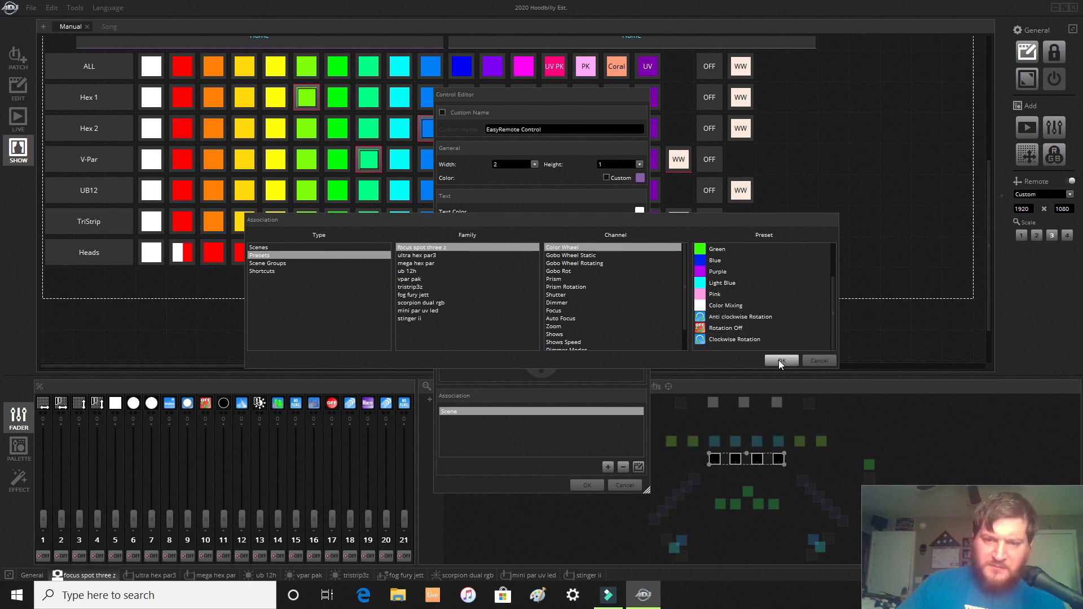
Switch the association type to Scenes and examine the scenes in the Head Positions and Head Colors groups.
{"action": "left_click", "coordinate": [303, 249]}
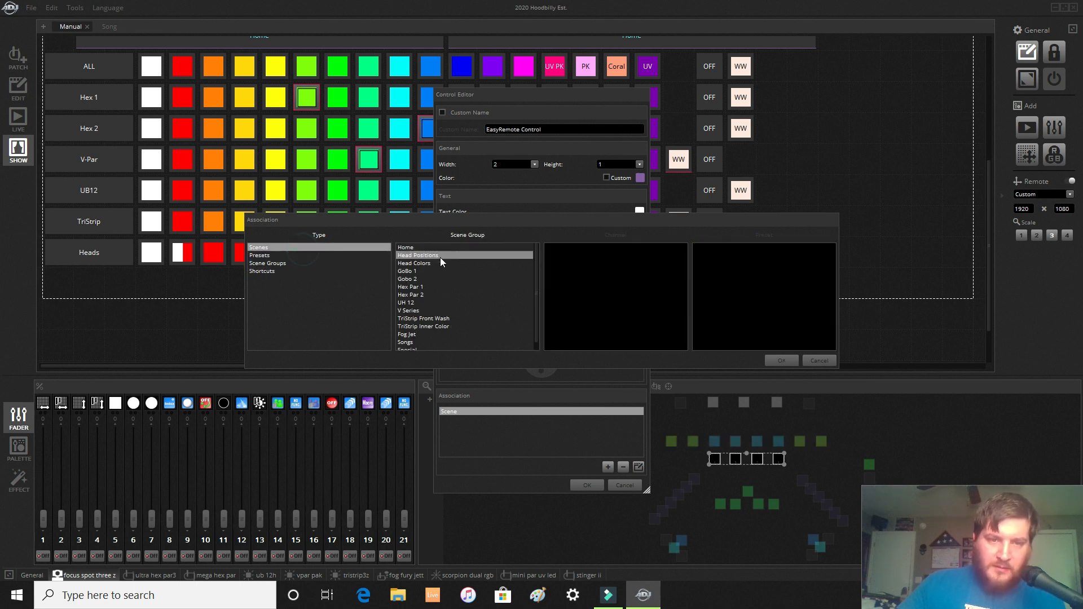
{"action": "left_click", "coordinate": [426, 255]}
{"action": "scroll", "coordinate": [607, 278], "scroll_direction": "down", "scroll_amount": 5}
{"action": "left_click", "coordinate": [422, 263]}
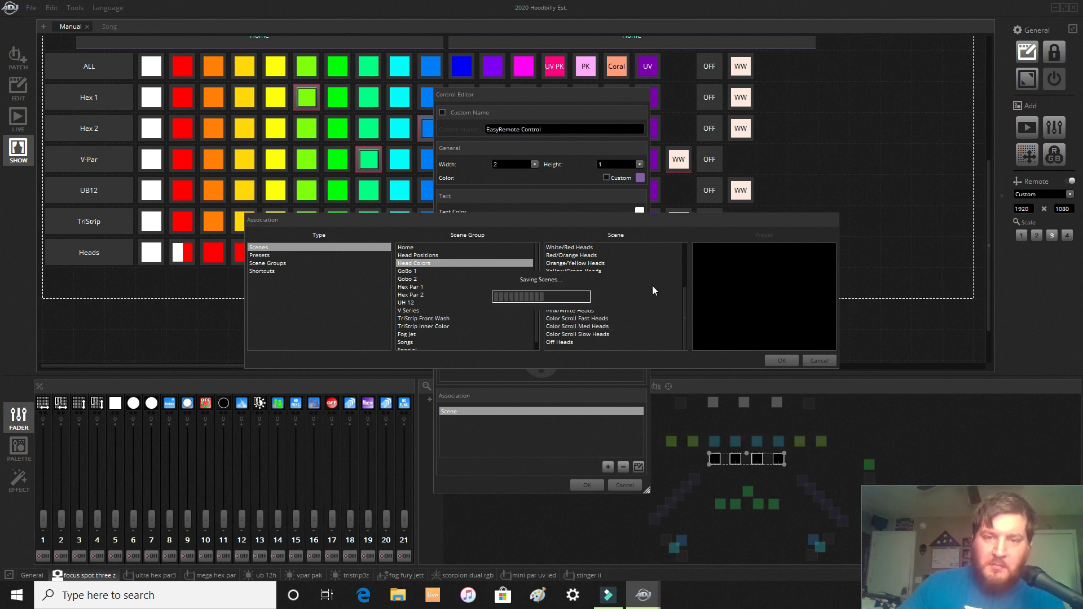
Associate the new control with the Red preset of the focus spot three z family's Color Wheel channel.
{"action": "left_click", "coordinate": [267, 256]}
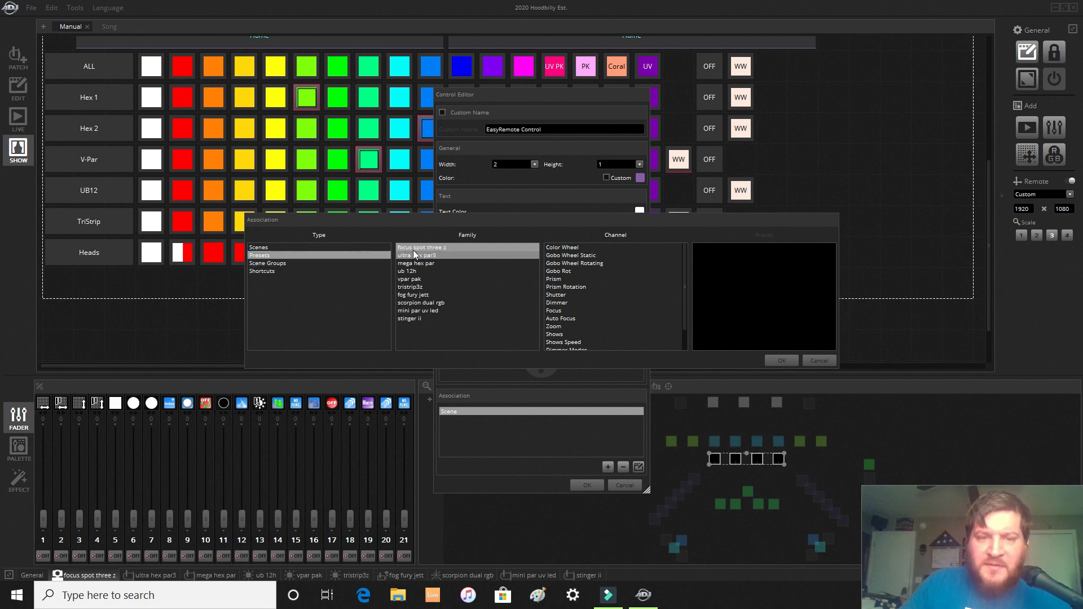
{"action": "left_click", "coordinate": [570, 248]}
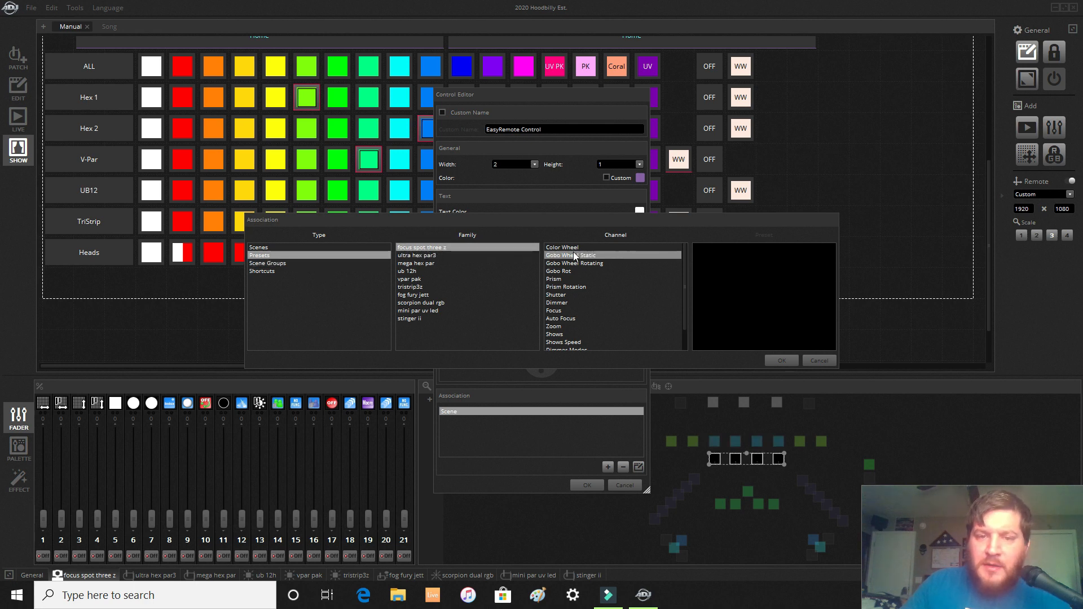
{"action": "left_click", "coordinate": [734, 262]}
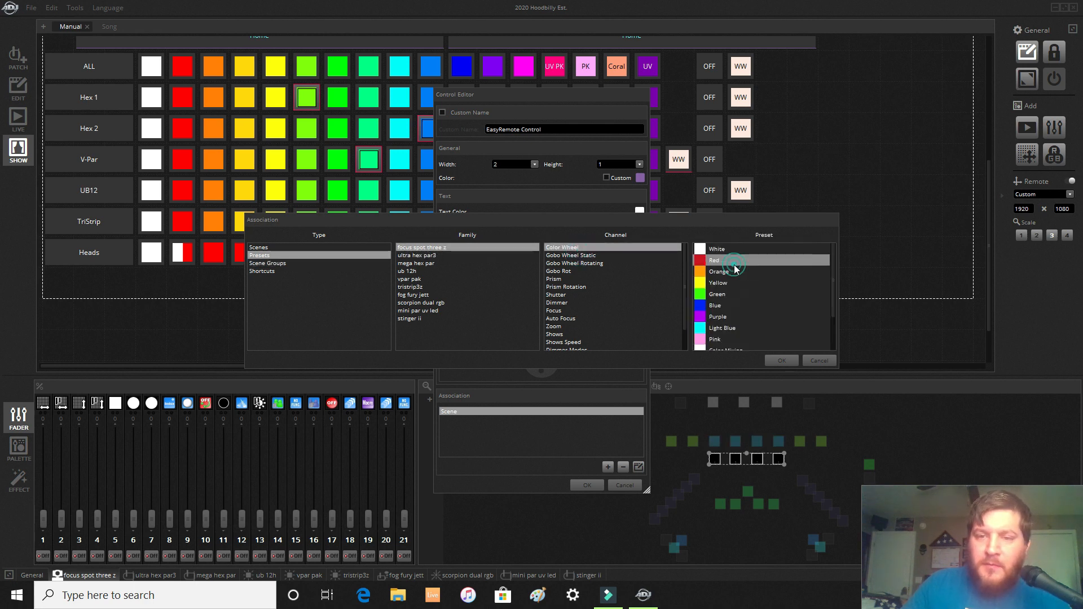
{"action": "left_click", "coordinate": [781, 361]}
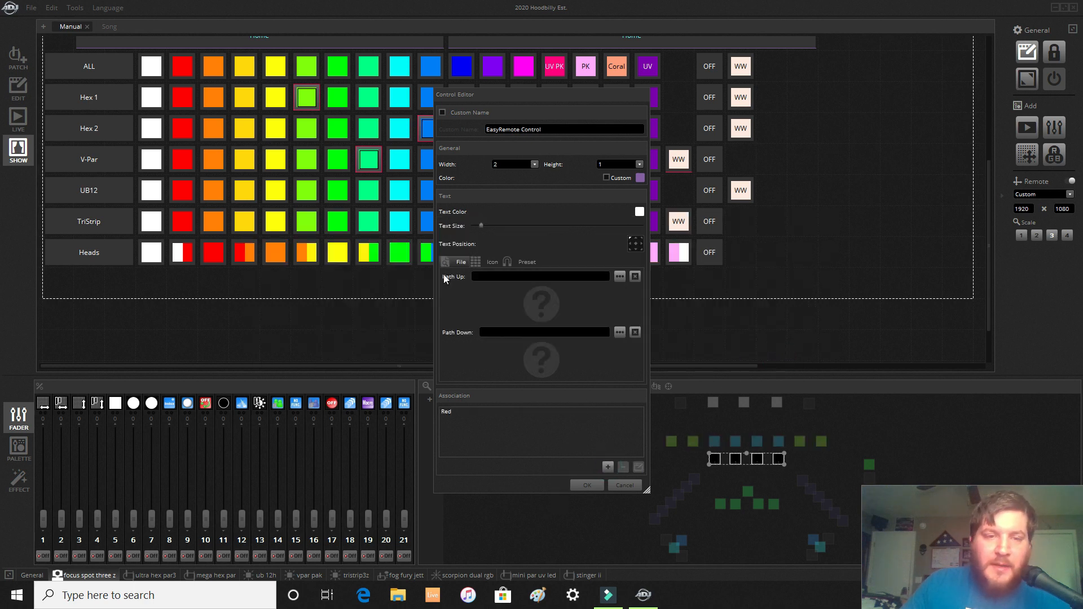
Try to add a second association combining the focus spot three z Shutter and Dimmer presets, and discard the control.
{"action": "left_click", "coordinate": [608, 466]}
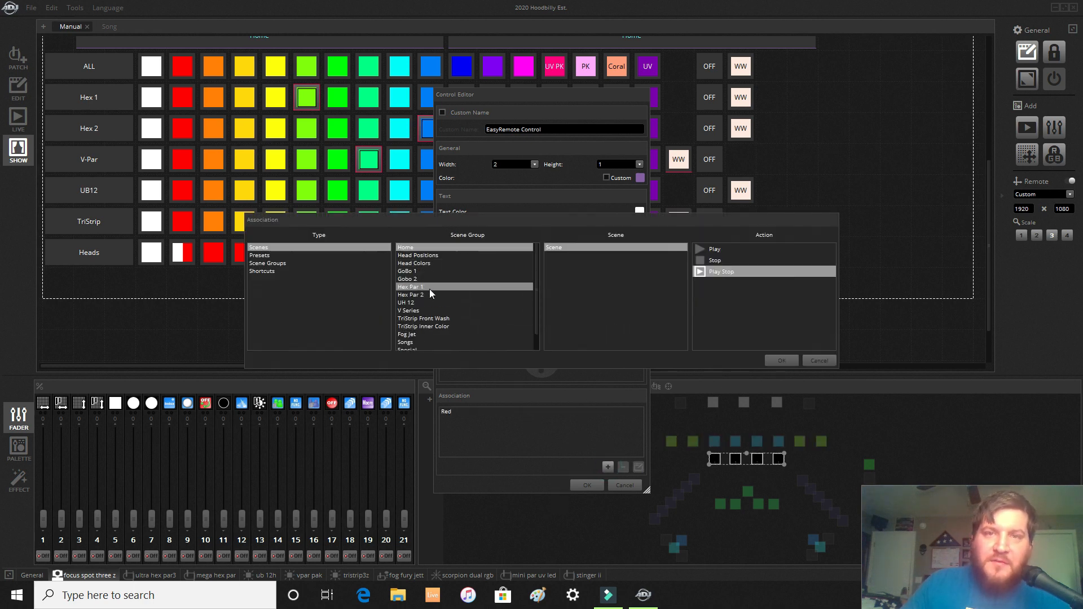
{"action": "left_click", "coordinate": [260, 255]}
{"action": "left_click", "coordinate": [432, 250]}
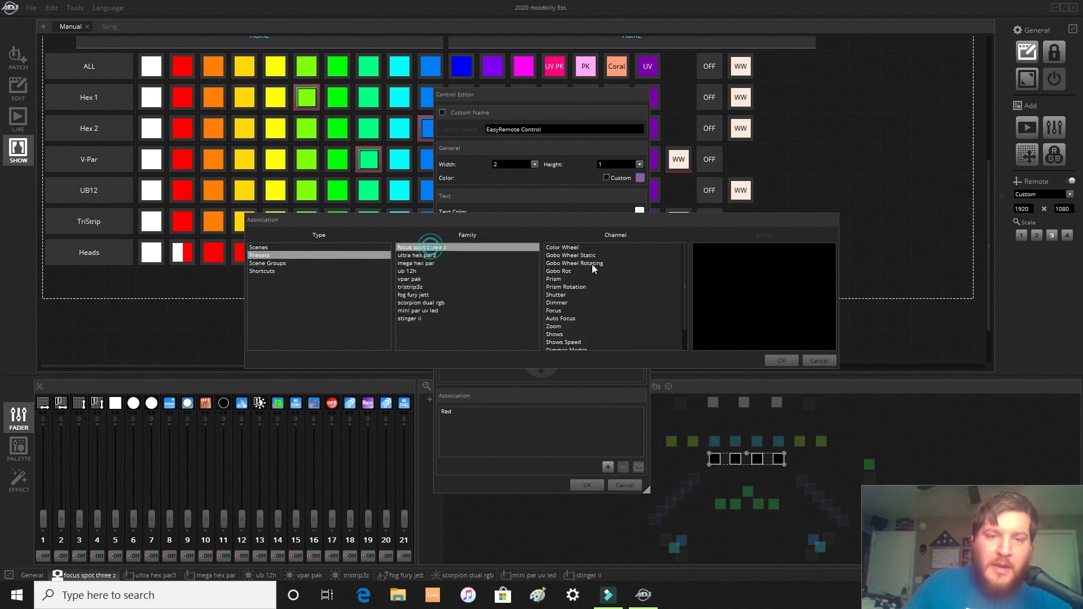
{"action": "left_click", "coordinate": [570, 303]}
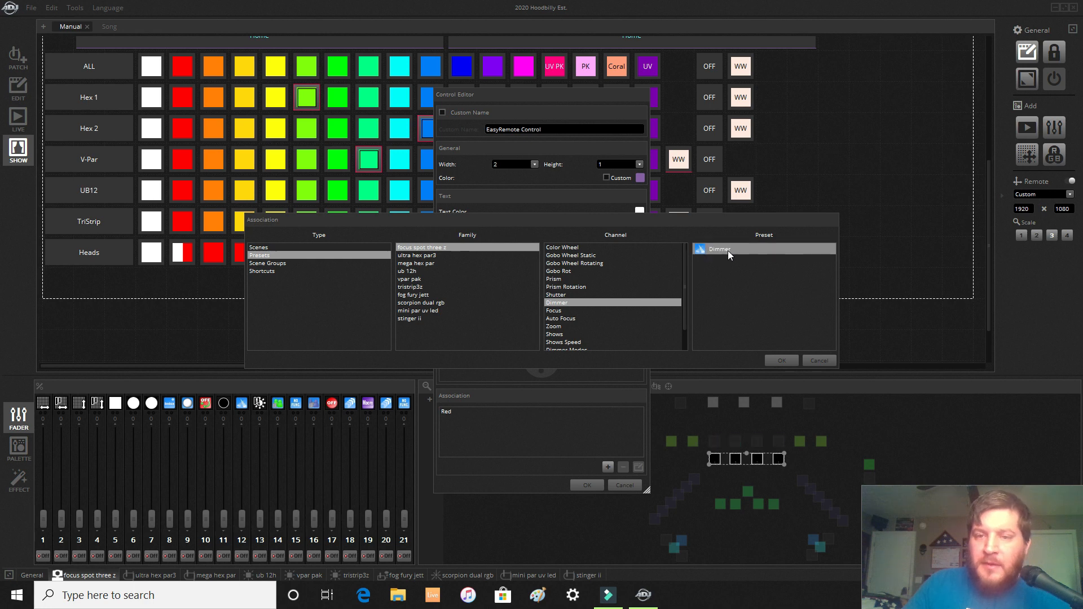
{"action": "left_click", "coordinate": [549, 295]}
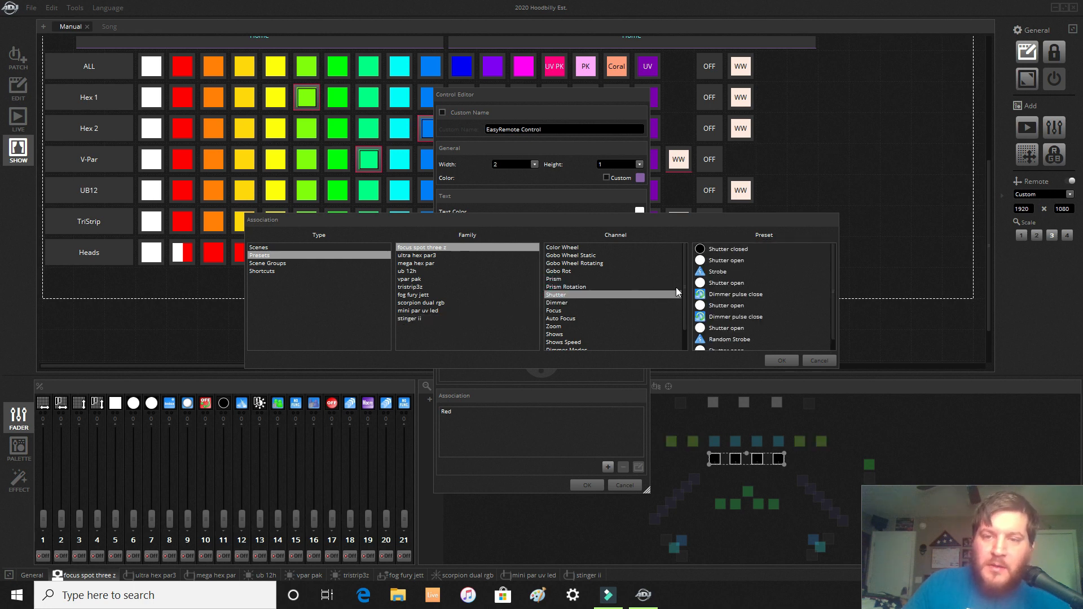
{"action": "left_click", "coordinate": [640, 295], "text": "ctrl"}
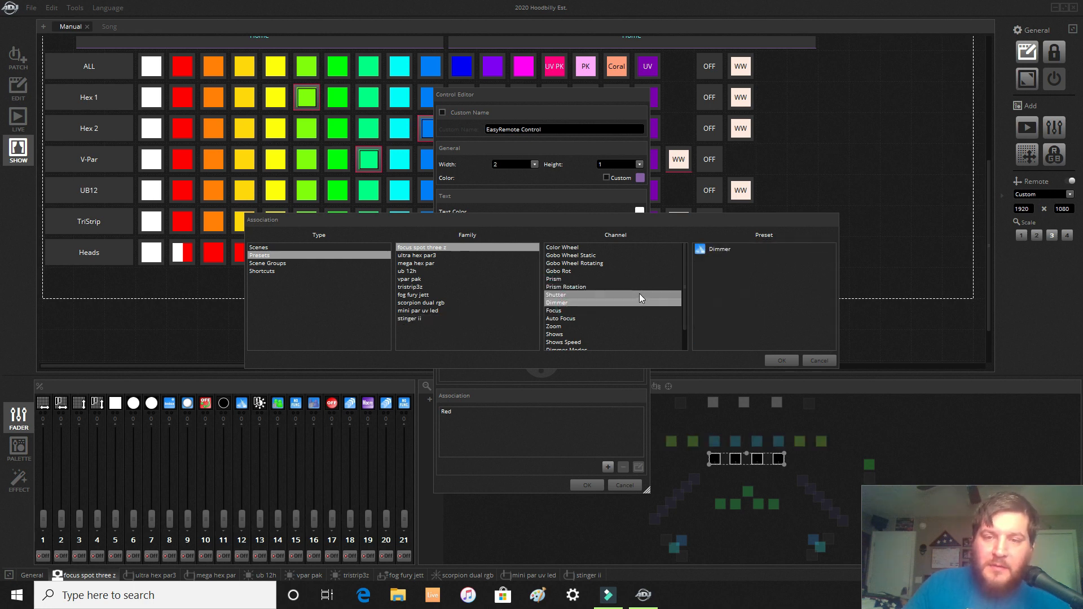
{"action": "left_click", "coordinate": [641, 294], "text": "ctrl"}
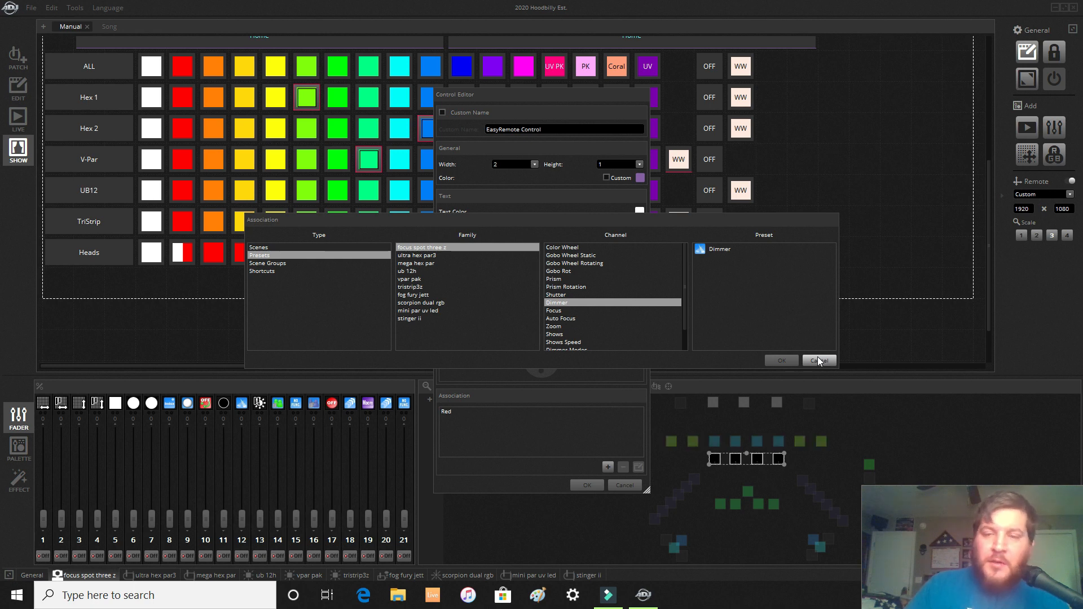
{"action": "left_click", "coordinate": [819, 361]}
{"action": "left_click", "coordinate": [632, 487]}
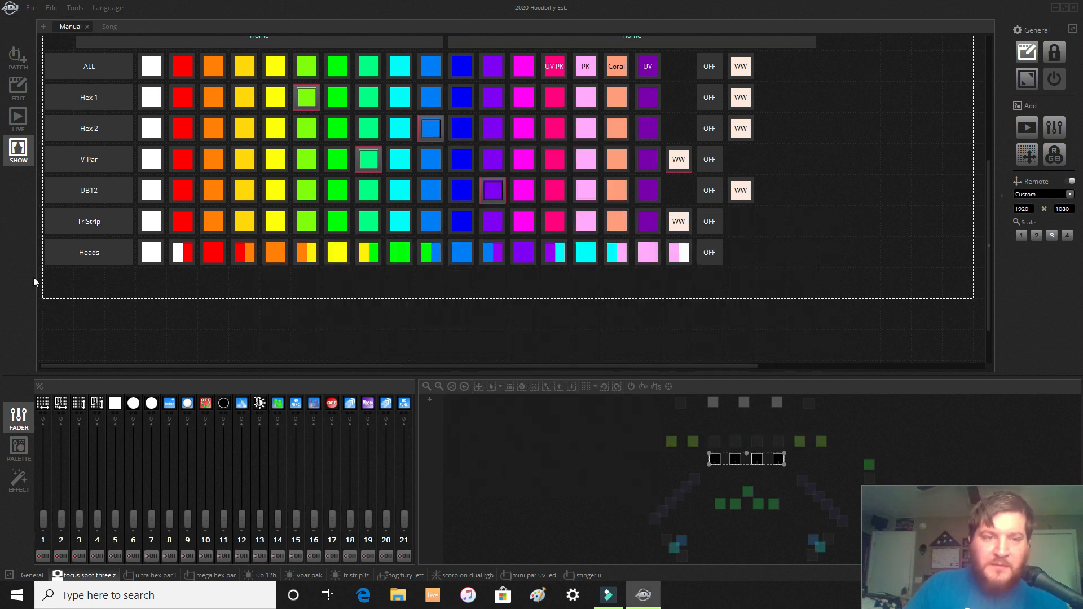
Add a new control in the empty area below the Heads row of the Manual page.
{"action": "right_click", "coordinate": [164, 283]}
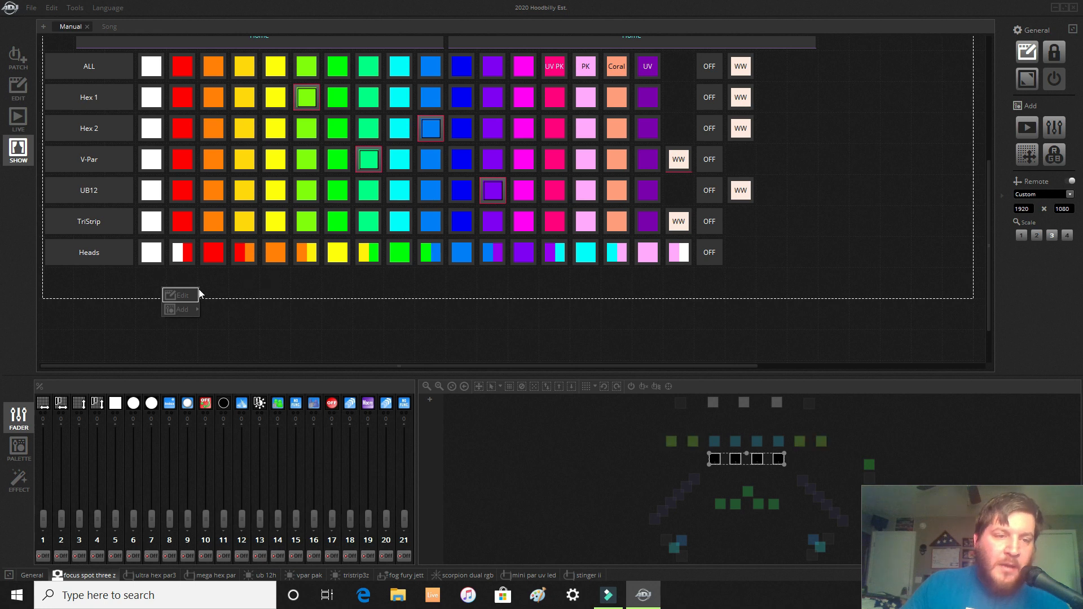
{"action": "mouse_move", "coordinate": [183, 310]}
{"action": "left_click", "coordinate": [229, 311]}
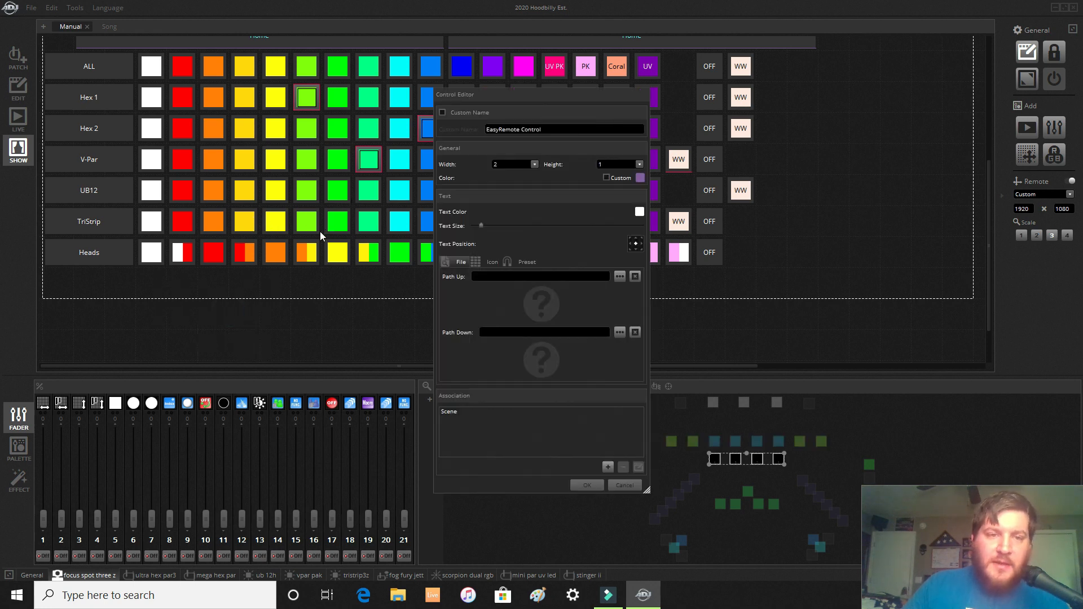
Replace the new control's Scene association with the focus spot three z Color Wheel preset Red and confirm the control.
{"action": "left_click", "coordinate": [489, 412]}
{"action": "left_click", "coordinate": [638, 468]}
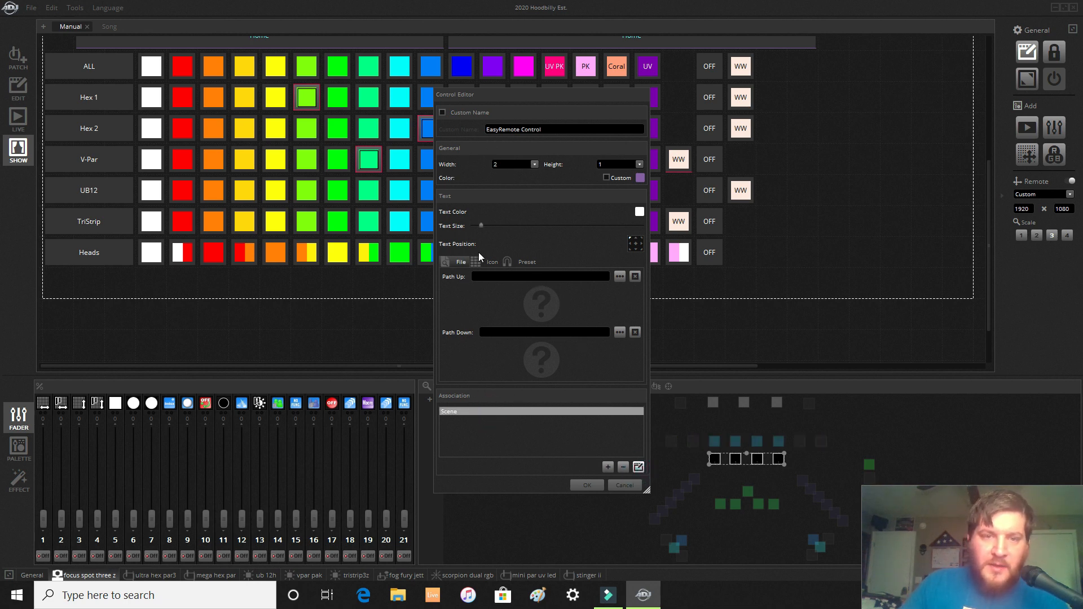
{"action": "left_click", "coordinate": [359, 255]}
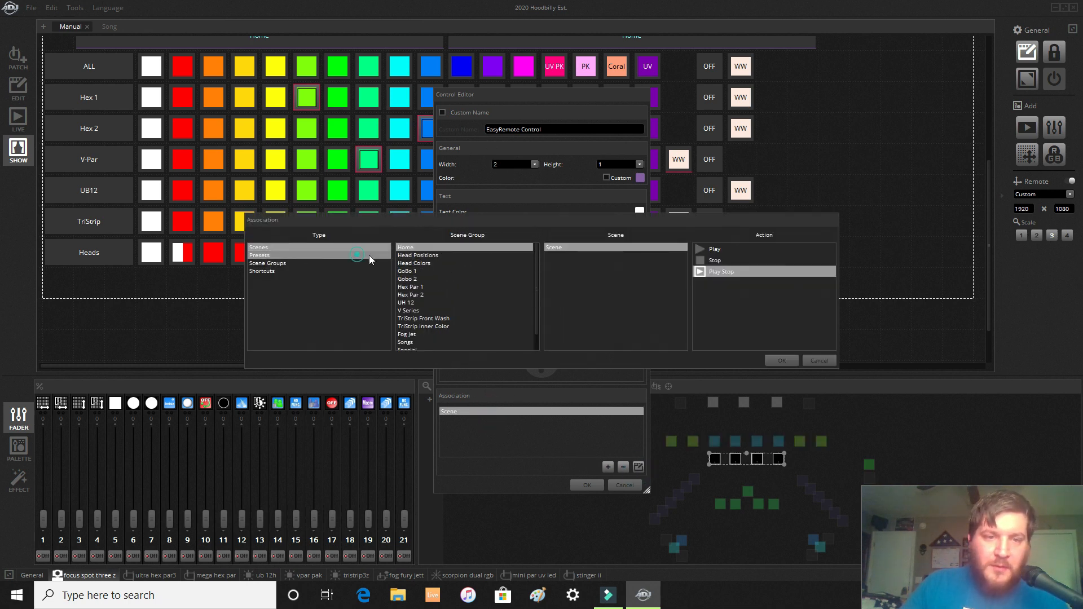
{"action": "left_click", "coordinate": [443, 248]}
{"action": "left_click", "coordinate": [584, 247]}
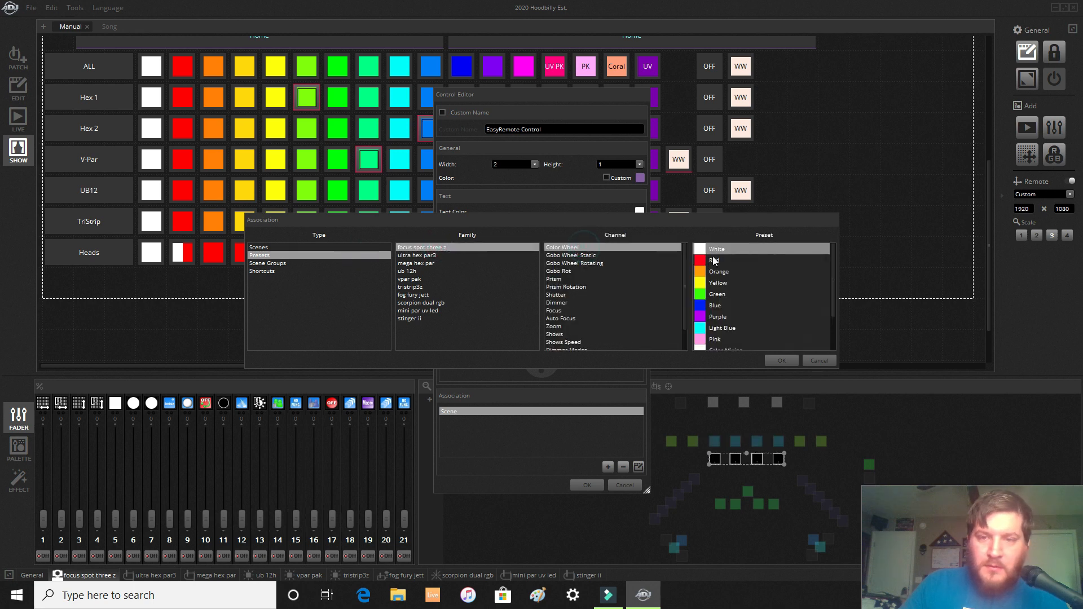
{"action": "left_click", "coordinate": [720, 261]}
{"action": "left_click", "coordinate": [780, 361]}
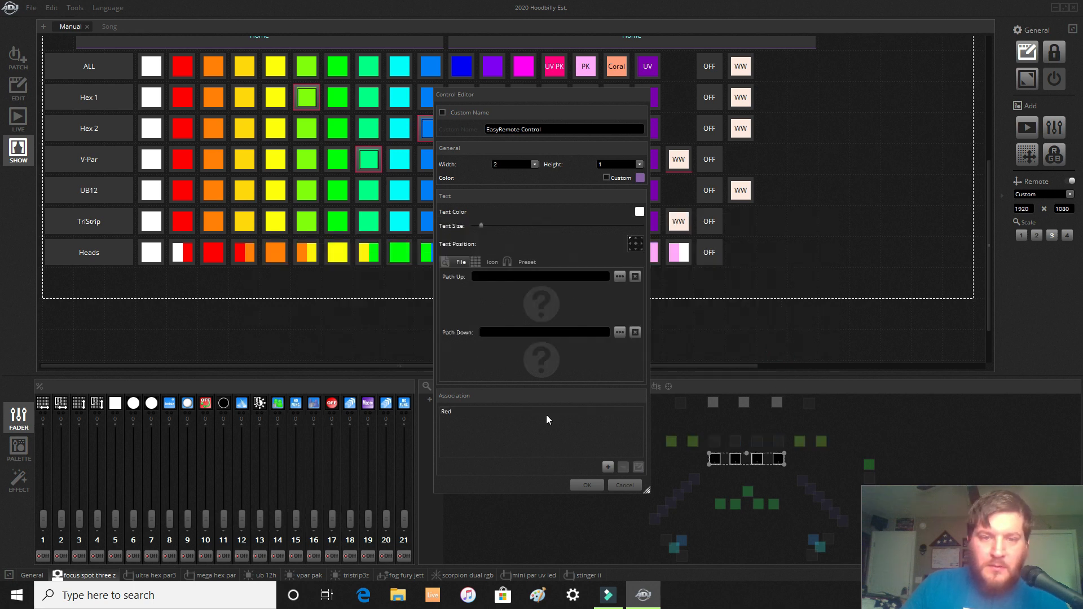
{"action": "left_click", "coordinate": [588, 486]}
Move the new red control from beside the Home control to directly below the solid red button of the Heads row.
{"action": "scroll", "coordinate": [371, 326], "scroll_direction": "up", "scroll_amount": 5}
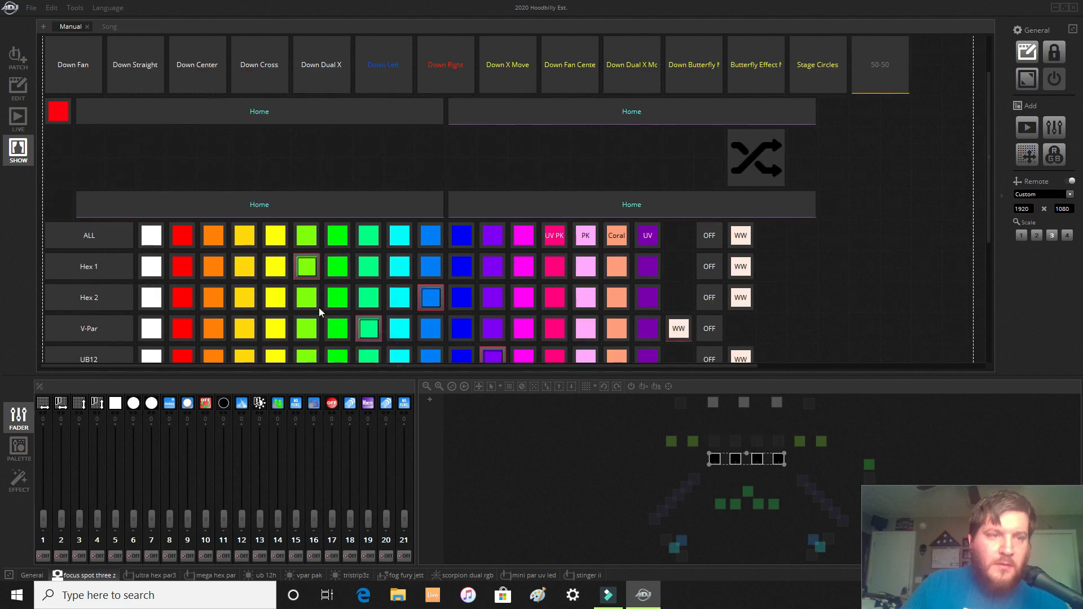
{"action": "left_click_drag", "start_coordinate": [59, 181], "coordinate": [218, 234]}
{"action": "left_click", "coordinate": [290, 236]}
{"action": "left_click", "coordinate": [210, 223]}
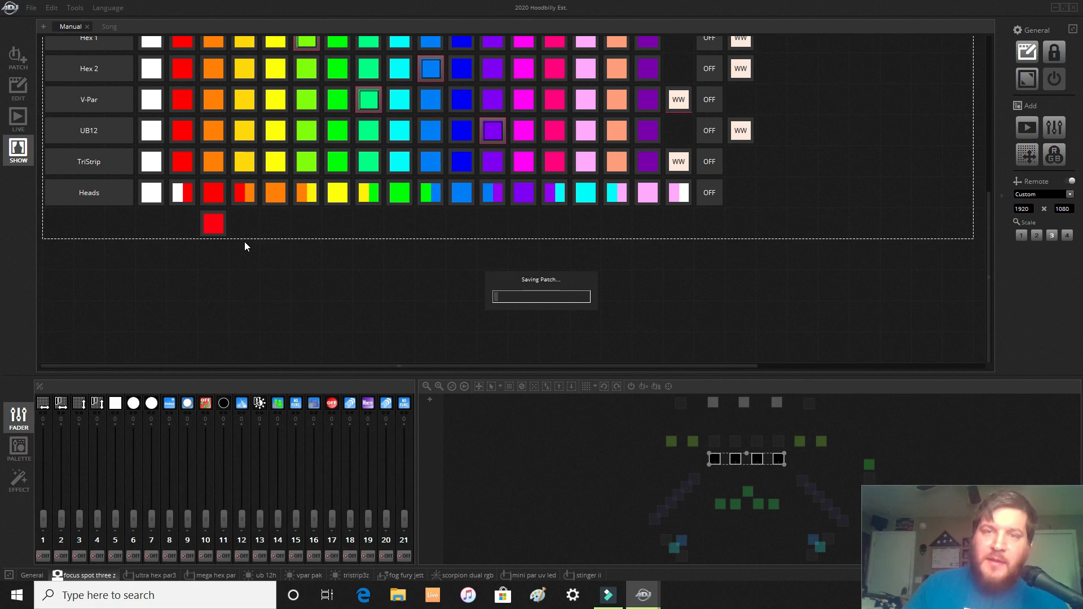
Review the red preset control's settings and delete the control from the Manual page.
{"action": "left_click", "coordinate": [217, 222]}
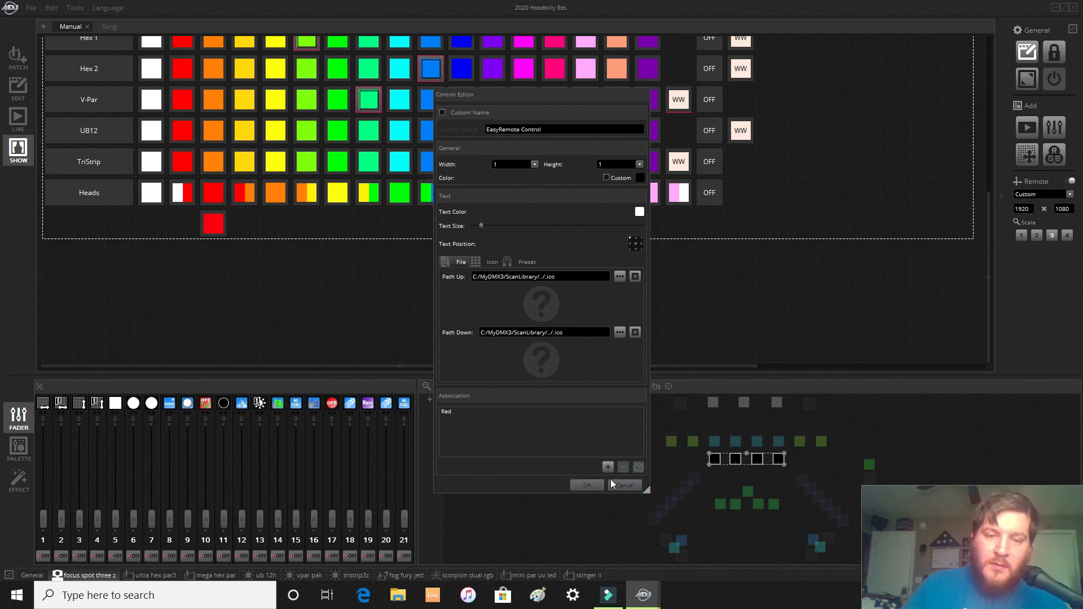
{"action": "left_click", "coordinate": [586, 485]}
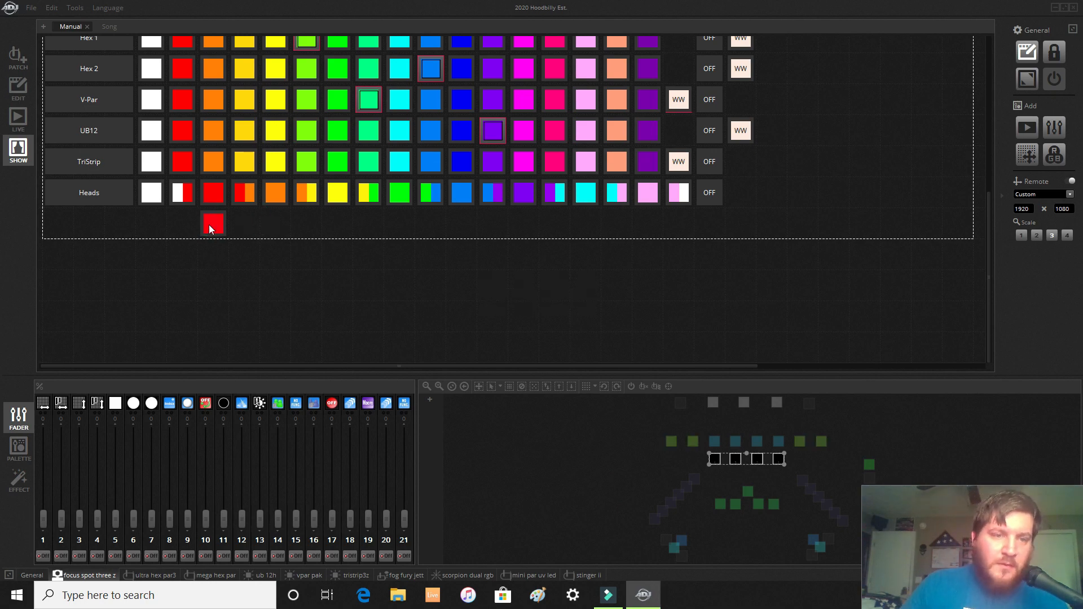
{"action": "right_click", "coordinate": [211, 225]}
{"action": "left_click", "coordinate": [234, 282]}
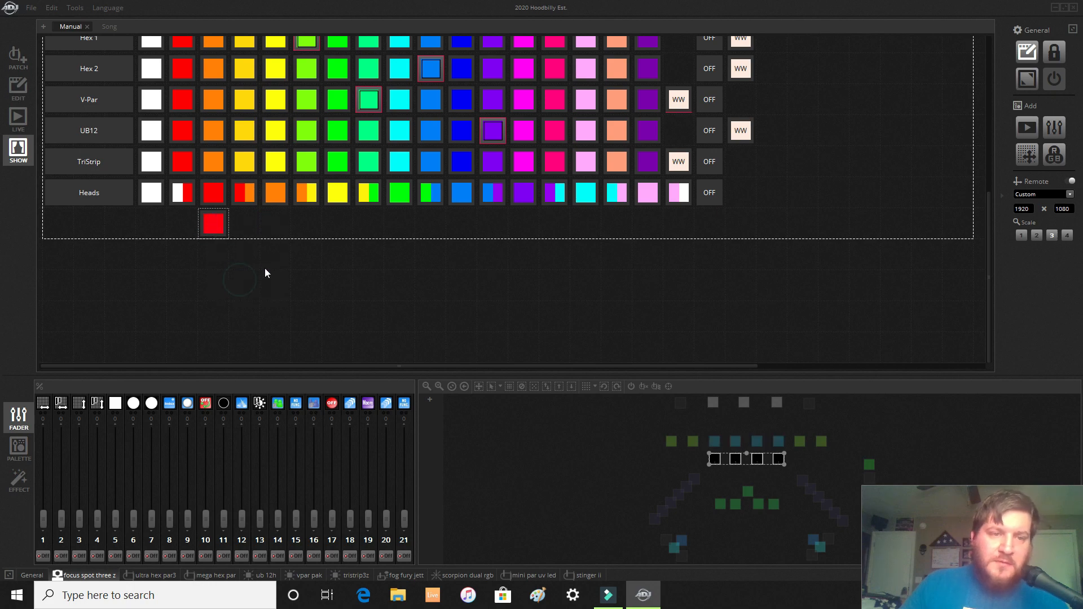
{"action": "left_click", "coordinate": [550, 310]}
Examine the Heads row of color buttons on the Manual page, including the yellow, yellow/green and OFF buttons.
{"action": "scroll", "coordinate": [394, 300], "scroll_direction": "up", "scroll_amount": 5}
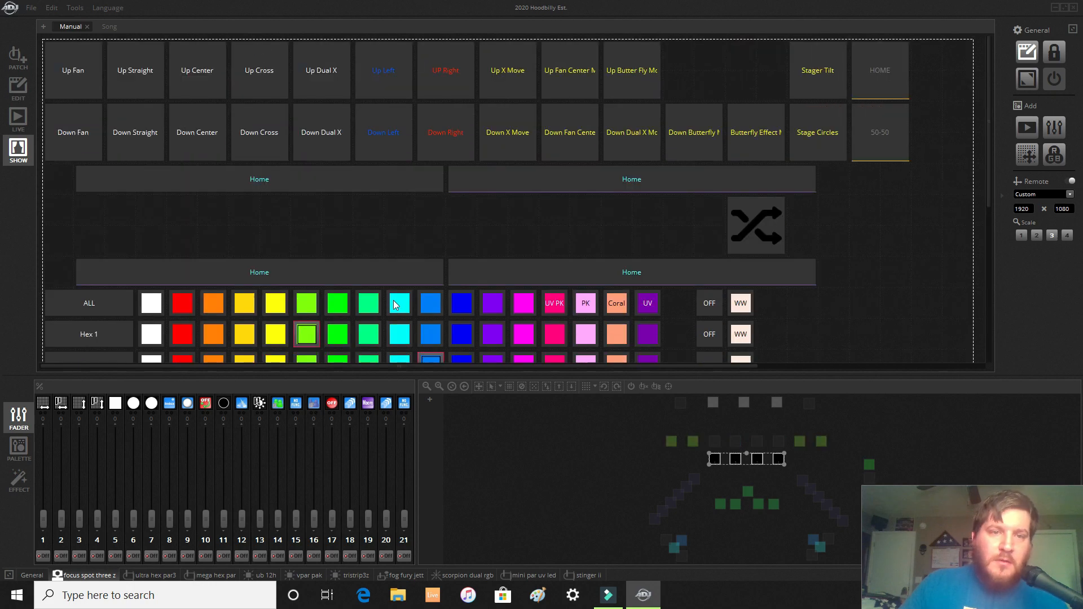
{"action": "scroll", "coordinate": [393, 300], "scroll_direction": "down", "scroll_amount": 3}
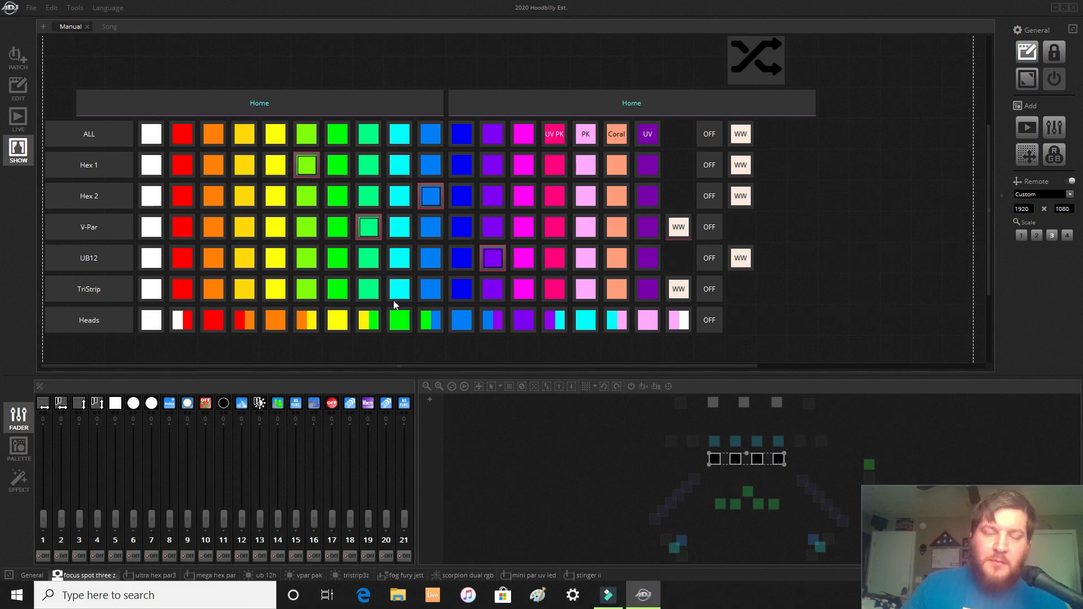
{"action": "scroll", "coordinate": [371, 305], "scroll_direction": "down", "scroll_amount": 1}
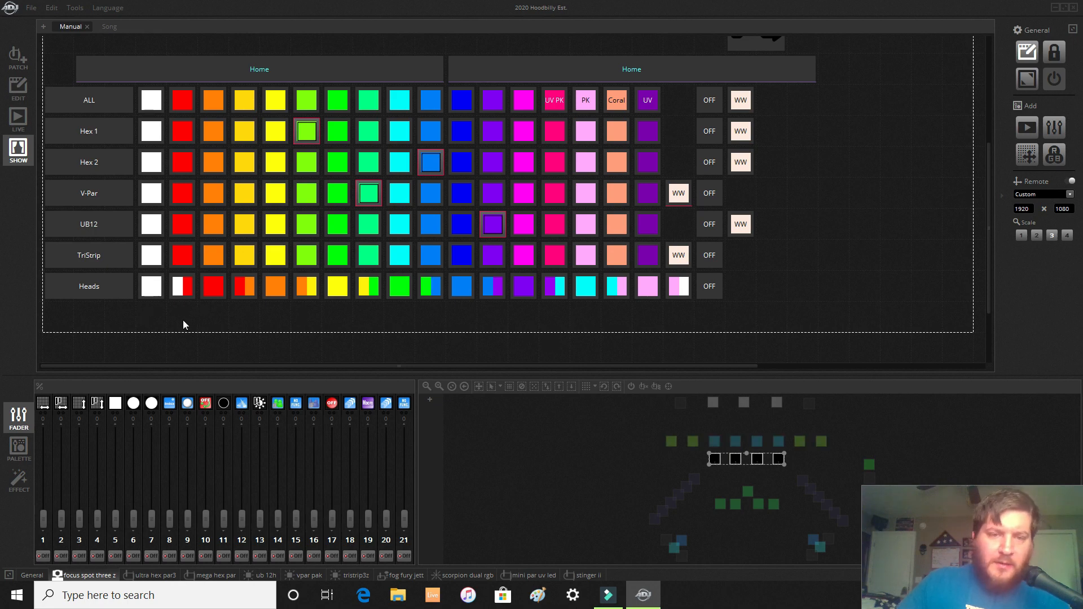
{"action": "left_click_drag", "start_coordinate": [148, 304], "coordinate": [699, 286]}
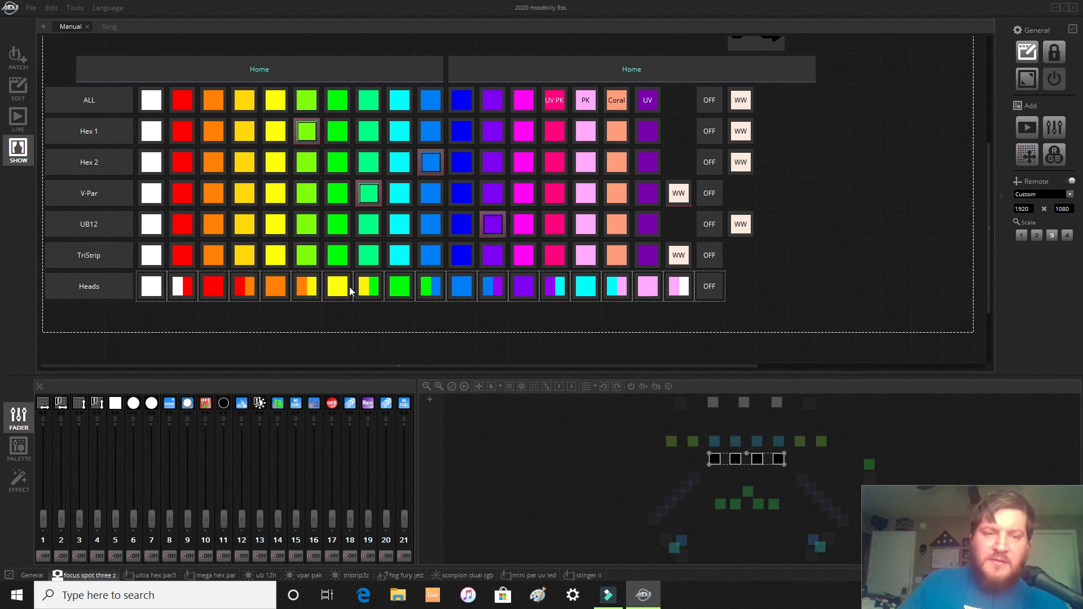
{"action": "left_click", "coordinate": [342, 311]}
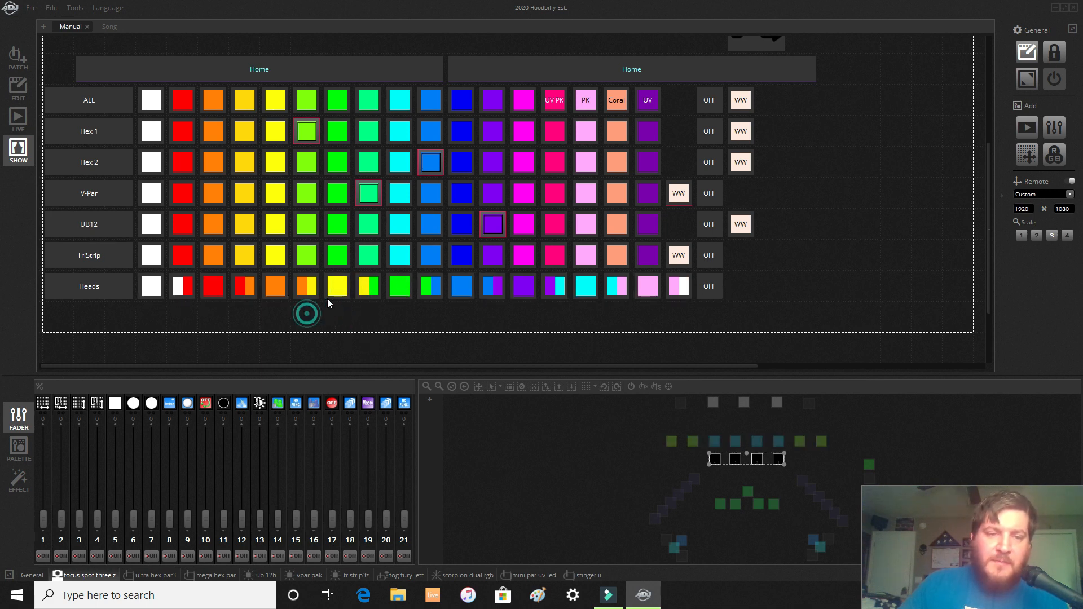
{"action": "left_click", "coordinate": [337, 290]}
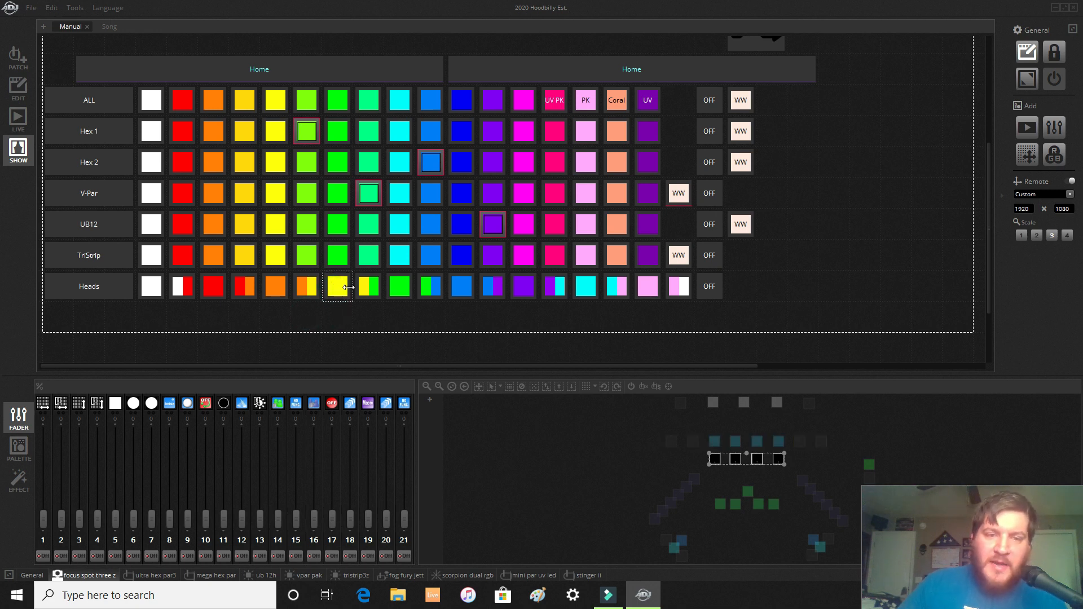
{"action": "left_click", "coordinate": [370, 287]}
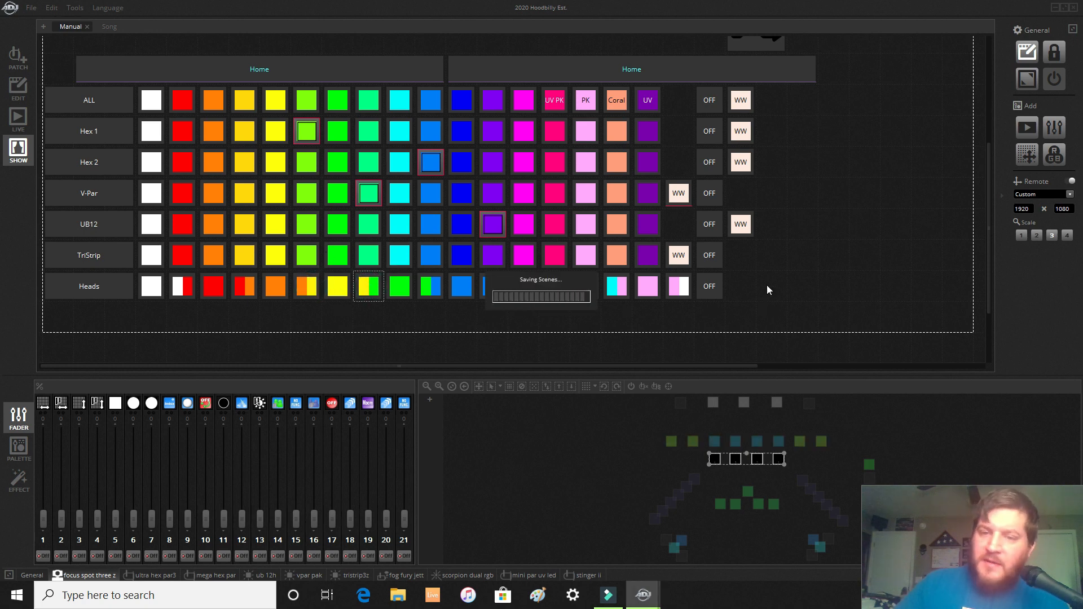
{"action": "left_click", "coordinate": [708, 286]}
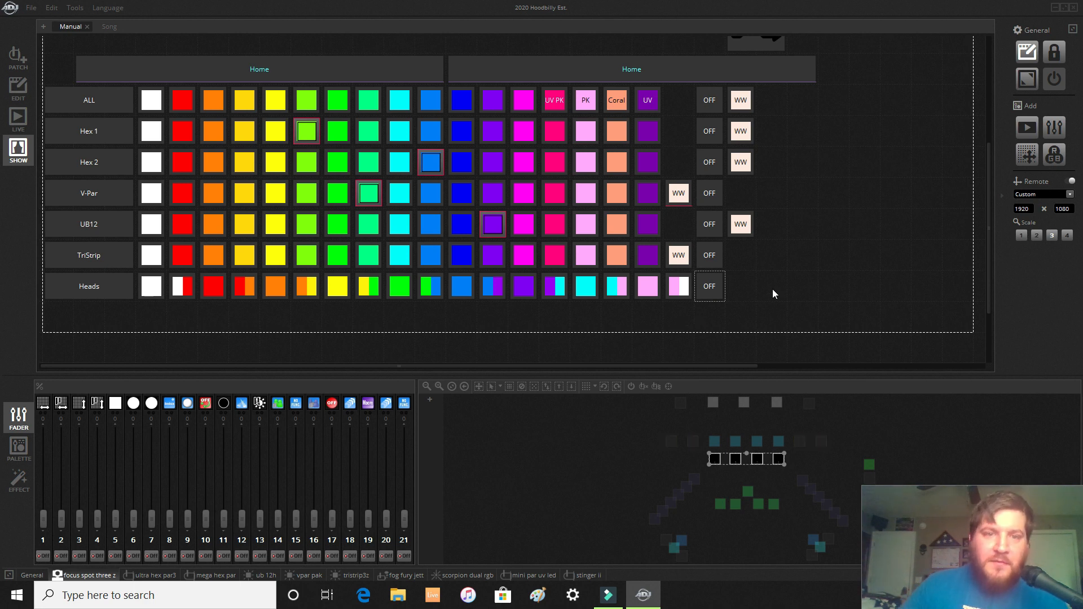
Turn off editing for the Manual show page.
{"action": "scroll", "coordinate": [835, 245], "scroll_direction": "up", "scroll_amount": 4}
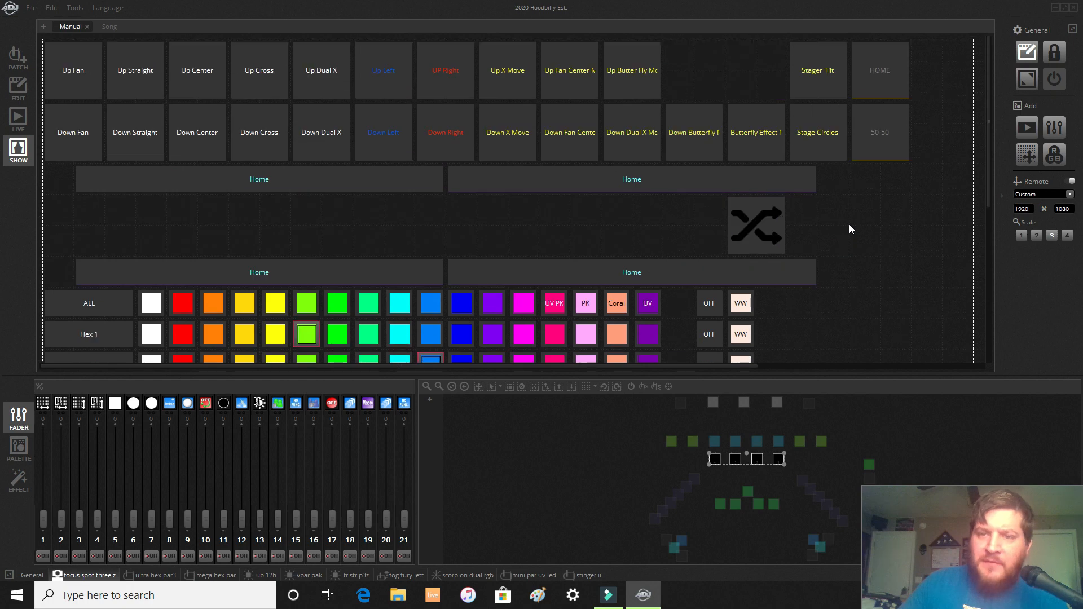
{"action": "right_click", "coordinate": [898, 189]}
{"action": "left_click", "coordinate": [908, 196]}
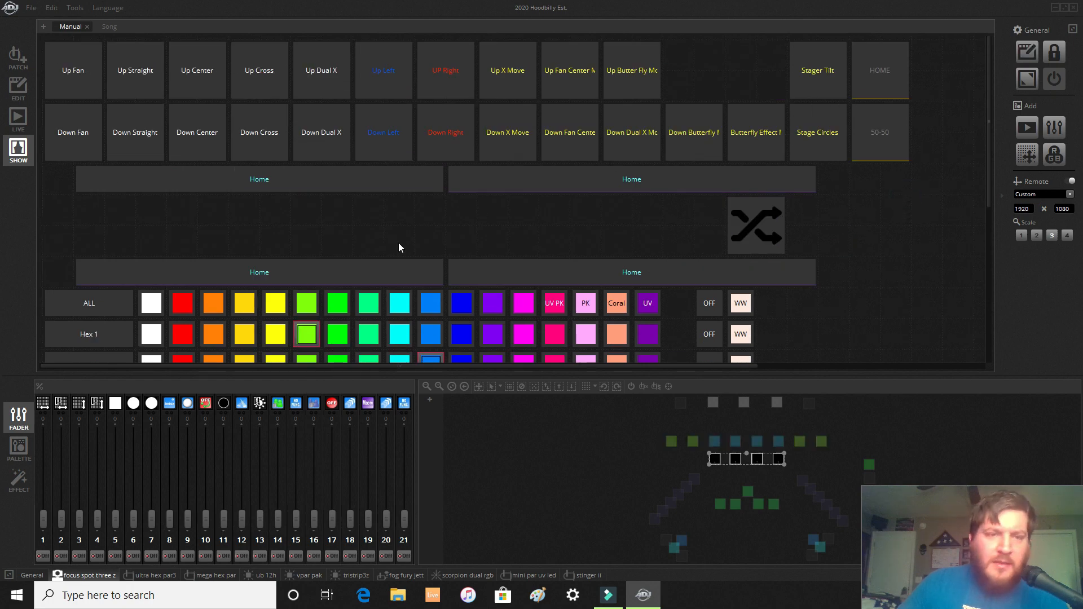
Open the scene editor and examine the Red Heads color scene and the Up Butterfly 2 position scene.
{"action": "left_click", "coordinate": [22, 98]}
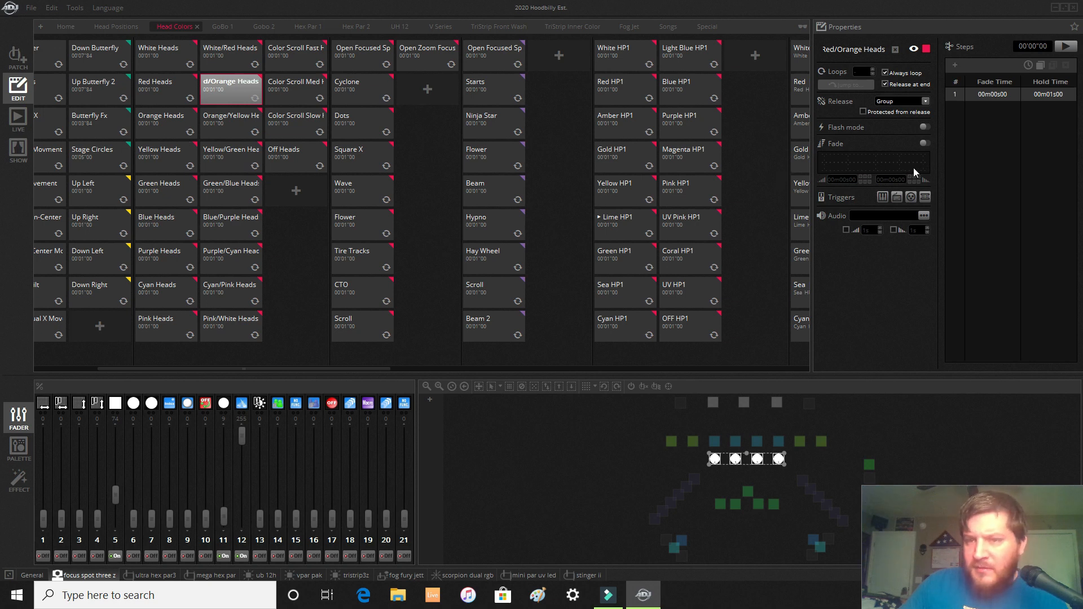
{"action": "left_click", "coordinate": [174, 89]}
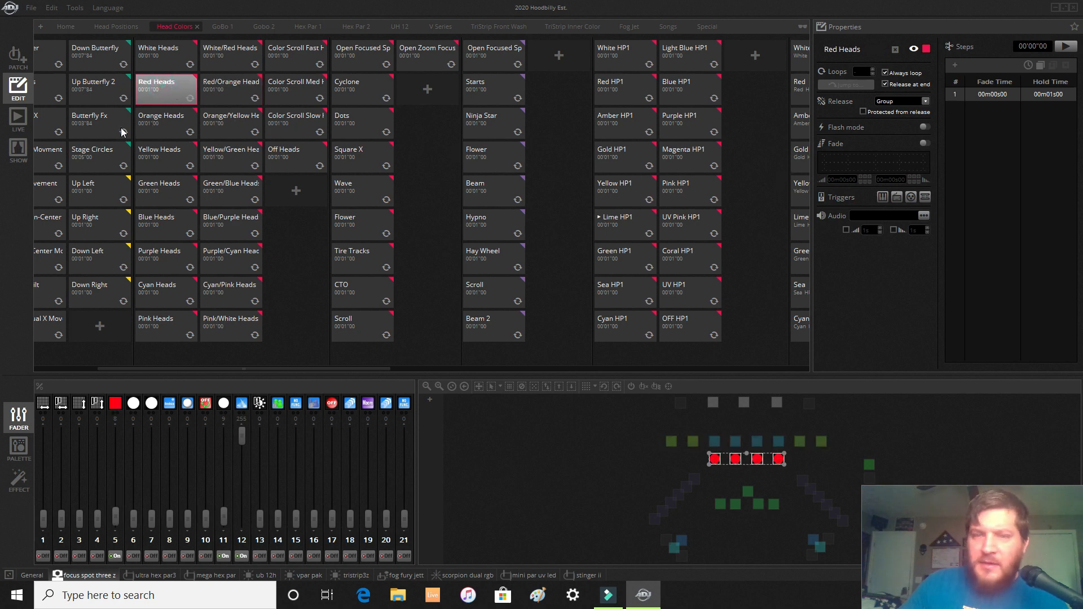
{"action": "left_click", "coordinate": [93, 87]}
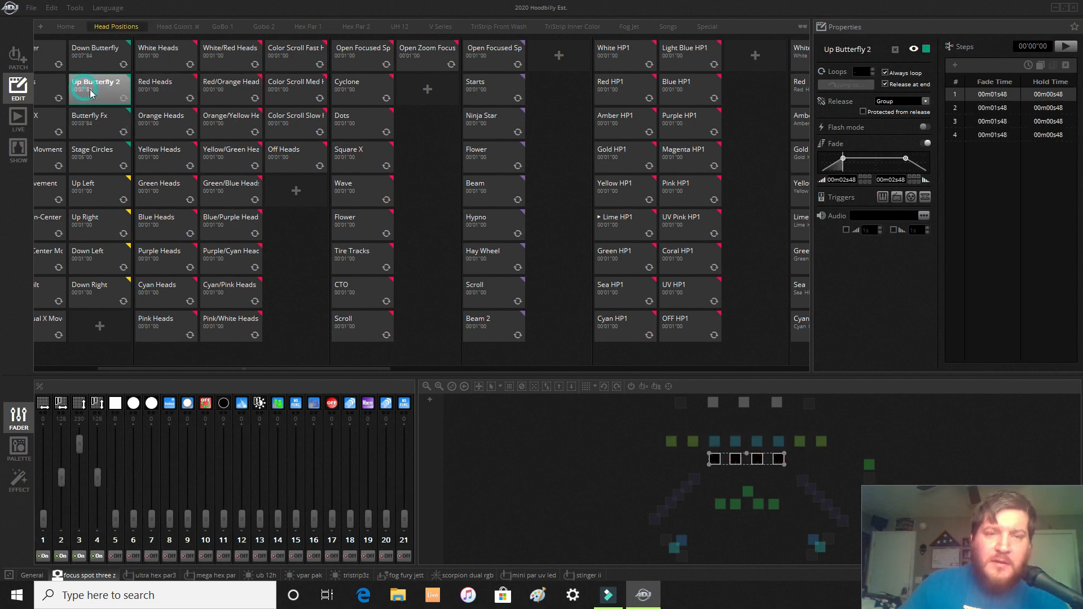
Examine the Dots gobo scene and the Amber, Gold, Yellow, Lime and Coral color scenes for Hex Par 1.
{"action": "left_click", "coordinate": [351, 119]}
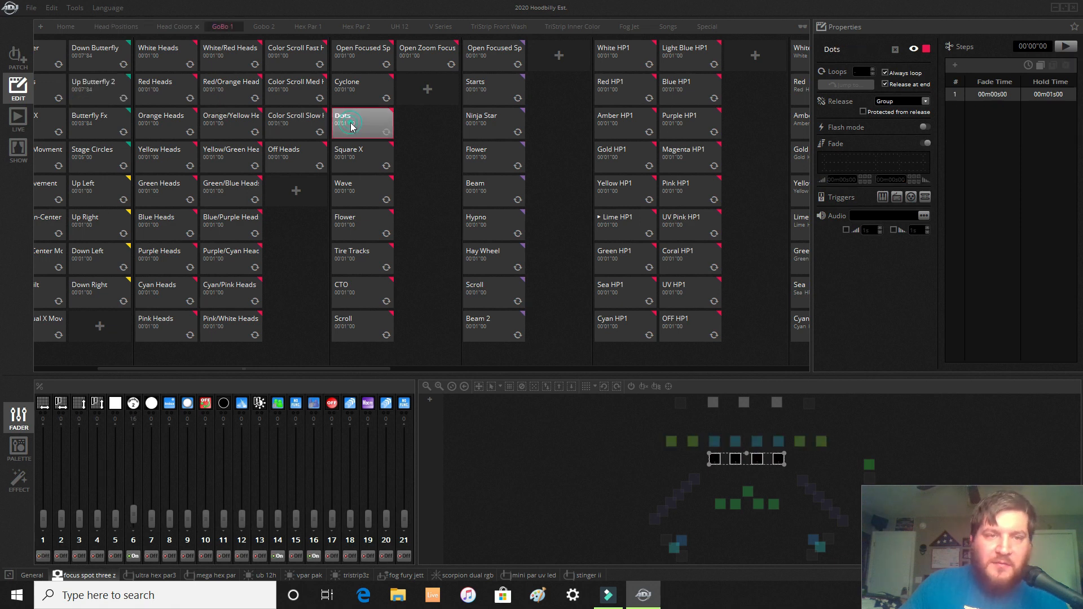
{"action": "left_click", "coordinate": [624, 124]}
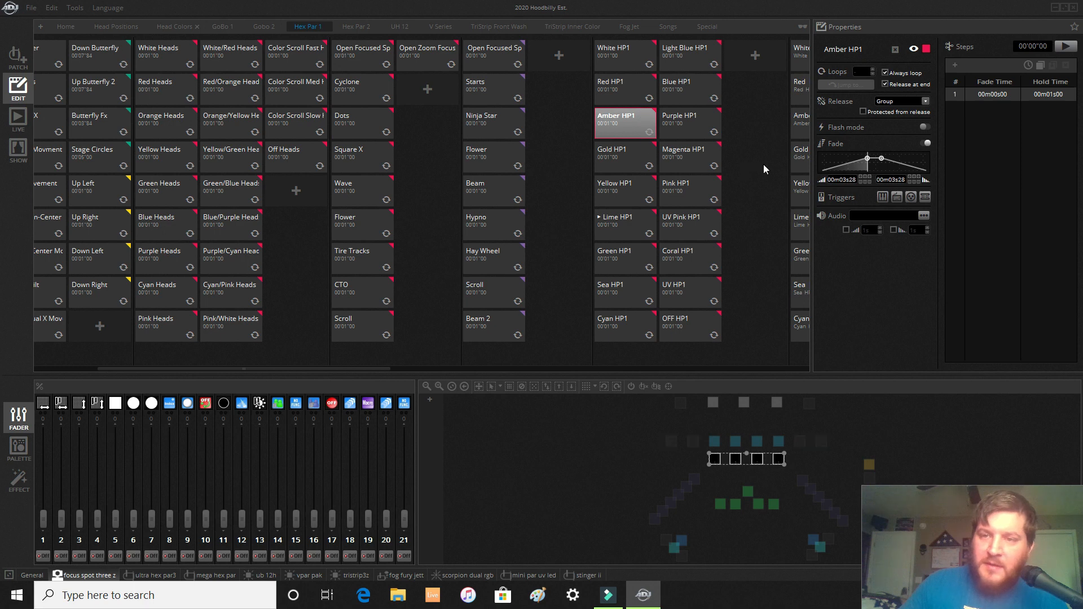
{"action": "left_click", "coordinate": [622, 159]}
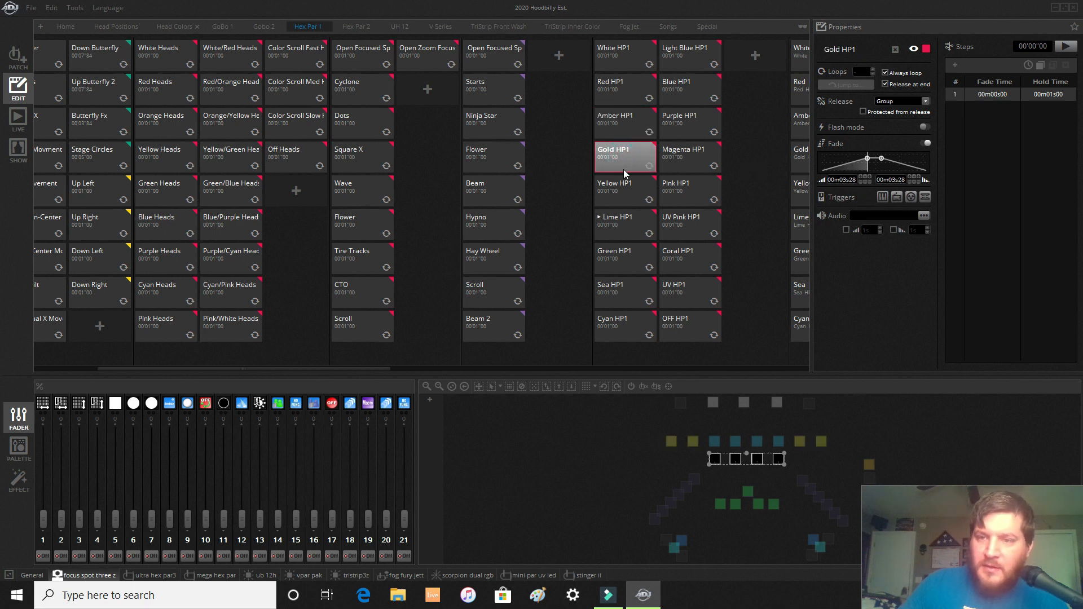
{"action": "left_click", "coordinate": [623, 197]}
{"action": "left_click", "coordinate": [630, 234]}
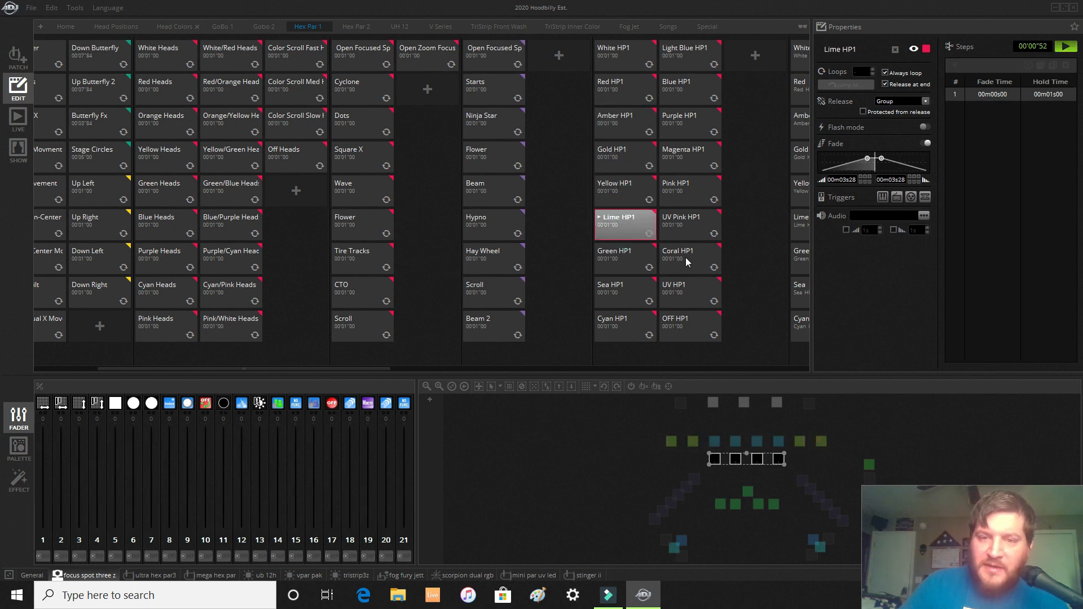
{"action": "left_click", "coordinate": [686, 257]}
{"action": "left_click", "coordinate": [619, 219]}
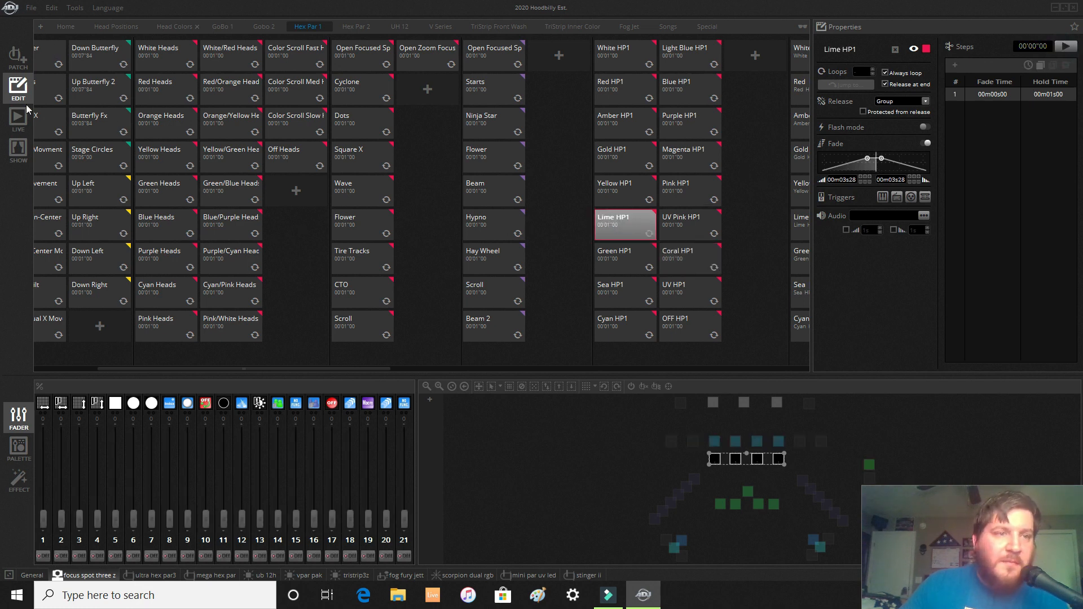
Return to the Manual show page and review its position buttons and the fixture color rows from ALL to Heads.
{"action": "left_click", "coordinate": [23, 145]}
{"action": "left_click", "coordinate": [585, 215]}
{"action": "left_click", "coordinate": [753, 232]}
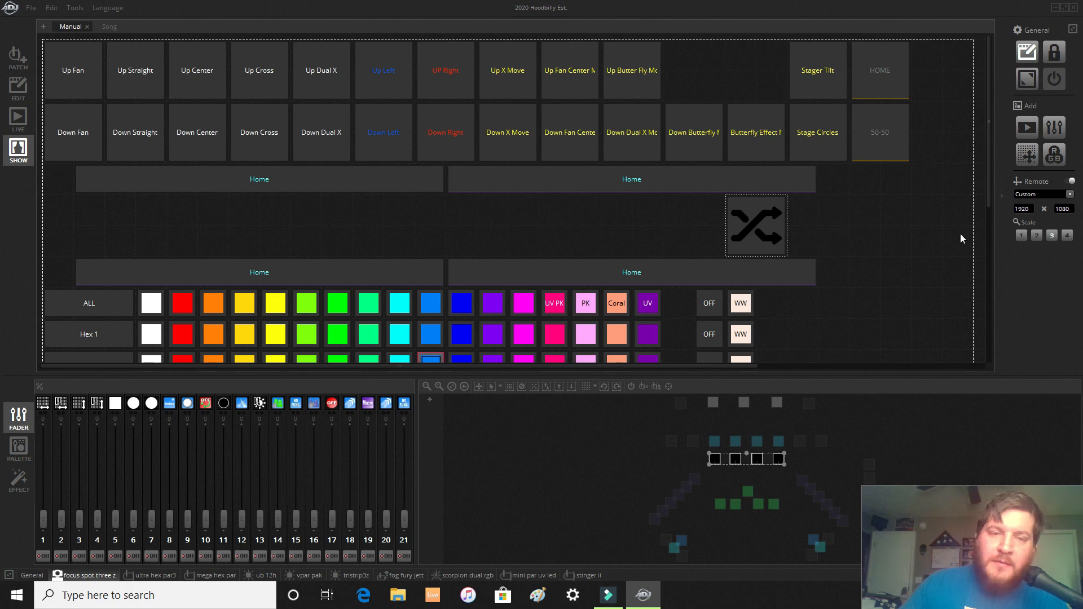
{"action": "scroll", "coordinate": [931, 237], "scroll_direction": "down", "scroll_amount": 3}
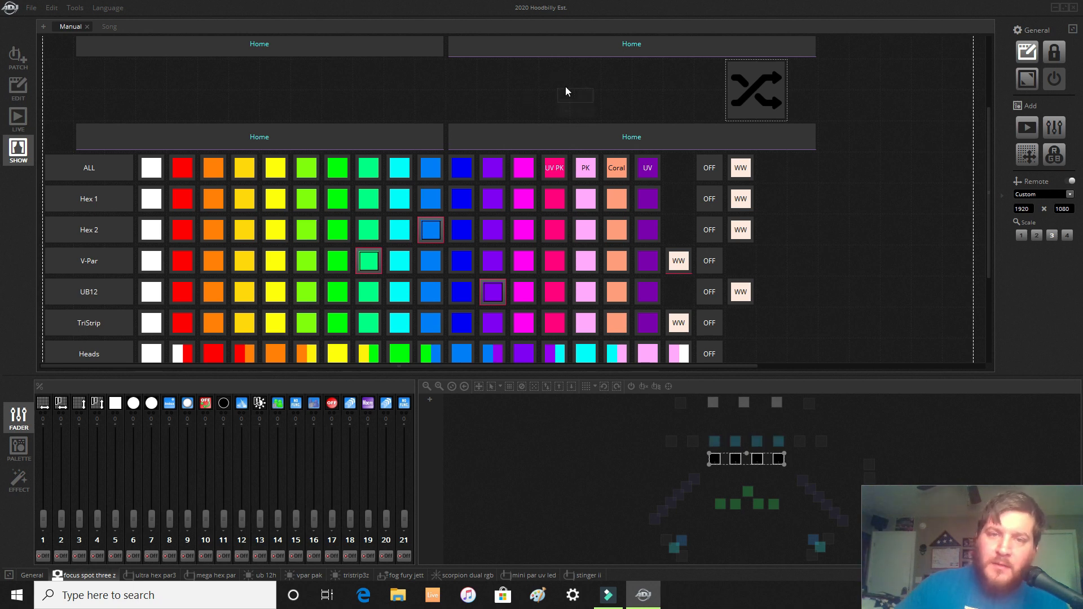
{"action": "left_click", "coordinate": [411, 87]}
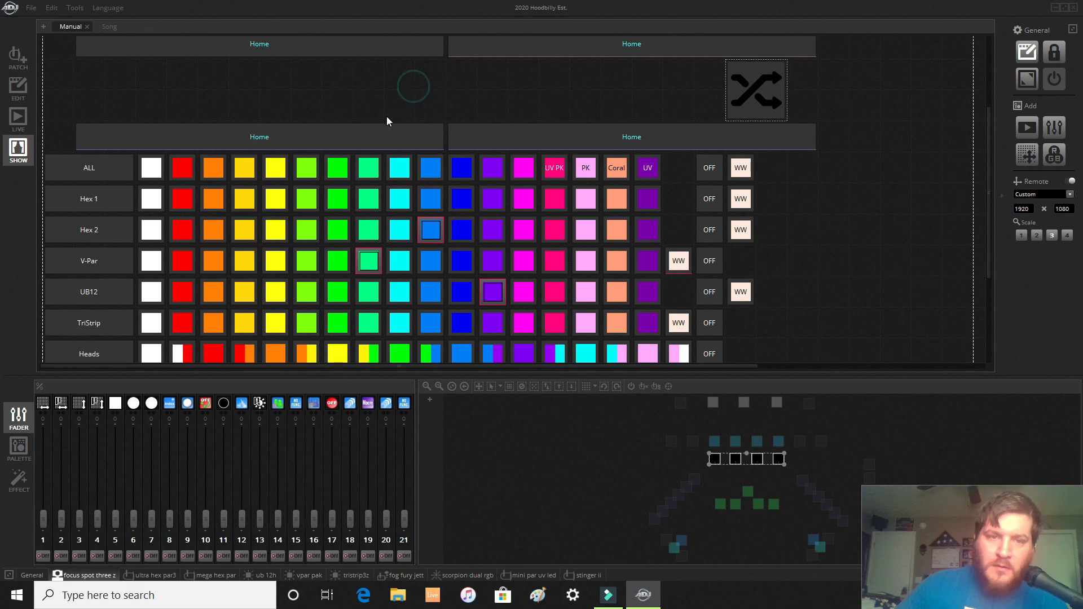
{"action": "scroll", "coordinate": [361, 138], "scroll_direction": "down", "scroll_amount": 3}
{"action": "scroll", "coordinate": [375, 144], "scroll_direction": "up", "scroll_amount": 3}
{"action": "scroll", "coordinate": [376, 144], "scroll_direction": "down", "scroll_amount": 2}
{"action": "scroll", "coordinate": [376, 144], "scroll_direction": "up", "scroll_amount": 1}
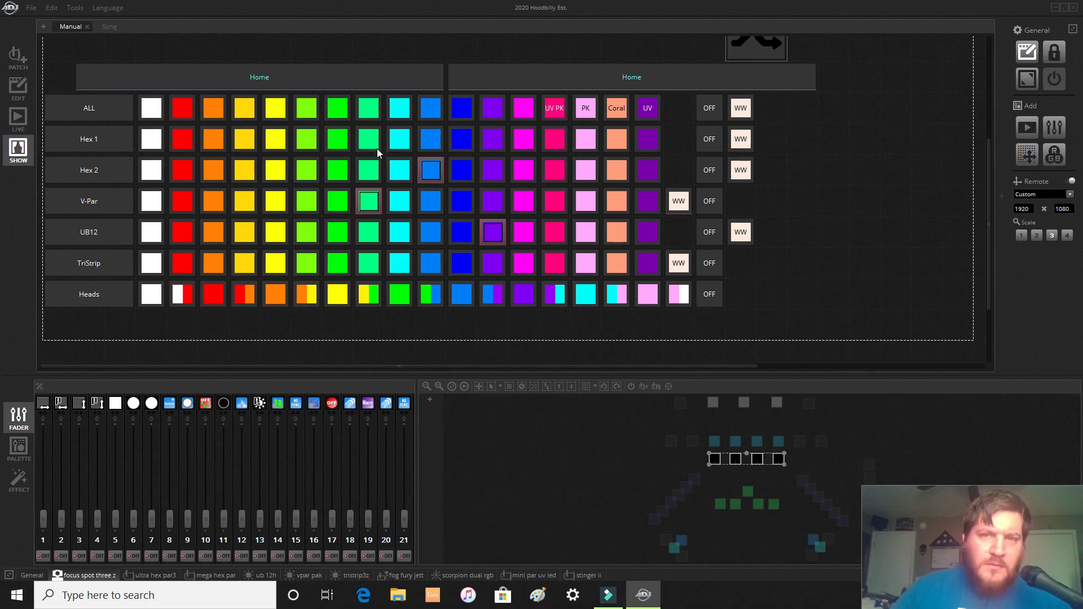
Turn off edit mode on the Manual show page.
{"action": "right_click", "coordinate": [151, 325]}
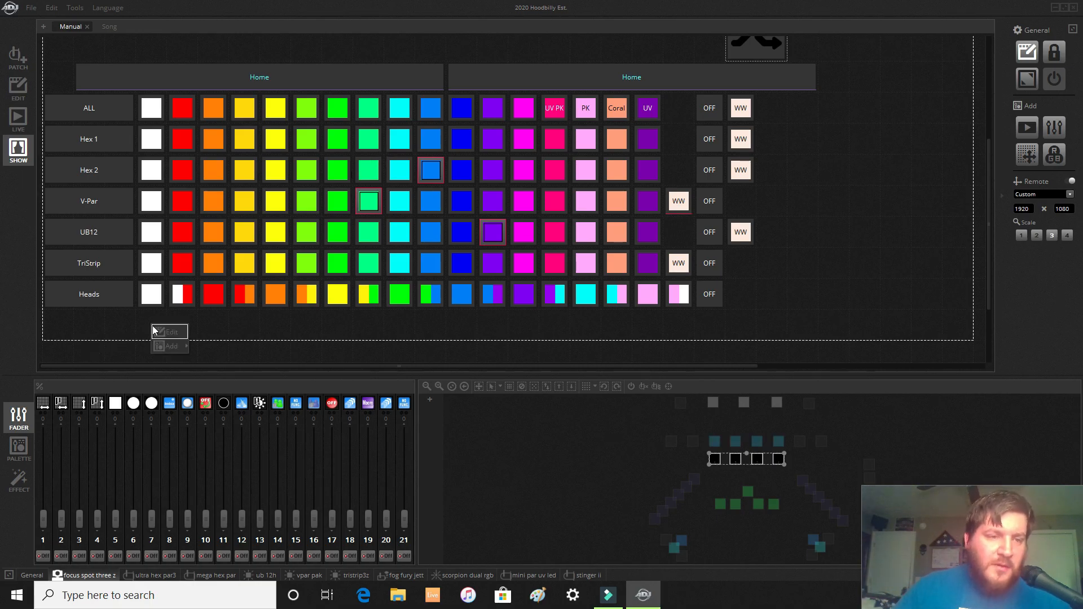
{"action": "right_click", "coordinate": [215, 331]}
{"action": "left_click", "coordinate": [229, 335]}
Test the ALL row's orange, sea green, light blue, blue, purple, magenta, cyan, gold and lime buttons on the fixtures.
{"action": "left_click", "coordinate": [208, 112]}
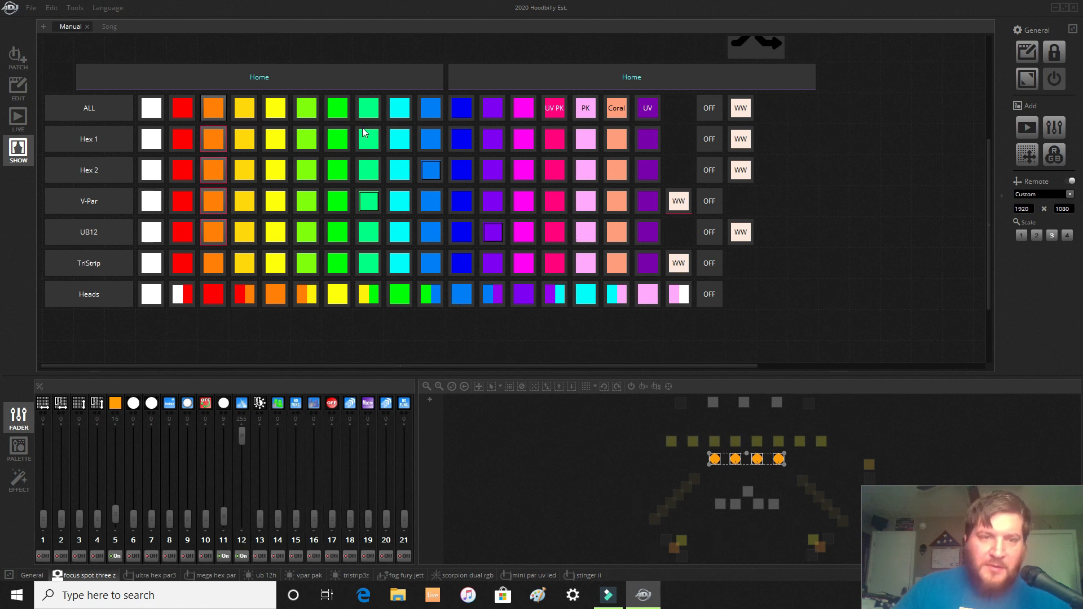
{"action": "left_click", "coordinate": [369, 108]}
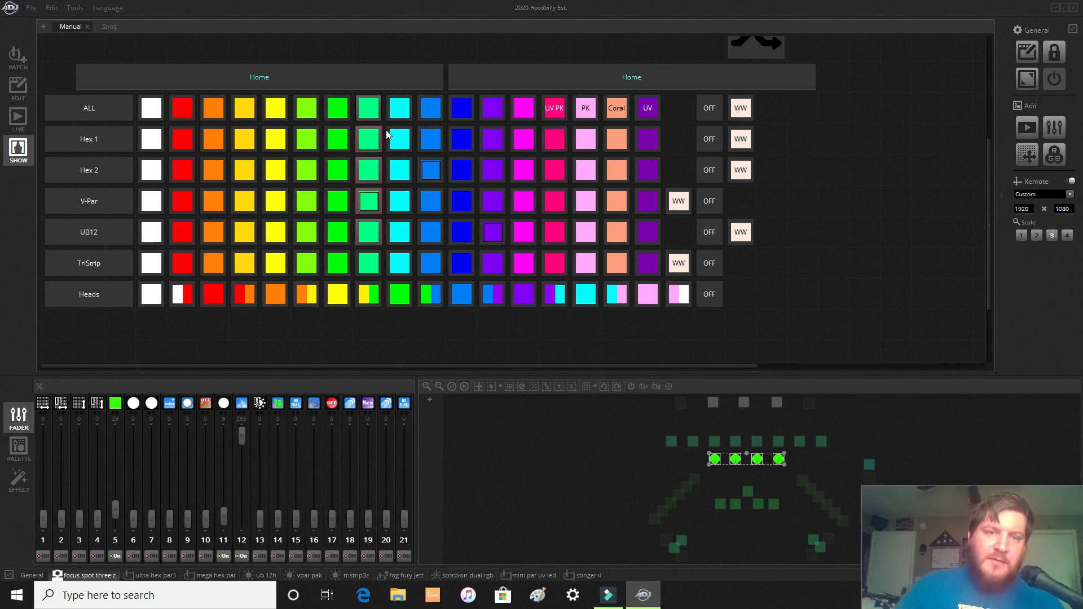
{"action": "left_click", "coordinate": [437, 117]}
{"action": "left_click", "coordinate": [474, 115]}
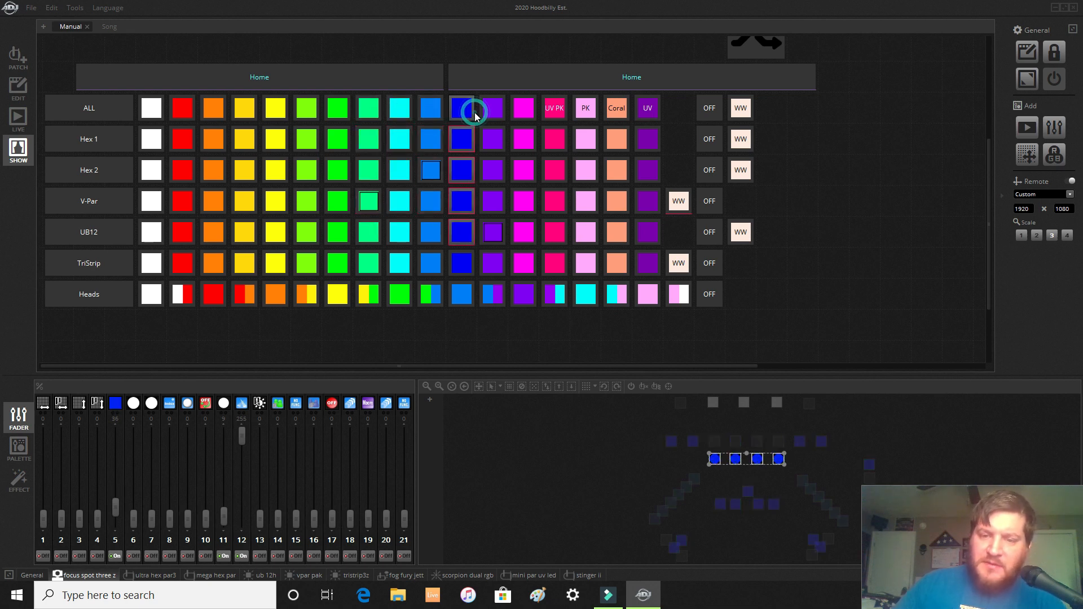
{"action": "left_click", "coordinate": [499, 114]}
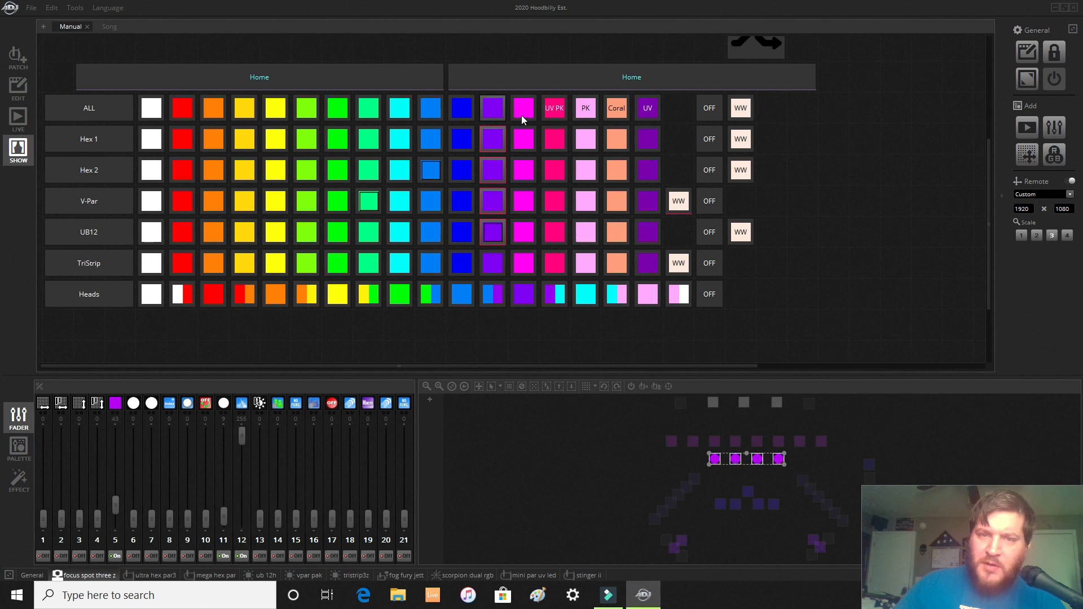
{"action": "left_click", "coordinate": [522, 115]}
{"action": "left_click", "coordinate": [403, 119]}
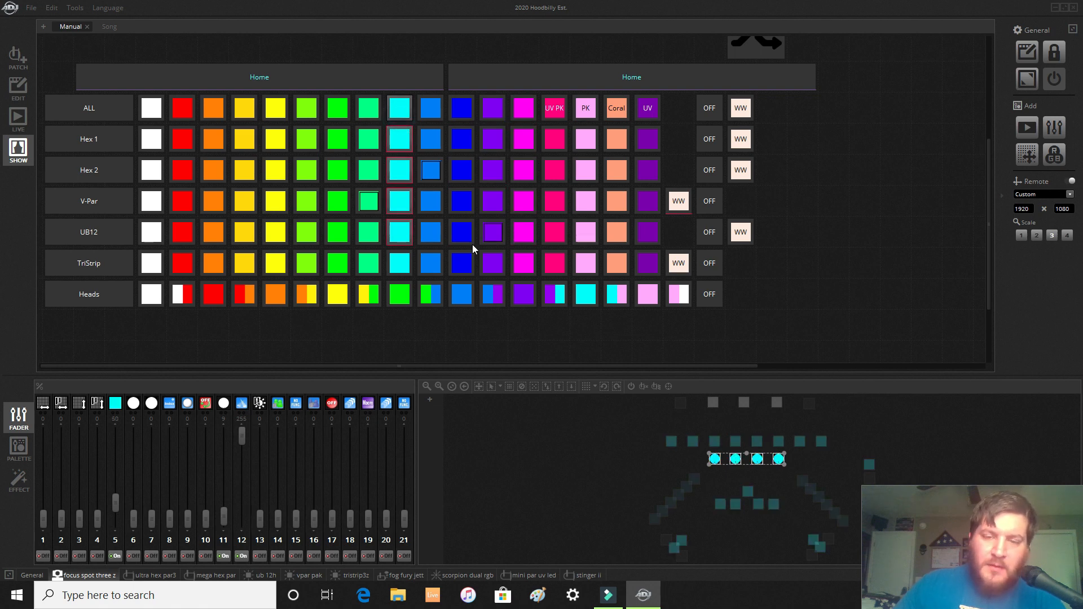
{"action": "left_click", "coordinate": [245, 110]}
{"action": "left_click", "coordinate": [315, 114]}
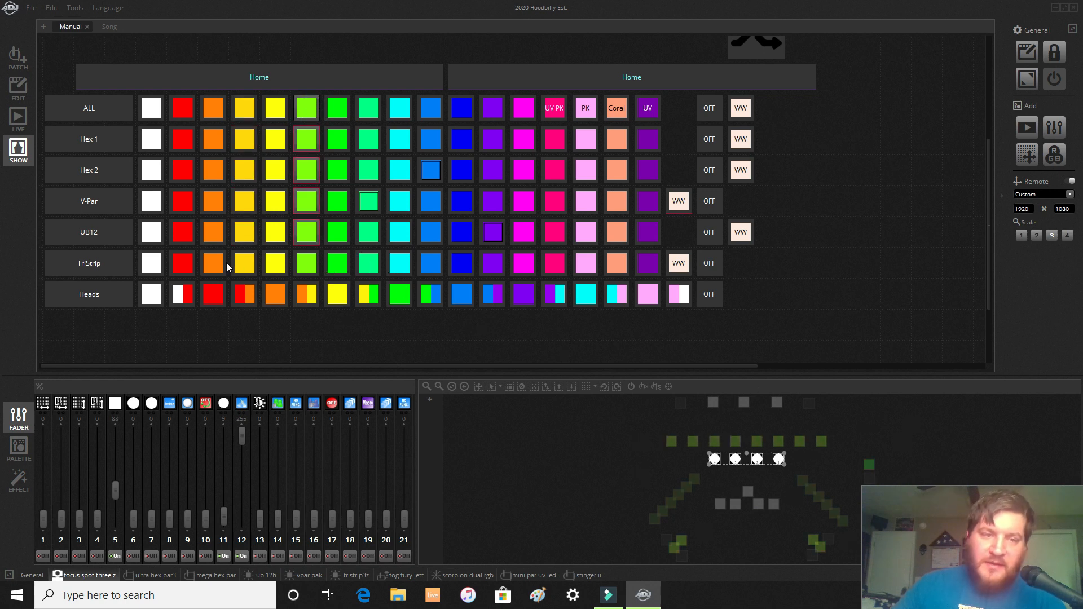
Turn editing back on for the Manual show page and open the Live scene view.
{"action": "left_click", "coordinate": [760, 270]}
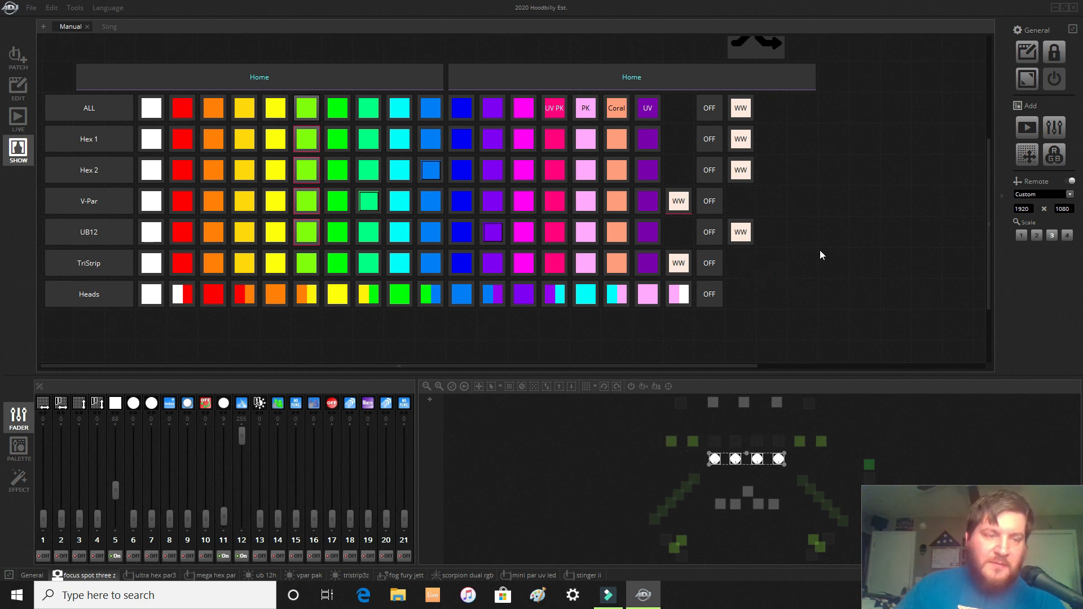
{"action": "left_click", "coordinate": [847, 266]}
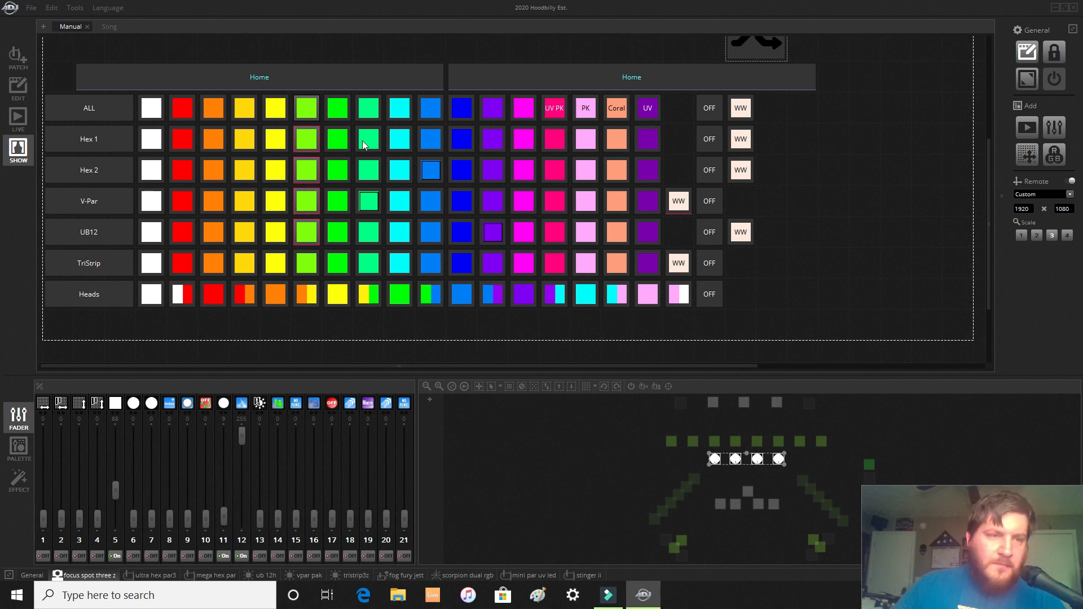
{"action": "scroll", "coordinate": [364, 146], "scroll_direction": "up", "scroll_amount": 3}
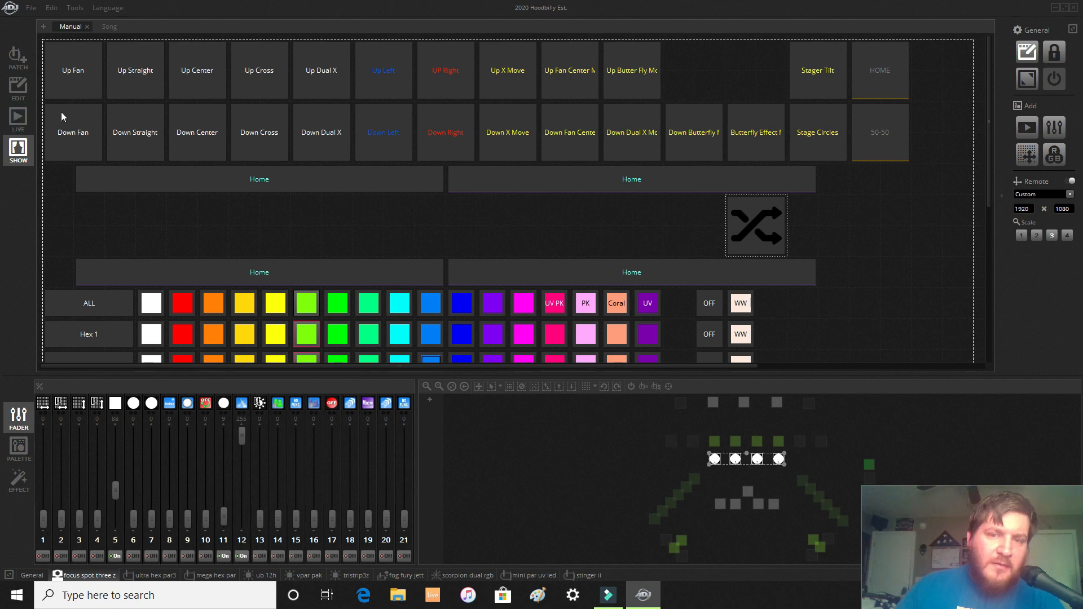
{"action": "left_click", "coordinate": [18, 117]}
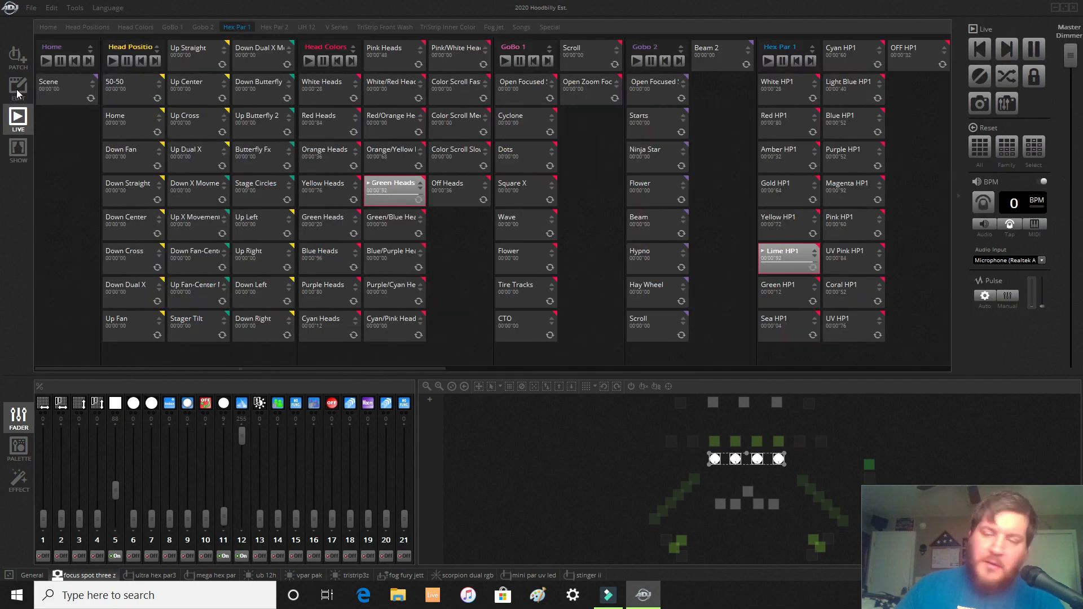